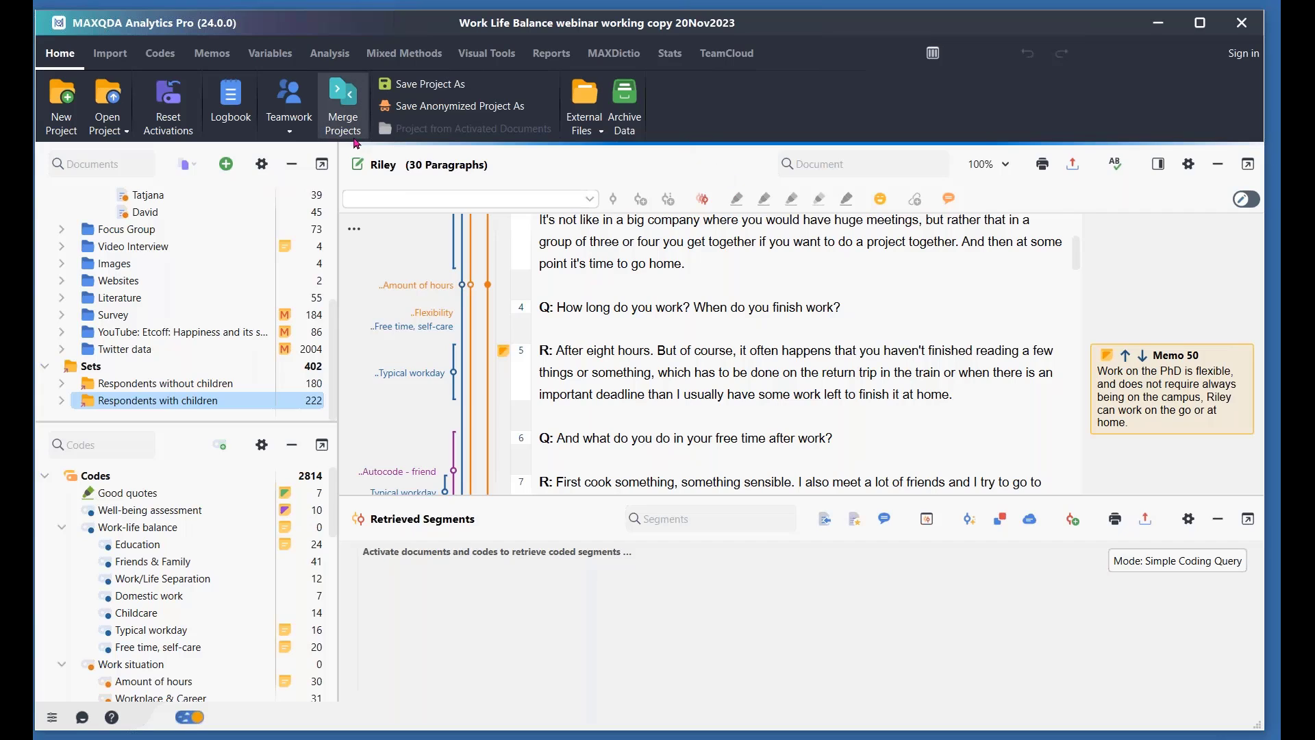
click(439, 60)
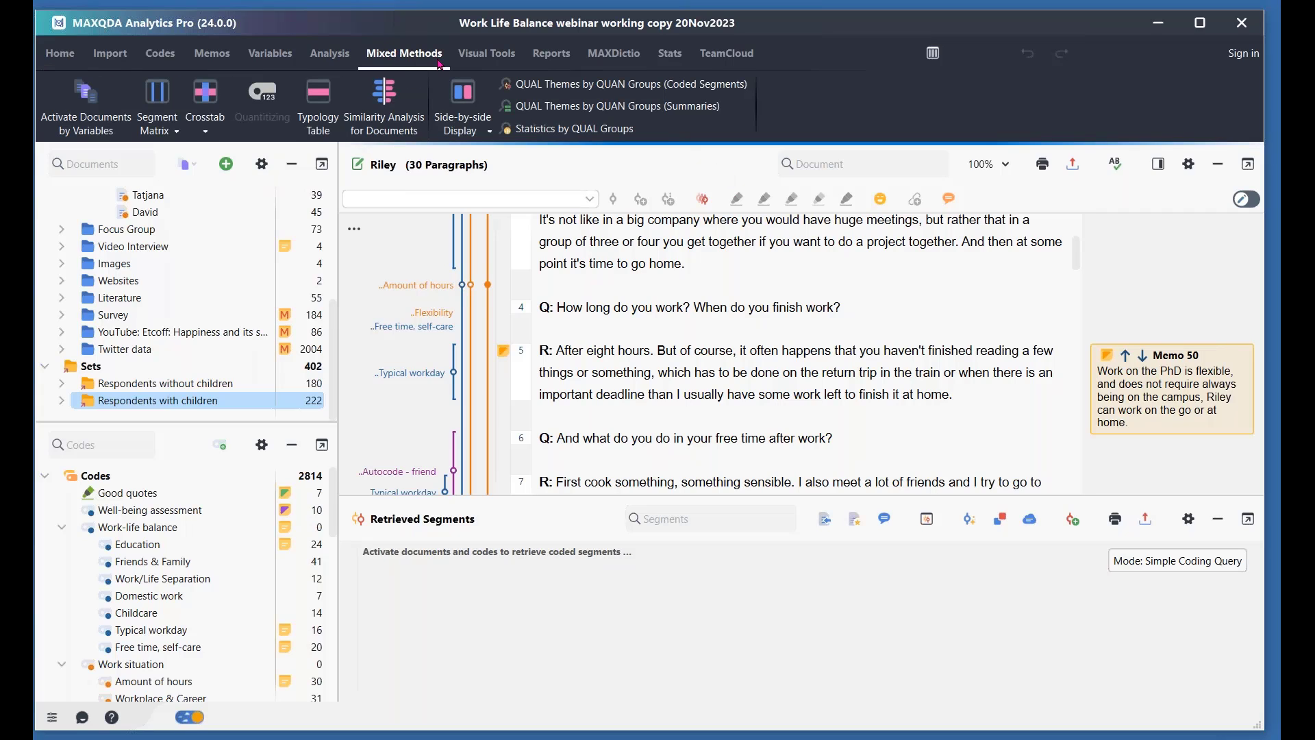
click(551, 55)
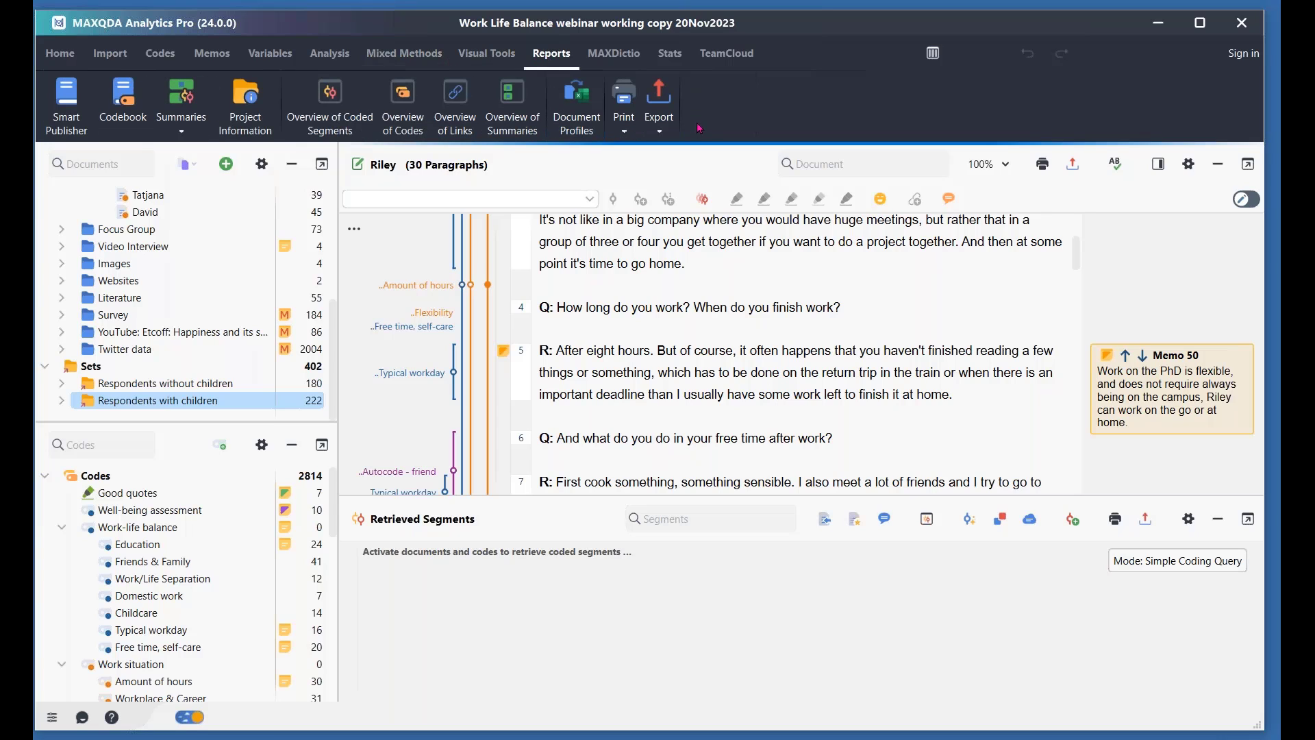
click(268, 55)
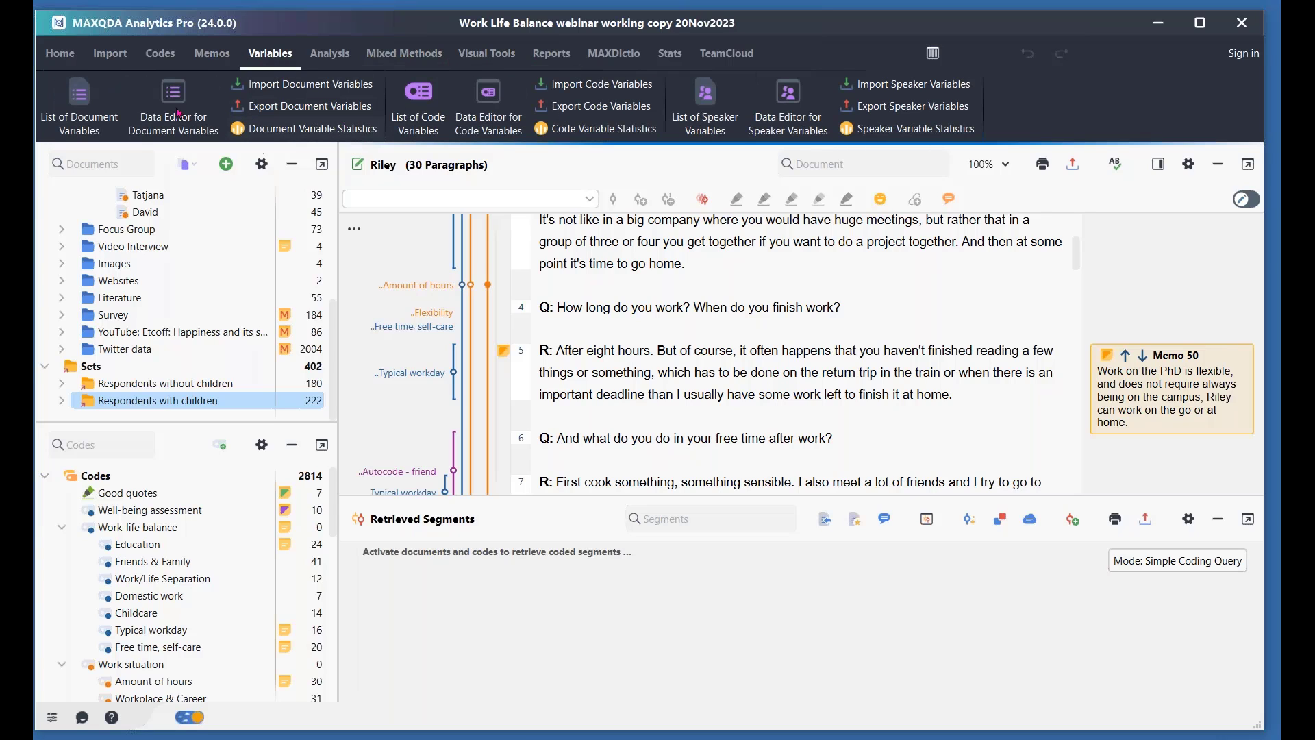
click(60, 55)
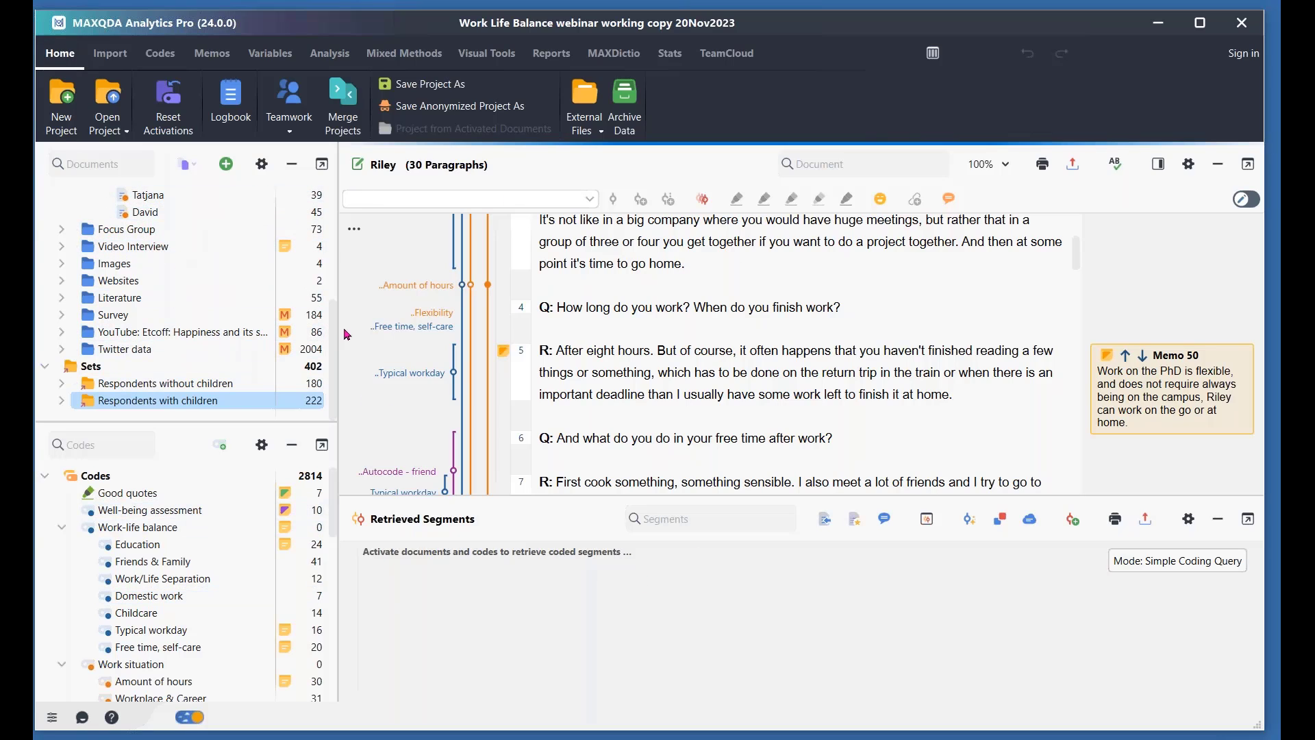
Step: Widen the document and code lists slightly and shrink the Retrieved Segments area to give the open interview more height
drag(339, 326, 340, 331)
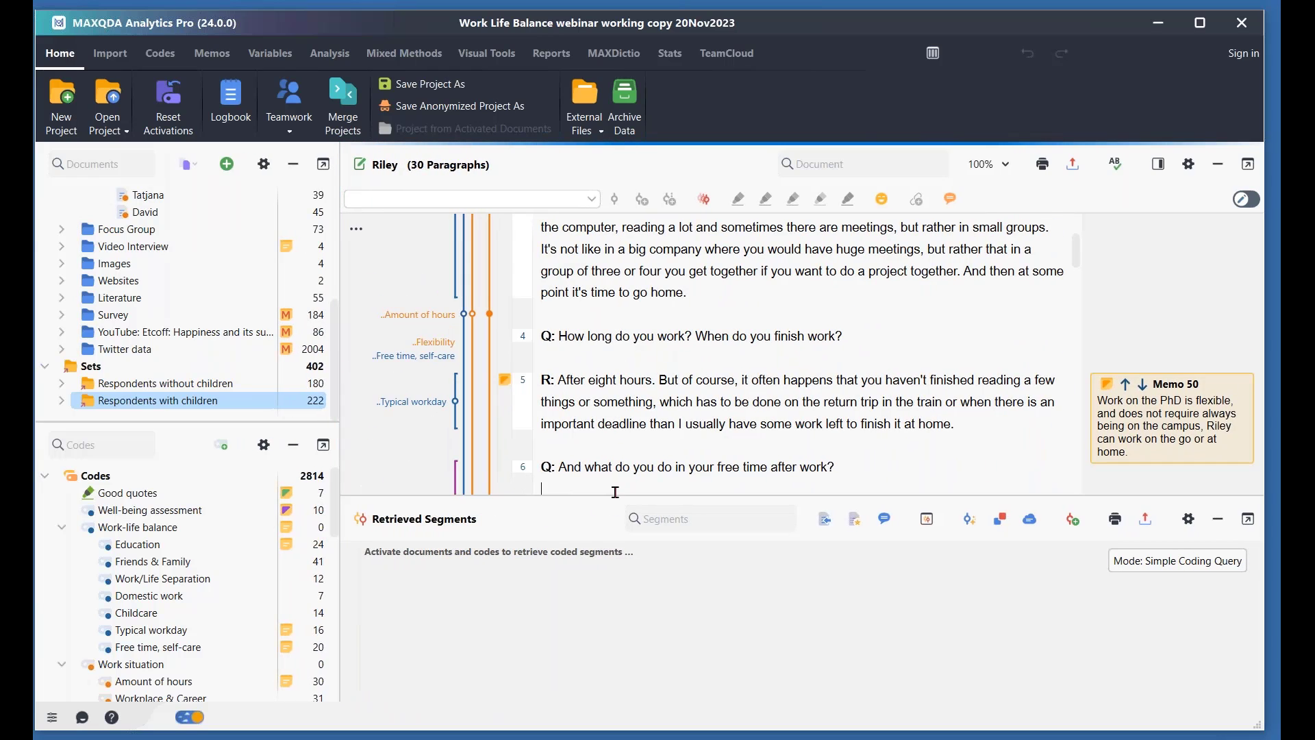
drag(615, 492, 608, 457)
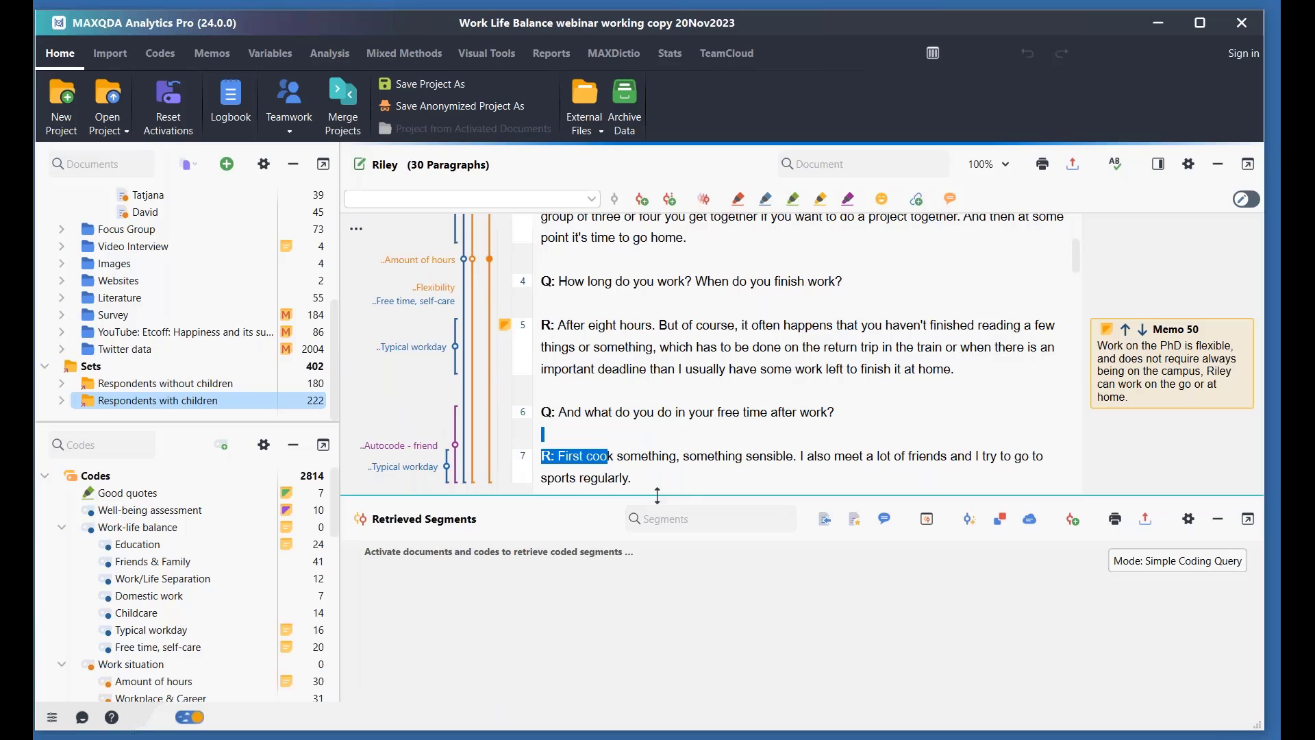
drag(658, 497, 770, 533)
click(933, 411)
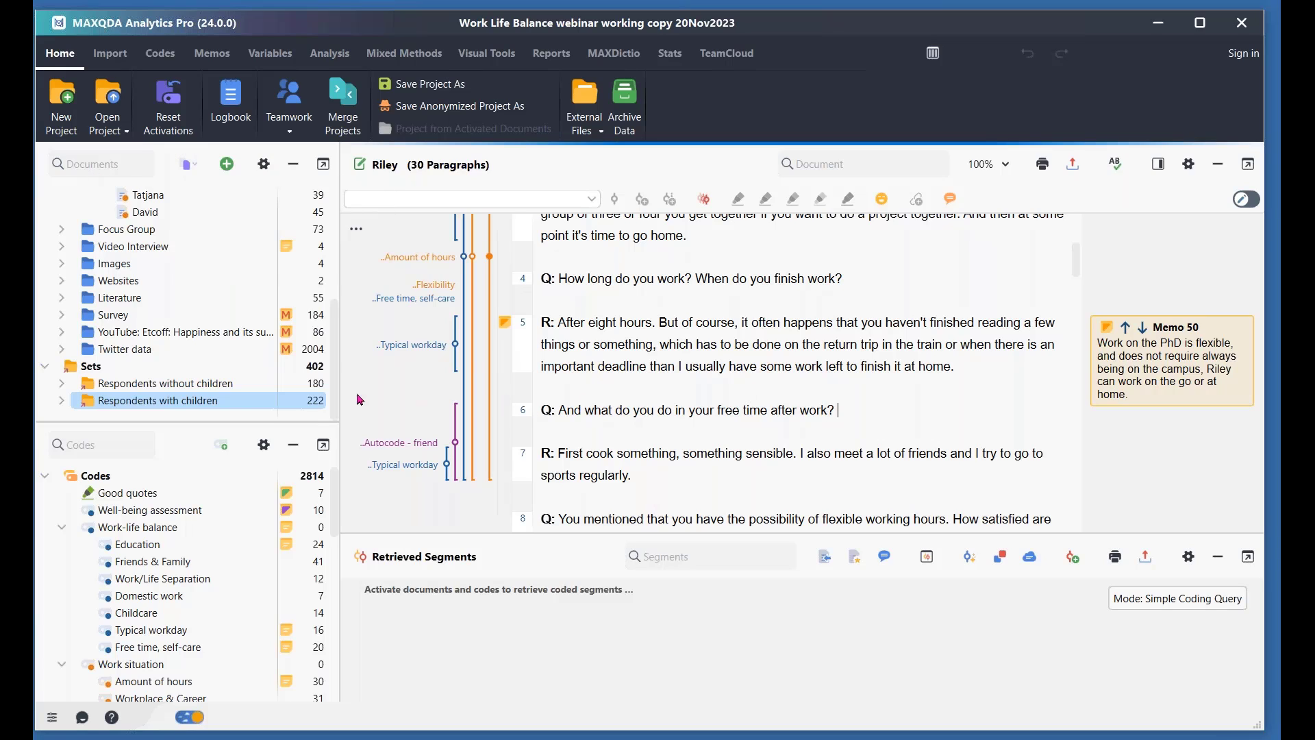
scroll(328, 285, up, 3)
scroll(327, 284, up, 1)
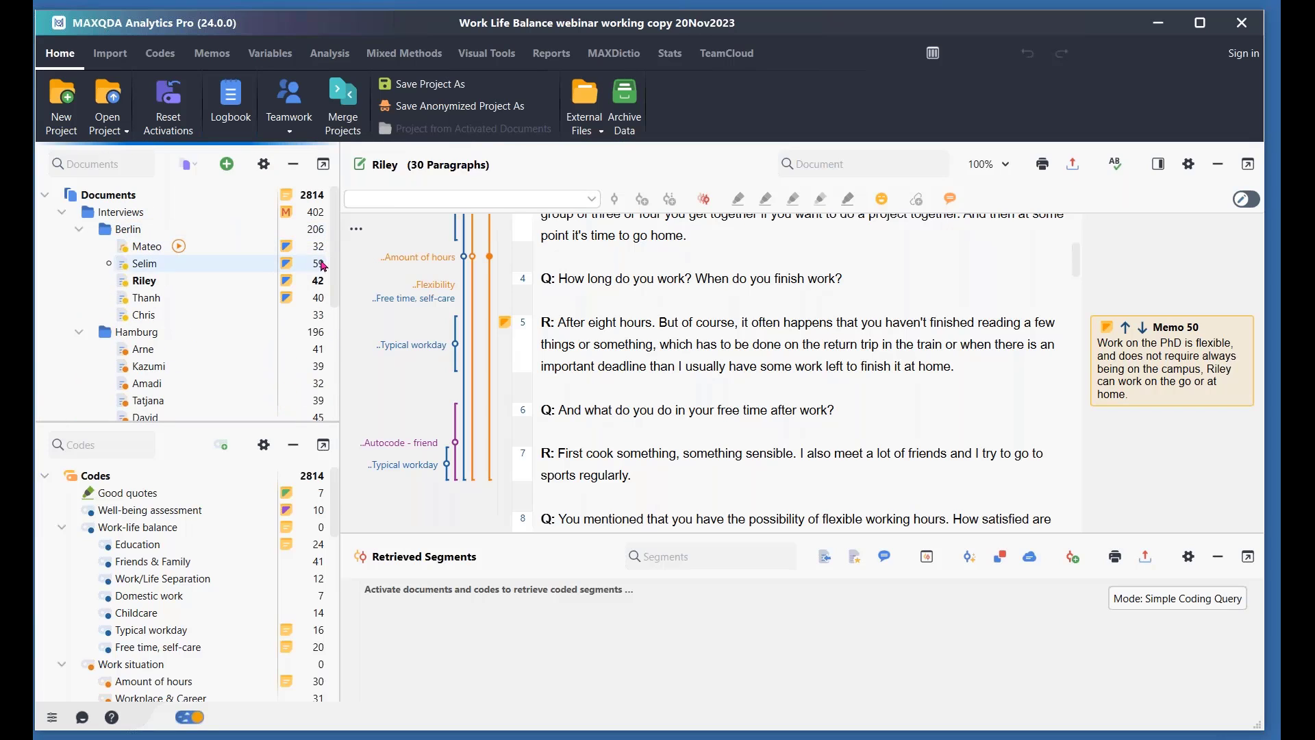
click(190, 164)
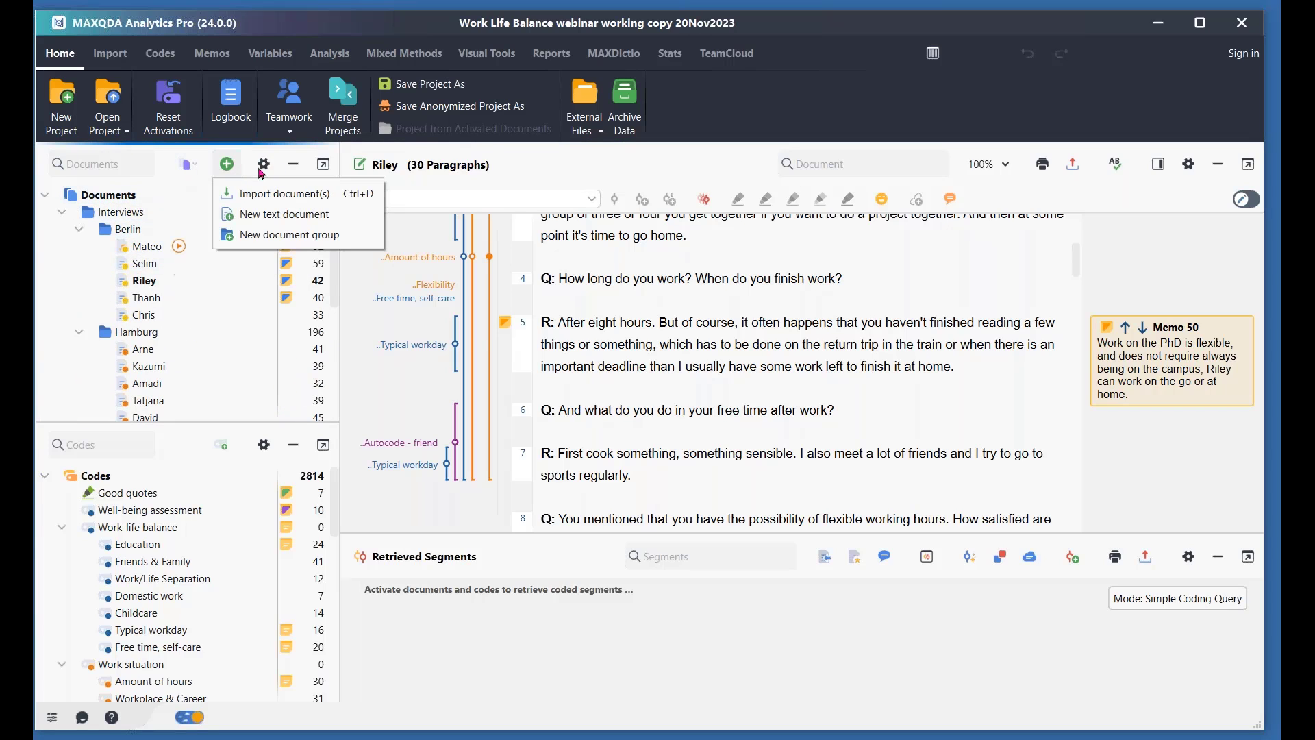
click(227, 166)
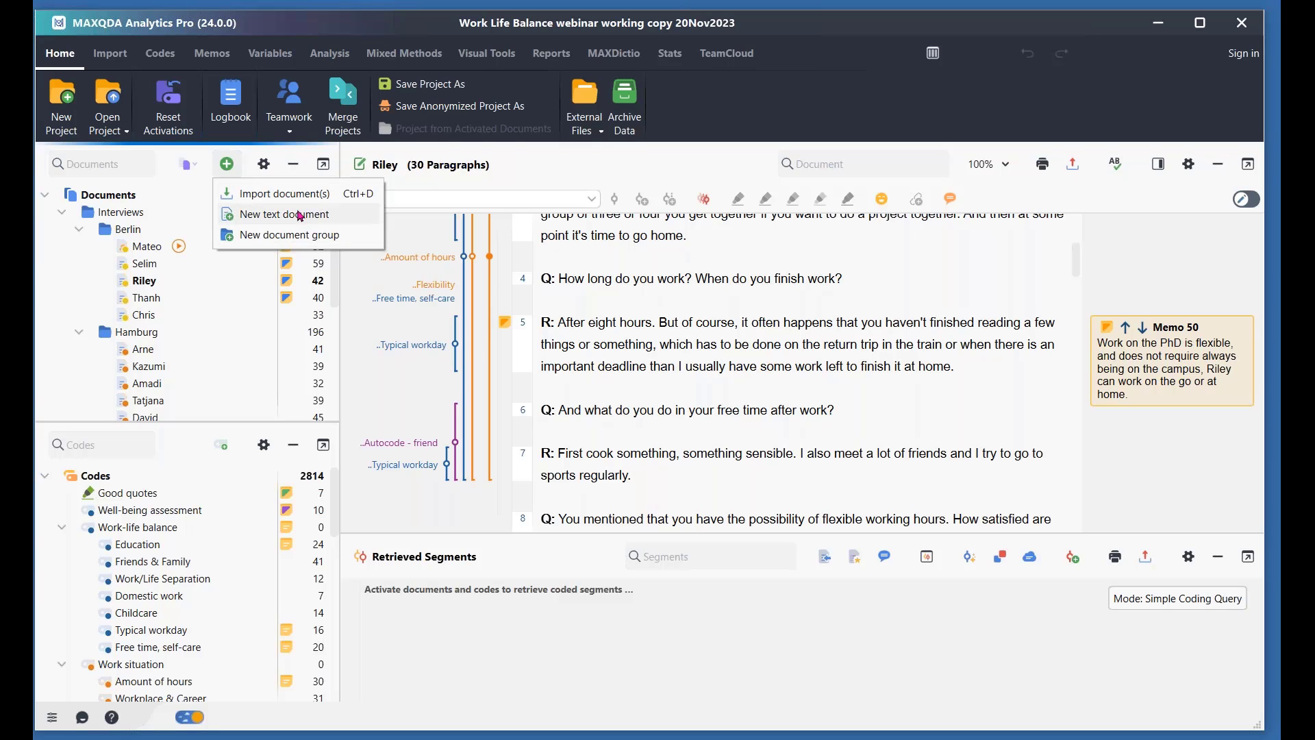
click(185, 166)
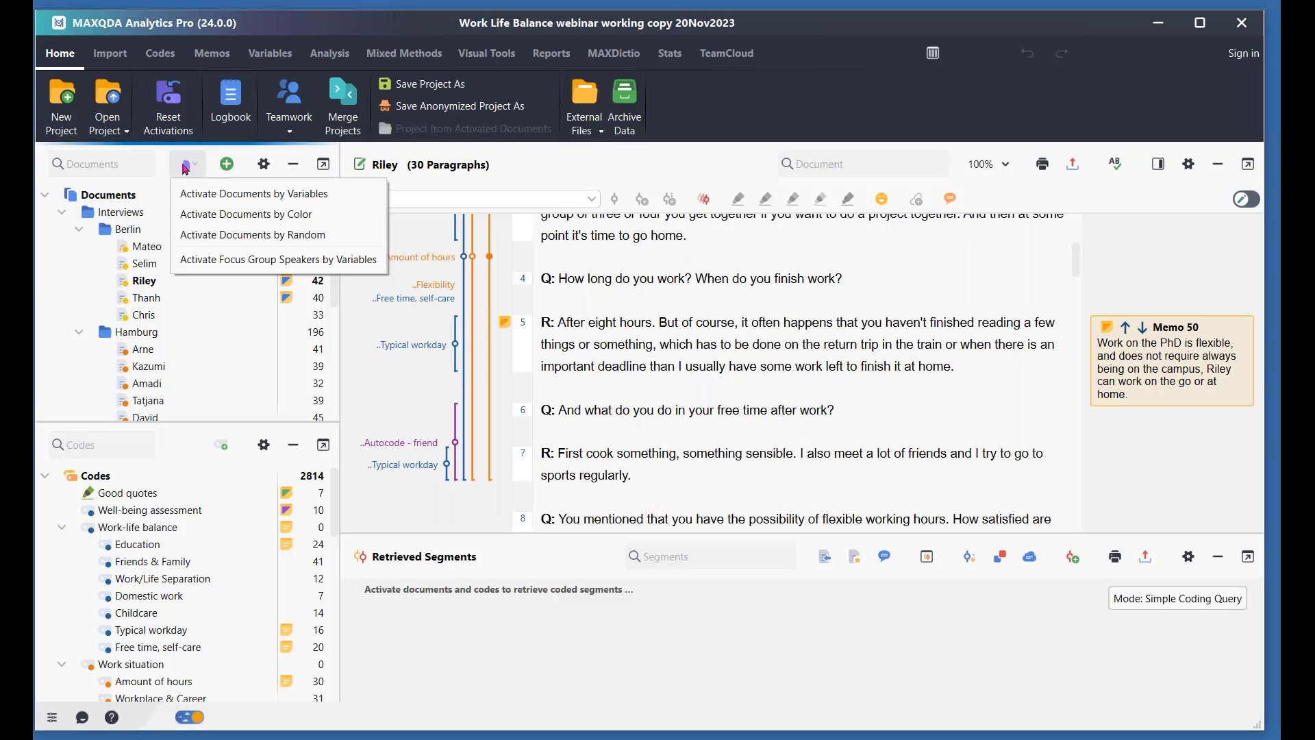
click(532, 349)
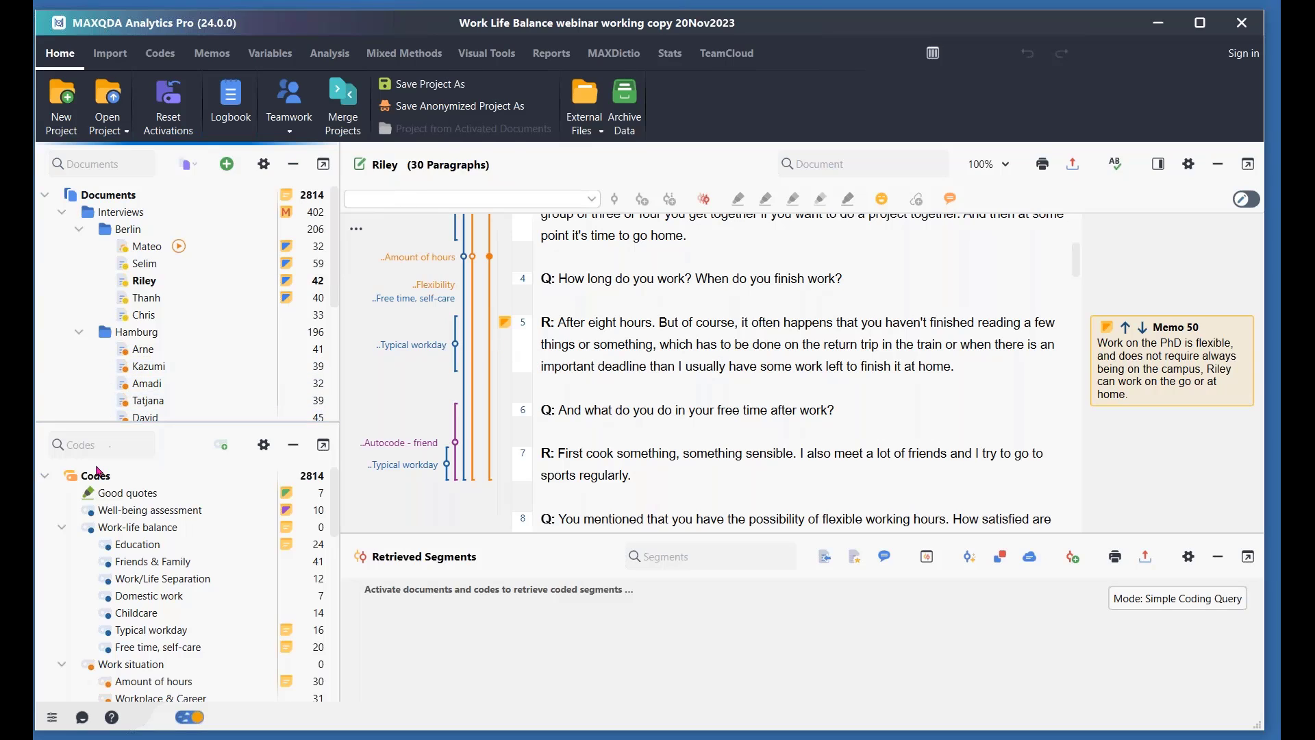
Step: Try activating the Well-being assessment code and reset the code activation
click(141, 514)
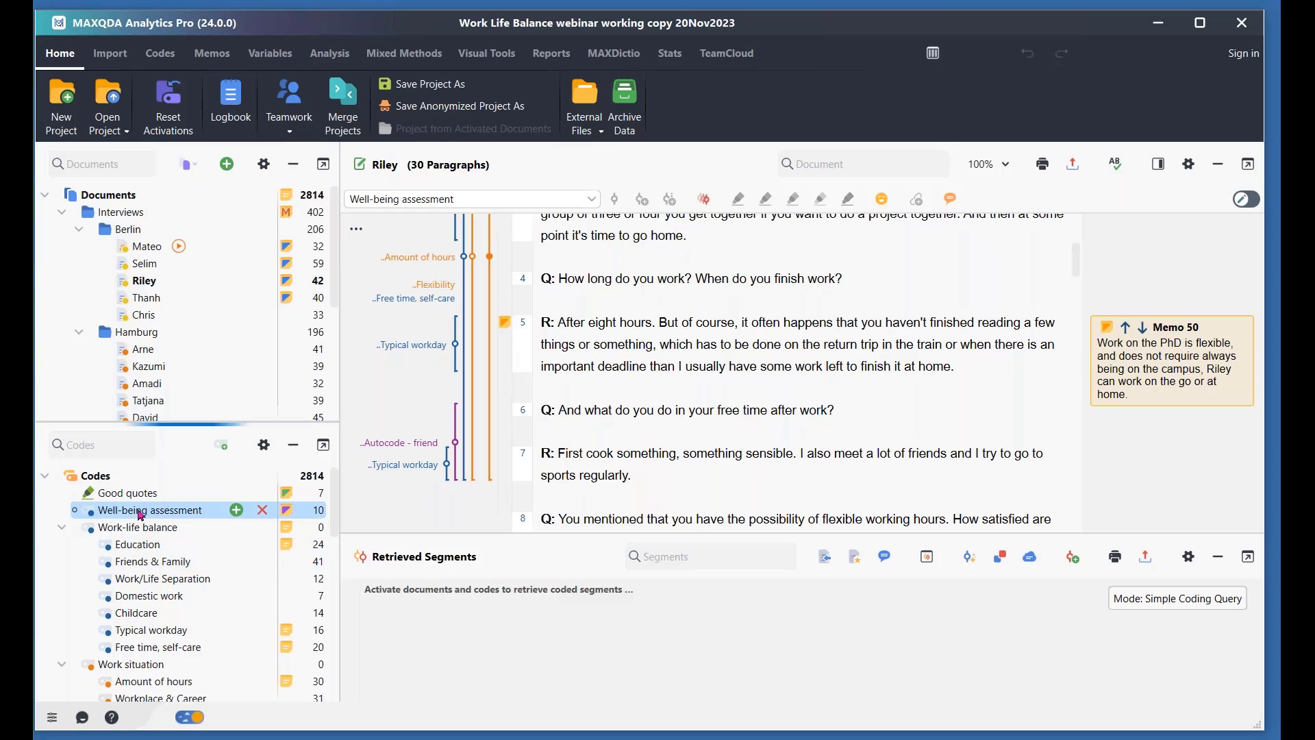
click(91, 512)
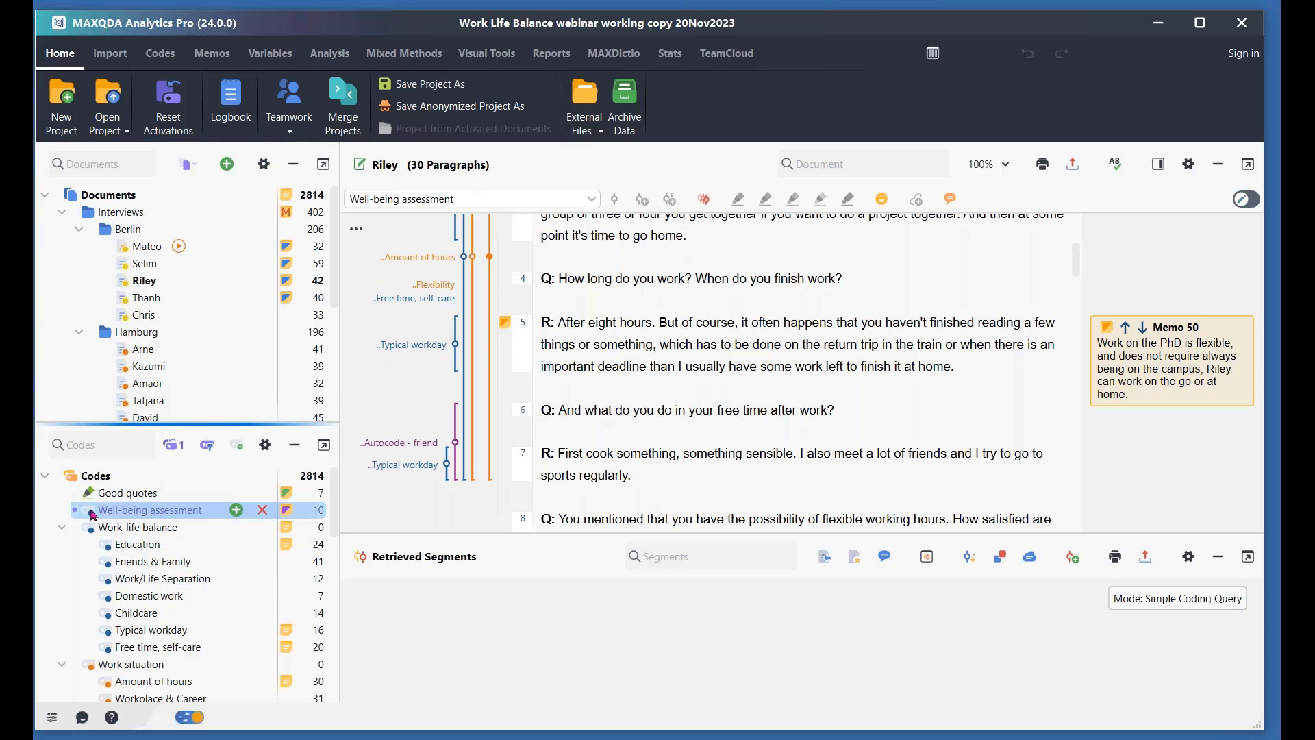
click(174, 446)
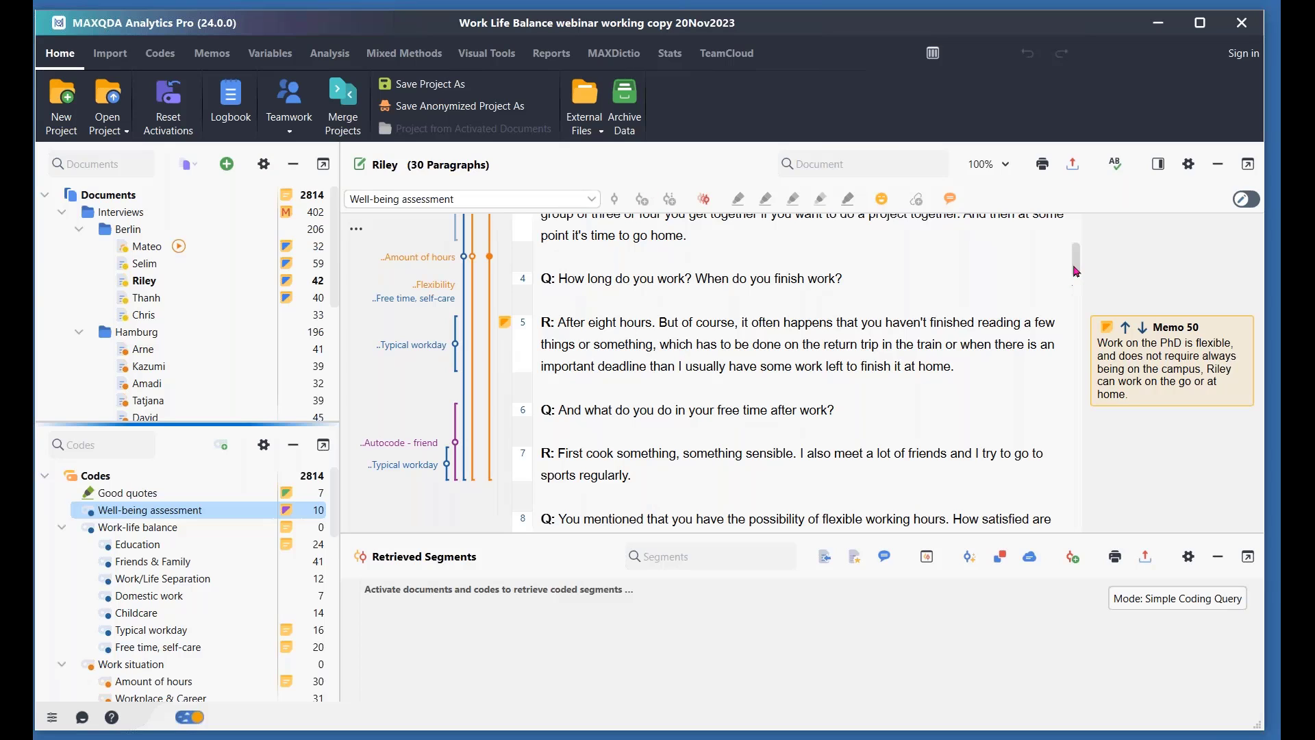
Step: Go to the beginning of the open interview, then hide its memo and paraphrase sidebar and show it again
mouse_move(1077, 272)
mouse_down()
mouse_move(1074, 389)
mouse_move(1080, 250)
mouse_up()
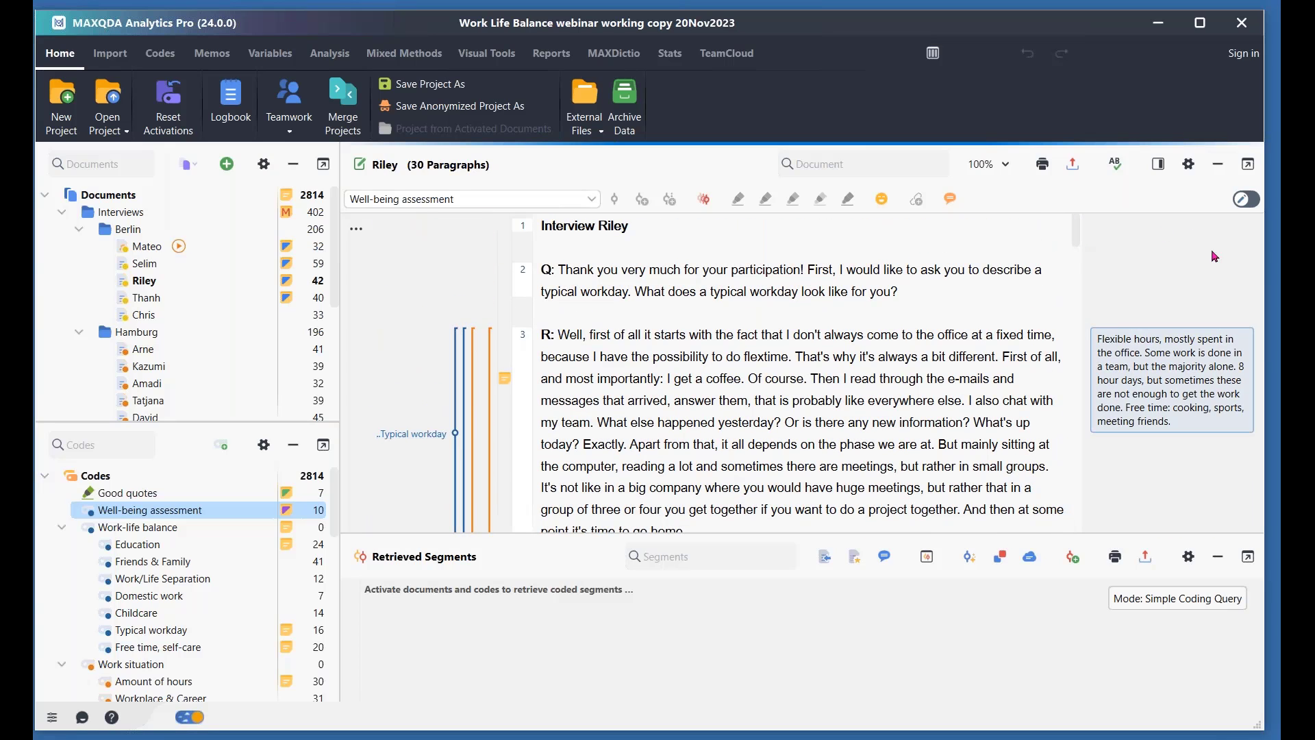
click(1159, 165)
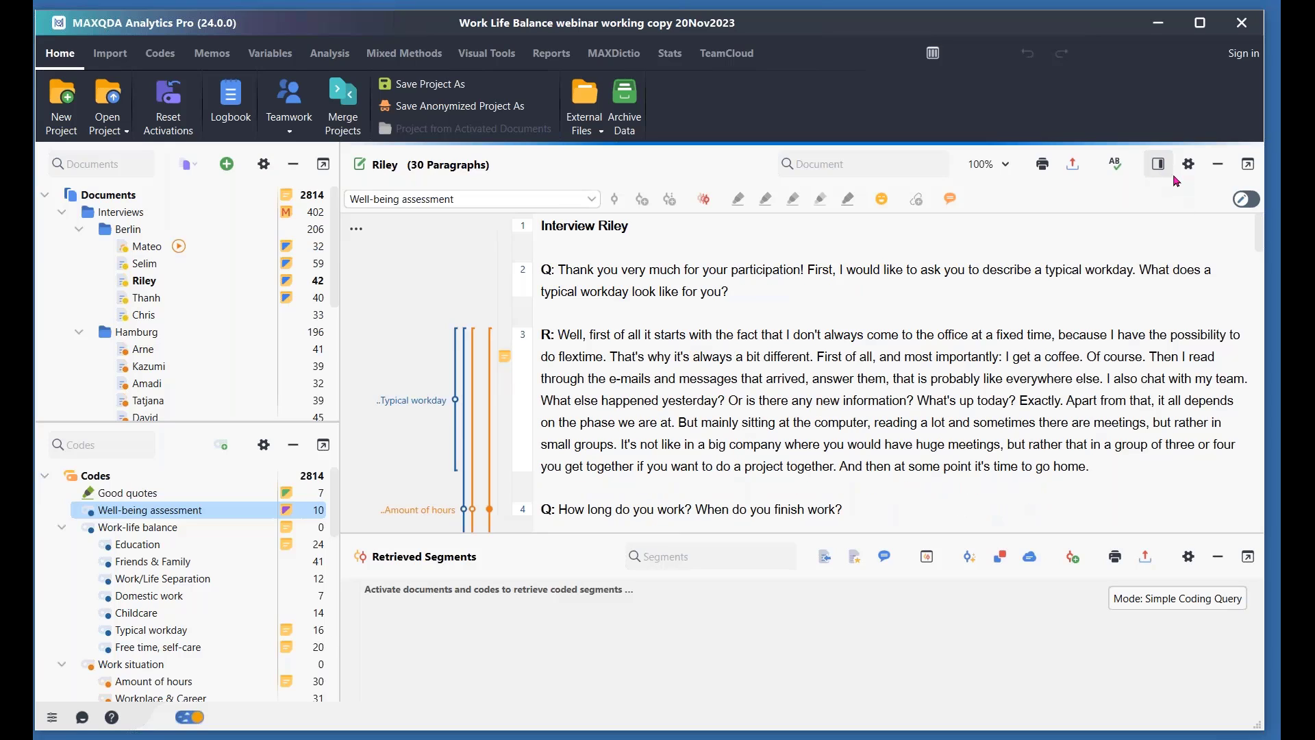
click(1159, 166)
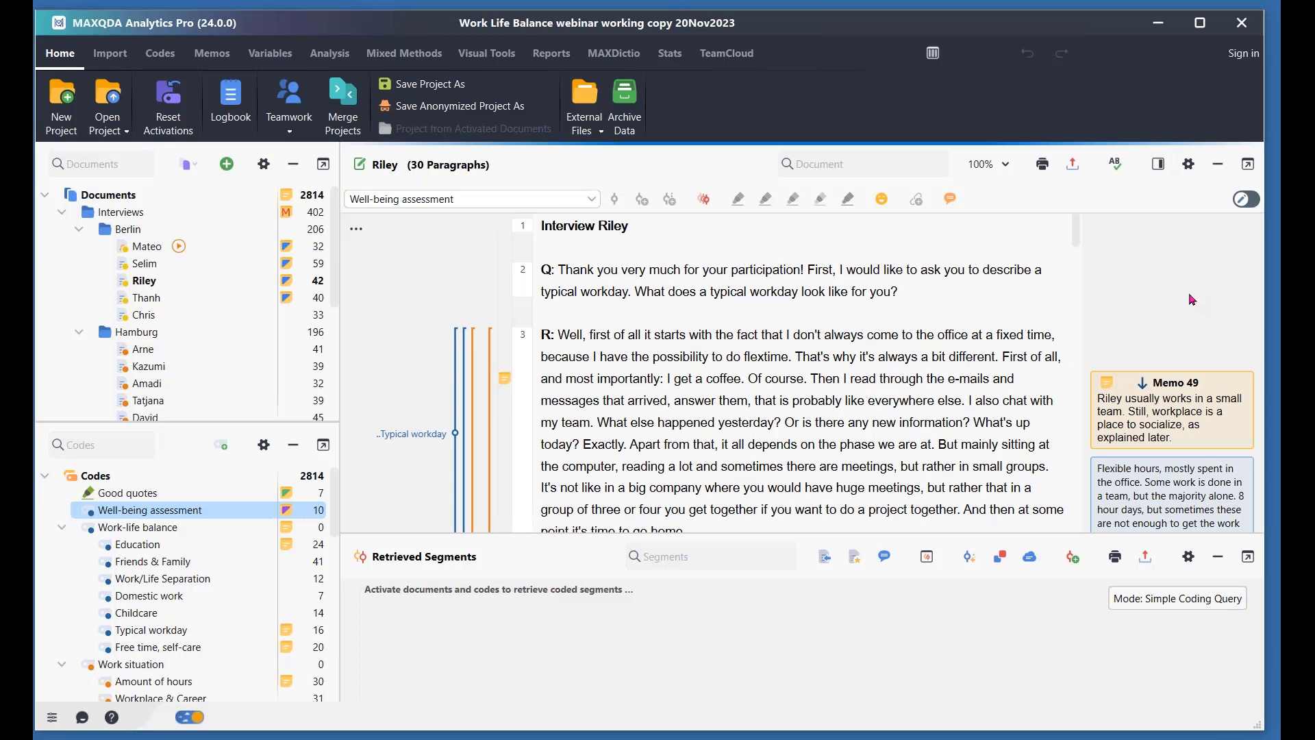
Step: Locate the interview passage that Memo 49 is attached to and clear the text selection
scroll(1191, 287, down, 1)
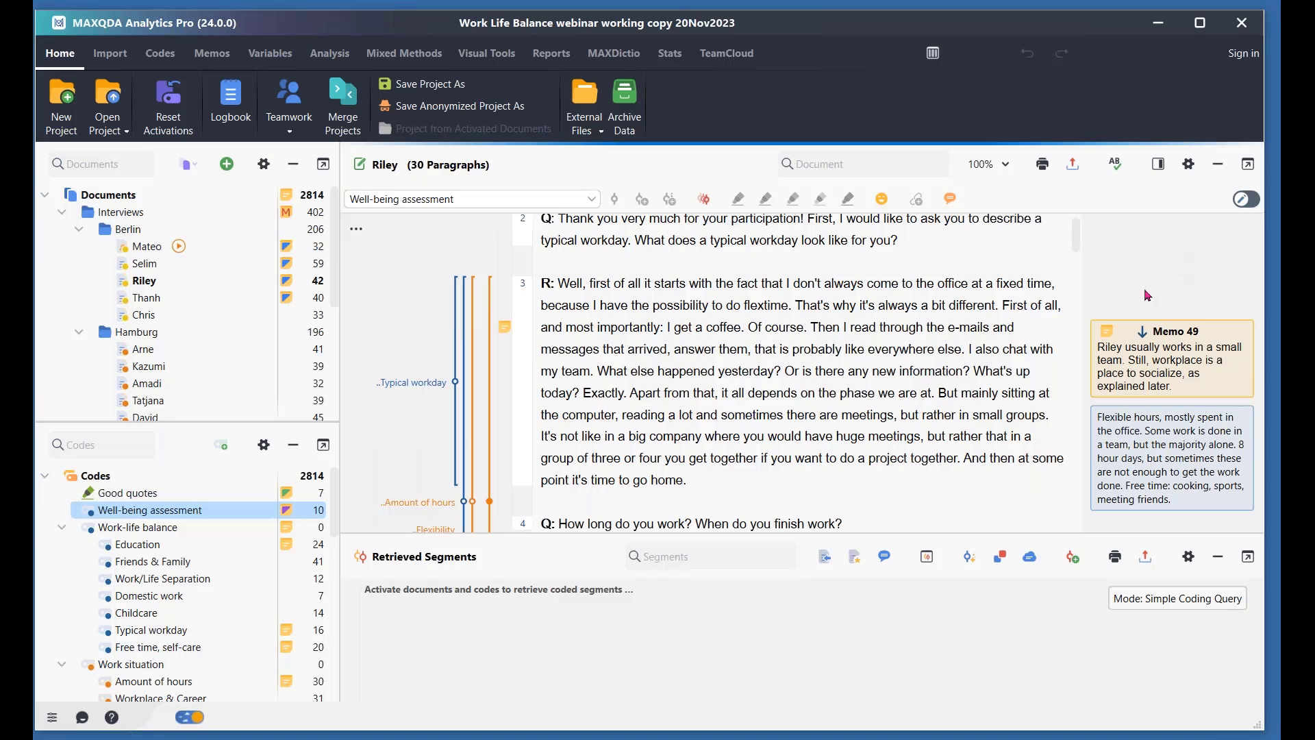
click(1168, 340)
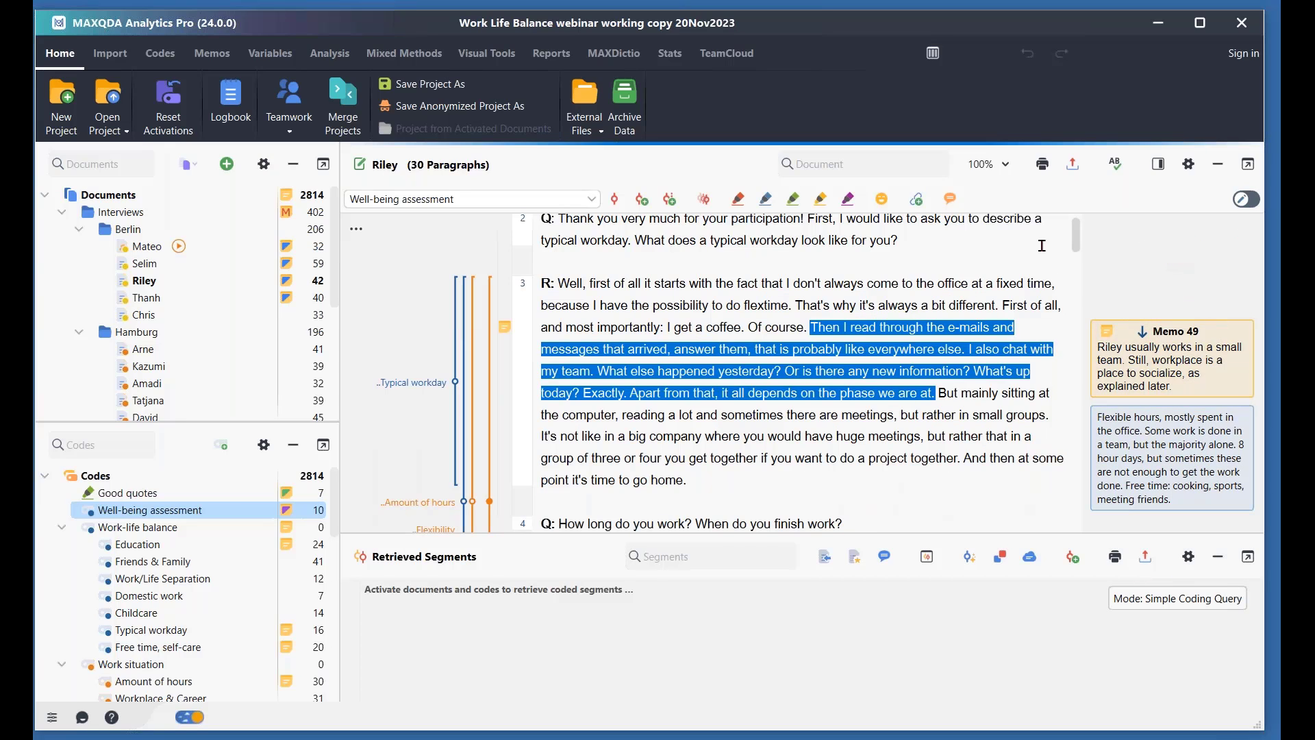
click(1176, 259)
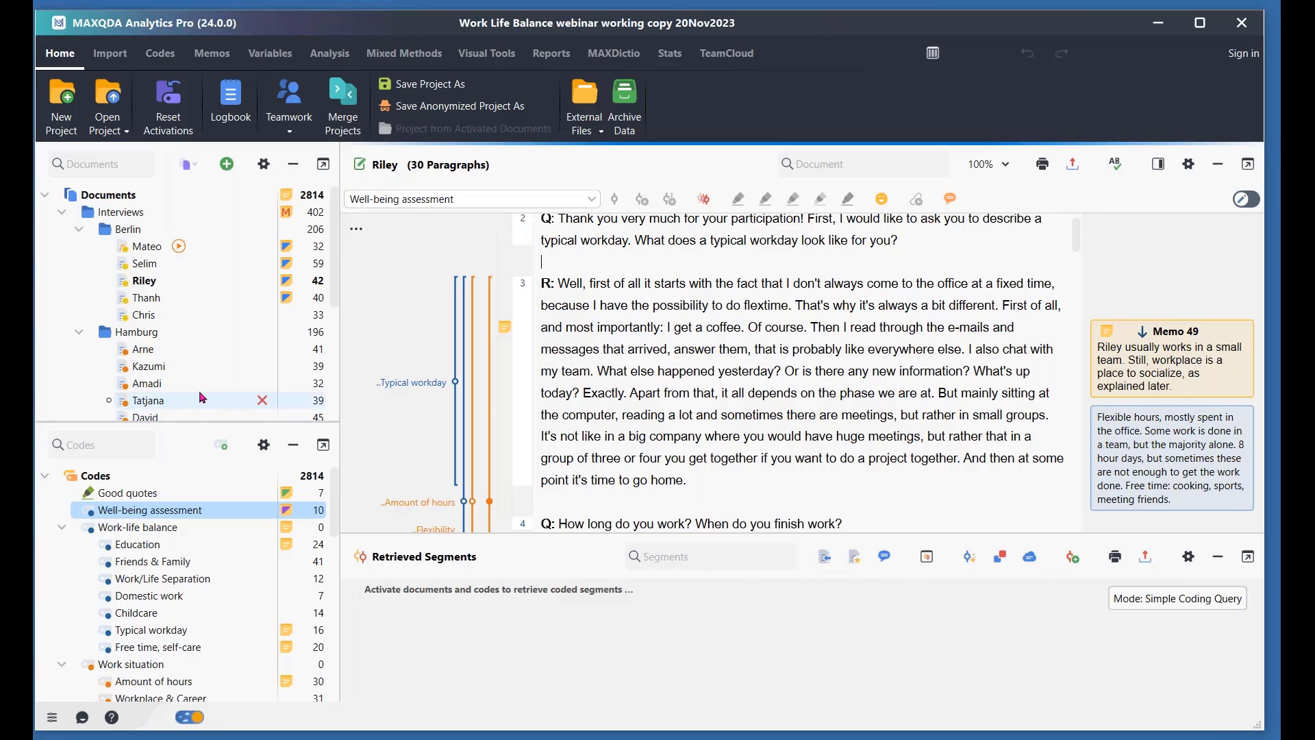
Step: Activate the Hamburg interview group and the Friends & Family code to retrieve their coded segments
click(92, 332)
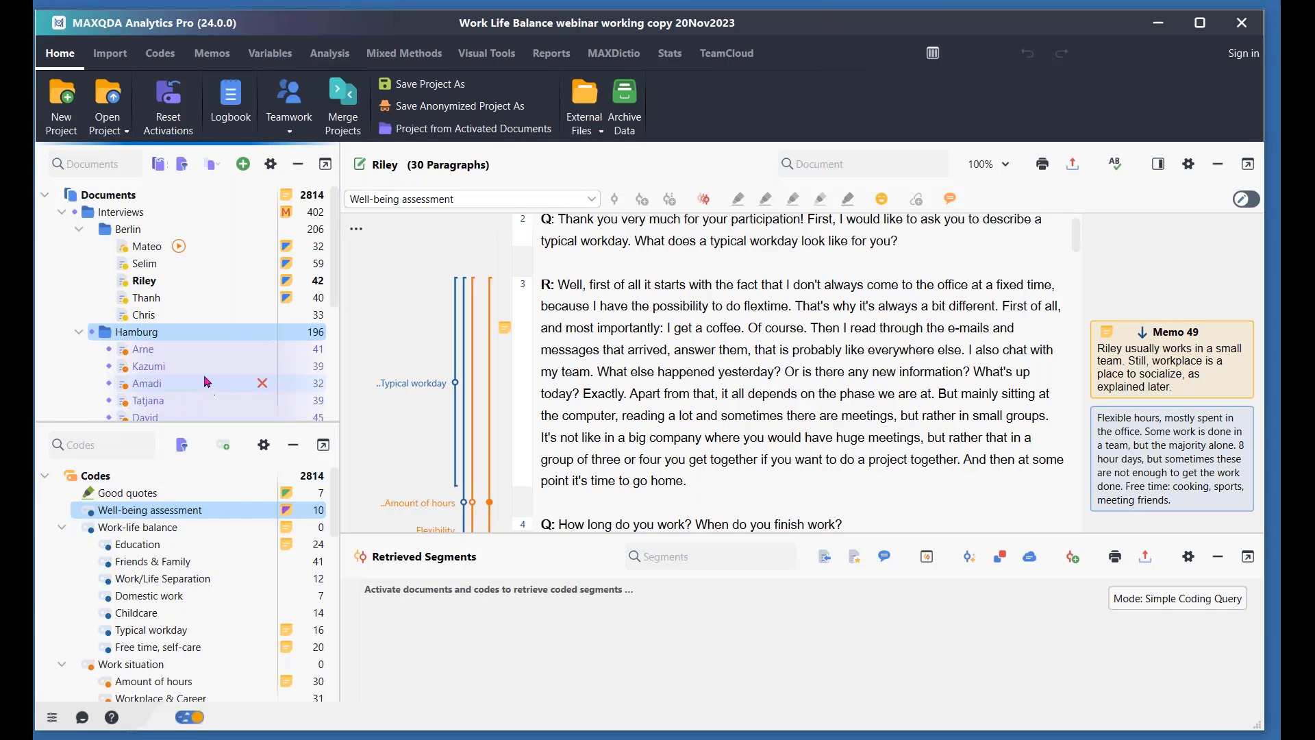
scroll(171, 377, down, 1)
mouse_move(171, 318)
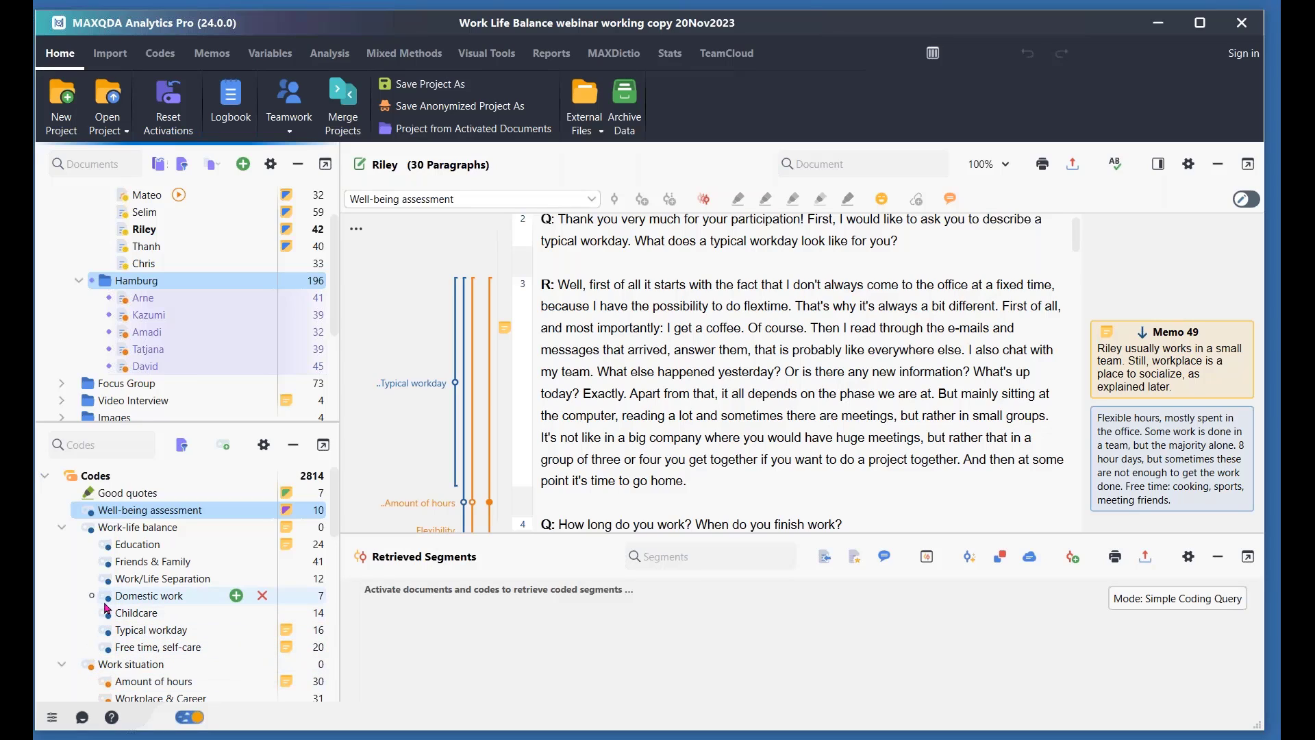
click(112, 568)
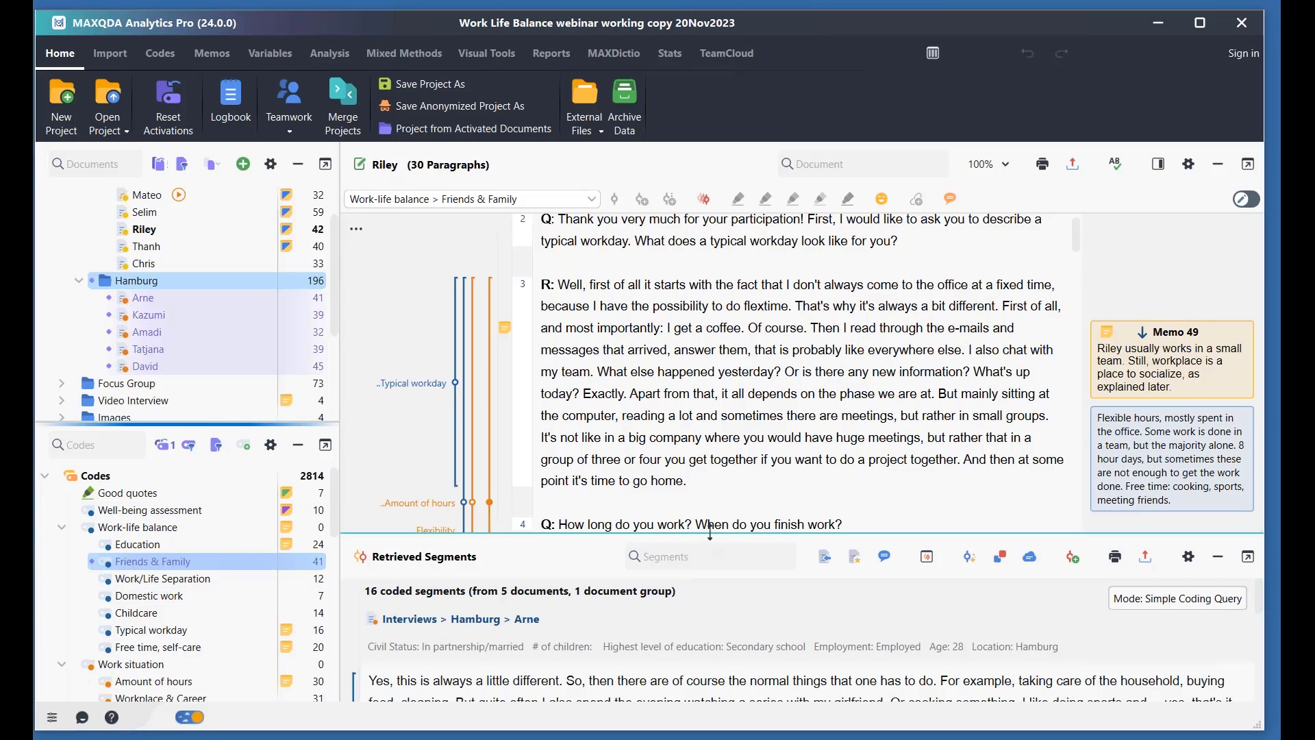
Step: Enlarge the Retrieved Segments area and read through the Friends & Family segments and participant variables of the Hamburg interviews
drag(710, 532, 714, 385)
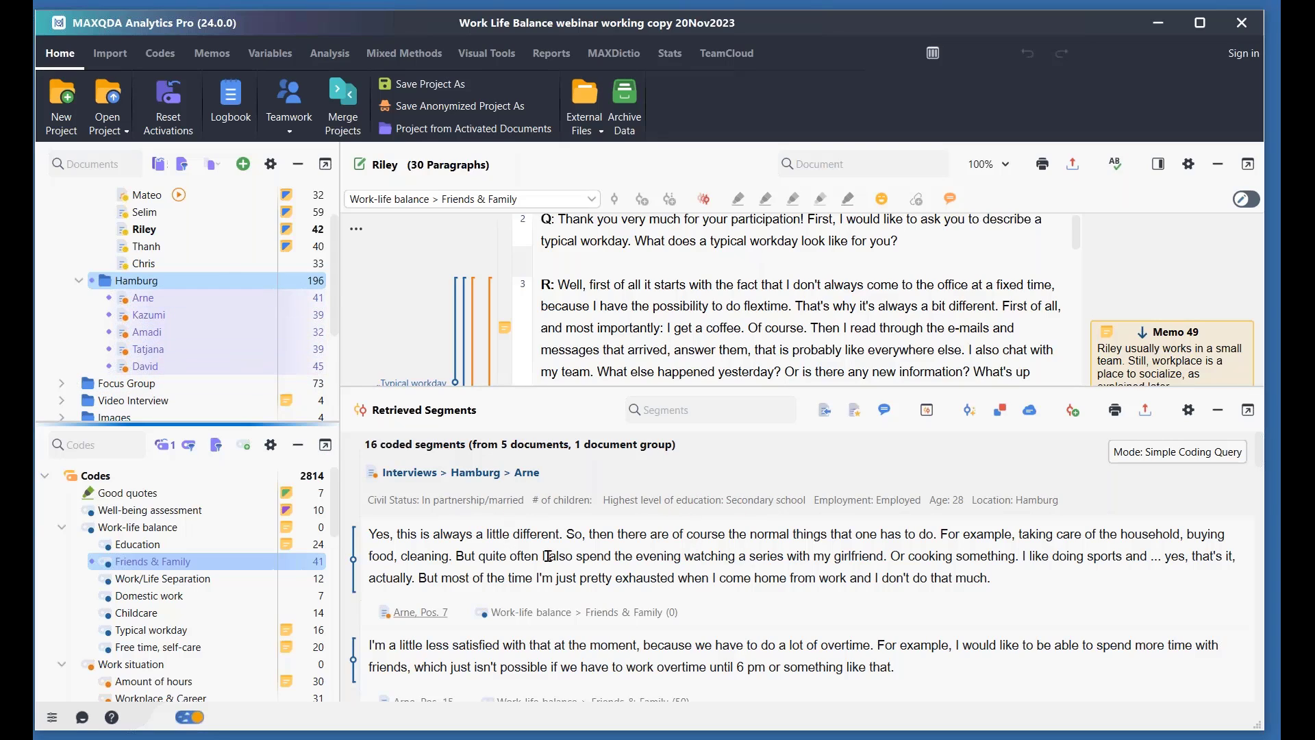
scroll(729, 557, down, 1)
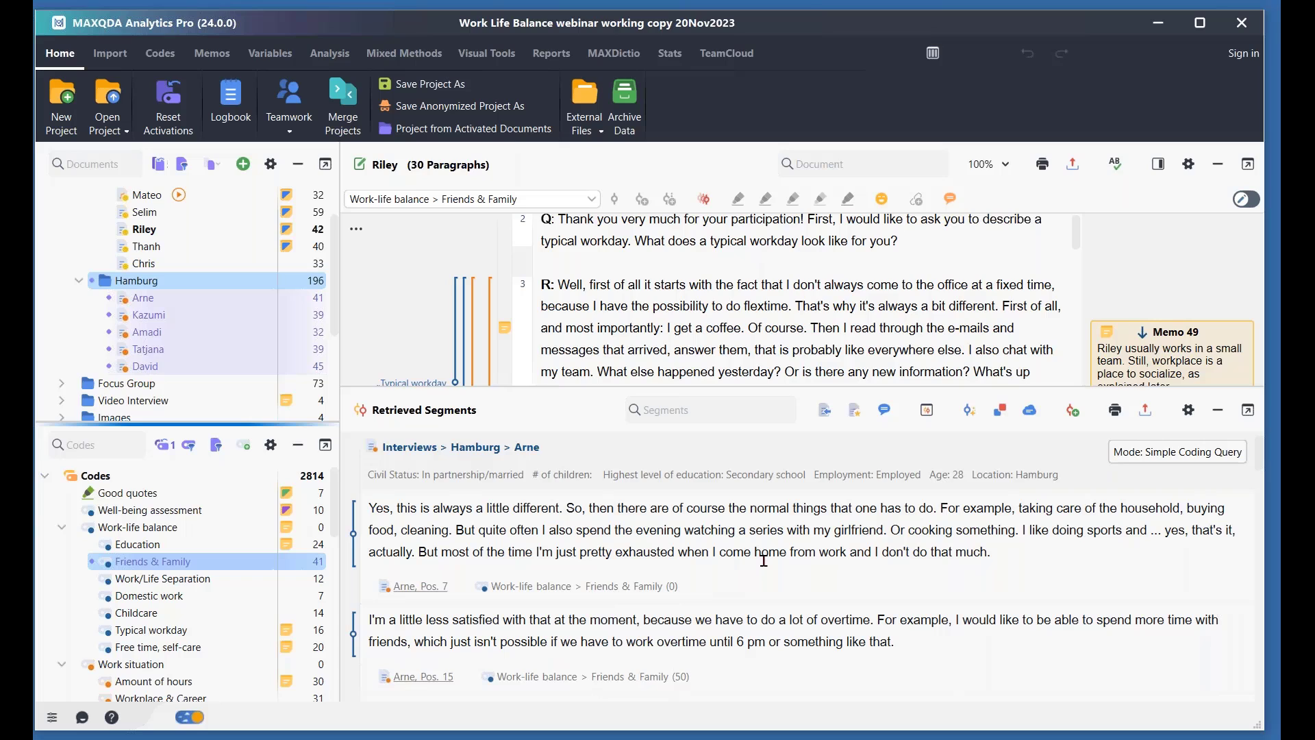
scroll(753, 561, down, 2)
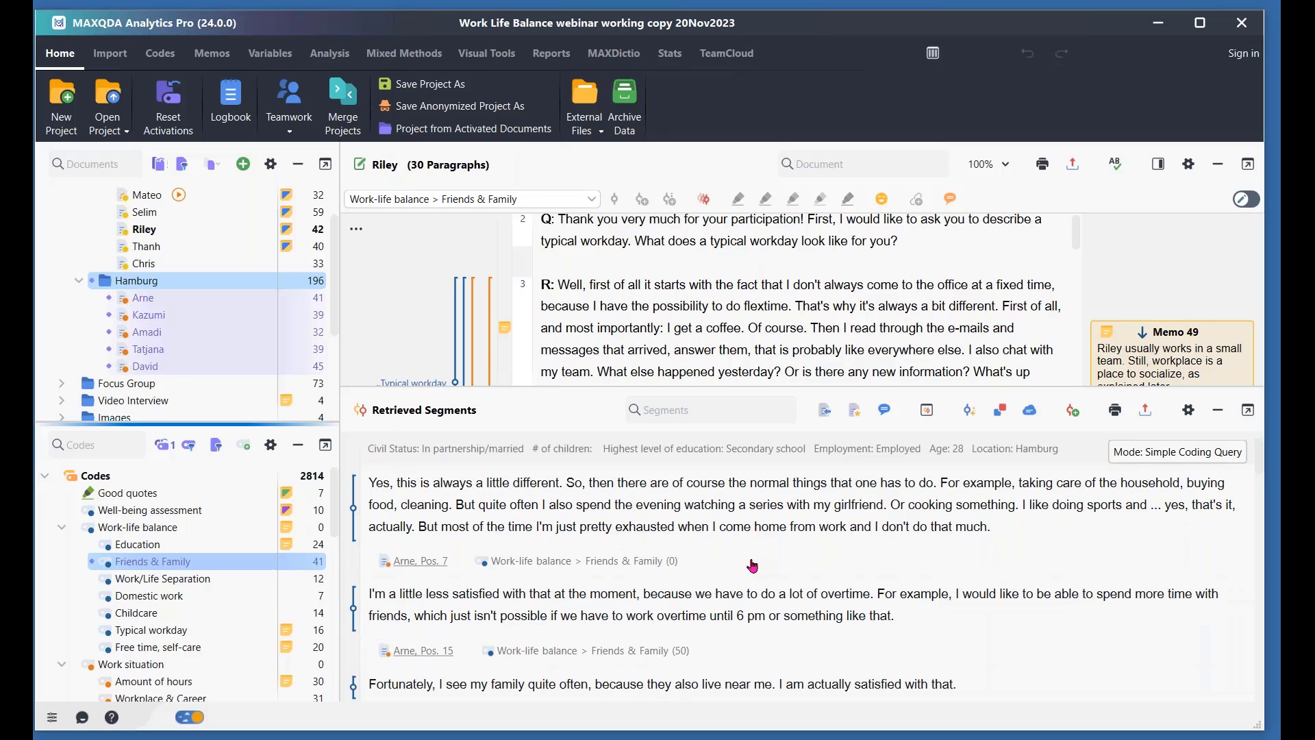
scroll(738, 566, down, 3)
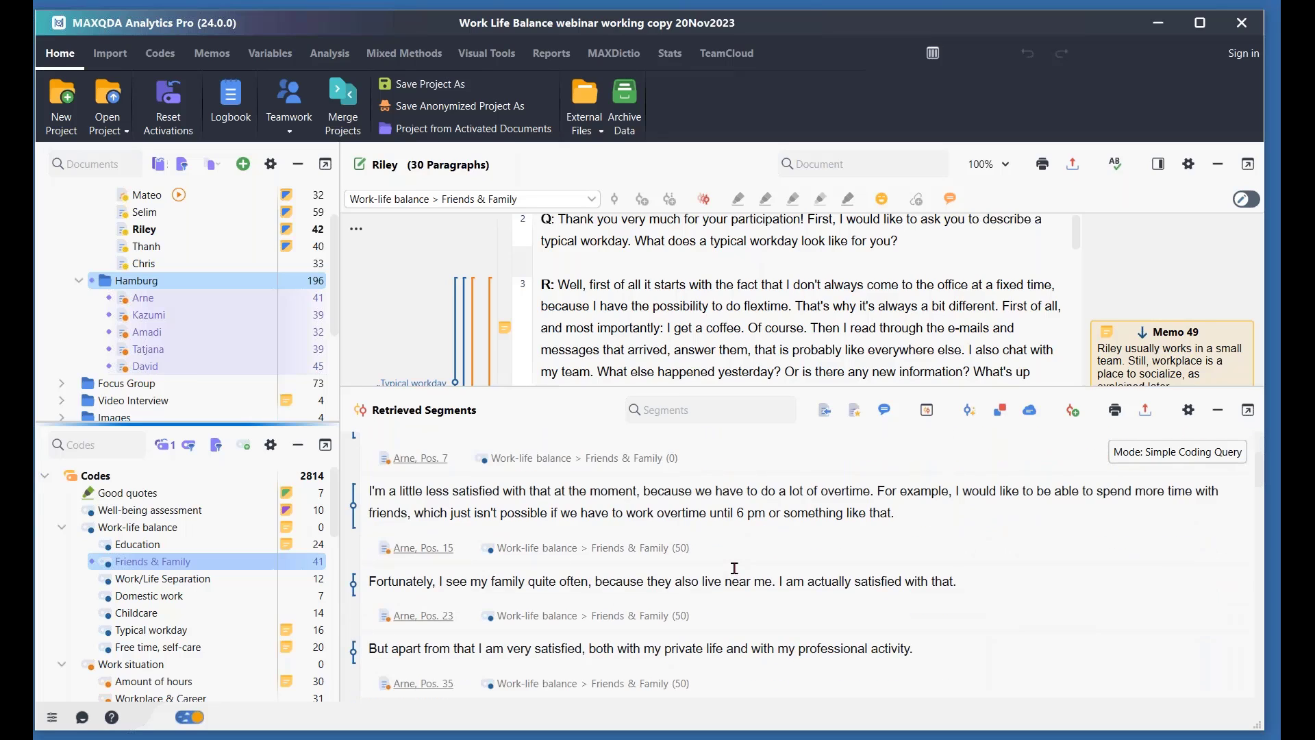
scroll(735, 568, down, 7)
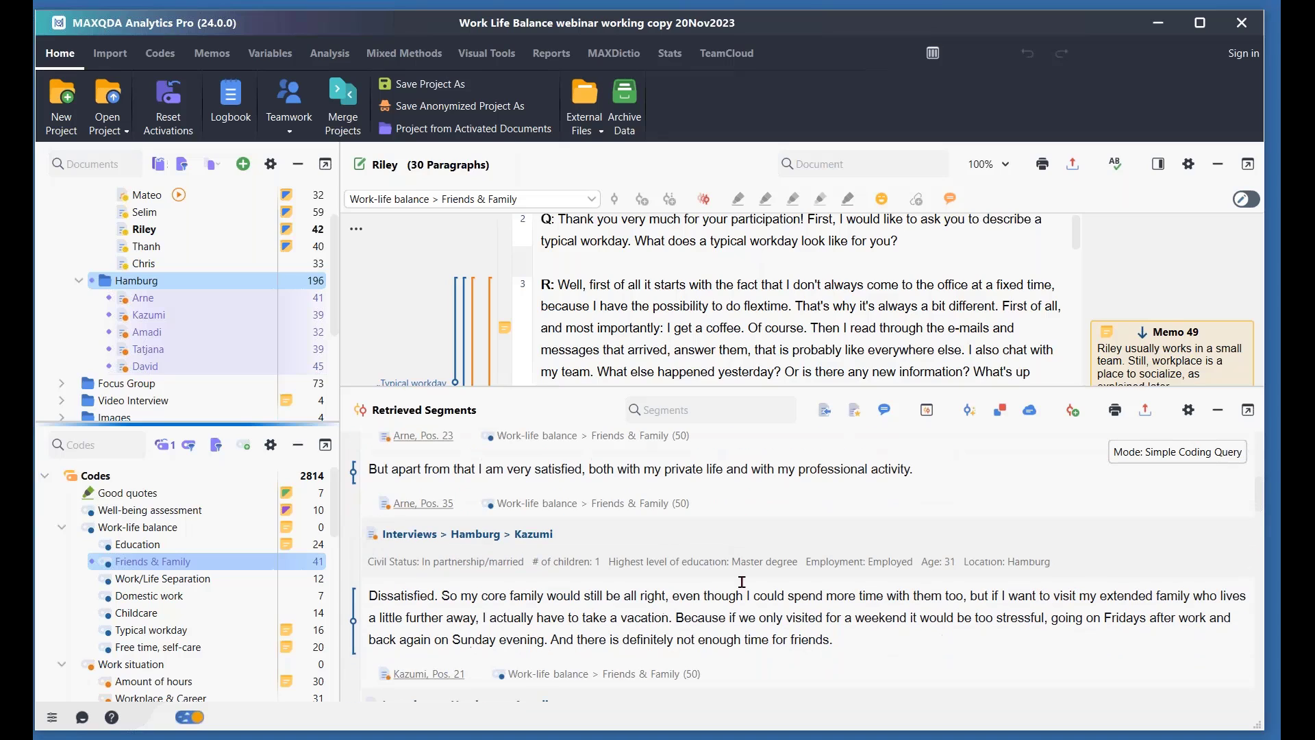
scroll(743, 575, down, 3)
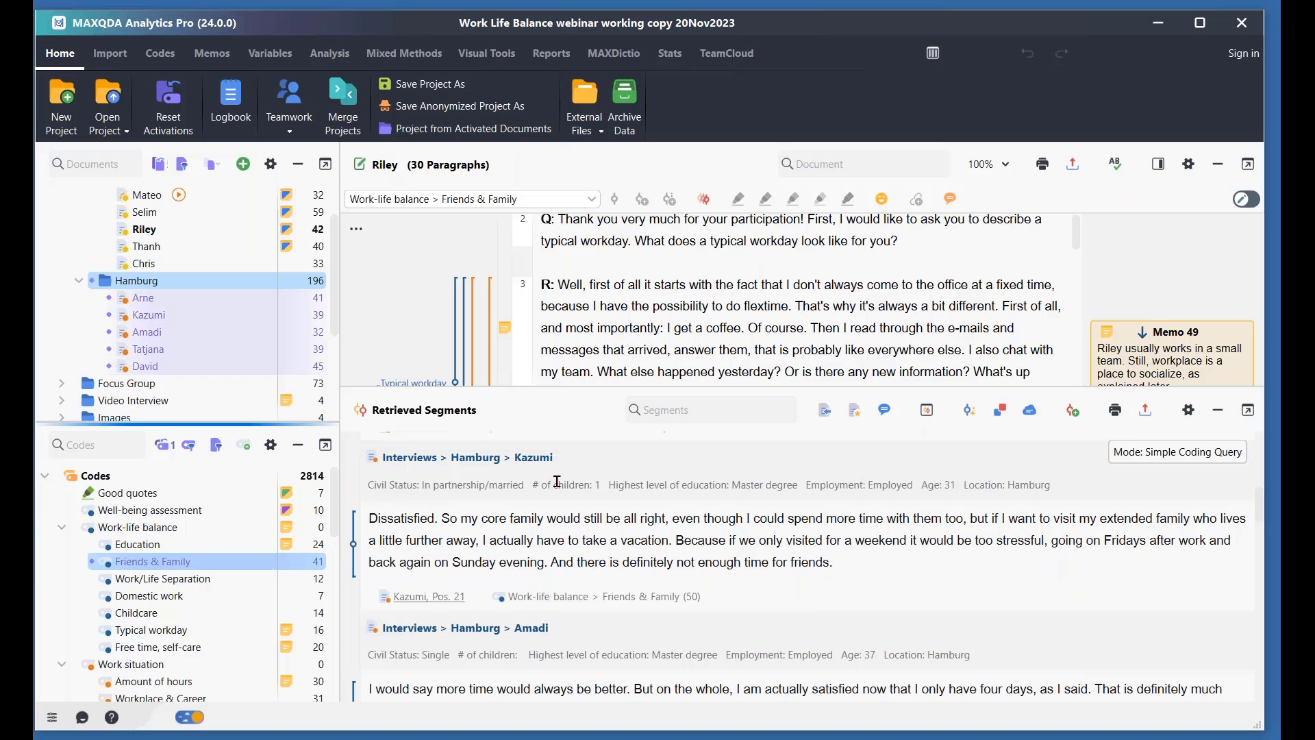
scroll(560, 498, down, 12)
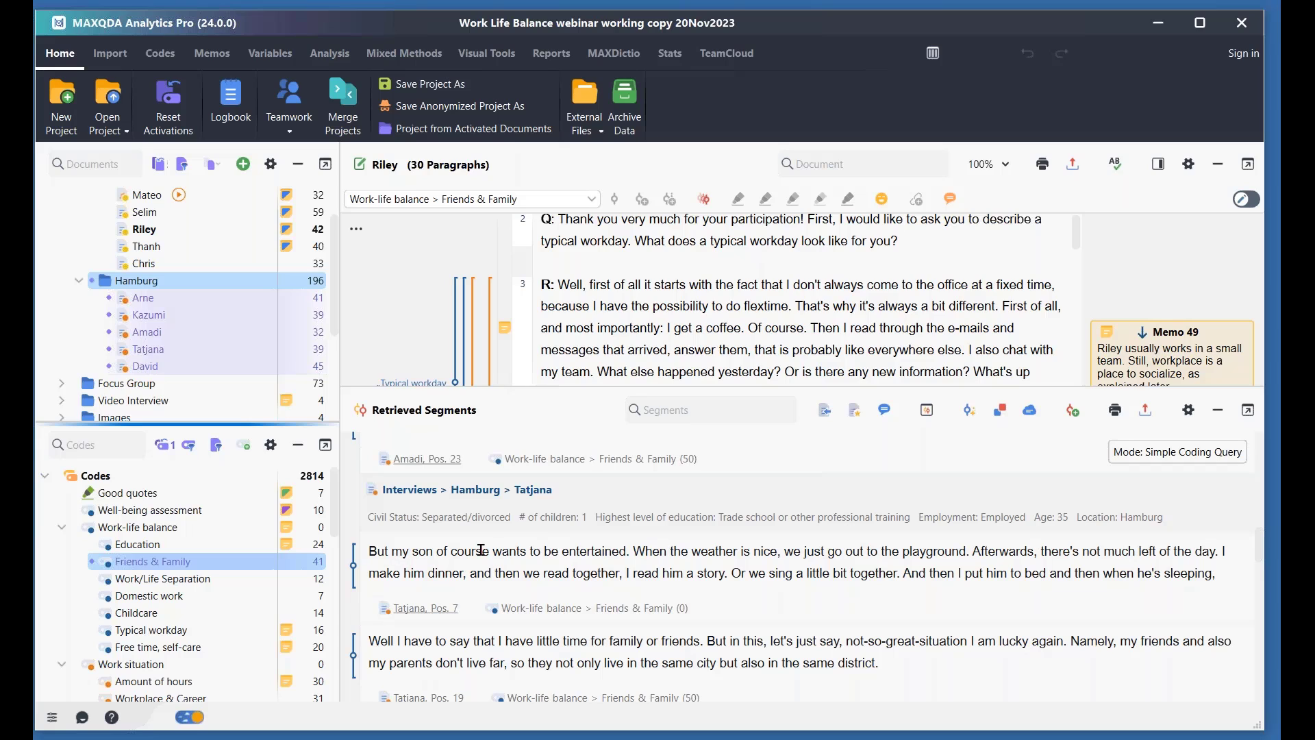
scroll(534, 552, down, 1)
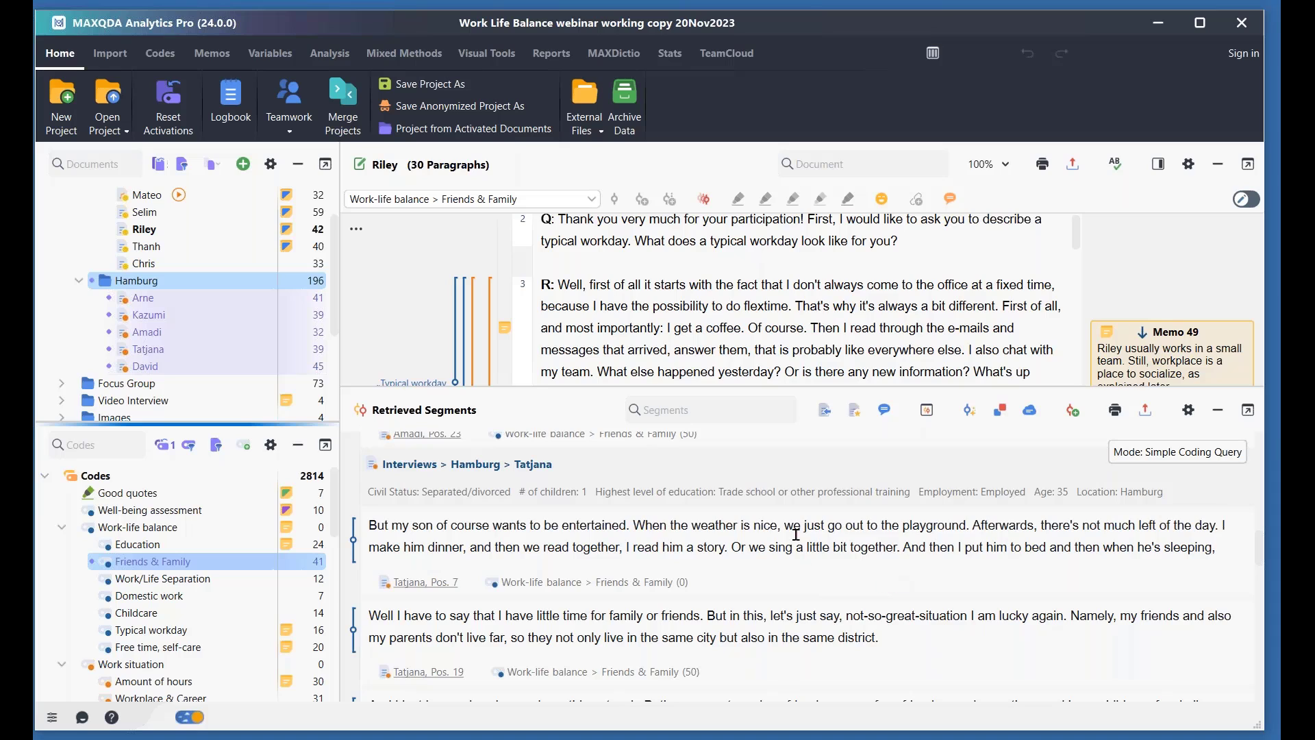
Step: Minimize the Retrieved Segments area, locate the text belonging to the flexible-hours paraphrase and clear the selection
click(1220, 409)
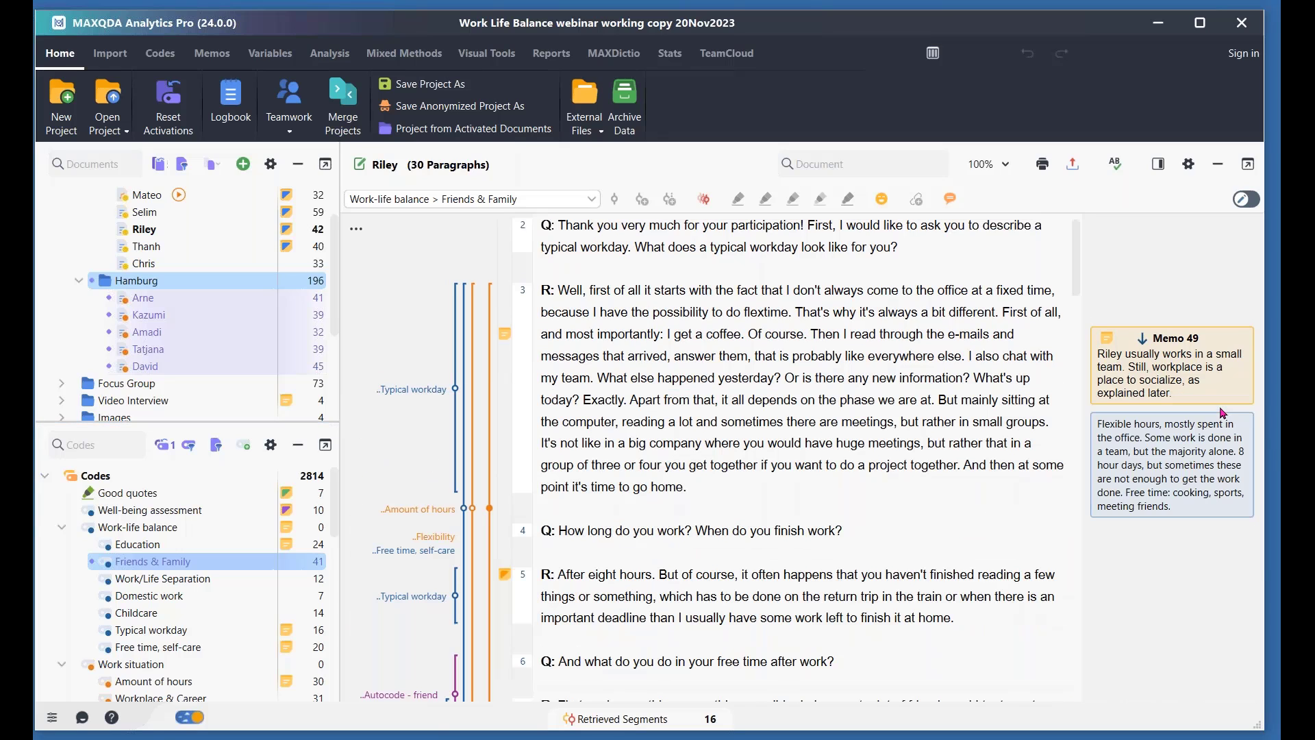
click(1208, 426)
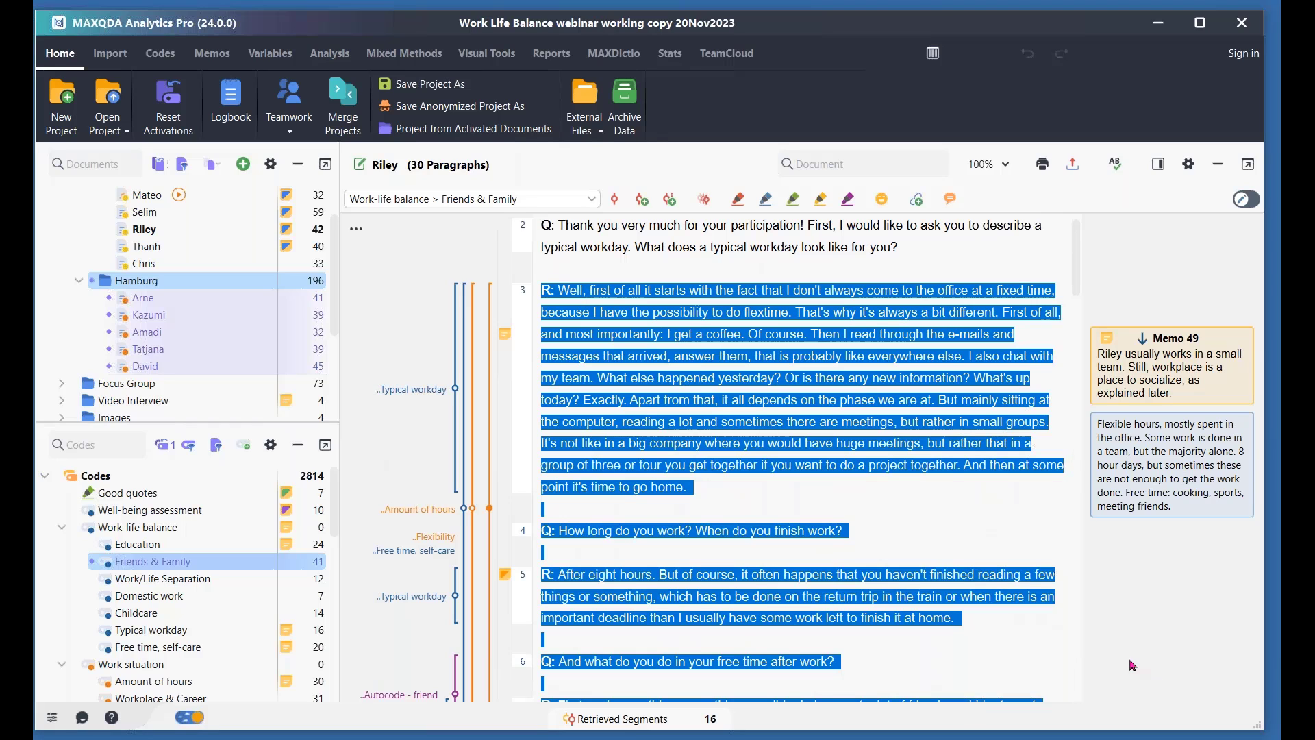
click(962, 248)
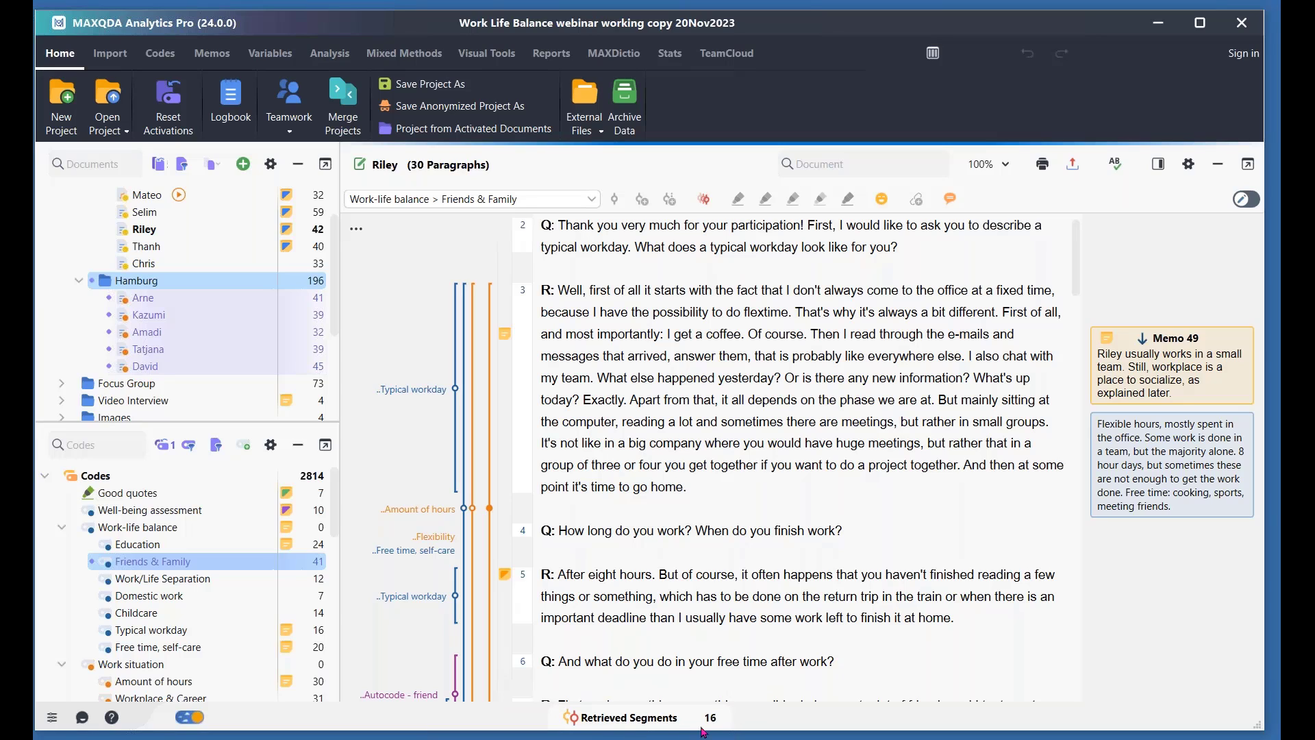
Step: Reopen and minimize the Retrieved Segments area, and reset the activation of all codes and documents
click(645, 717)
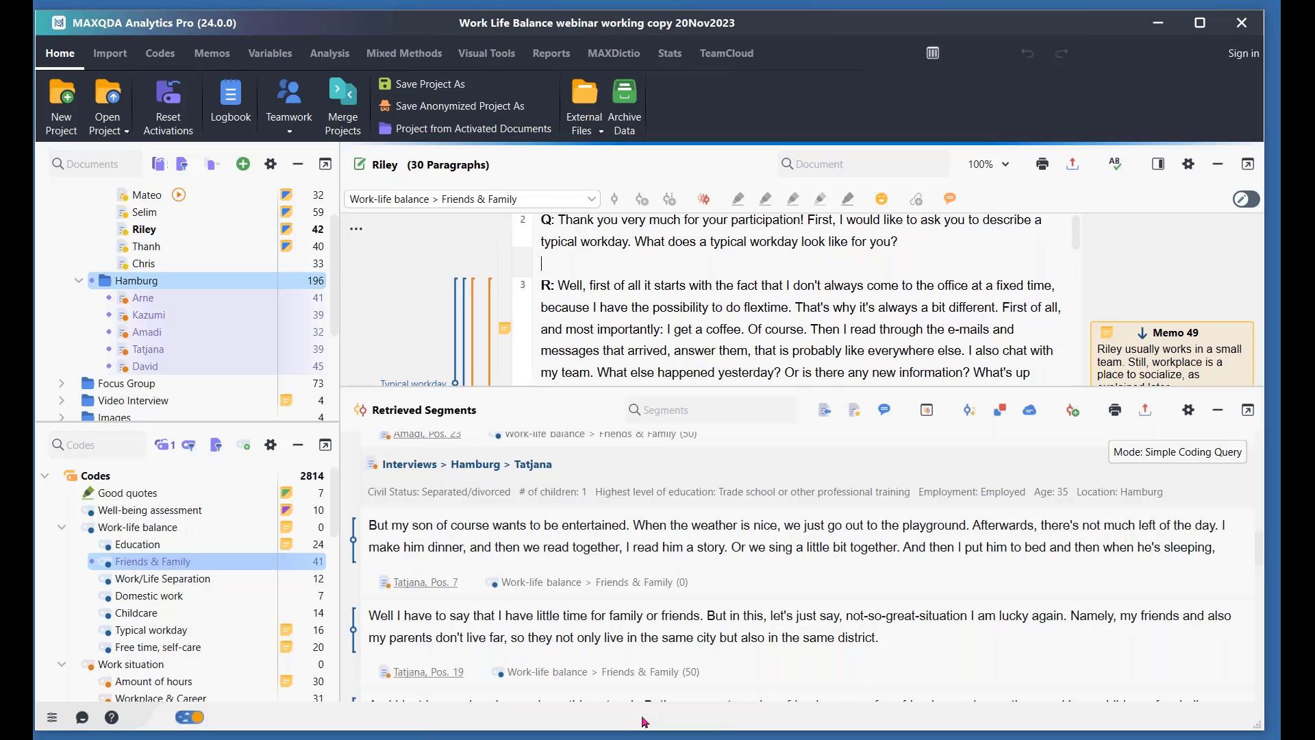
click(1218, 414)
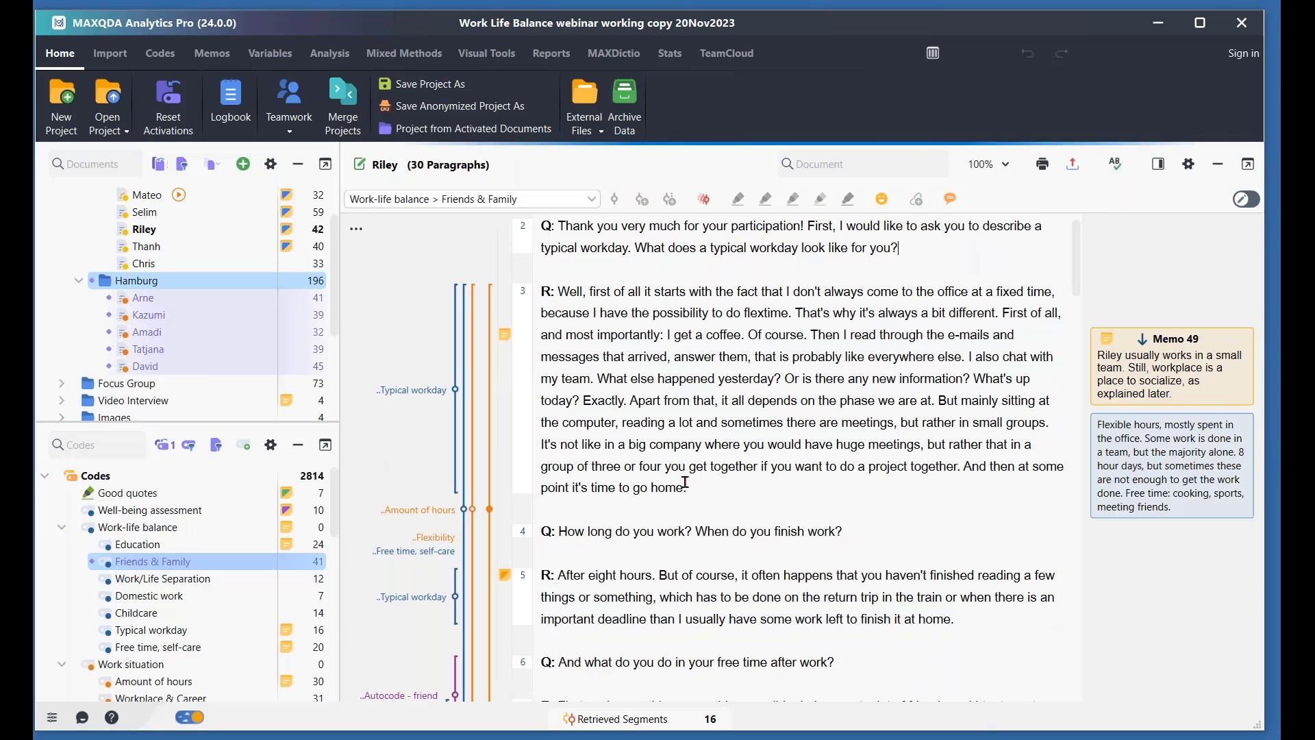
scroll(625, 620, down, 1)
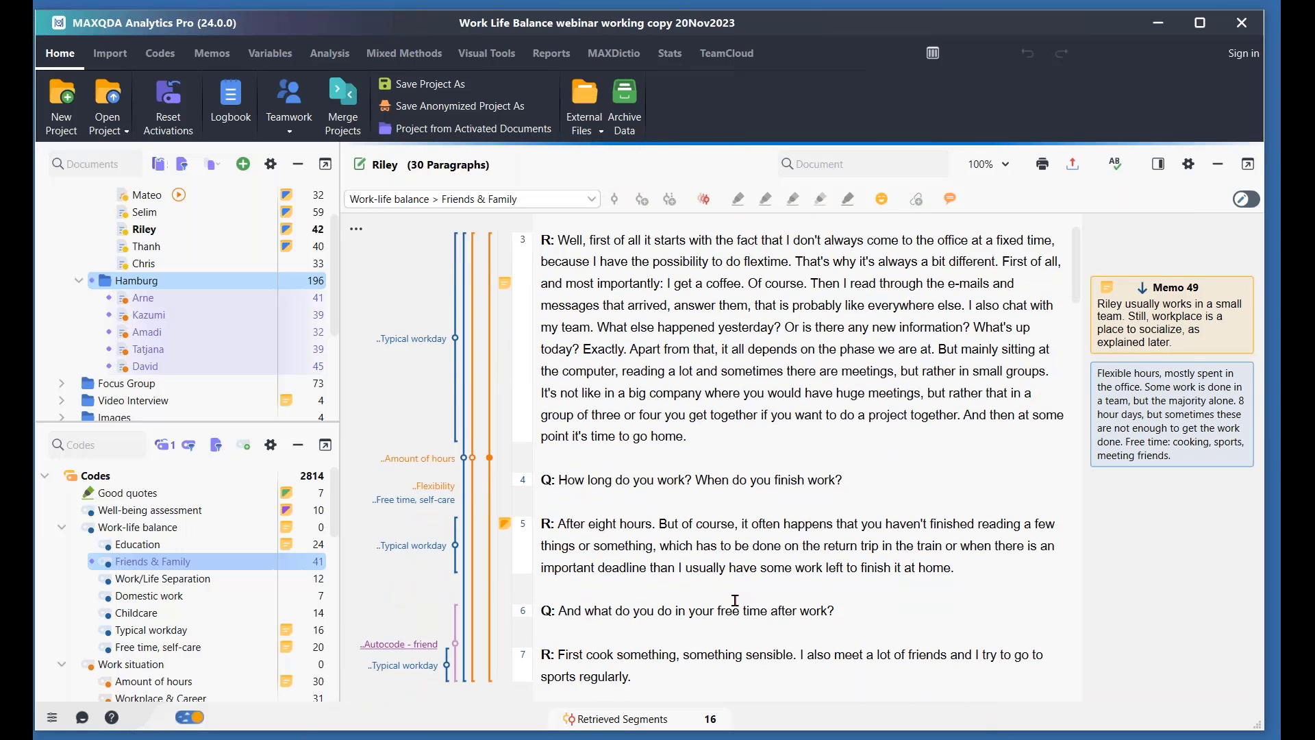
click(162, 450)
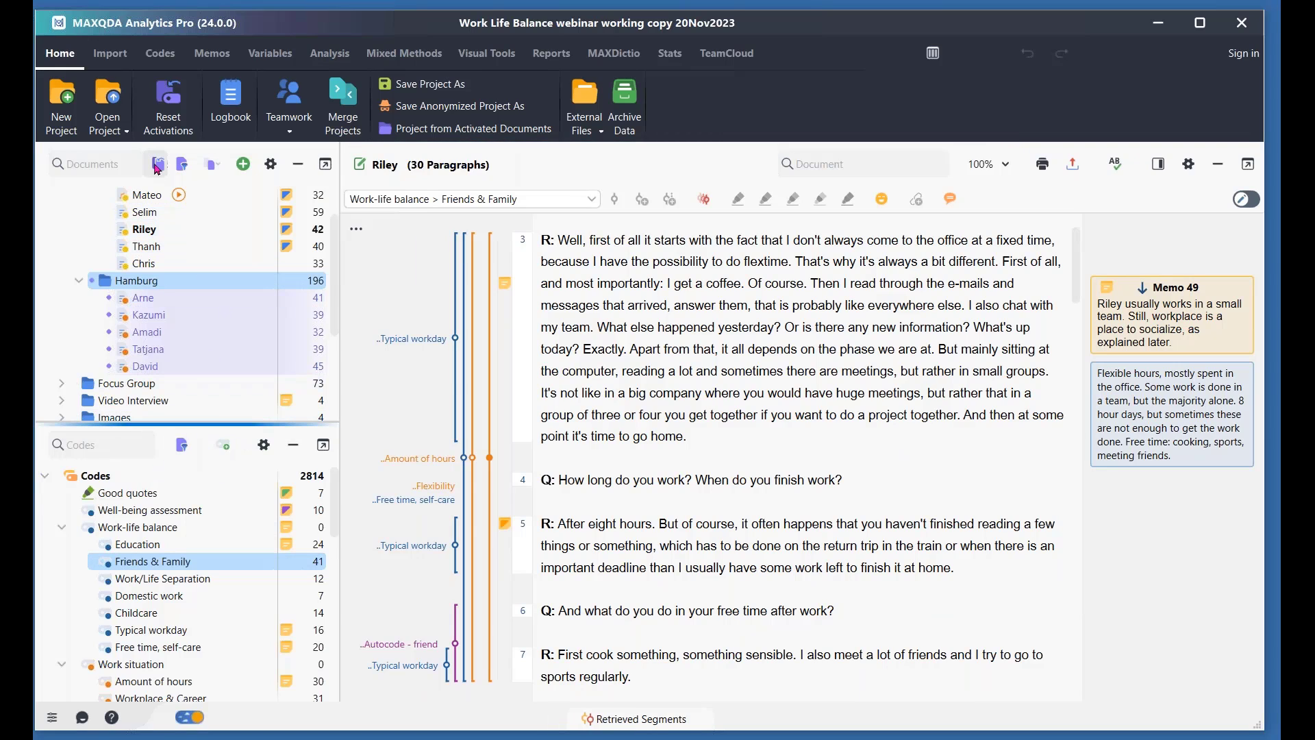
click(157, 168)
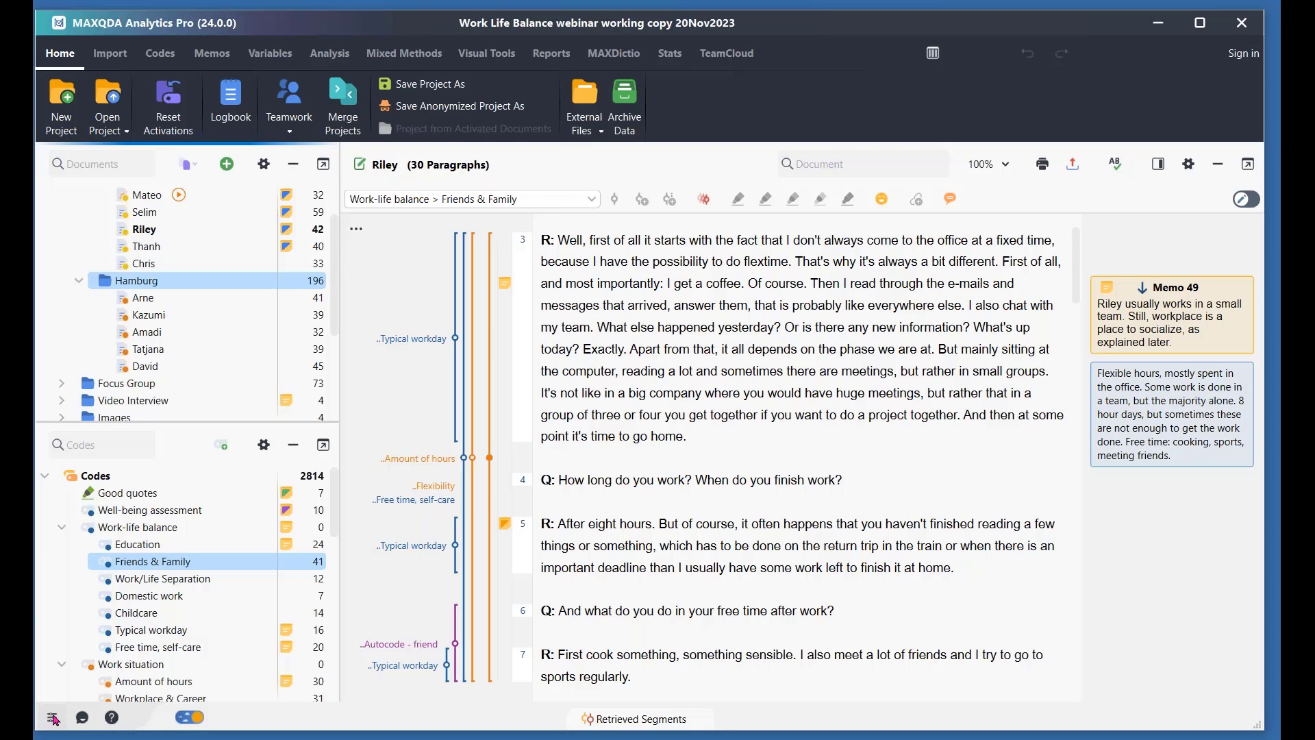
Step: Open the preferences, review the general settings and look through the available interface languages, keeping English
click(55, 720)
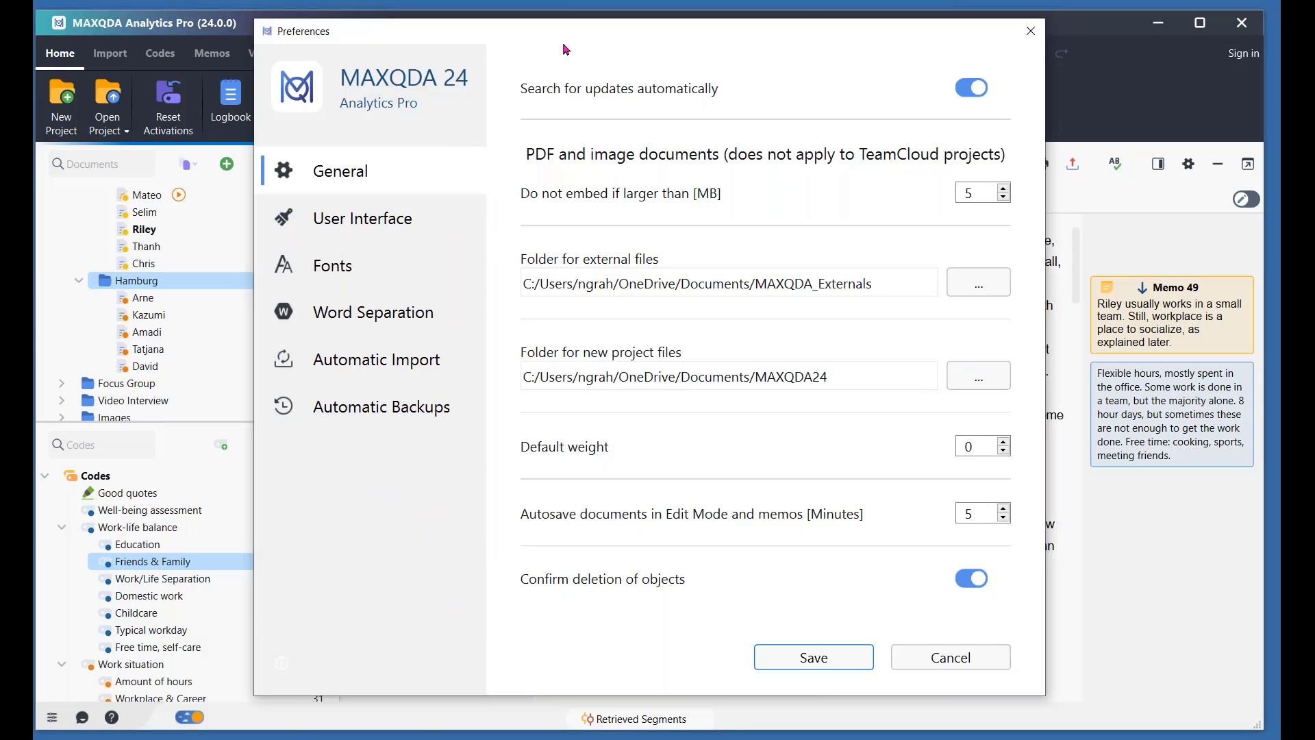
drag(641, 49, 641, 76)
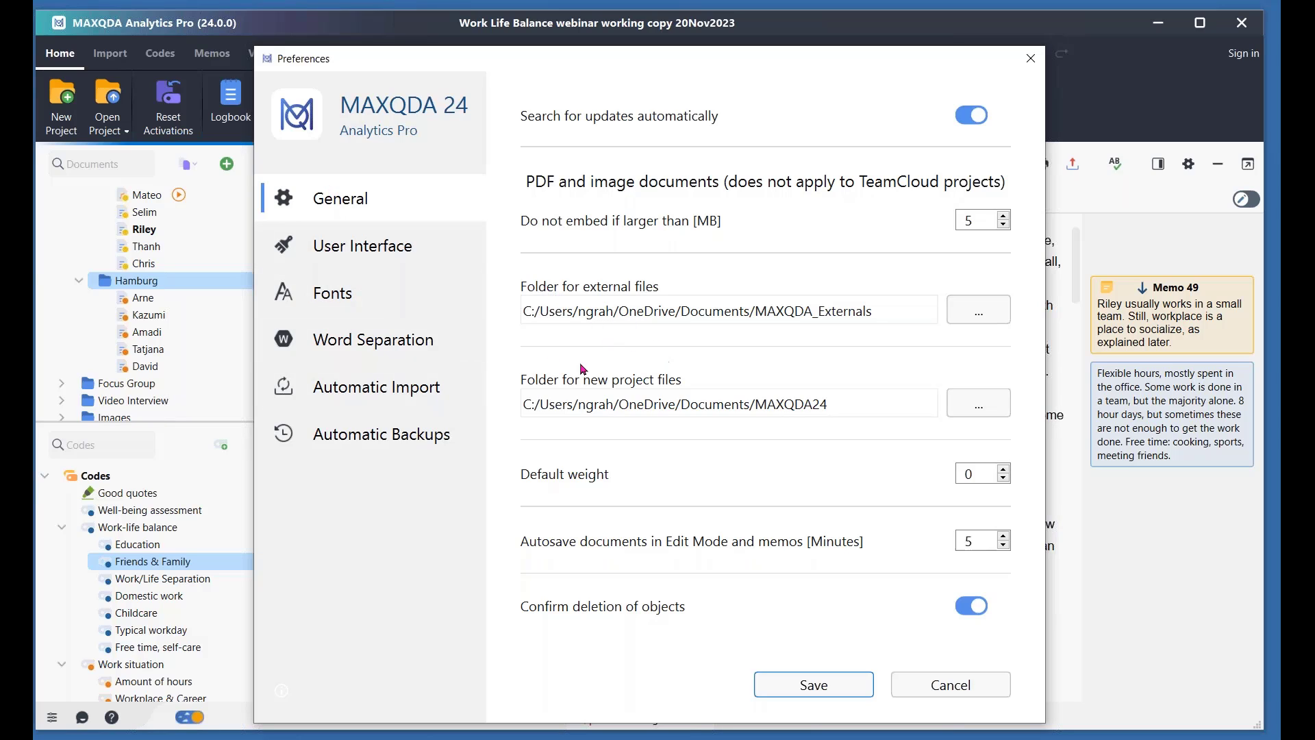
click(361, 248)
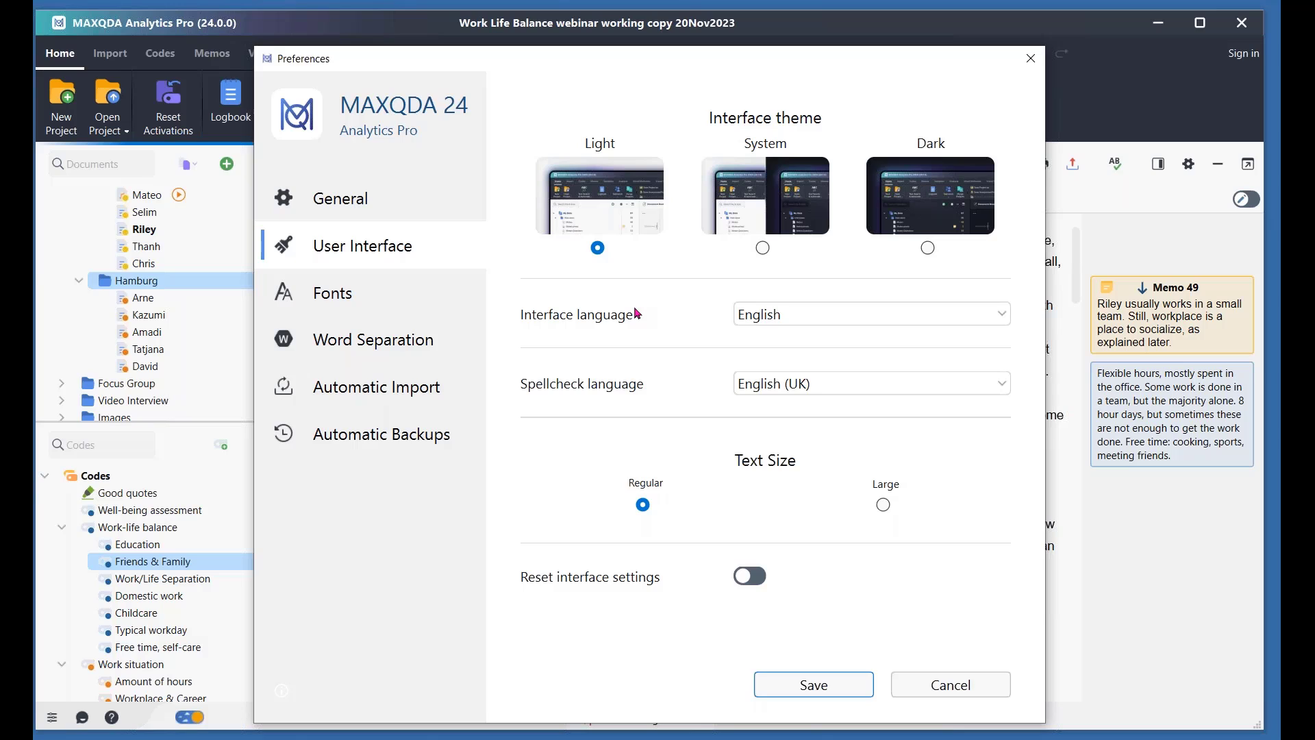
click(1002, 317)
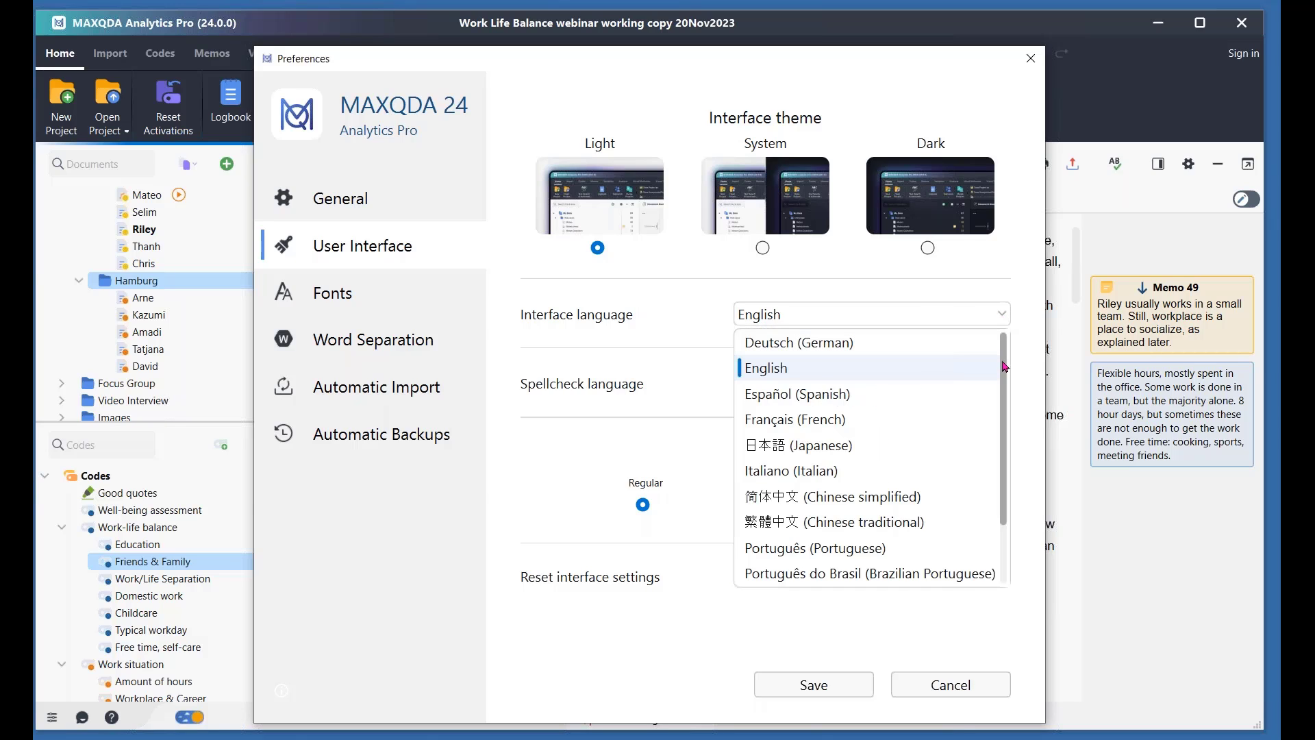
mouse_move(1005, 370)
mouse_down()
mouse_move(1012, 433)
mouse_move(1010, 367)
mouse_up()
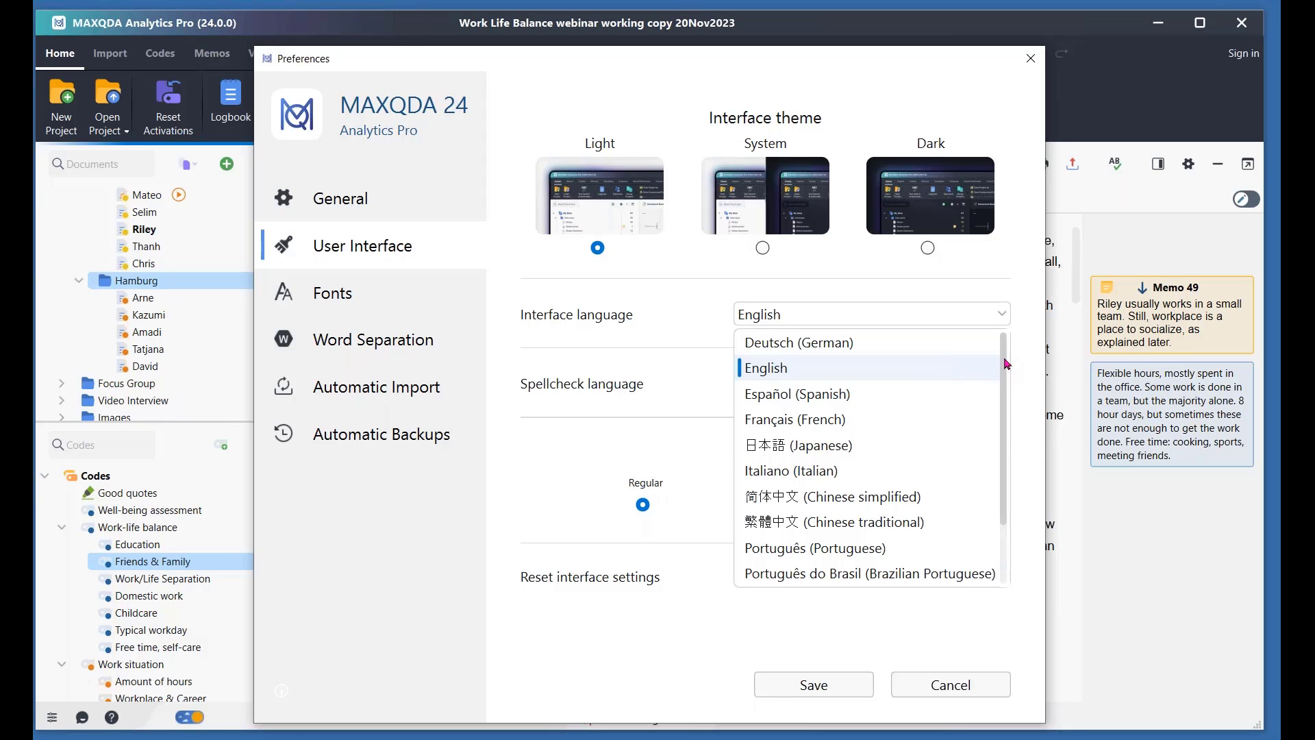
drag(1008, 367, 1003, 404)
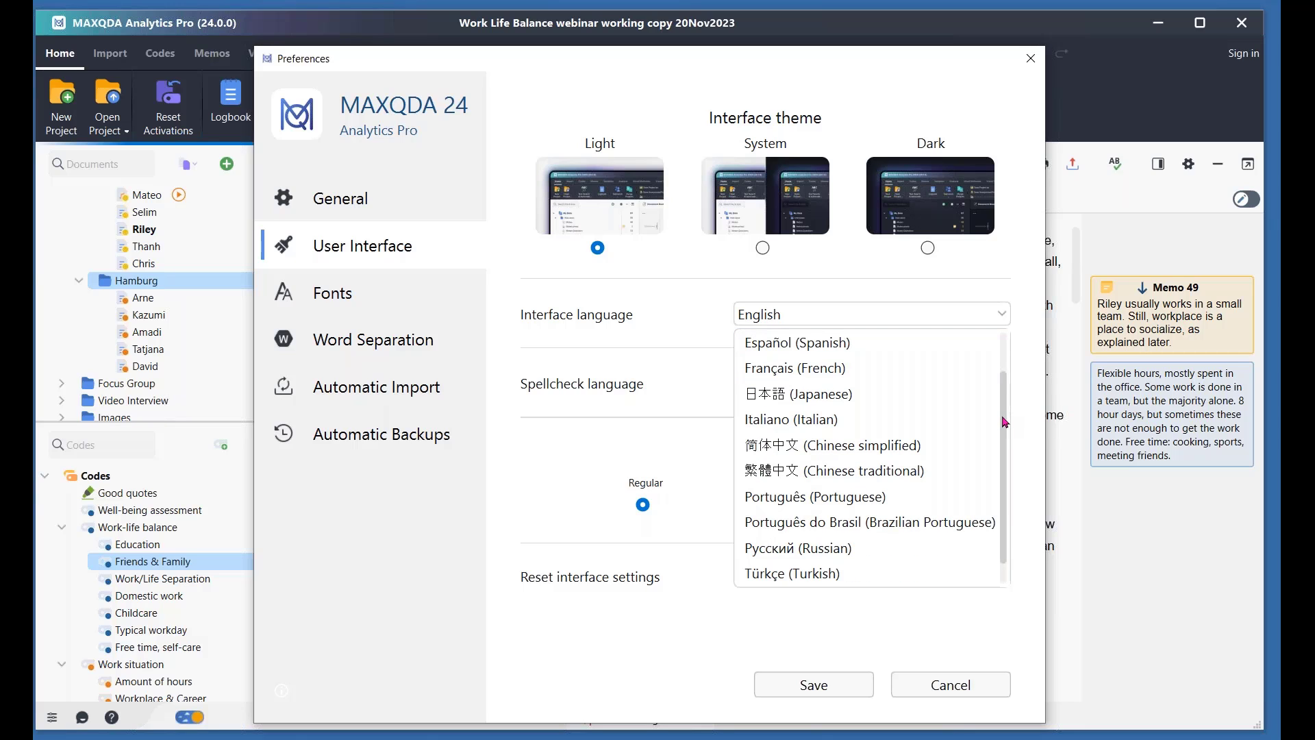
scroll(1003, 414, up, 1)
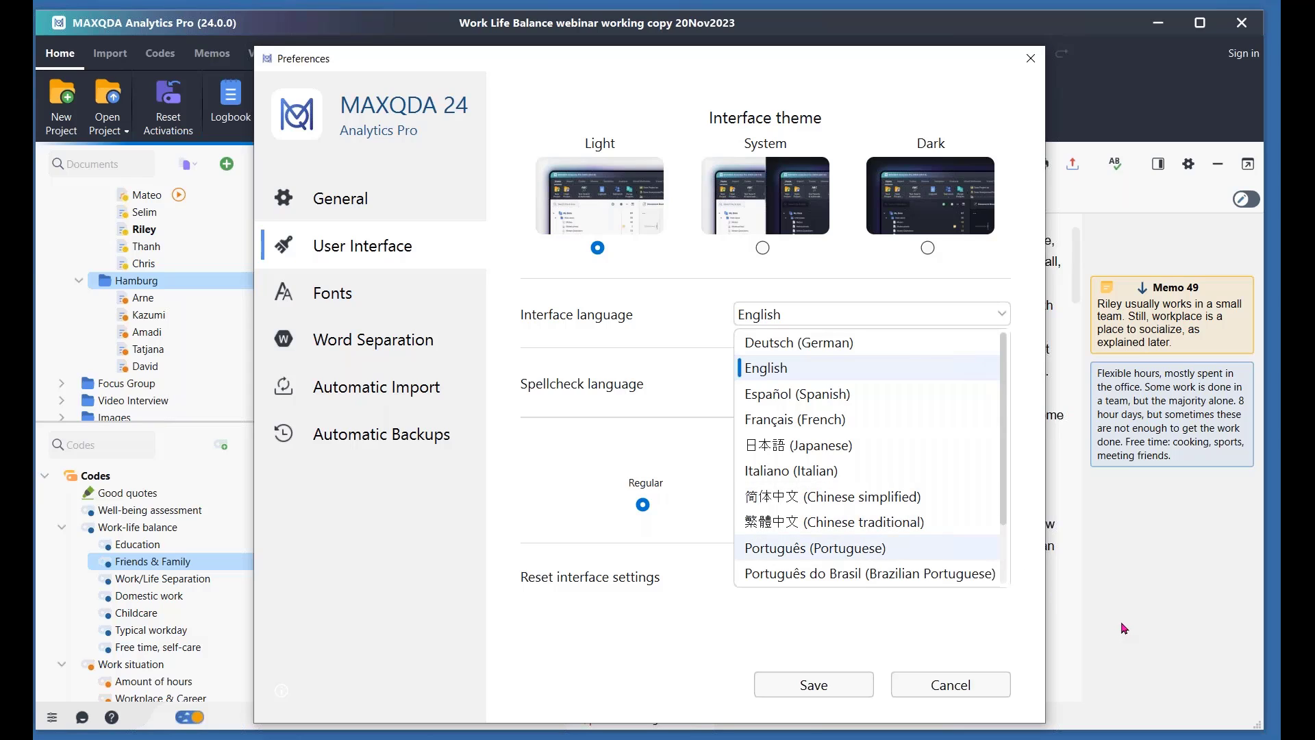
click(837, 368)
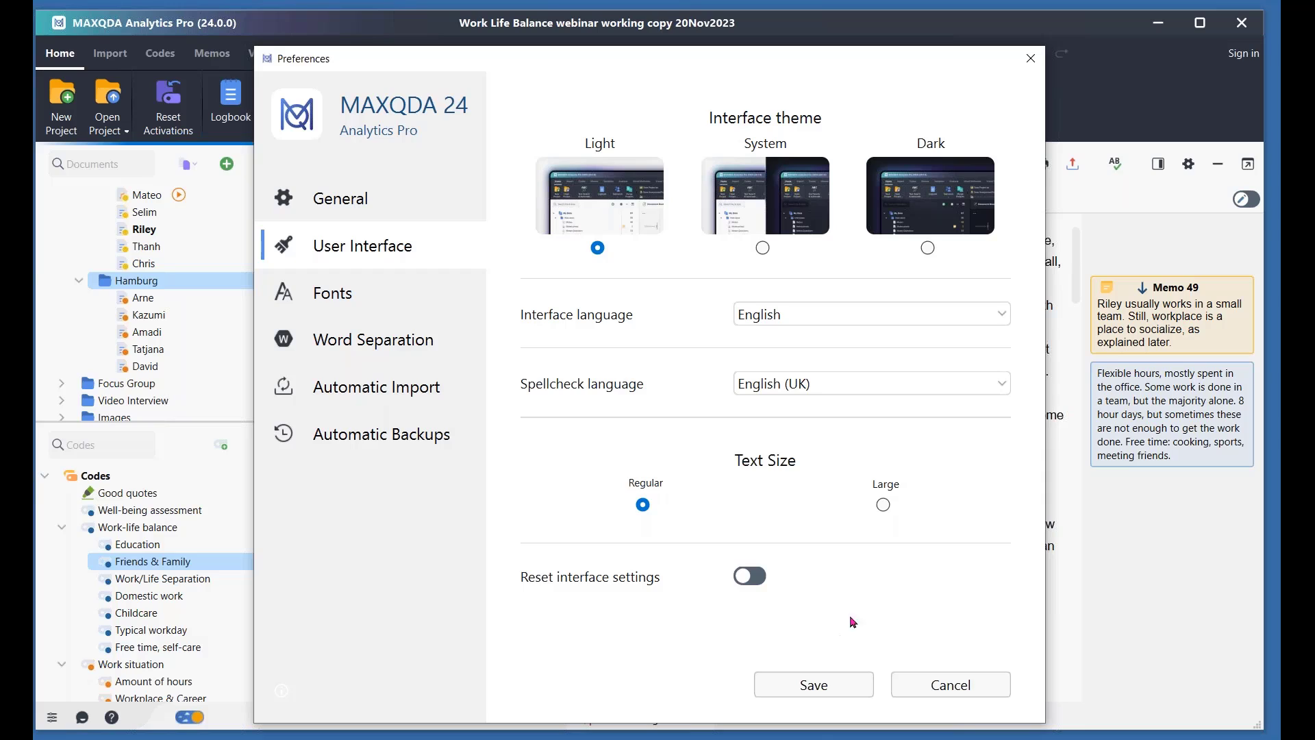
Step: Review the available spellcheck languages, keeping English (UK), and close the preferences without saving
click(1003, 385)
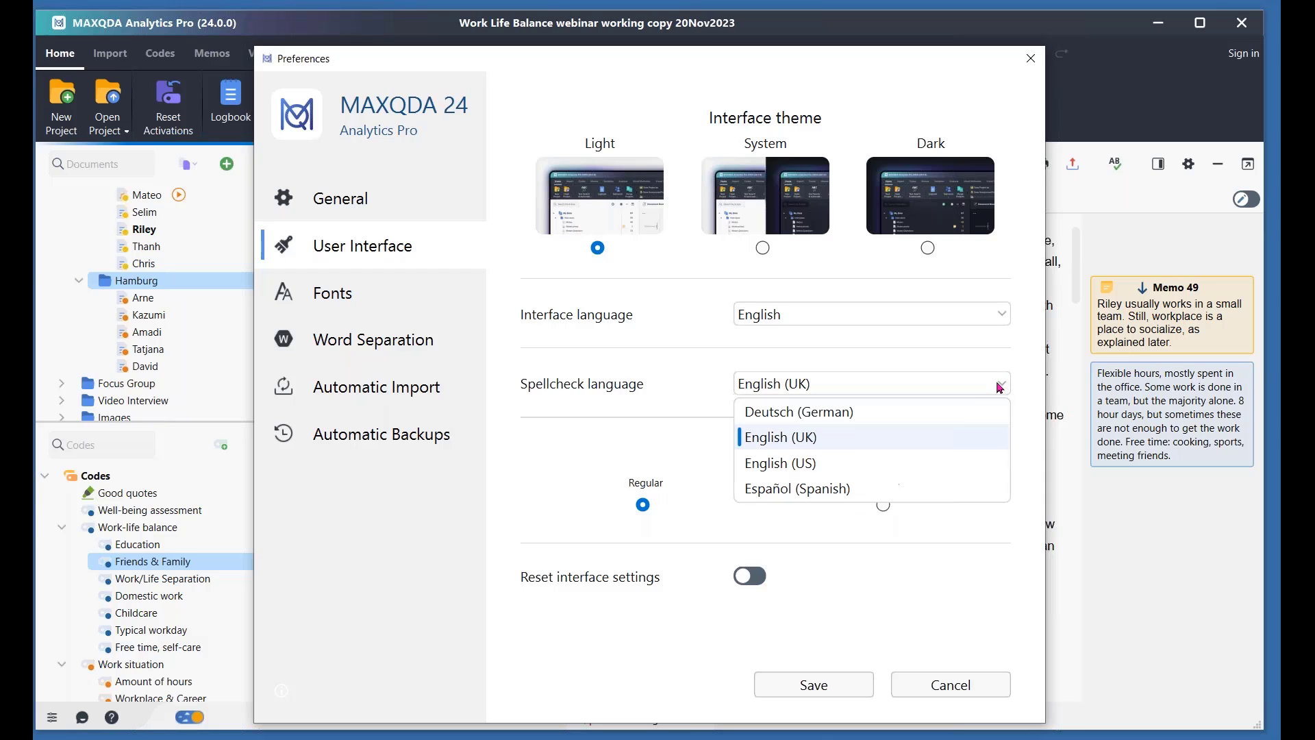
click(942, 439)
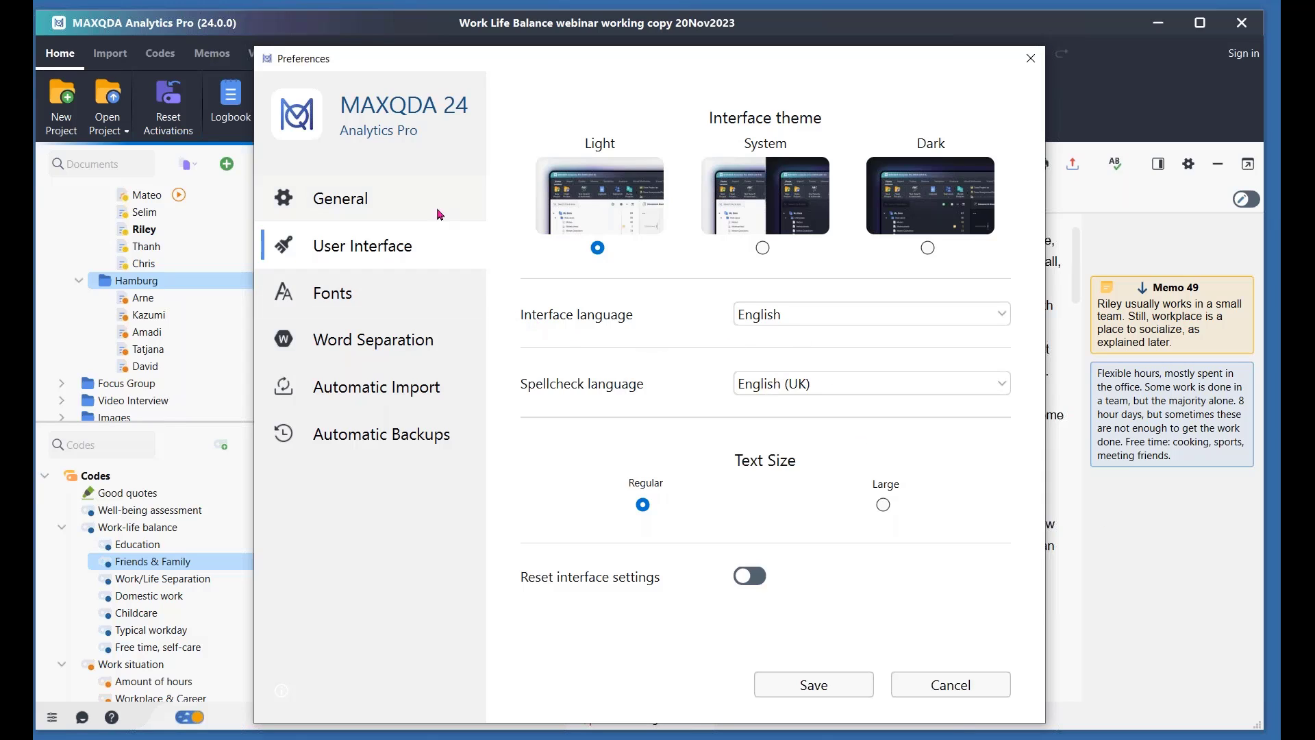
click(1029, 60)
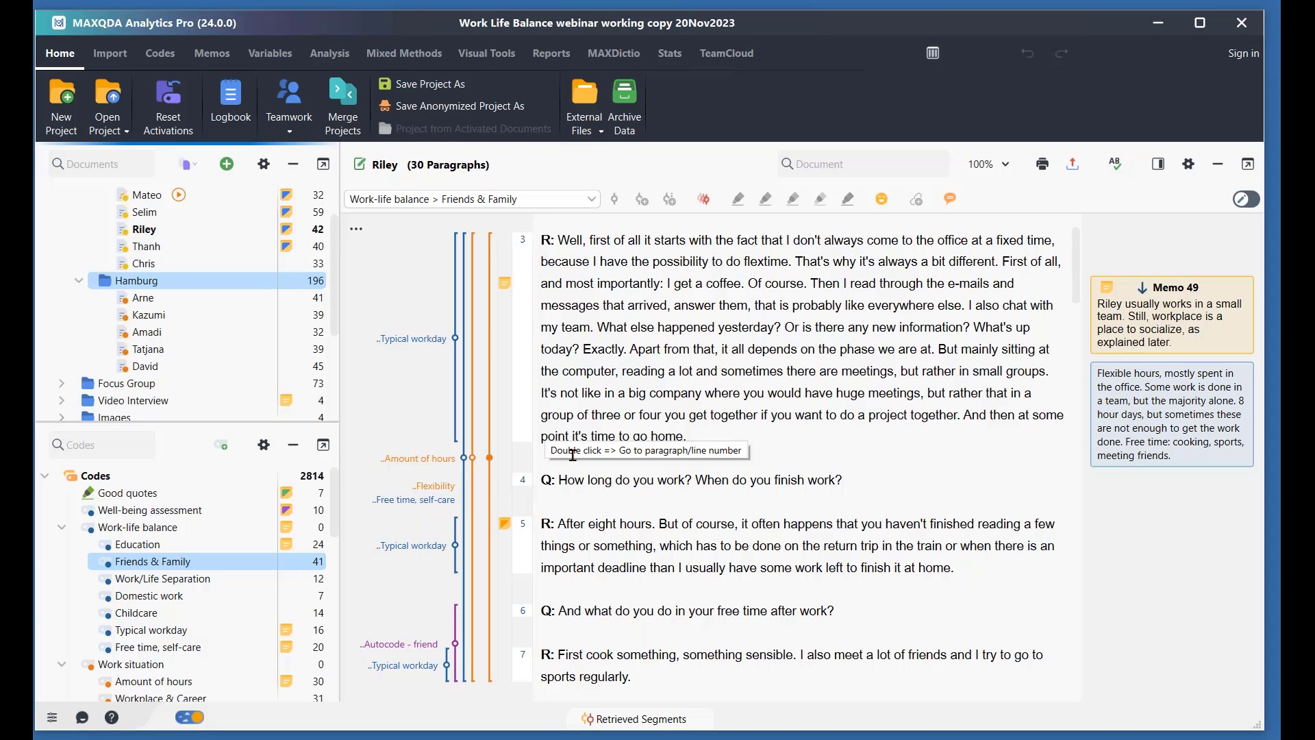
Step: Locate the passages coded with Typical workday in paragraph 5 and Home office in paragraph 9 of the open interview
scroll(665, 375, up, 2)
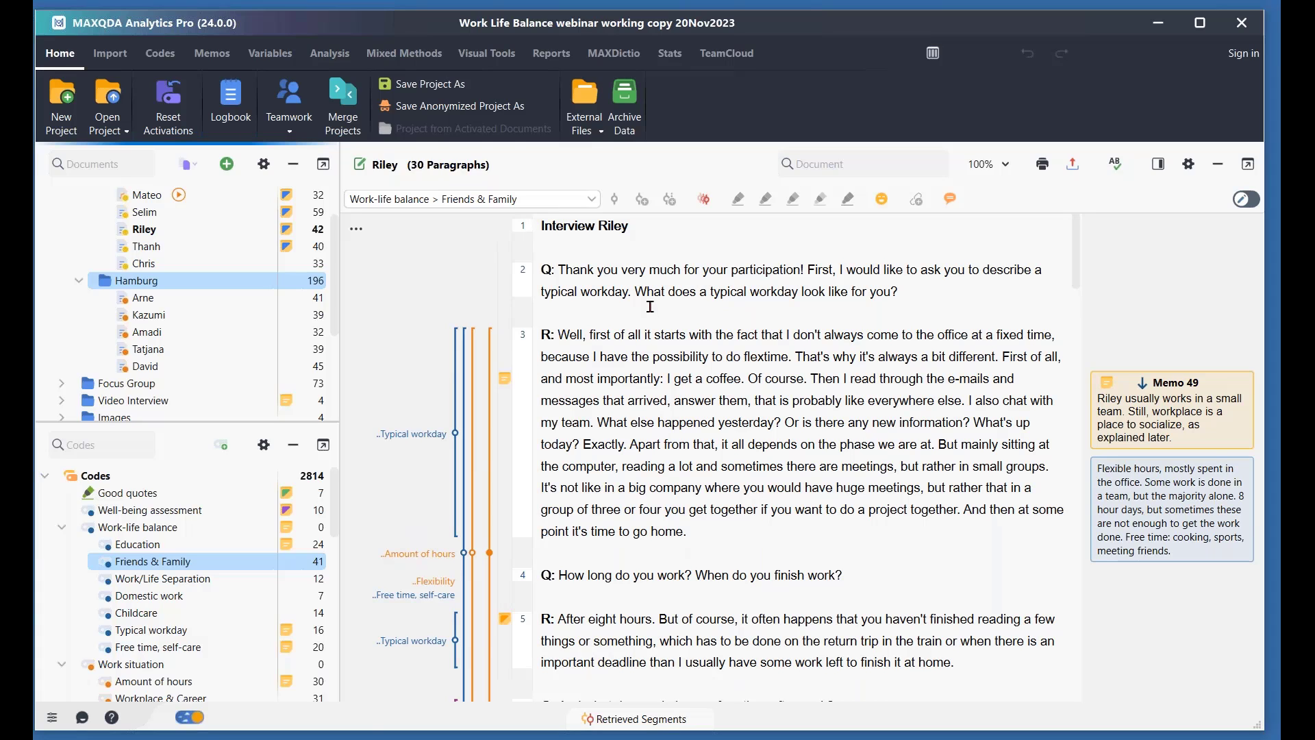
click(1076, 286)
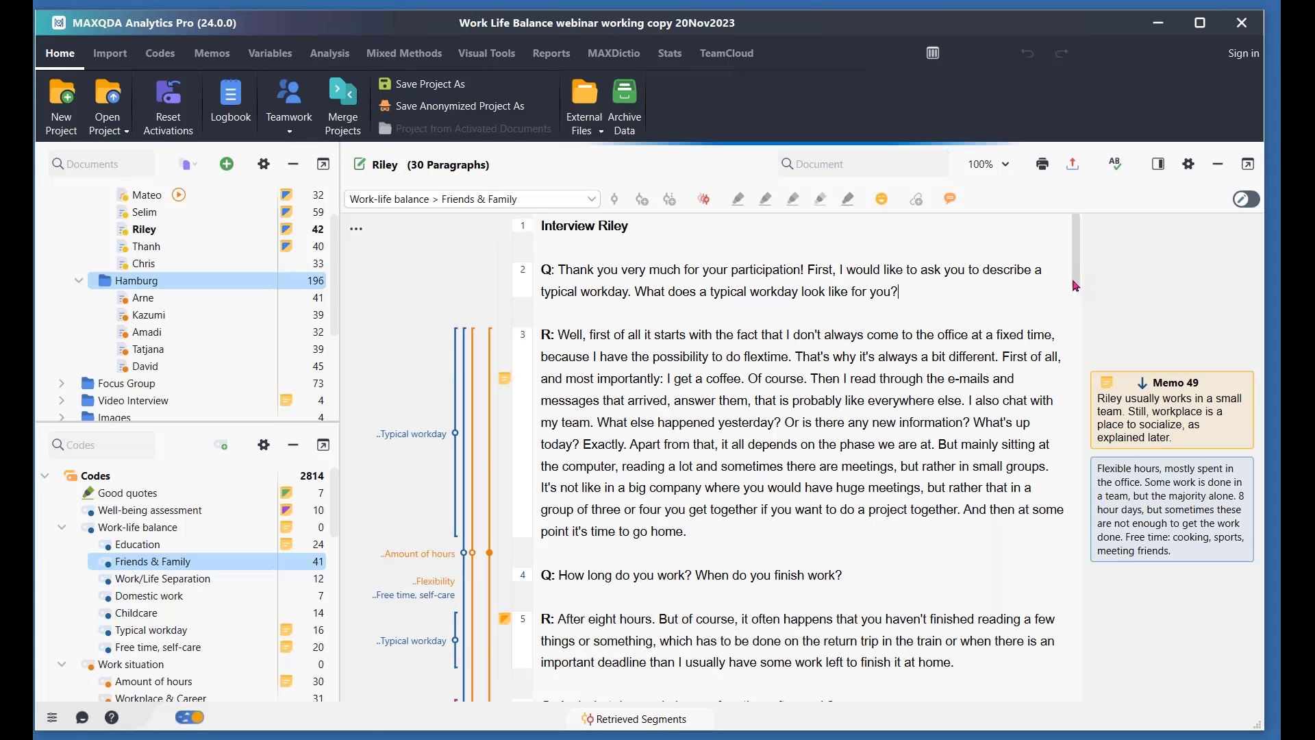
mouse_move(1076, 287)
mouse_down()
mouse_move(1072, 592)
mouse_move(1076, 287)
mouse_up()
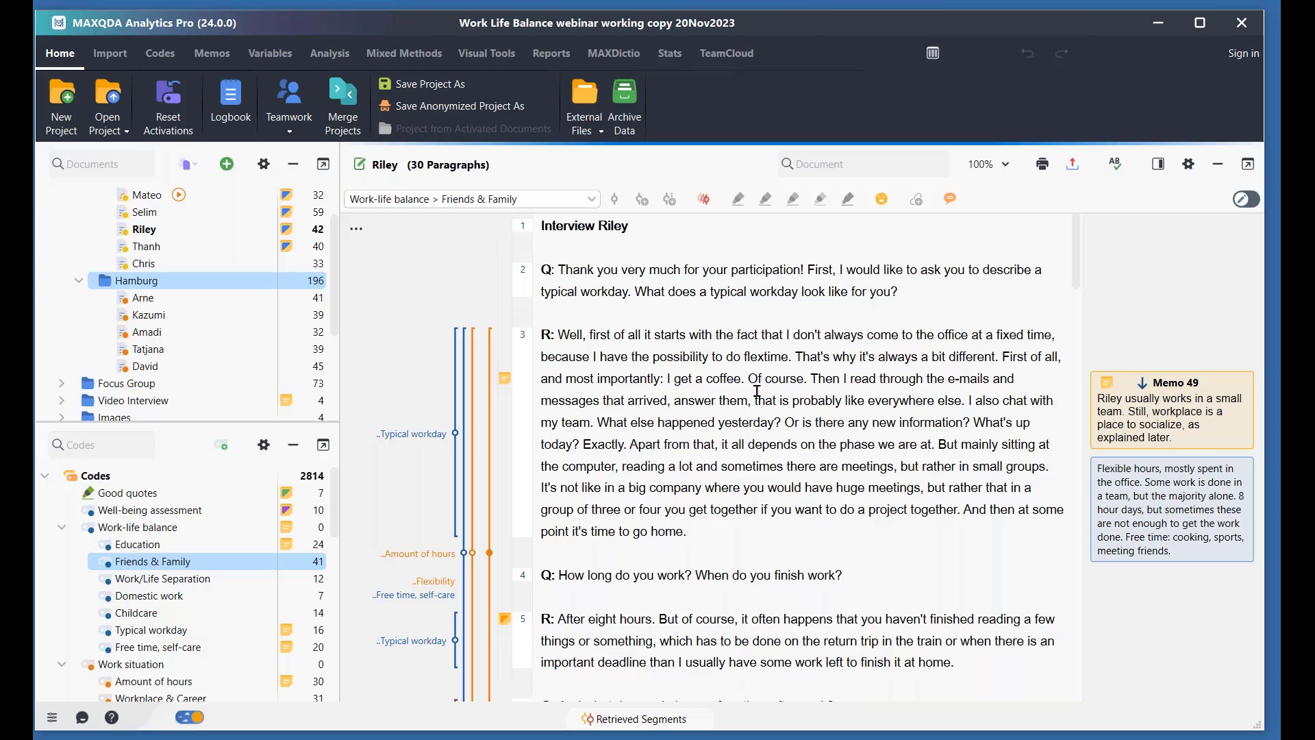
scroll(761, 404, down, 3)
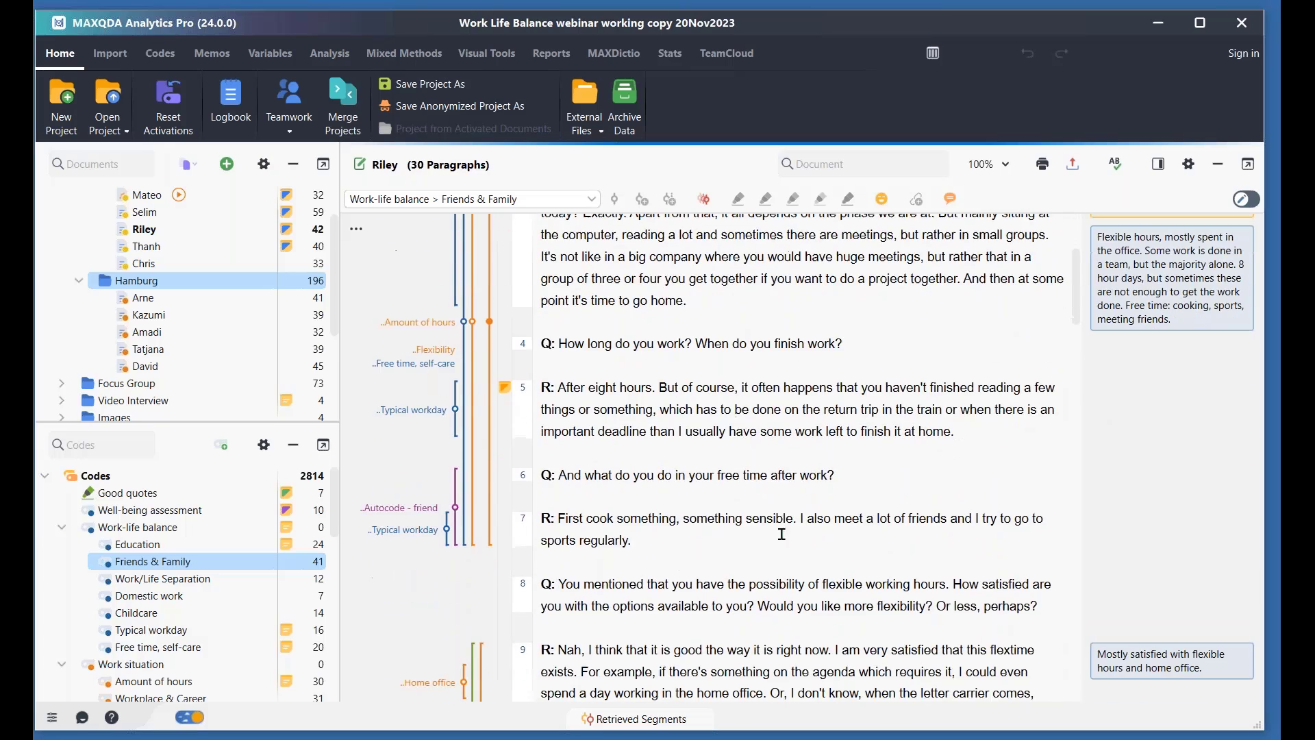
click(411, 411)
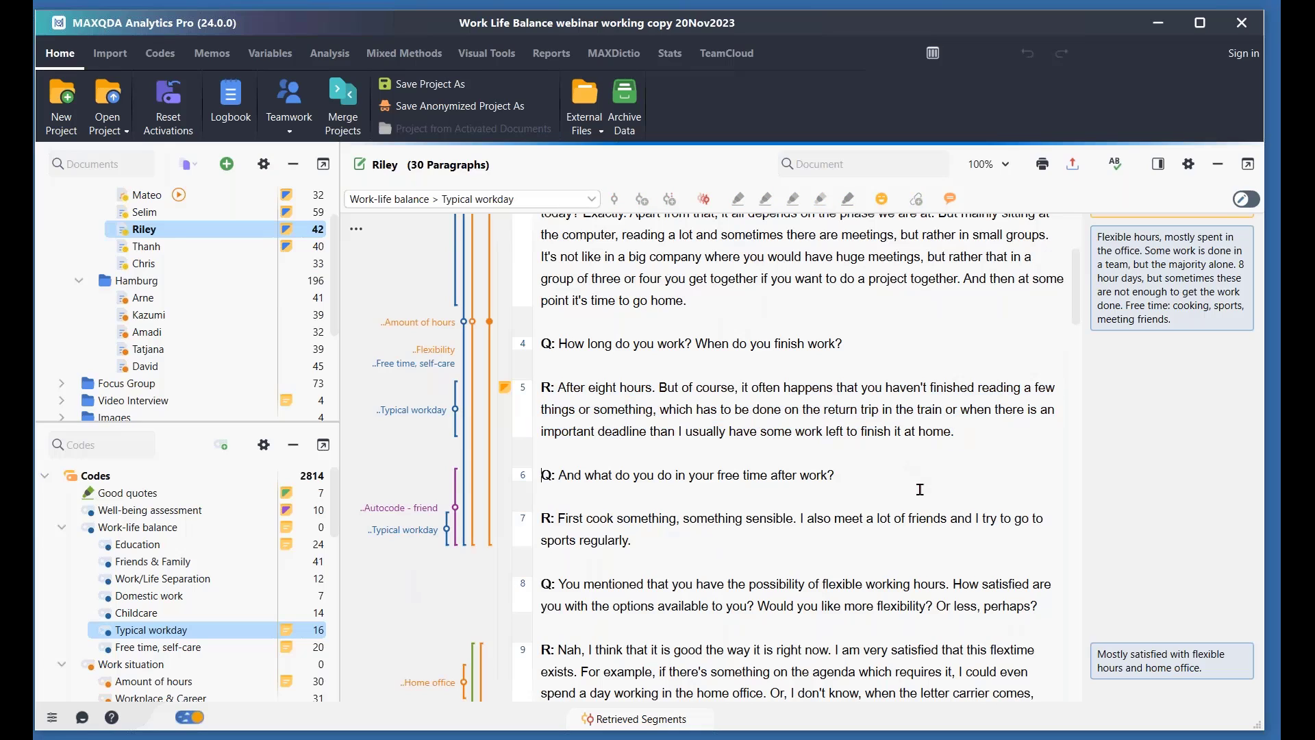
scroll(907, 494, down, 1)
click(429, 554)
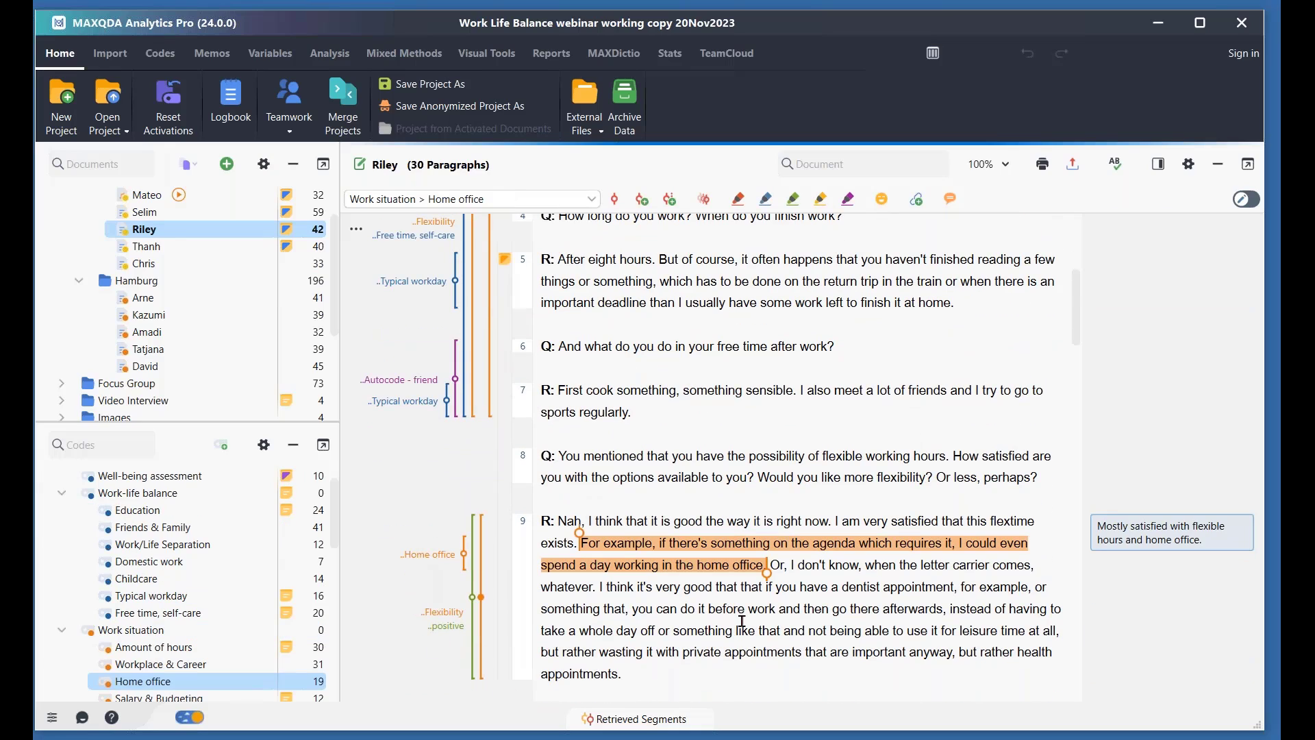
Step: Locate the passage coded with Amount of hours in paragraph 11 of the interview and clear the text selection
scroll(775, 631, down, 1)
scroll(775, 631, down, 5)
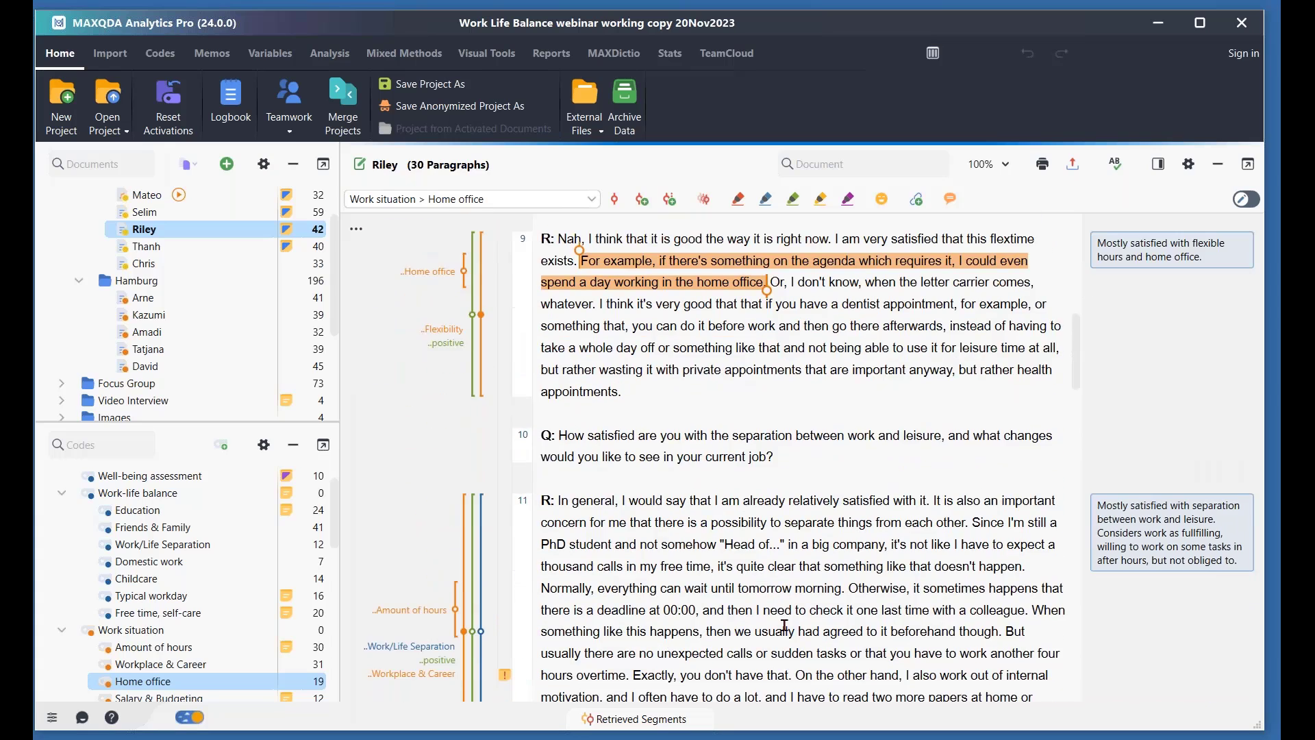
click(411, 483)
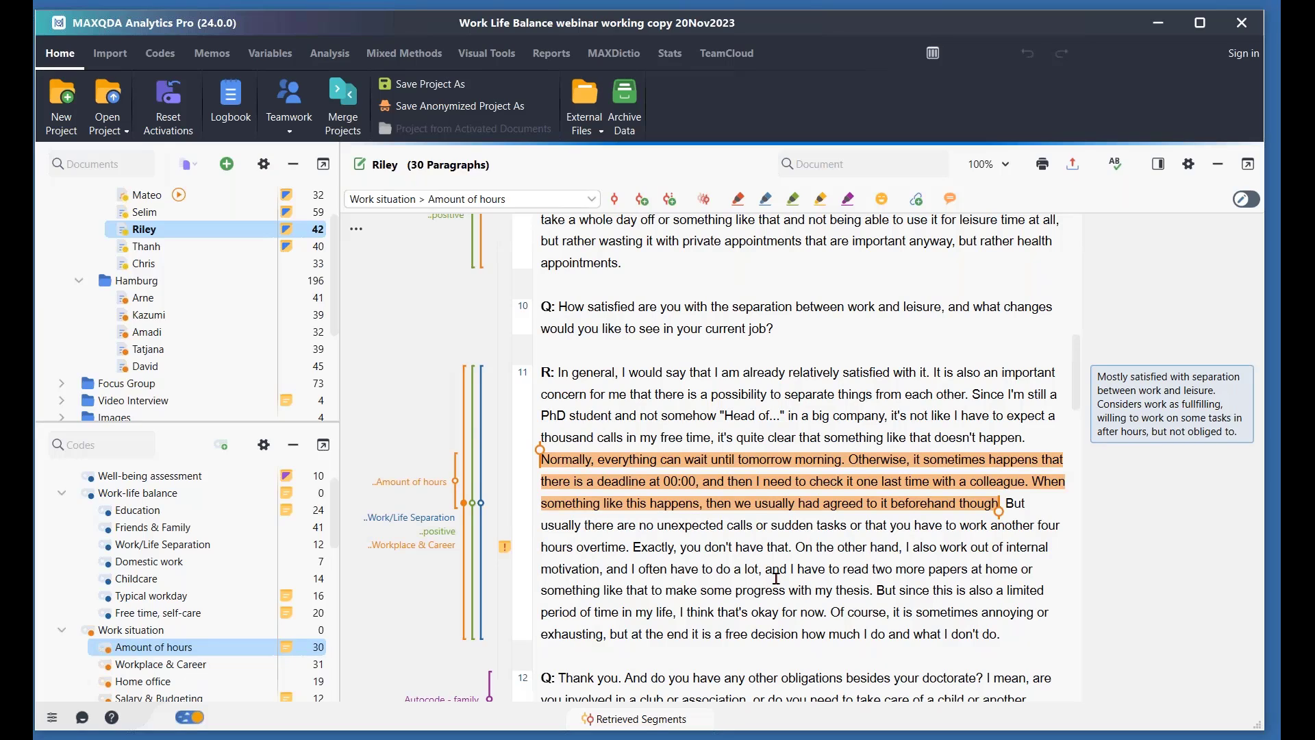
click(863, 349)
scroll(862, 347, up, 5)
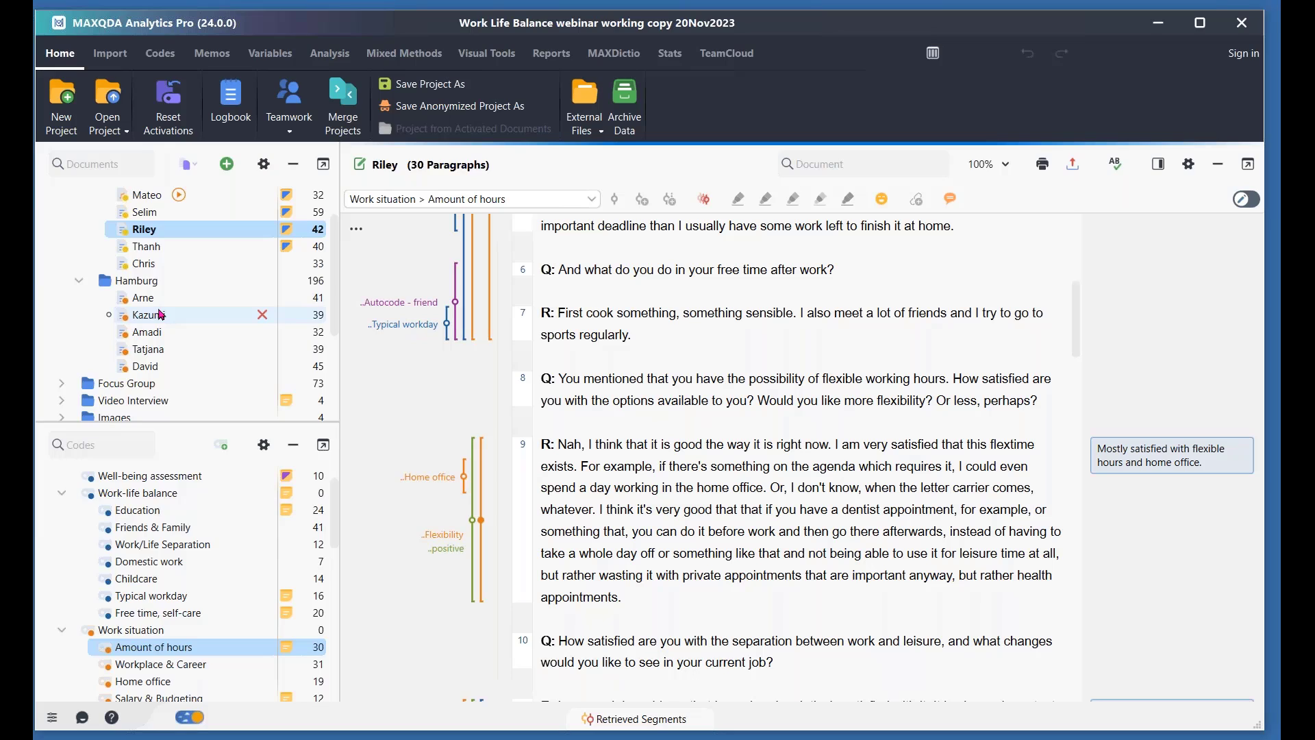
Step: Look over the document list, the code list and the coding stripes and paraphrases alongside the open interview
mouse_move(161, 315)
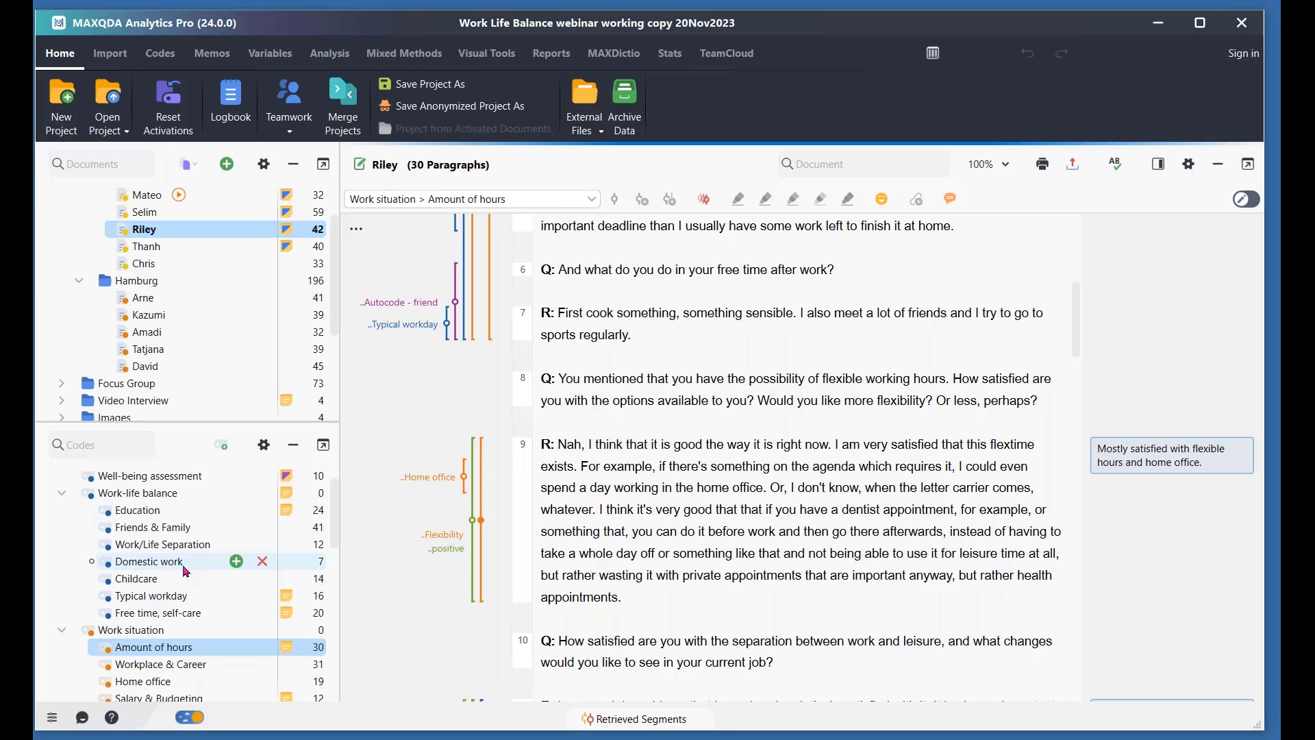
mouse_move(186, 571)
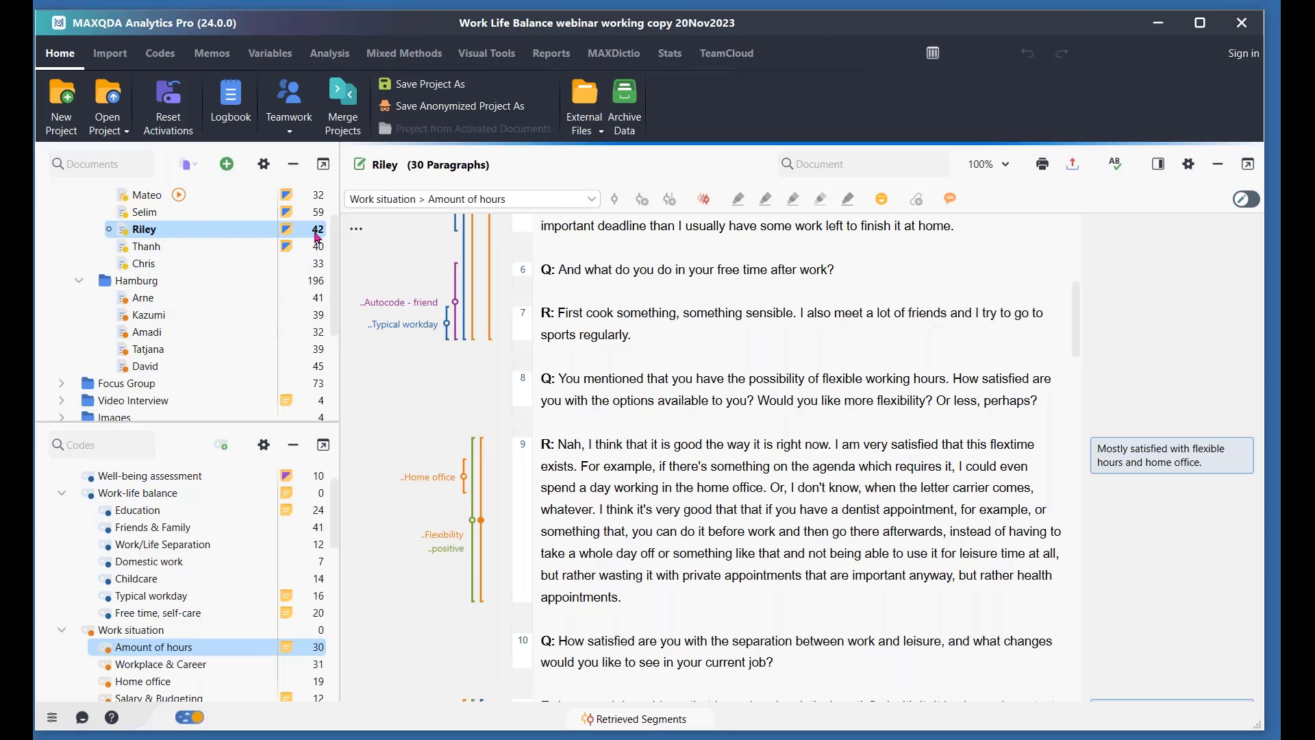
scroll(457, 353, up, 5)
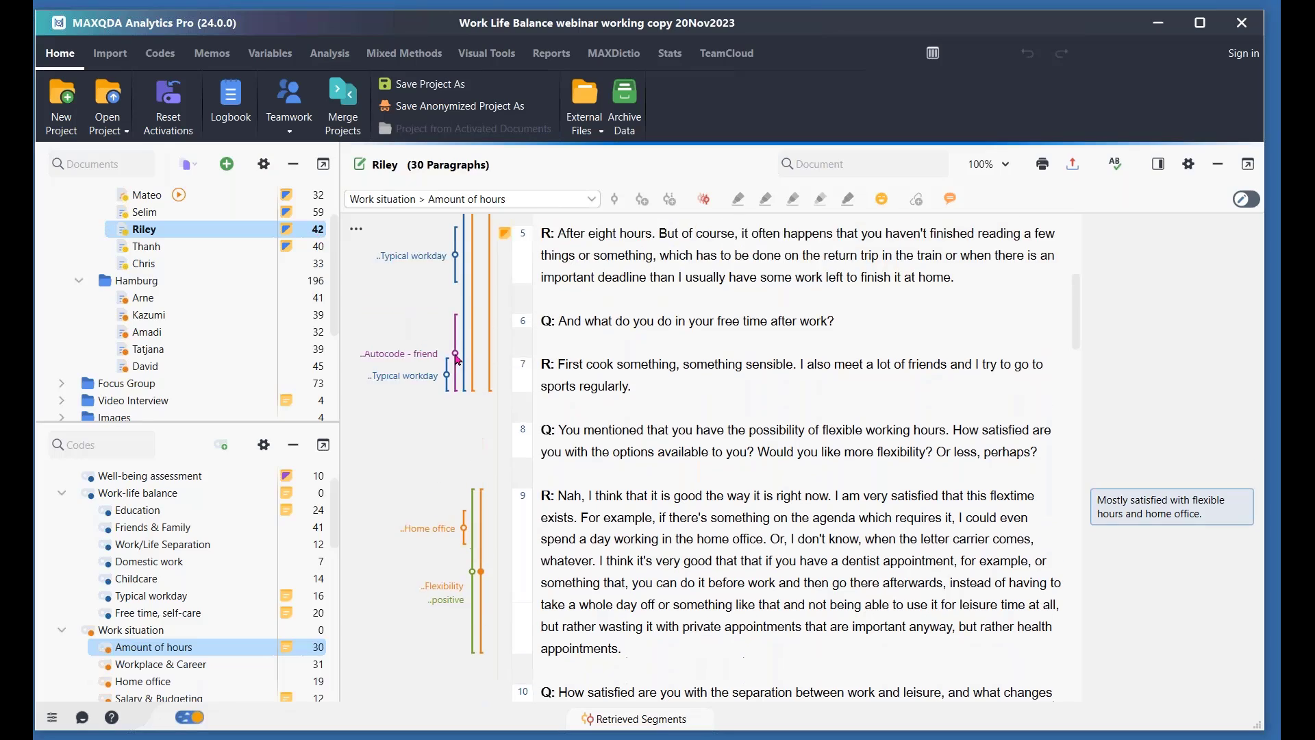
scroll(457, 350, up, 4)
scroll(444, 365, down, 9)
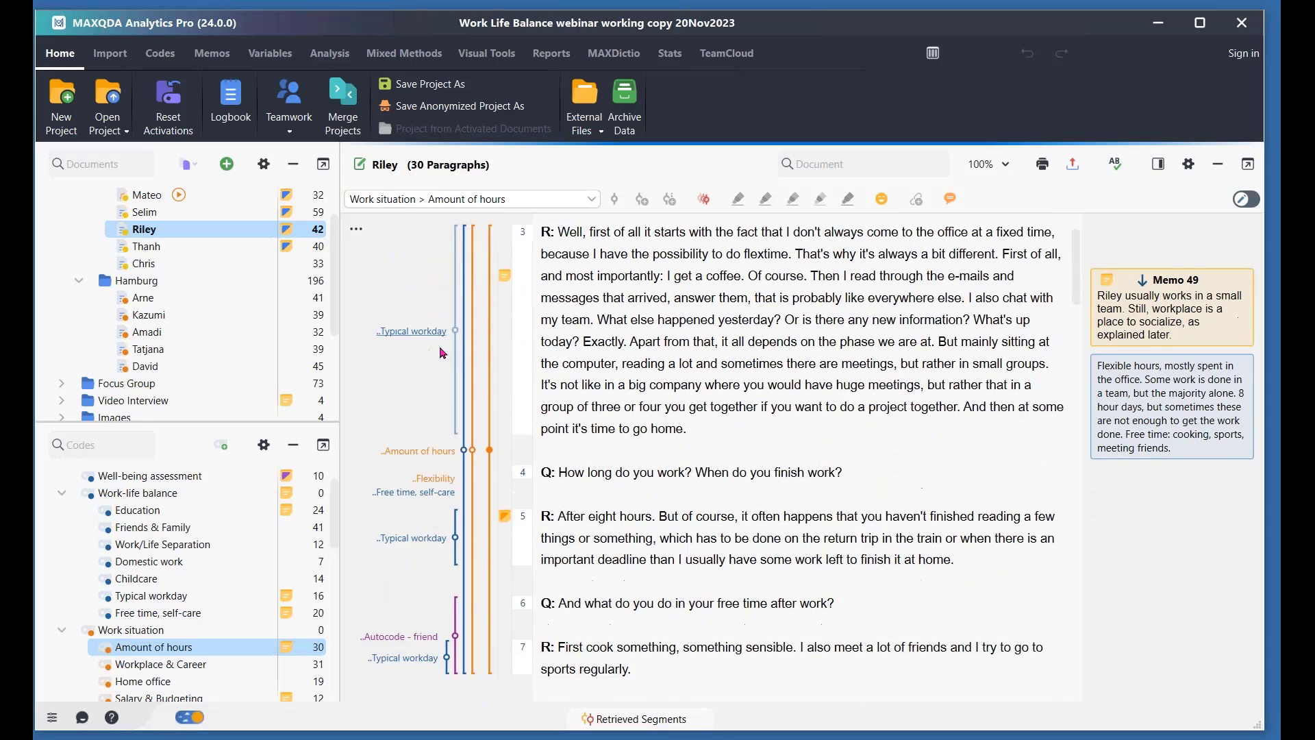
scroll(444, 365, down, 14)
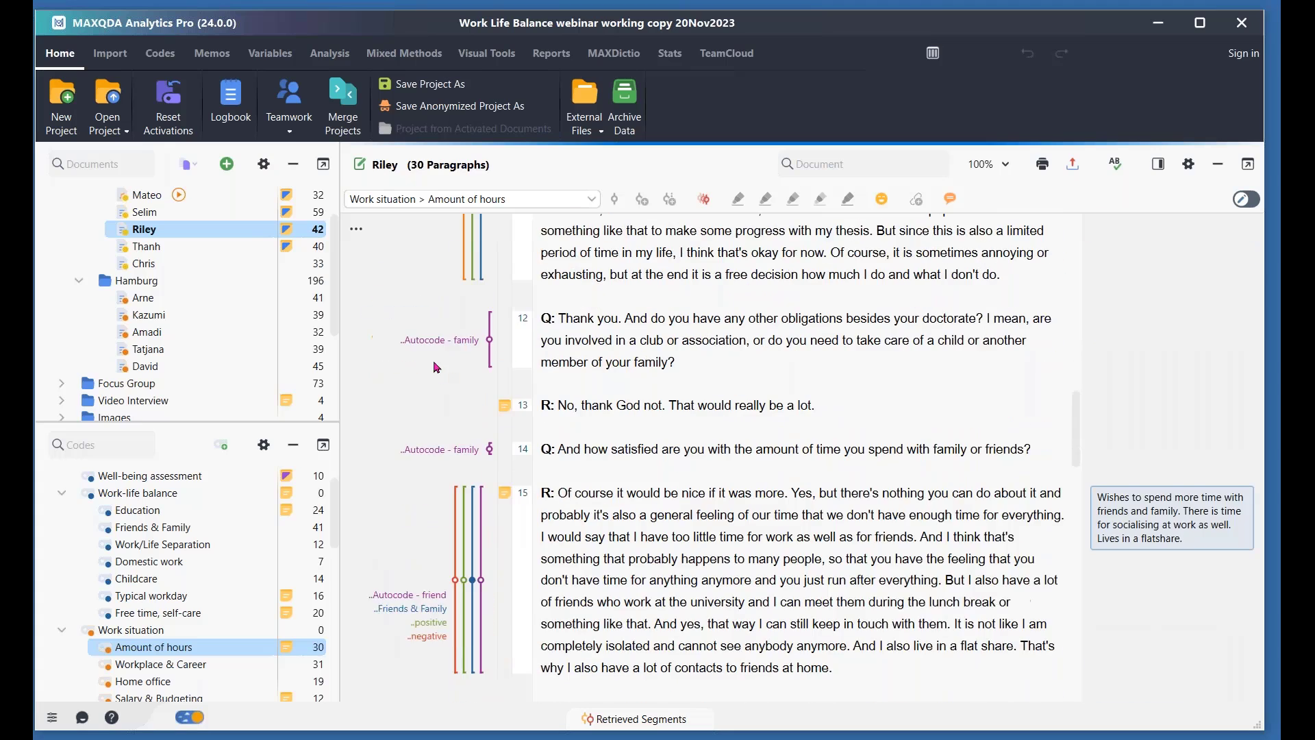
scroll(444, 381, up, 6)
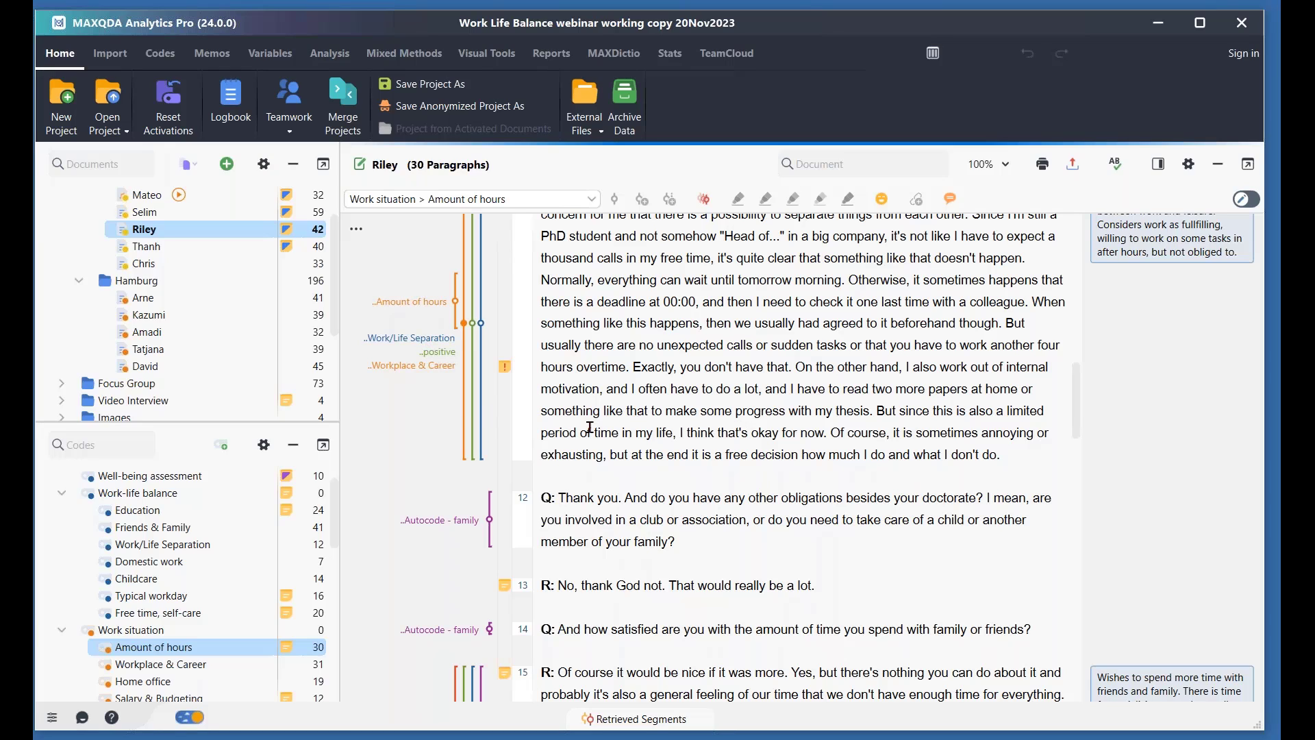
Step: Create a new project named New project 20231120 on the Desktop
click(57, 98)
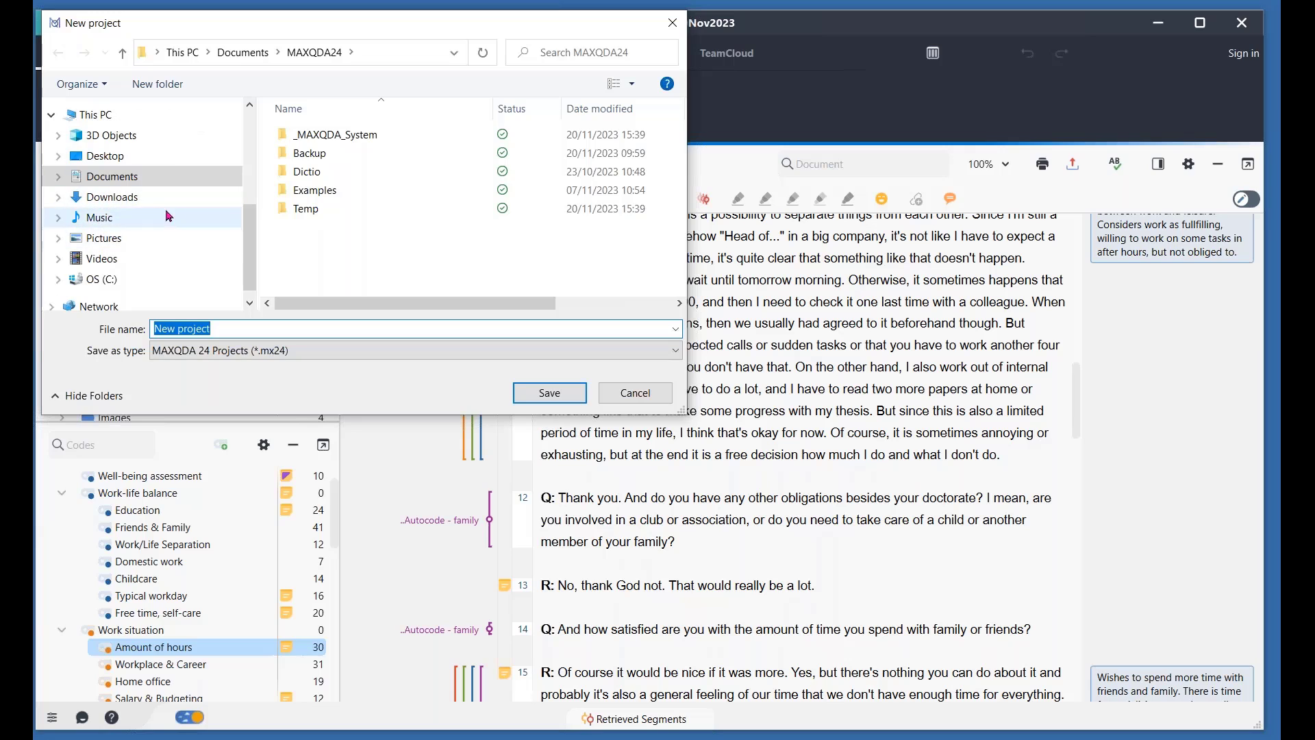
click(110, 160)
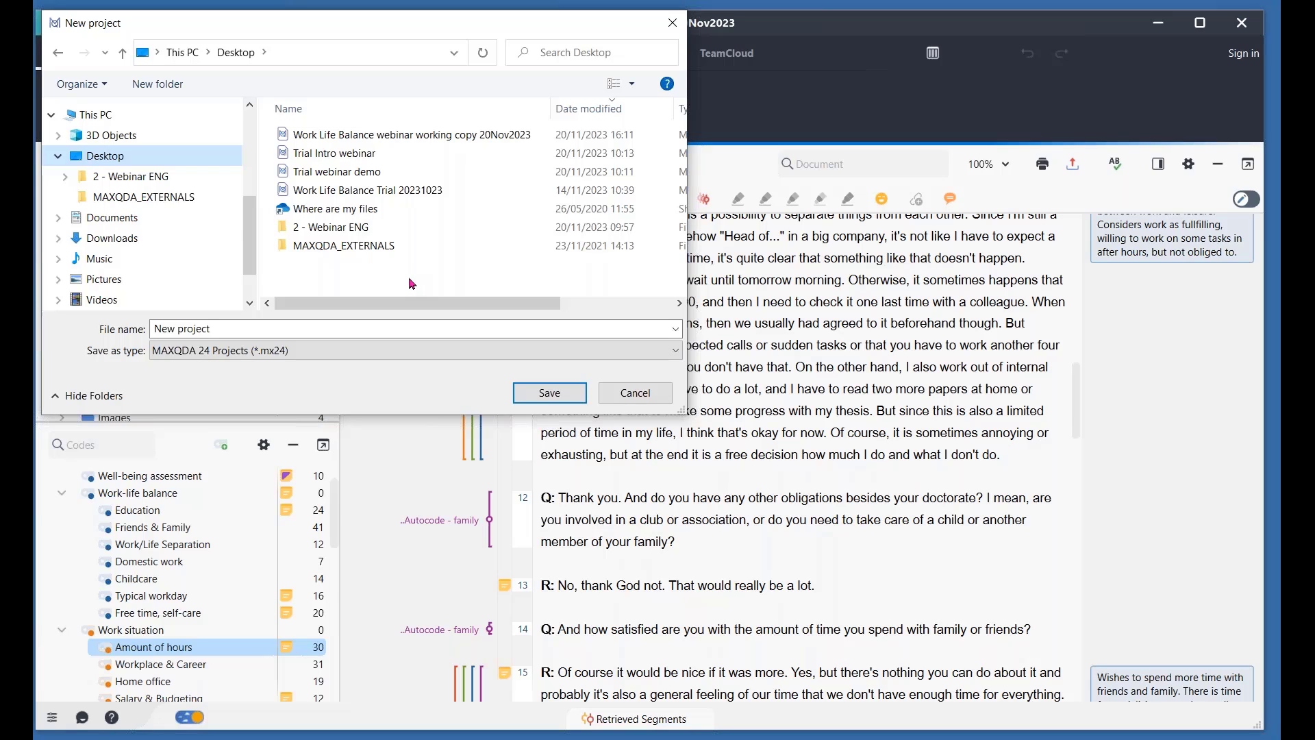
click(248, 328)
key(Right)
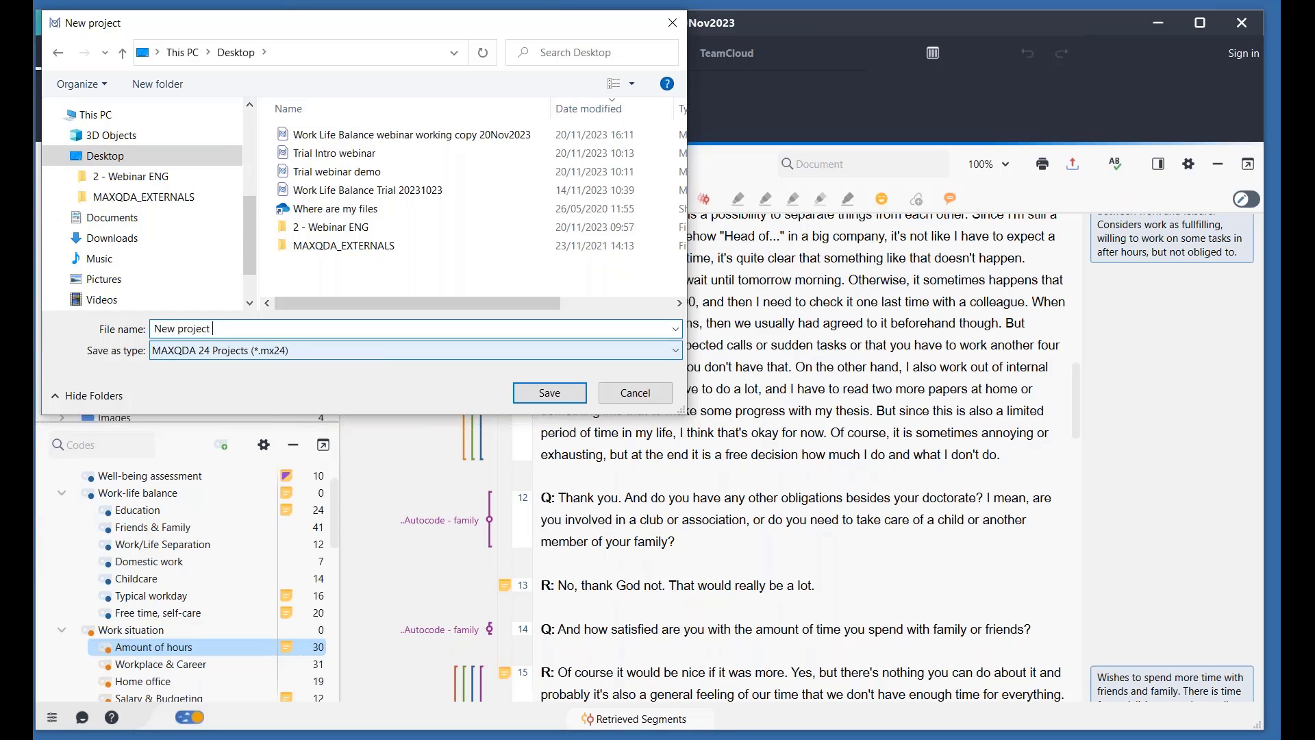
text(20231120)
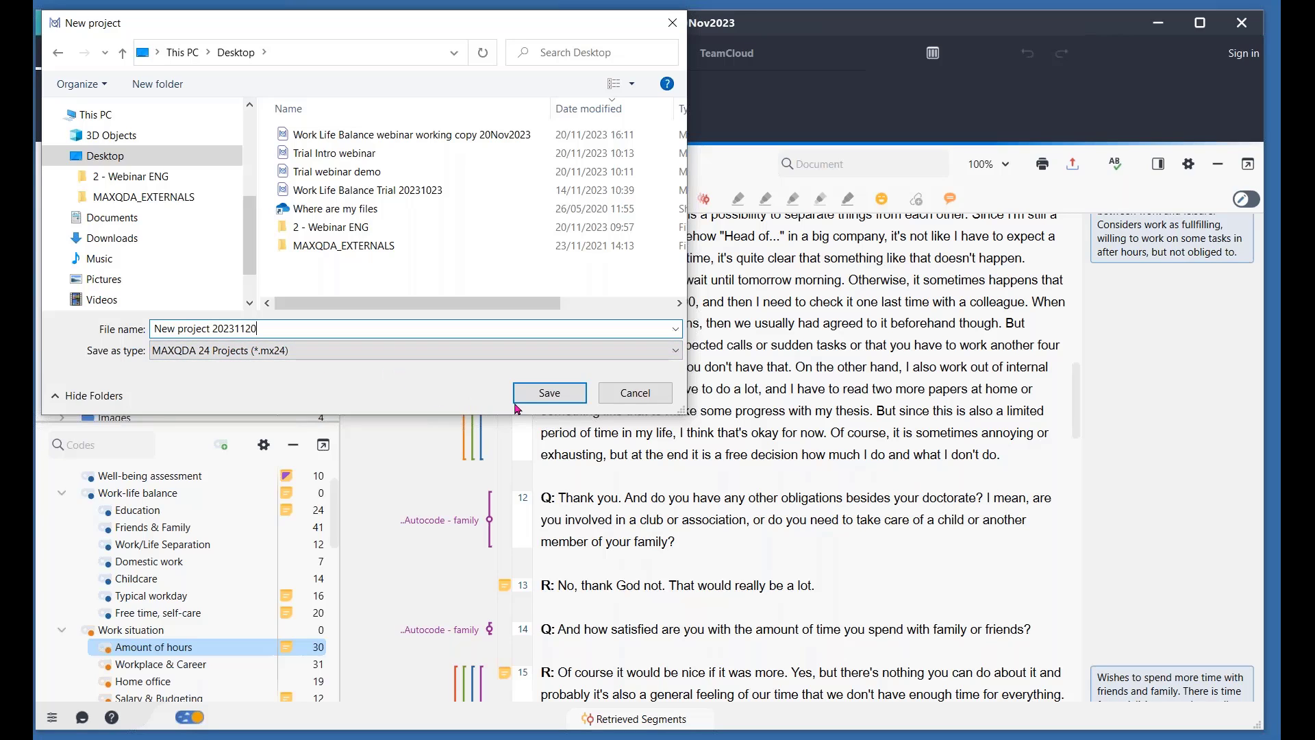
click(550, 392)
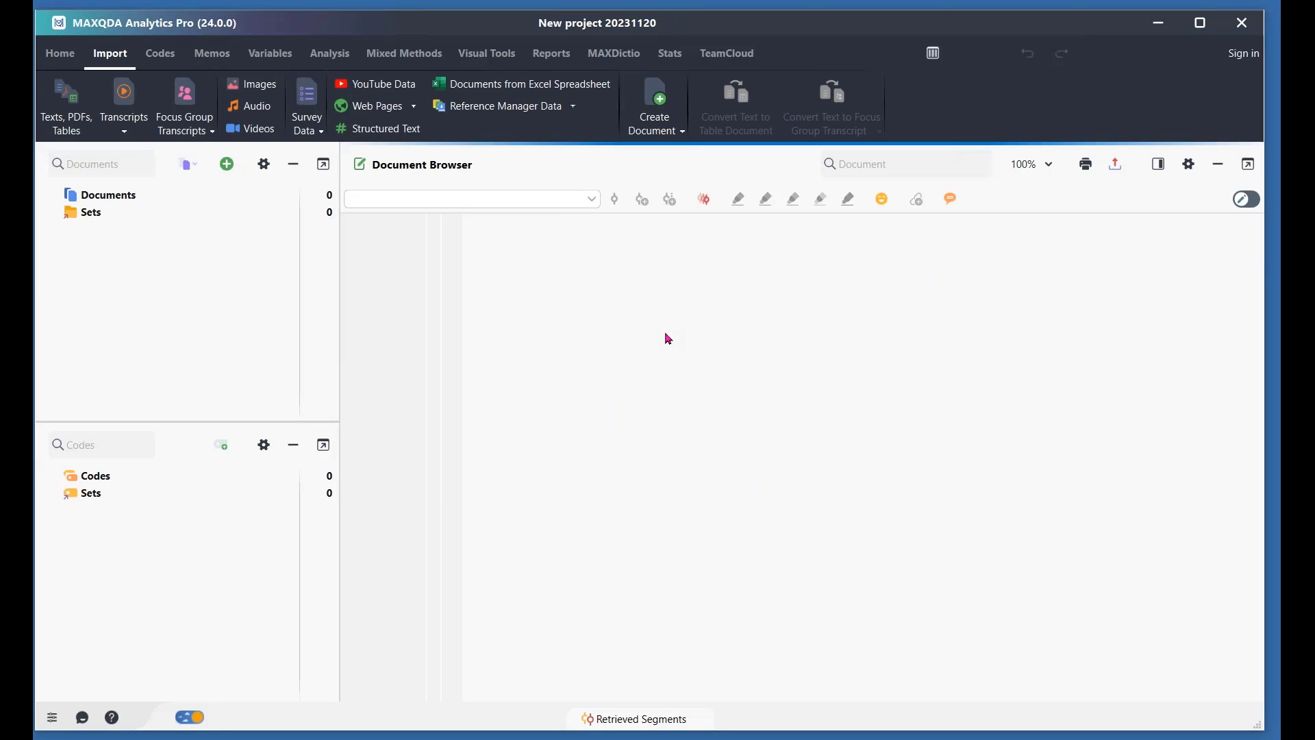
Step: Show the Retrieved Segments window and shrink its height to leave more room for the Document Browser
click(655, 720)
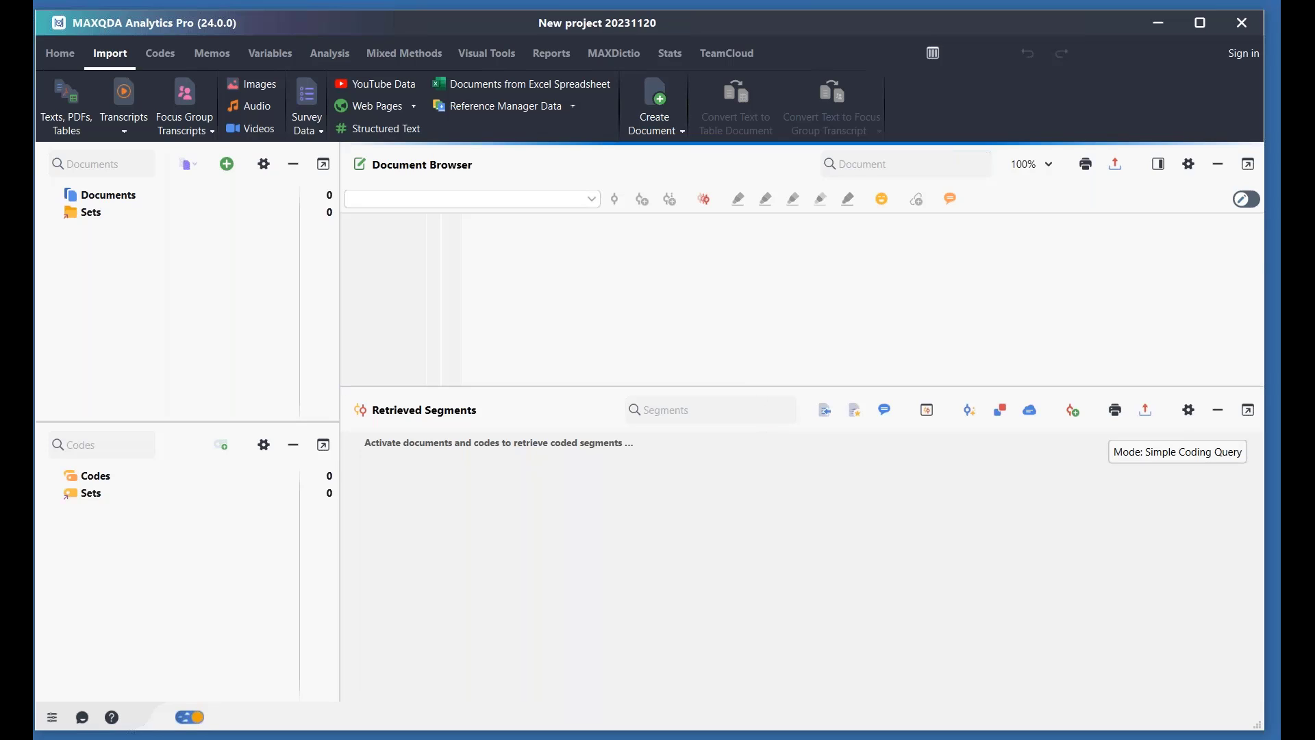
drag(749, 388, 736, 555)
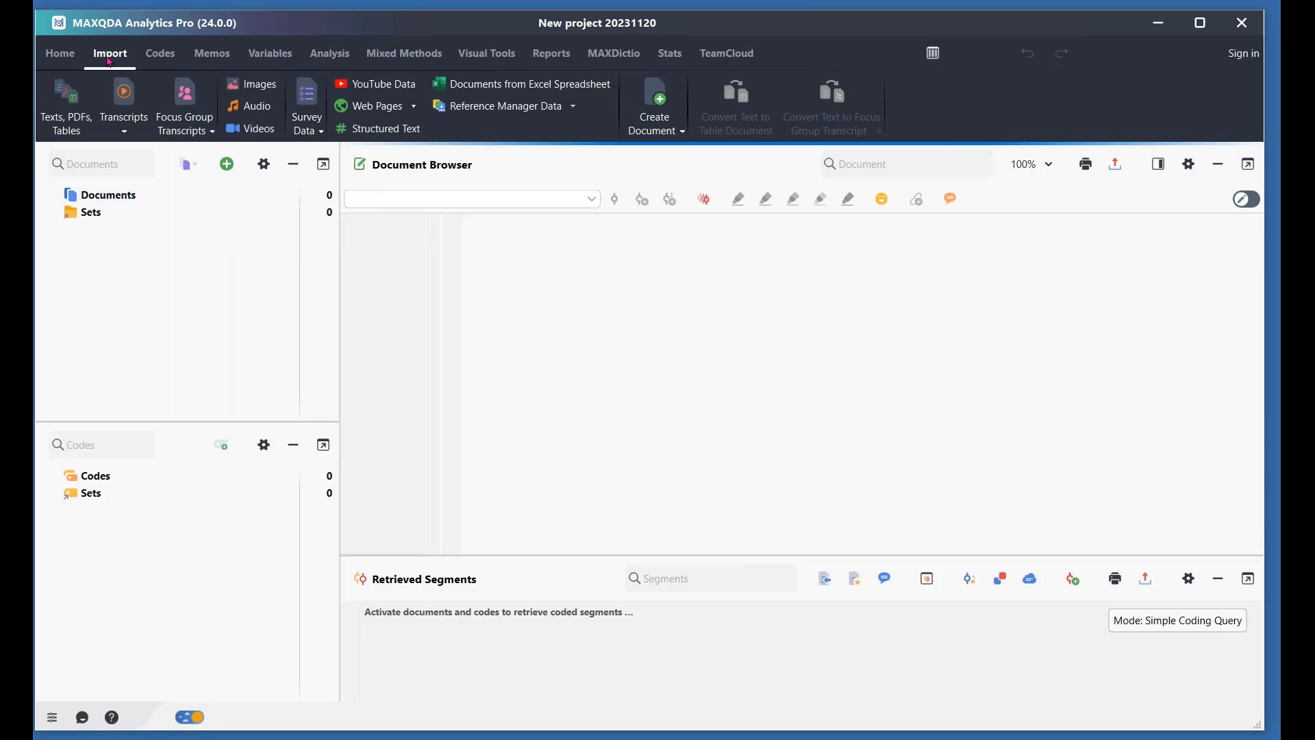
mouse_move(189, 164)
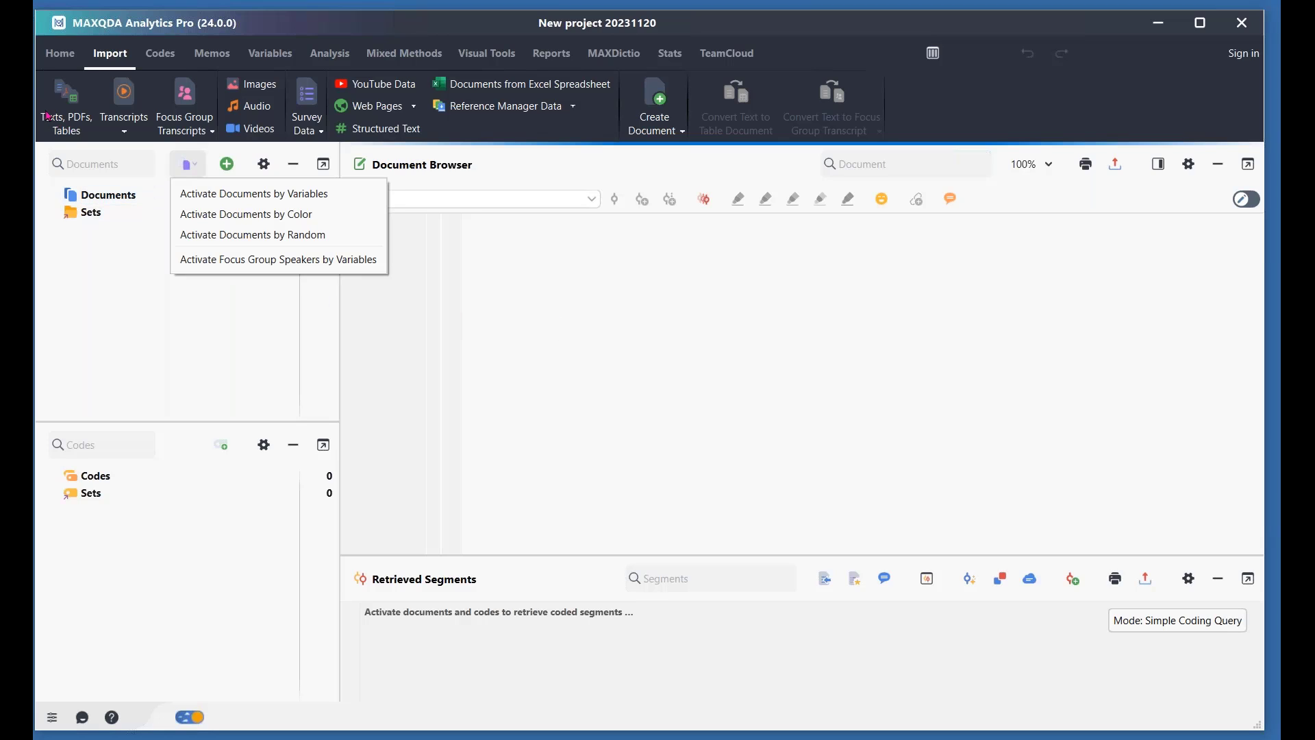
Step: Import the Word document Amadi from the 2 - Webinar ENG Documents folder and look through its opening paragraphs
click(67, 96)
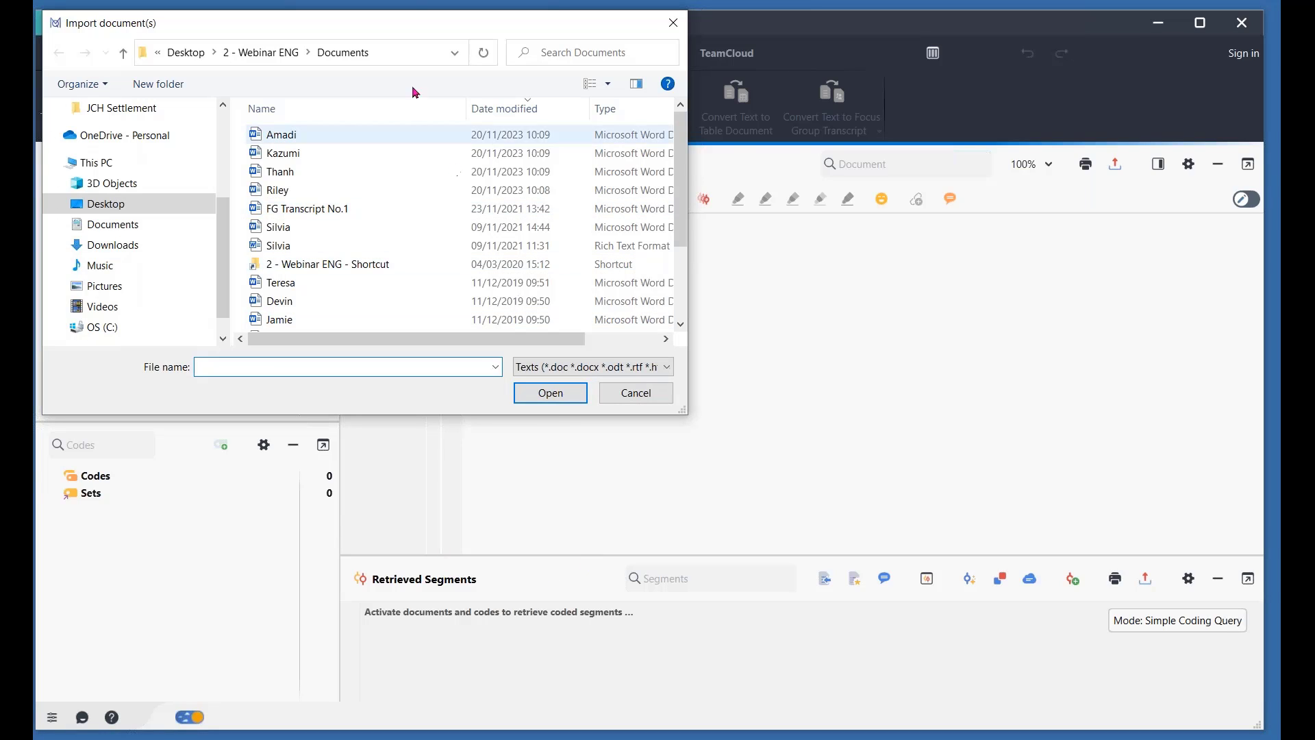
drag(380, 25, 673, 185)
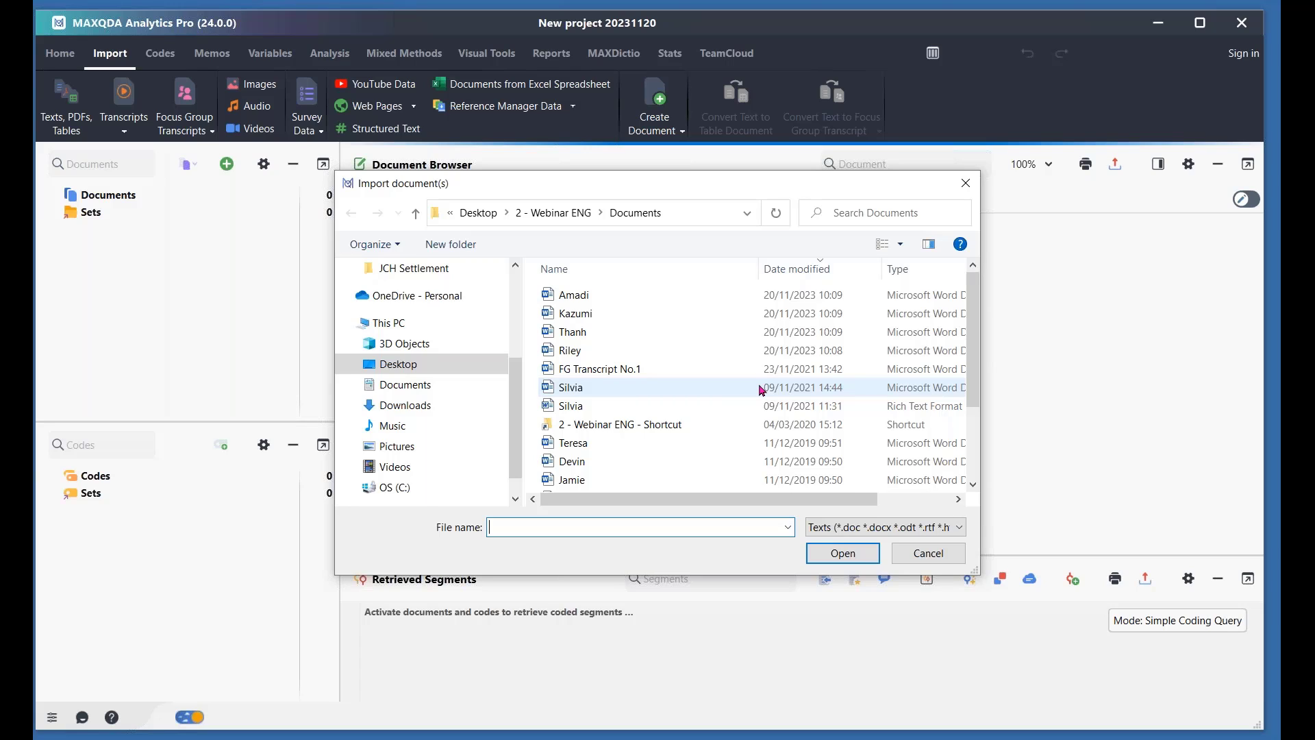
drag(976, 405, 967, 346)
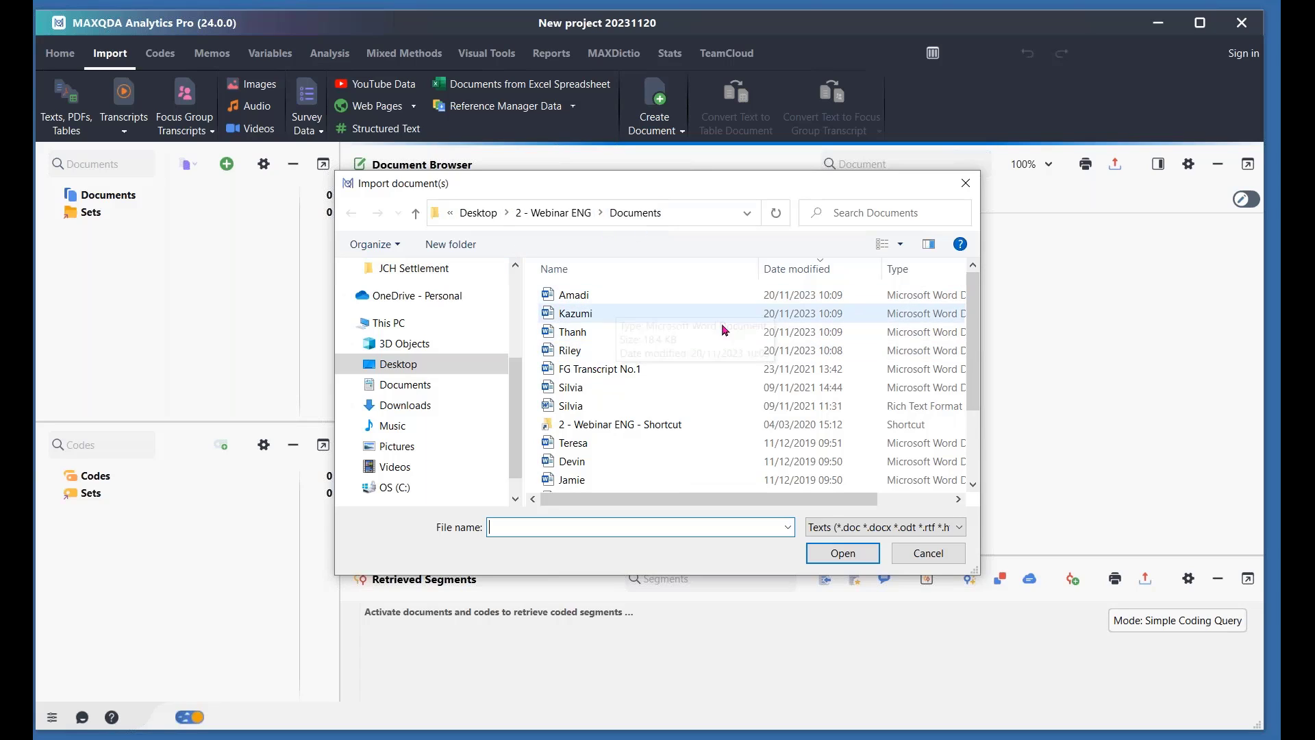
drag(981, 474, 1089, 472)
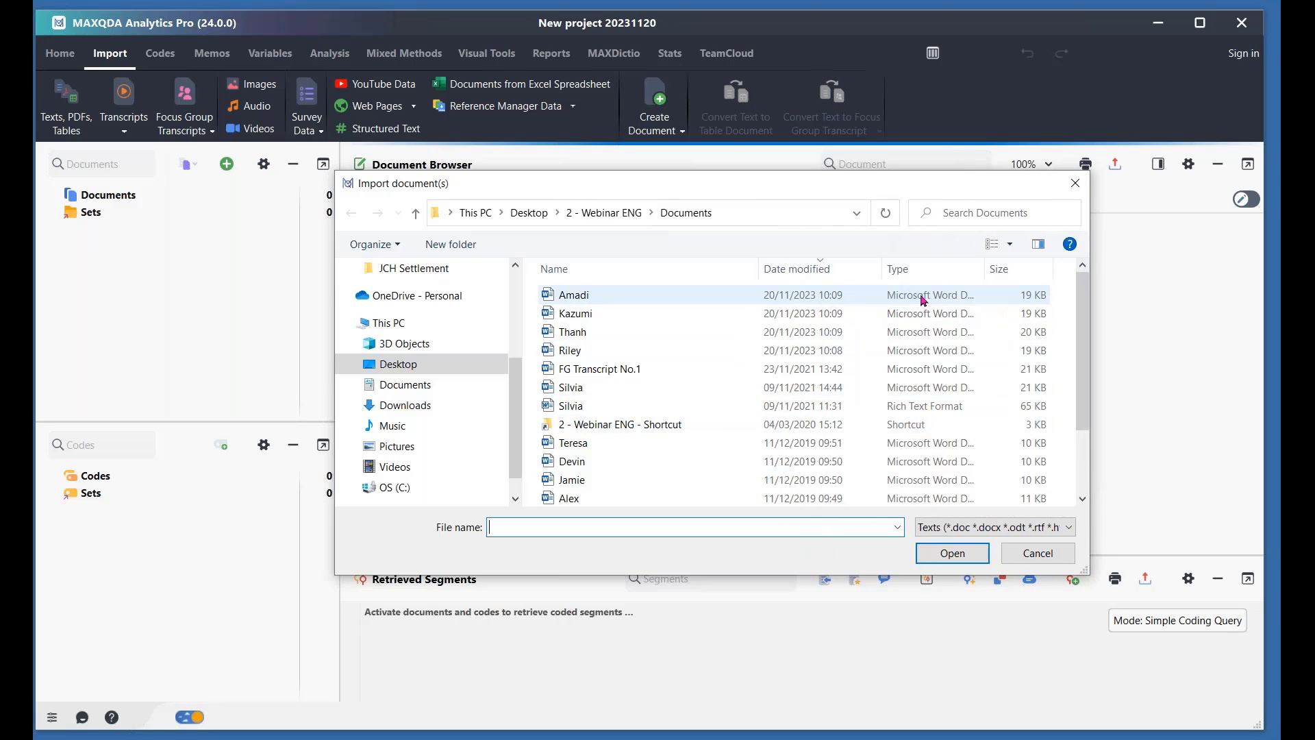
click(614, 298)
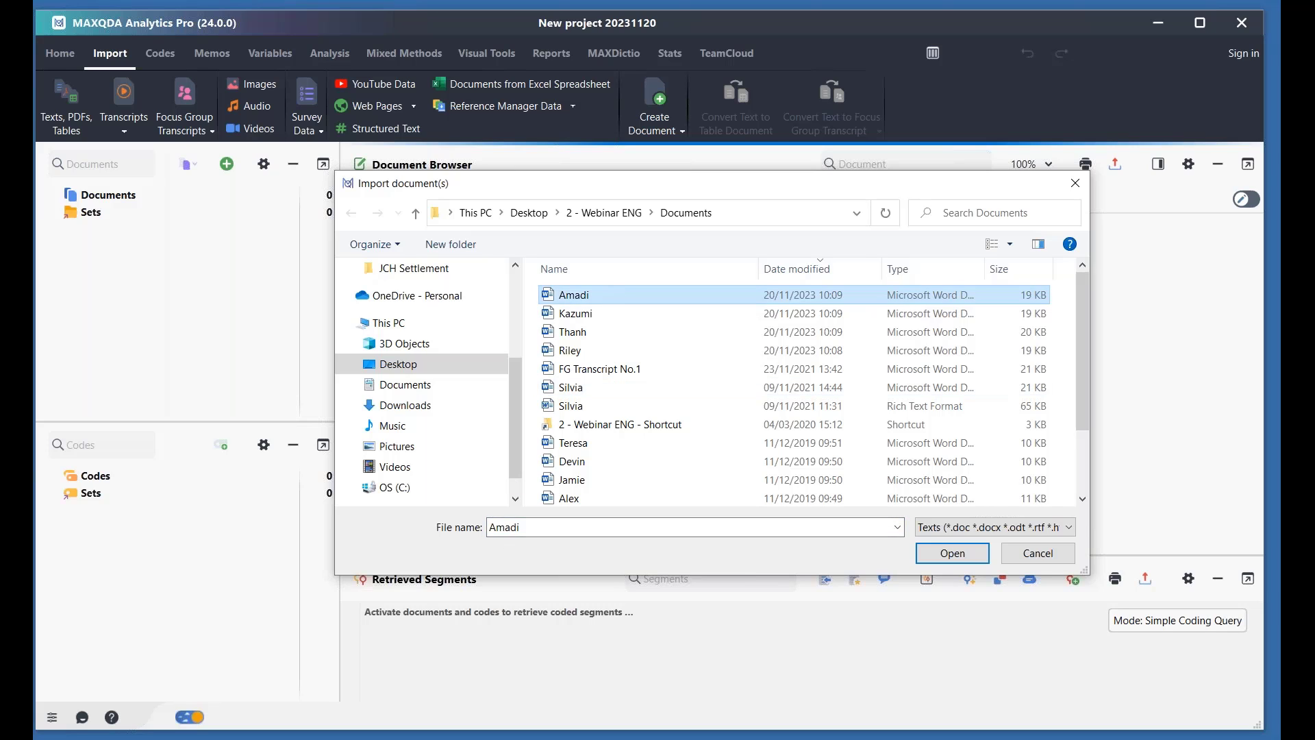
click(963, 556)
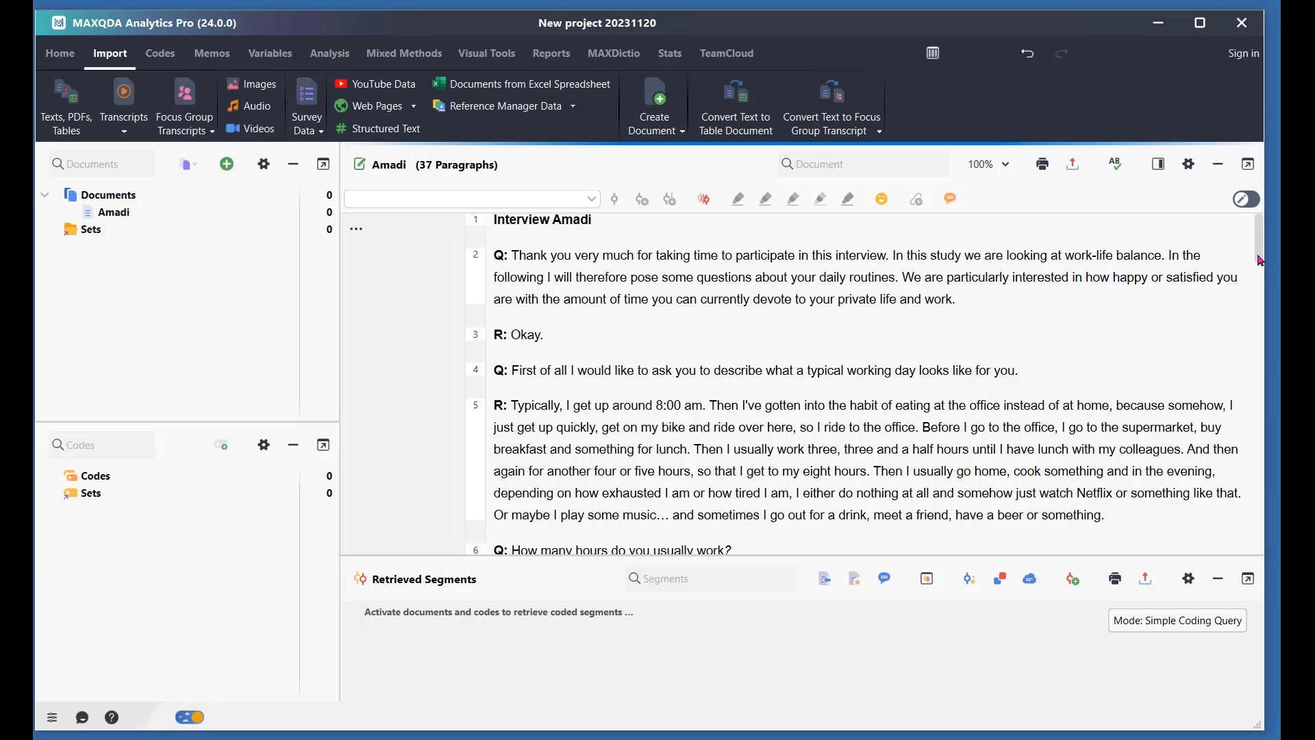
mouse_move(1260, 262)
mouse_down()
mouse_move(1271, 543)
mouse_move(1259, 240)
mouse_up()
scroll(1160, 264, down, 7)
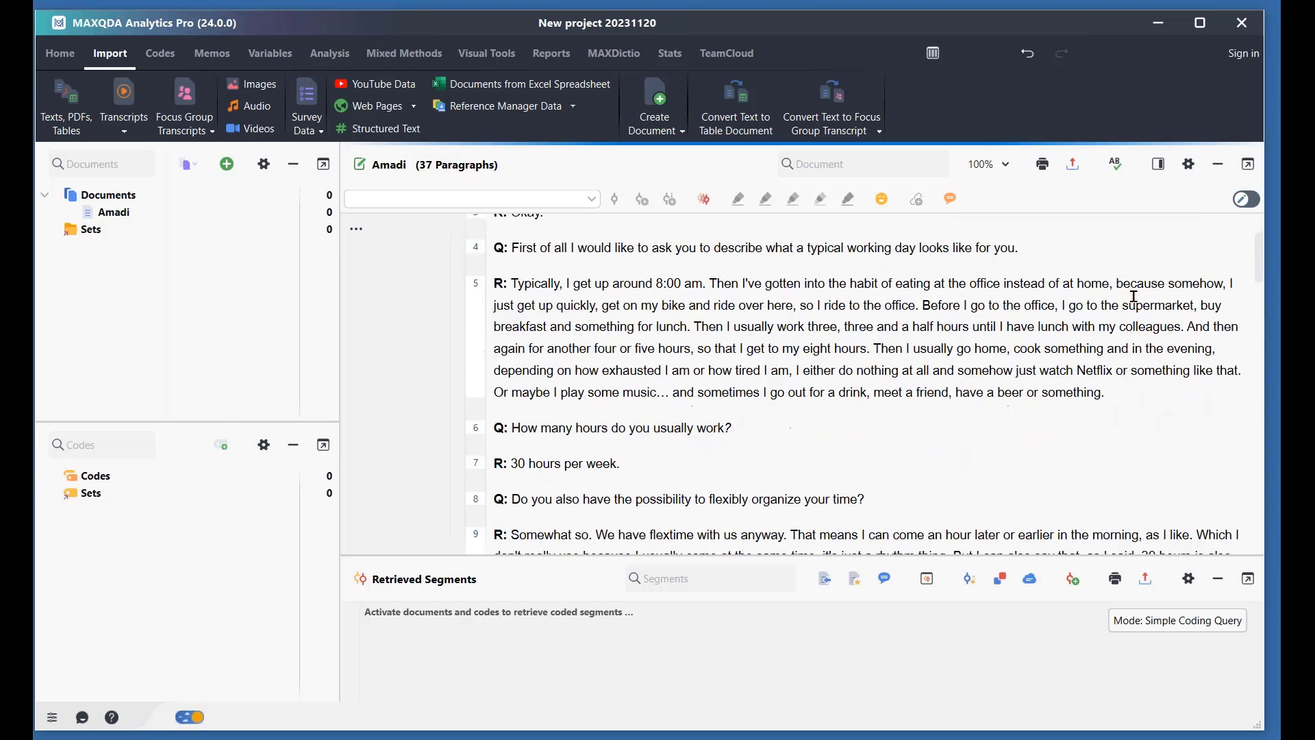
scroll(1189, 302, up, 7)
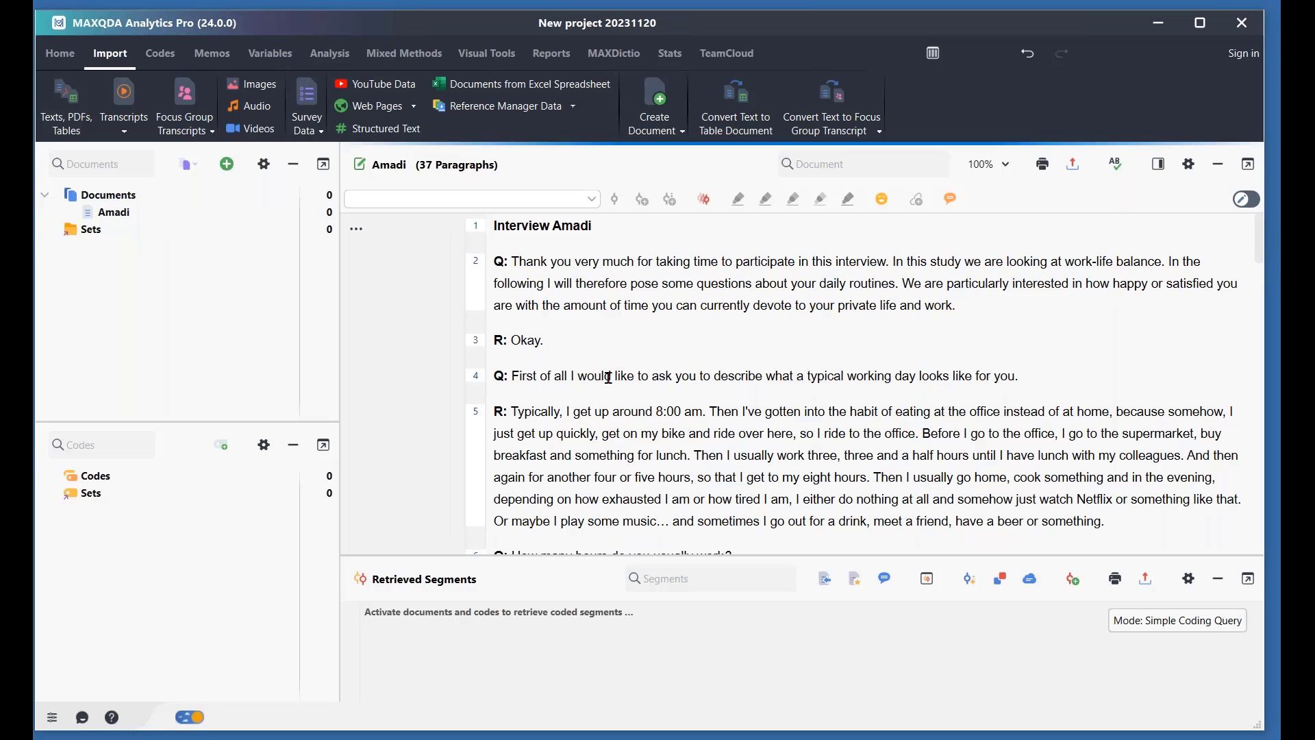
Step: Import the Word document Kazumi into the project's document list
click(227, 164)
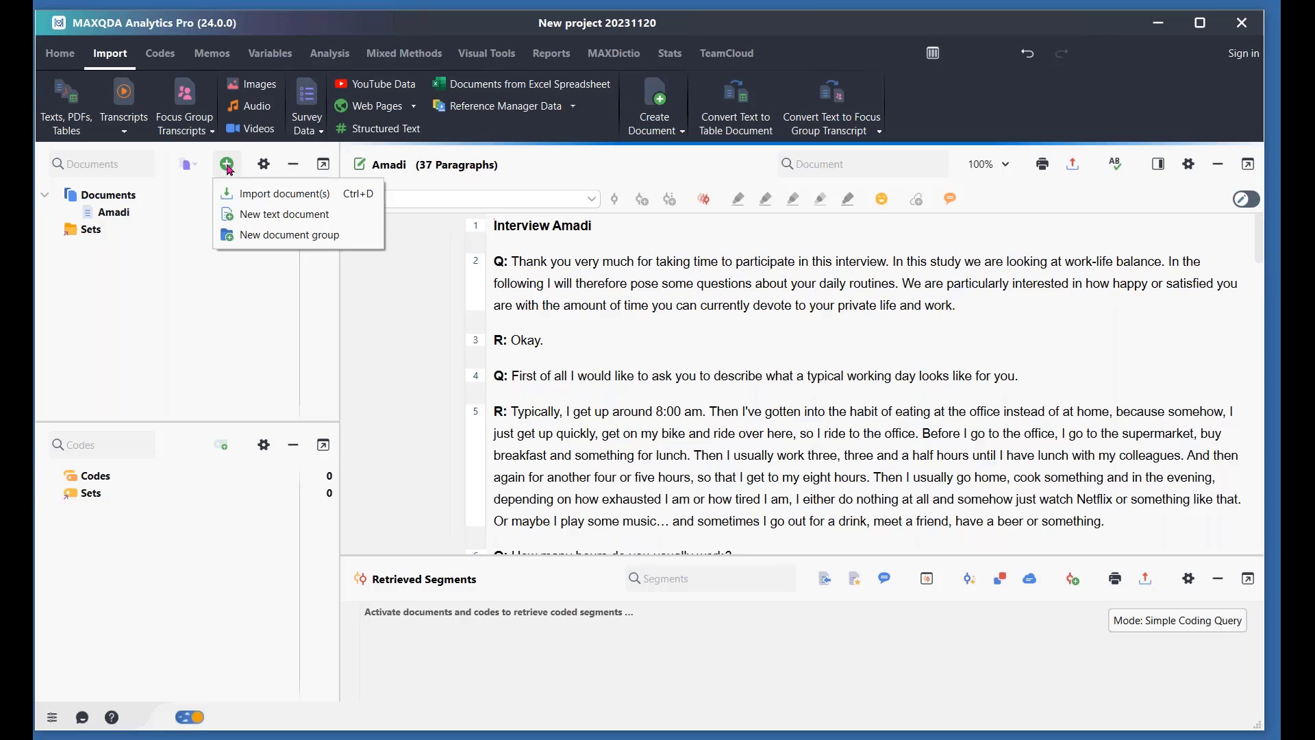
click(294, 195)
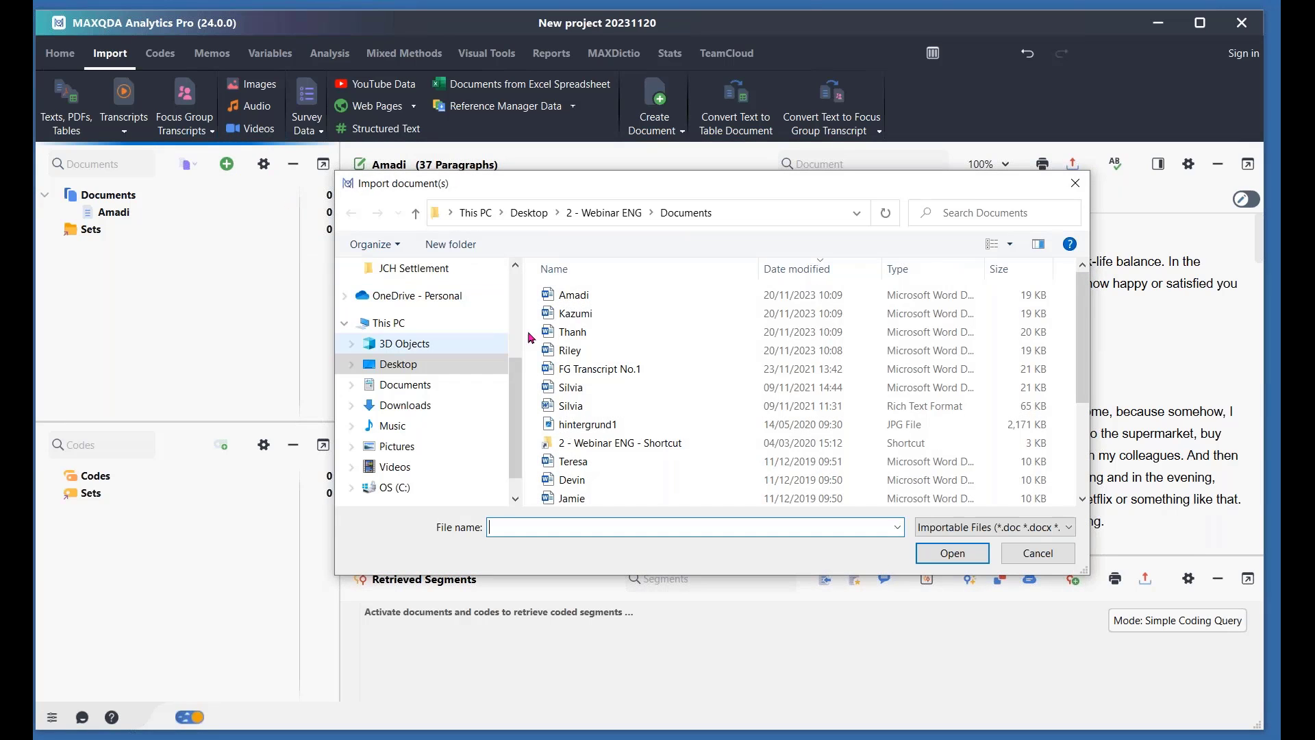
click(589, 314)
click(935, 557)
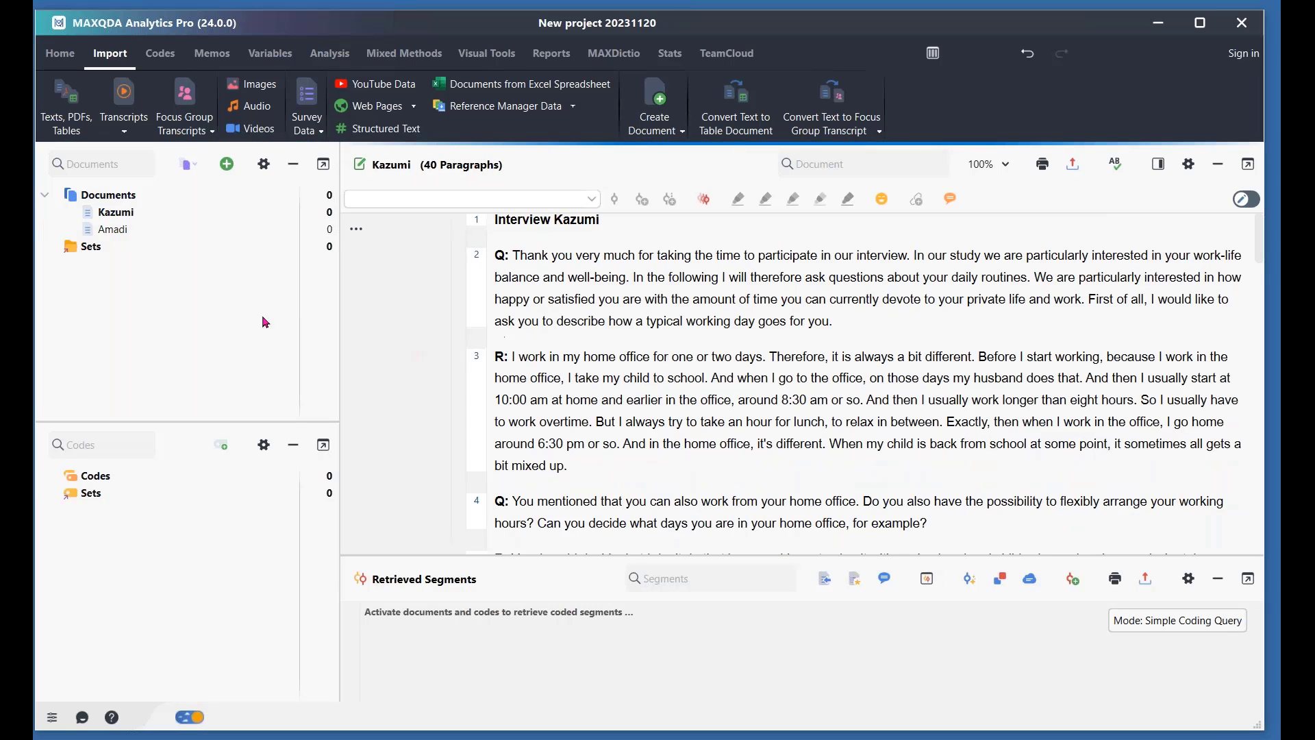
Step: Create a document group named Hamburg and move the Kazumi and Amadi documents into it
click(227, 164)
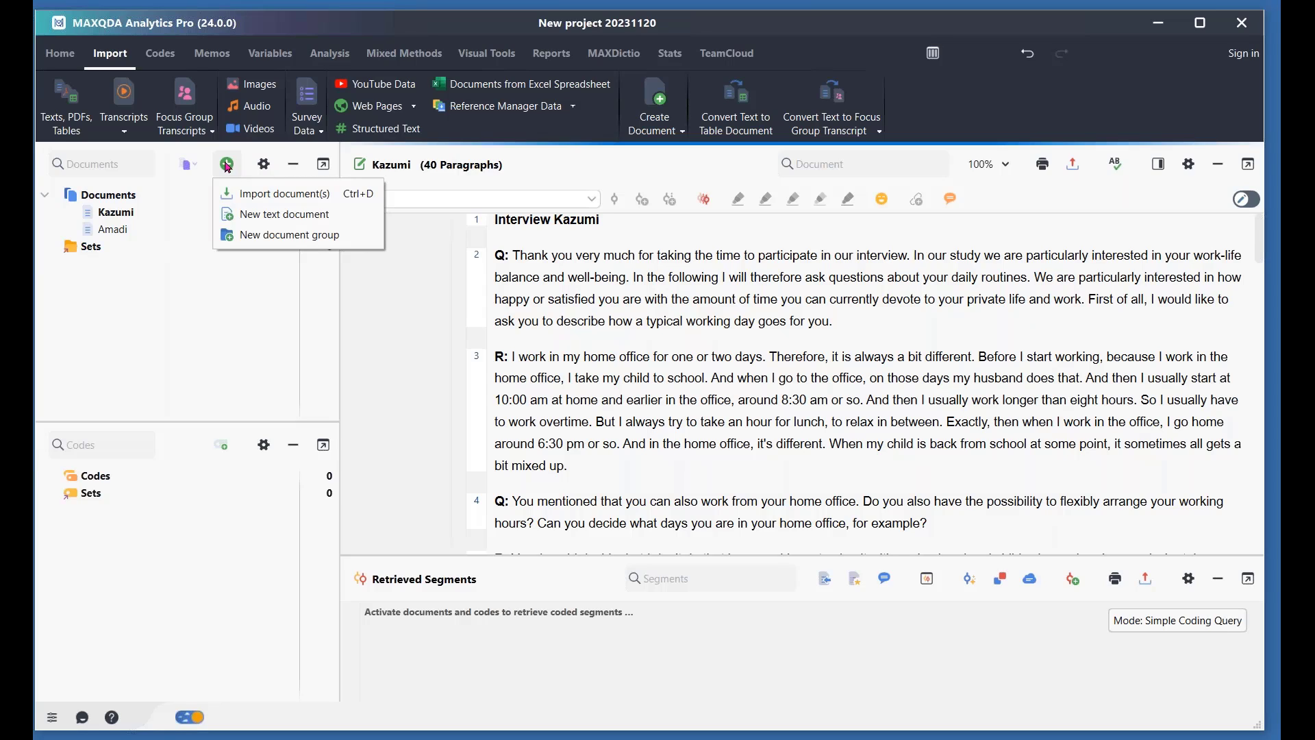
click(306, 235)
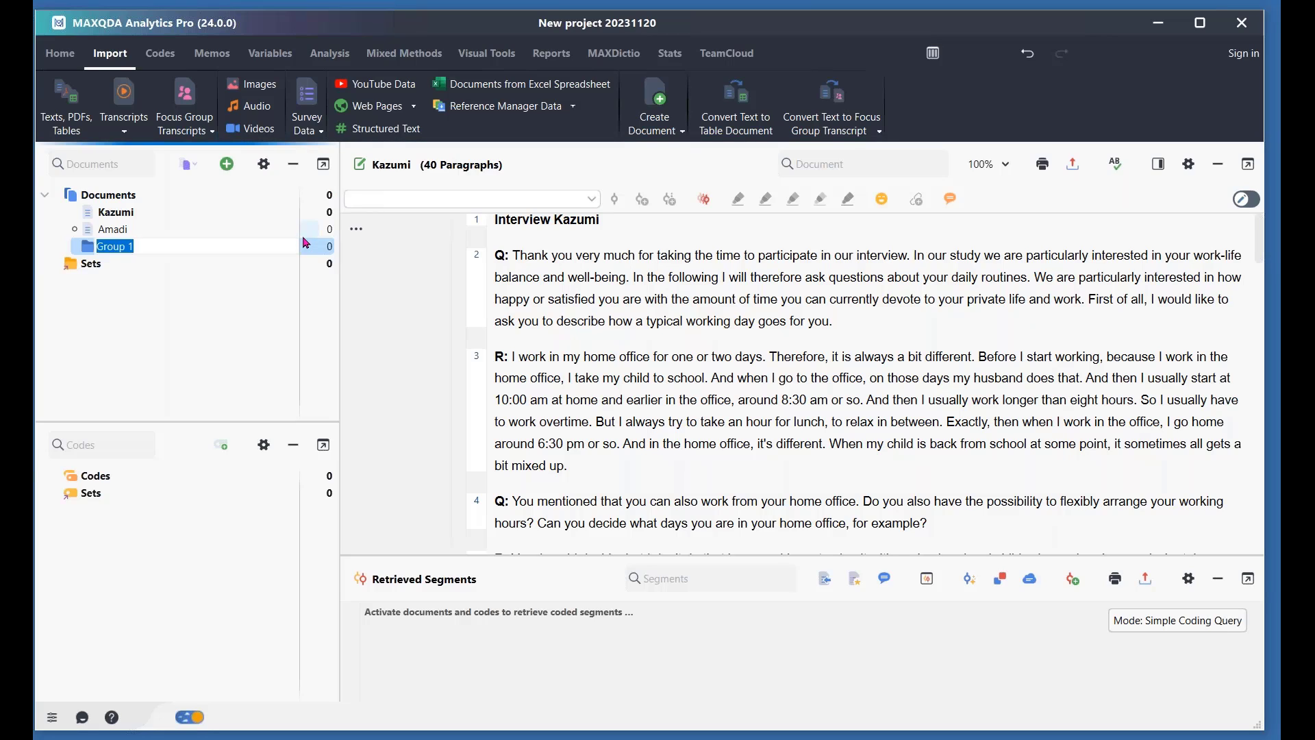
text(Hamburg)
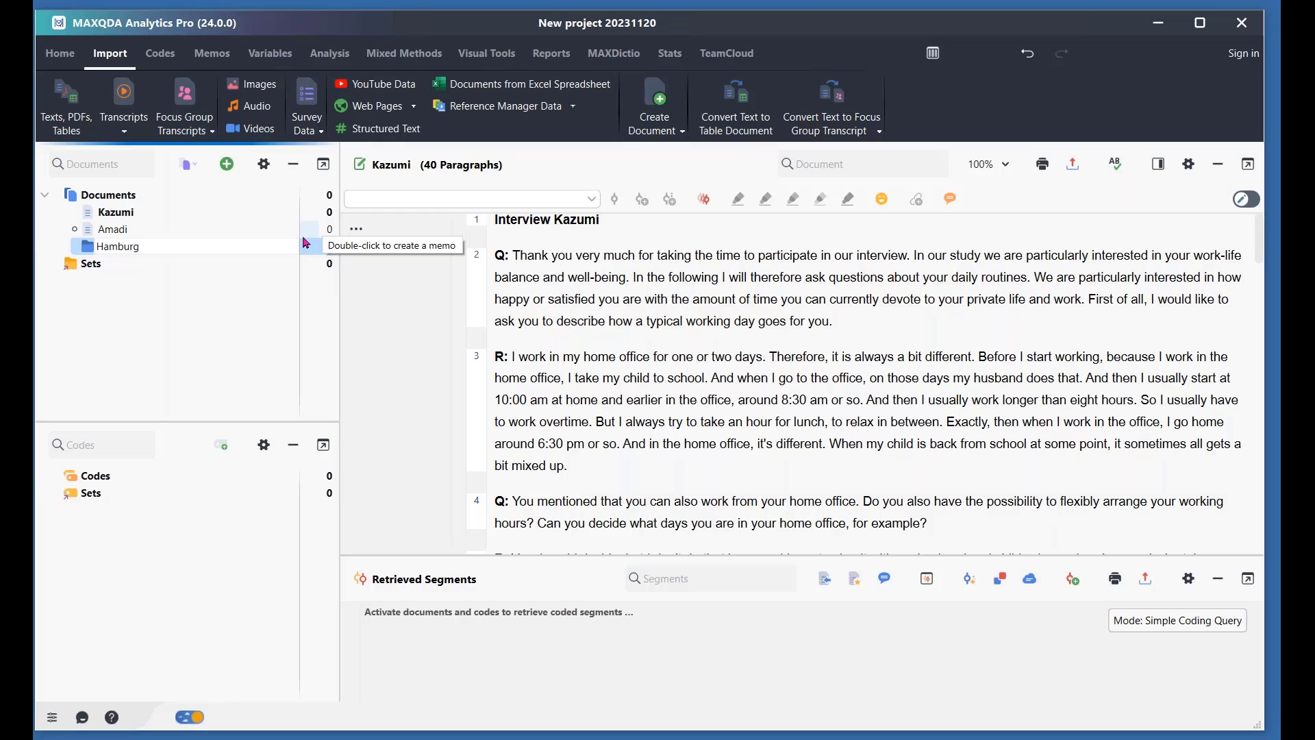
key(Return)
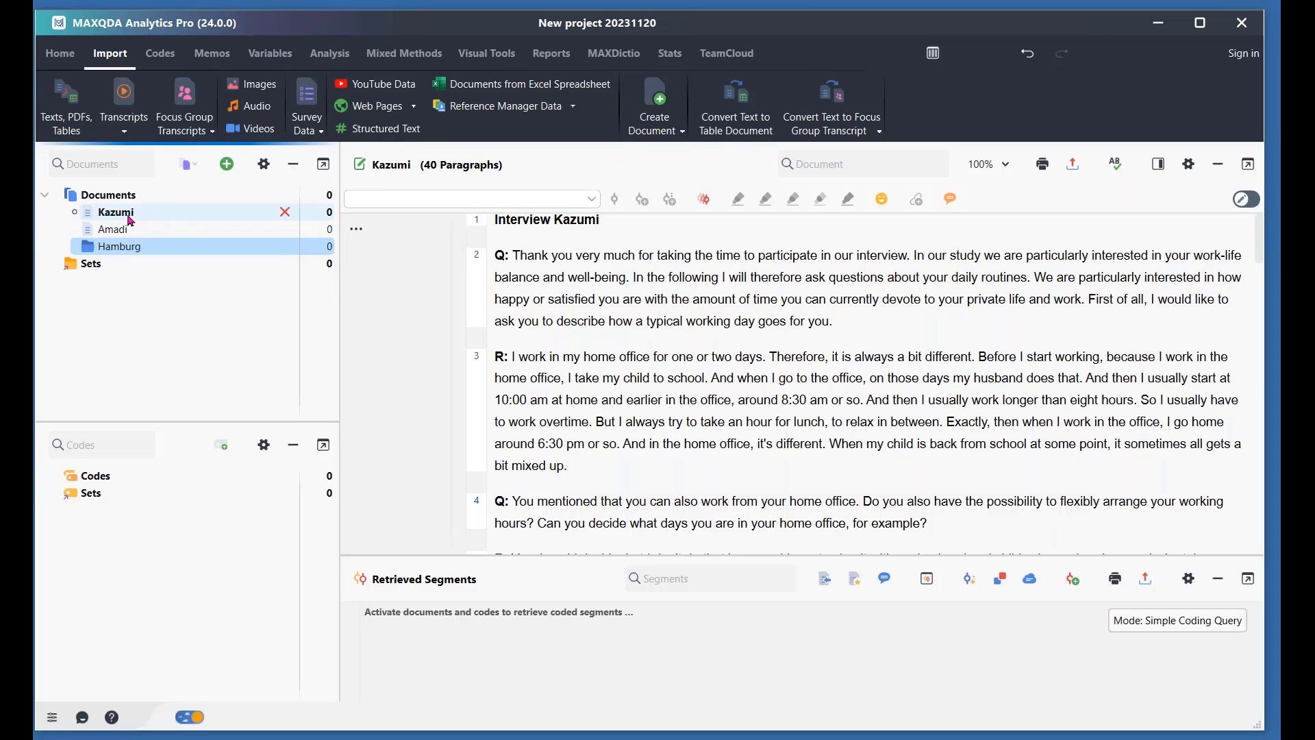
drag(125, 215, 125, 243)
drag(124, 236, 124, 233)
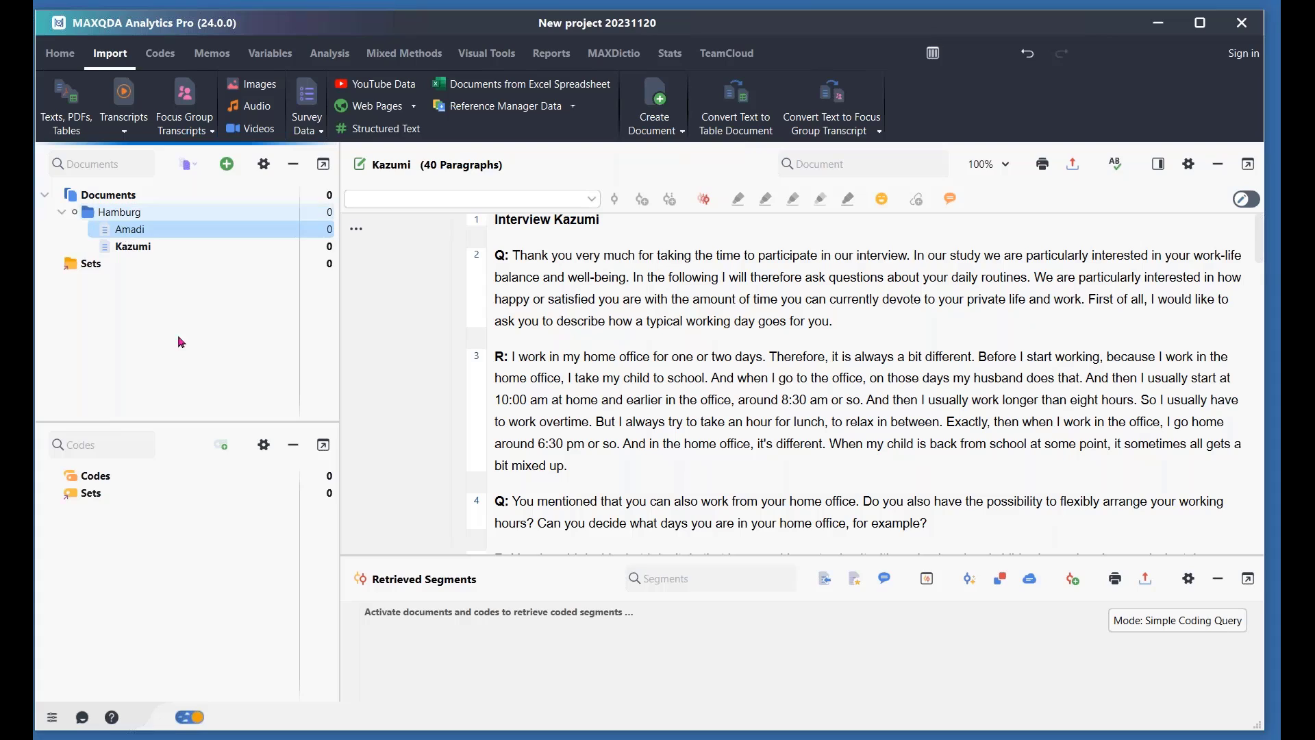
Step: Create a second document group named Berlin under Documents
click(131, 196)
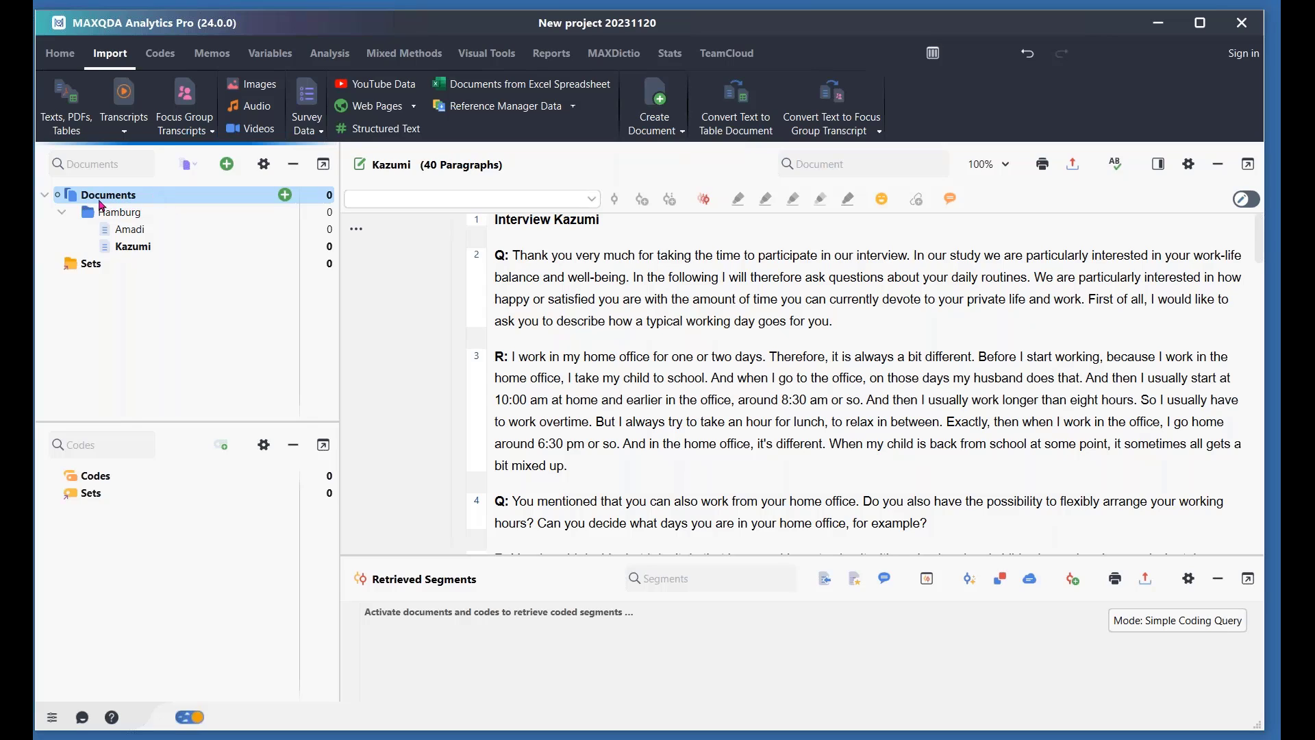
right_click(144, 199)
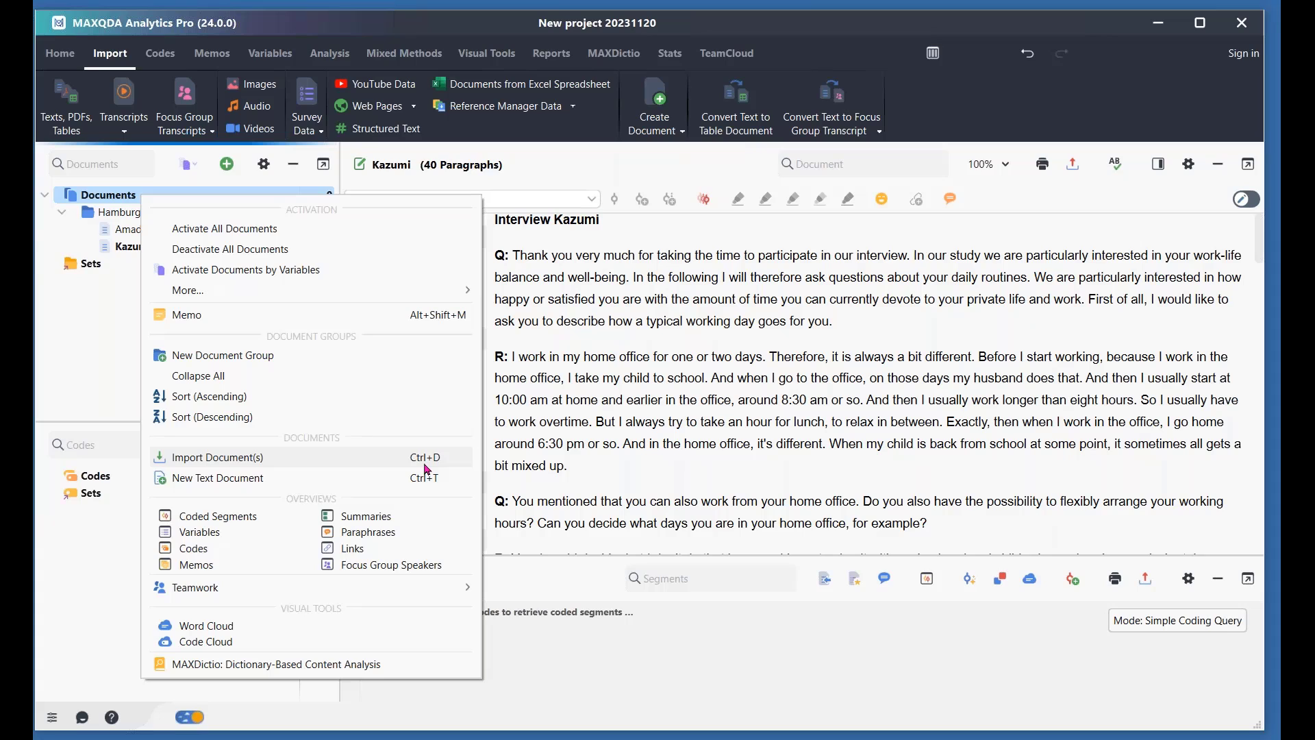
click(254, 356)
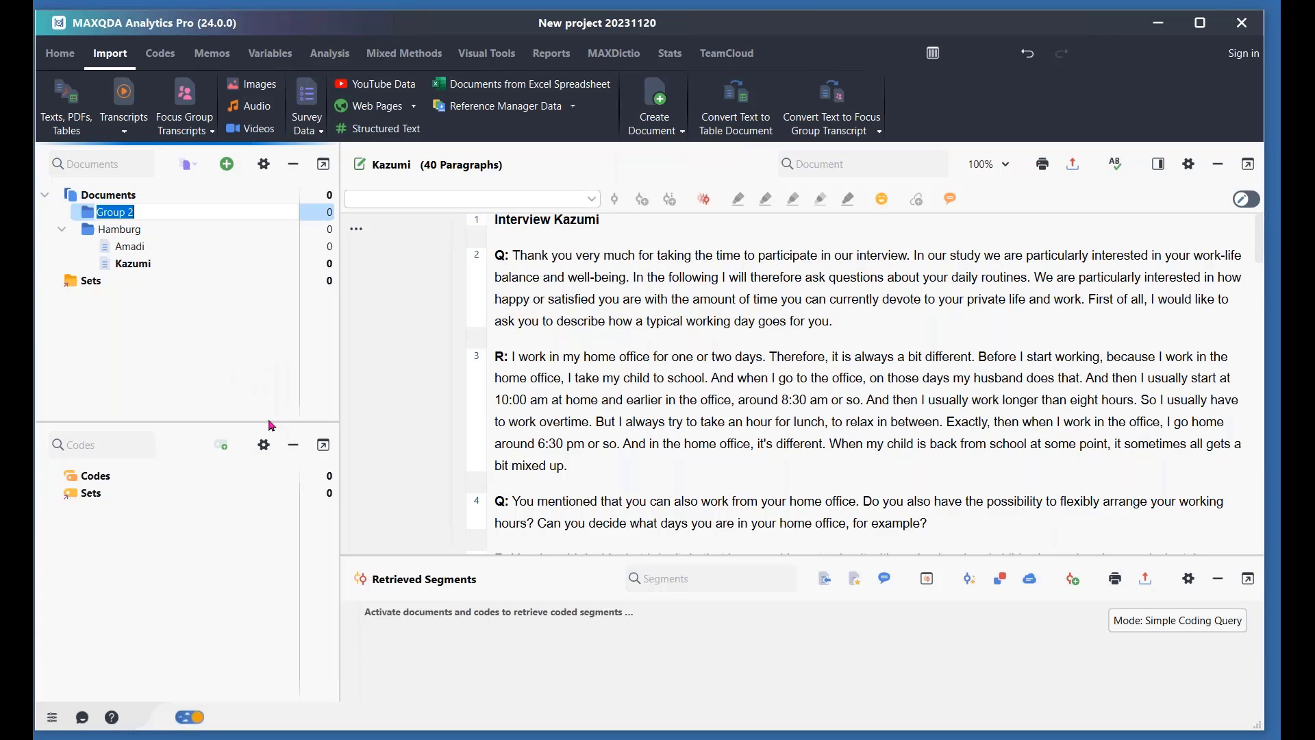
text(Berlin)
key(Return)
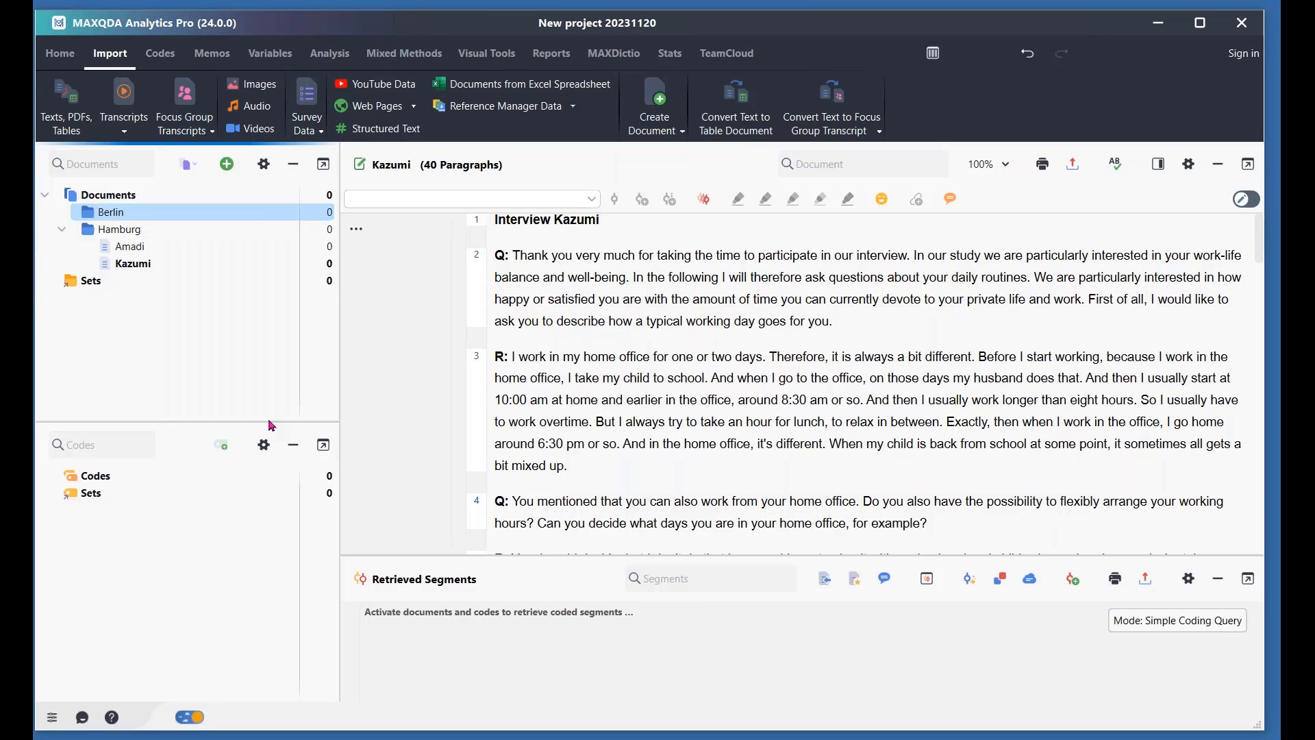
Step: Import the Word documents Thanh and Riley together into the Berlin document group
mouse_move(183, 215)
right_click(183, 217)
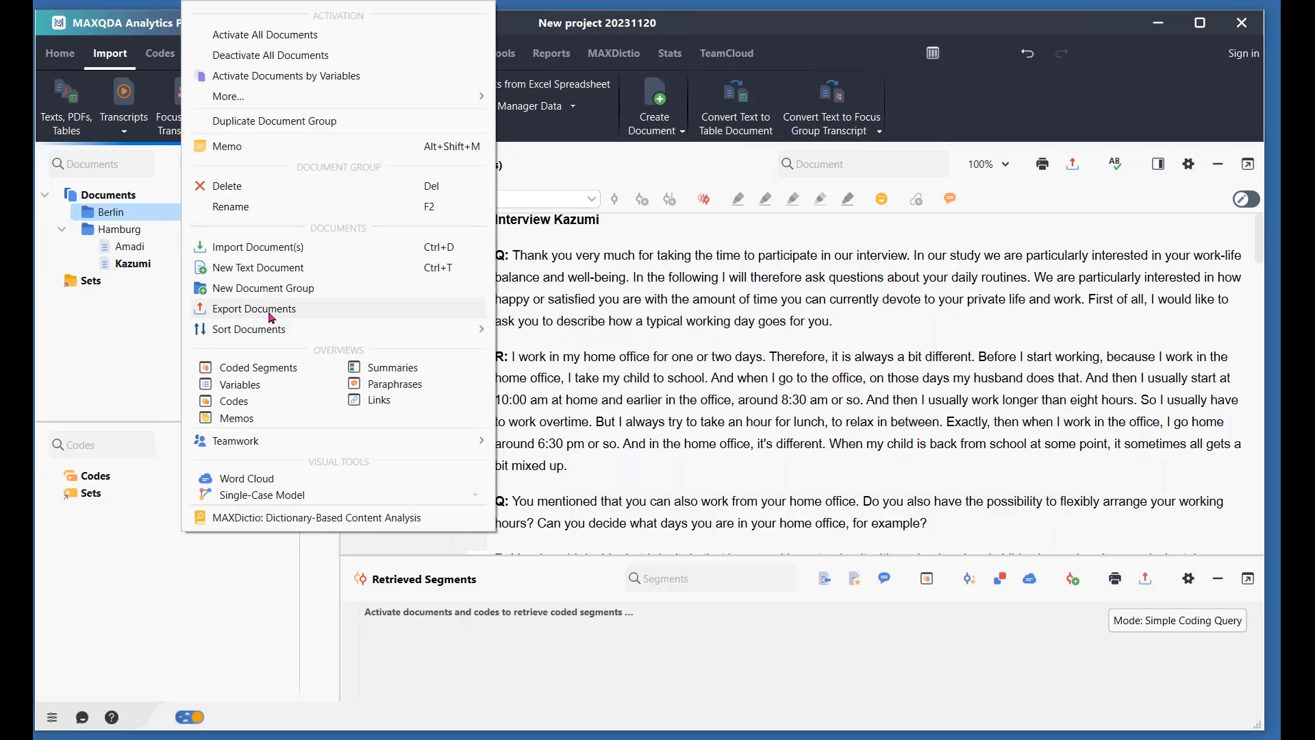
click(267, 252)
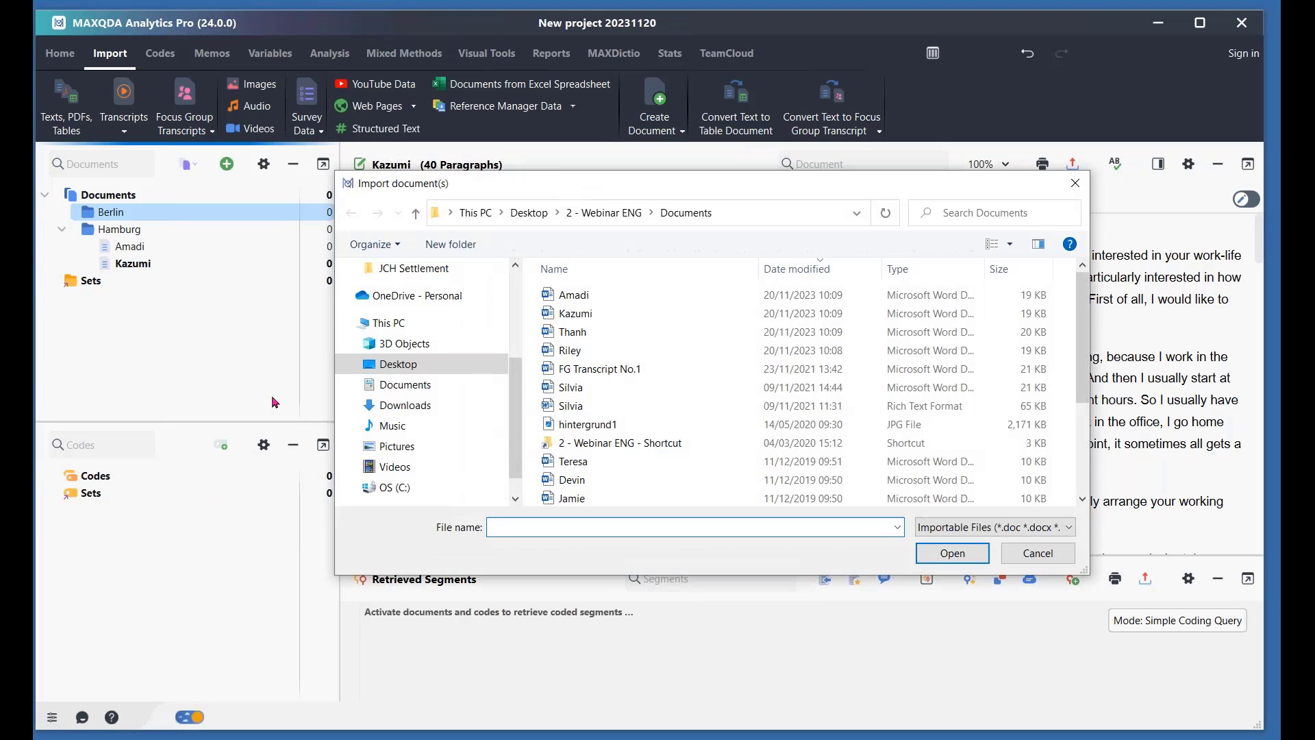
click(575, 332)
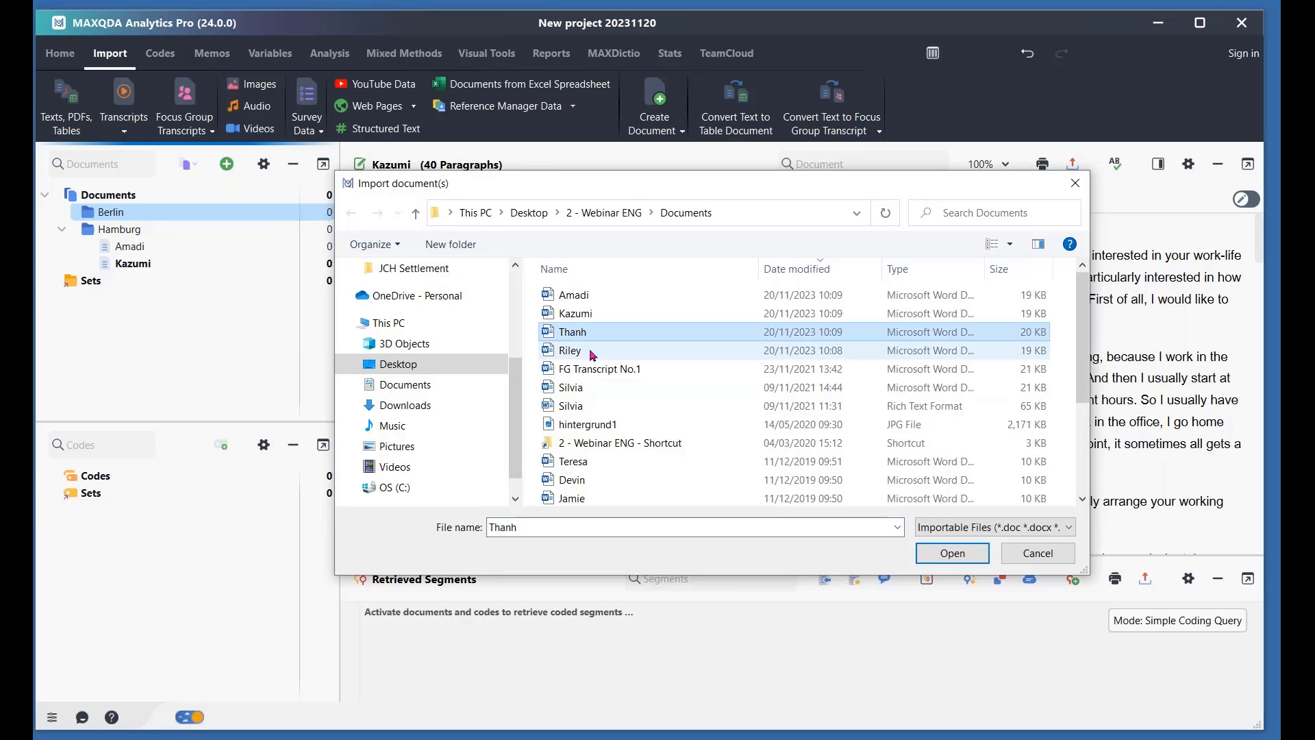
ctrl+click(593, 351)
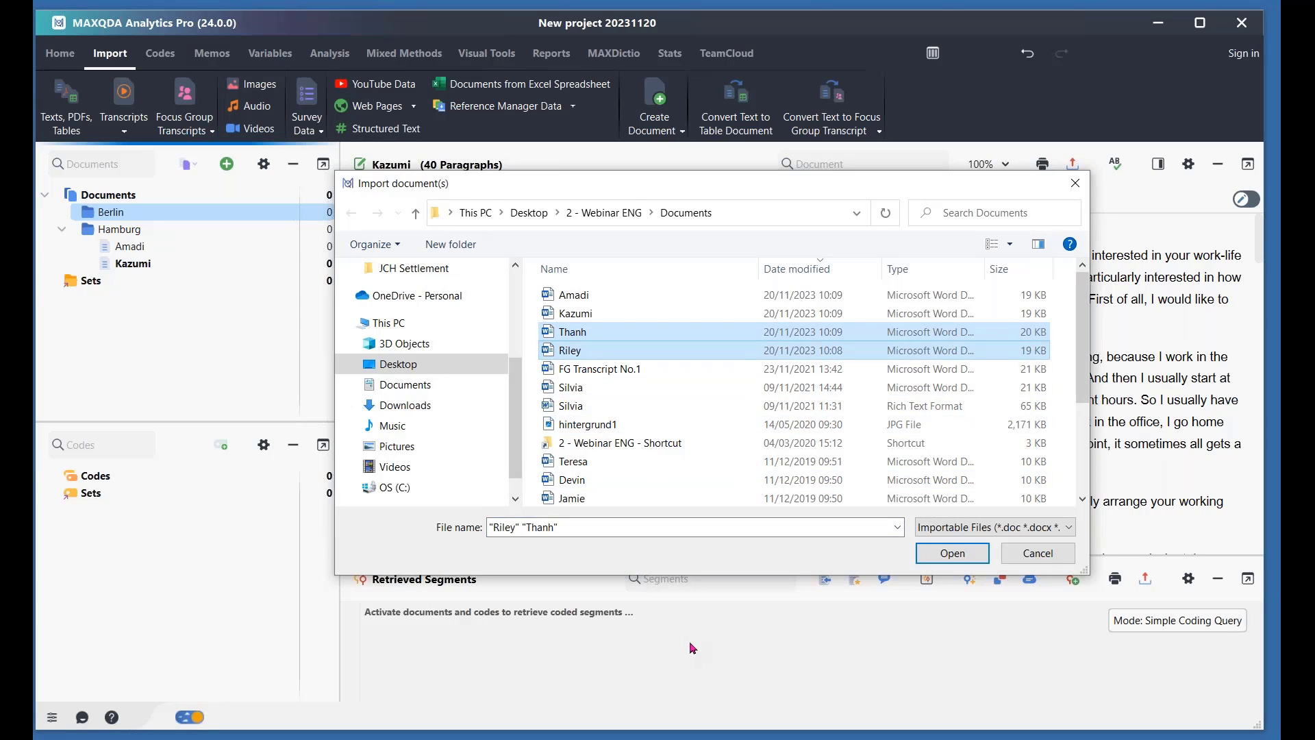
click(950, 555)
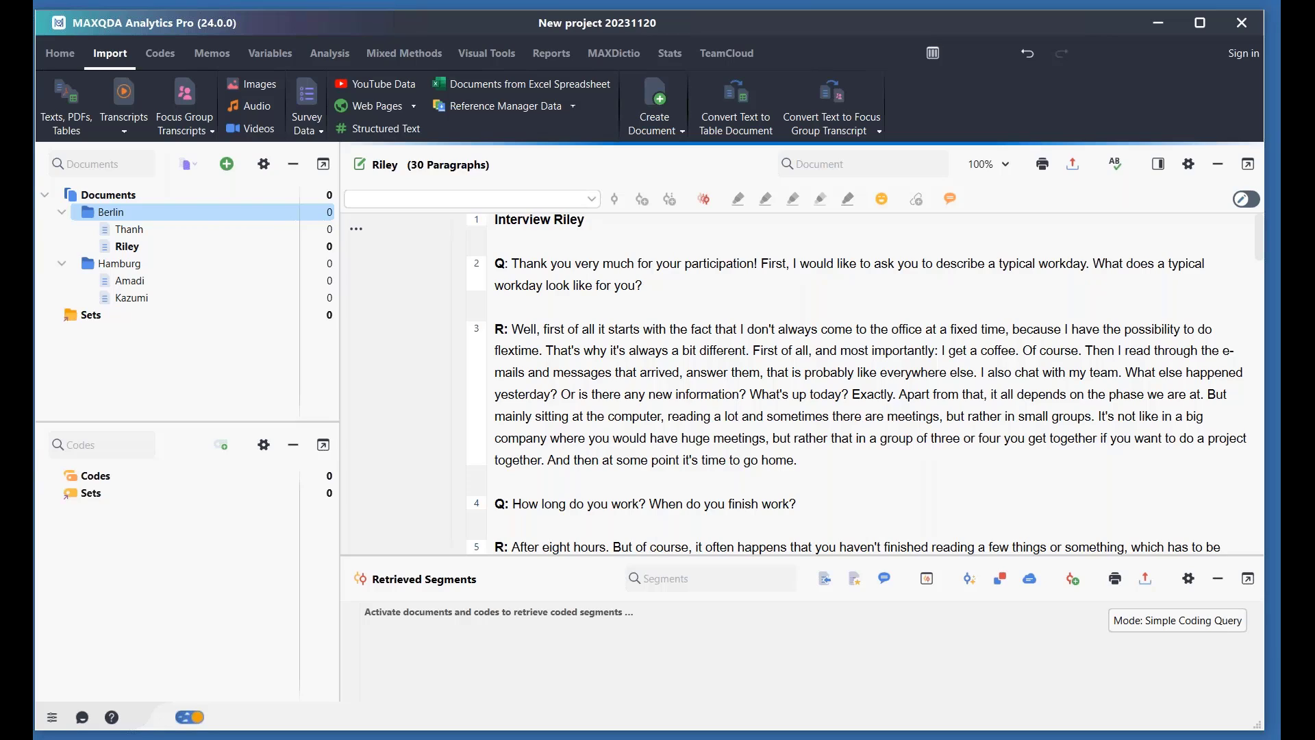
Step: Move the Riley document from the Berlin group to the end of the Hamburg group
click(137, 248)
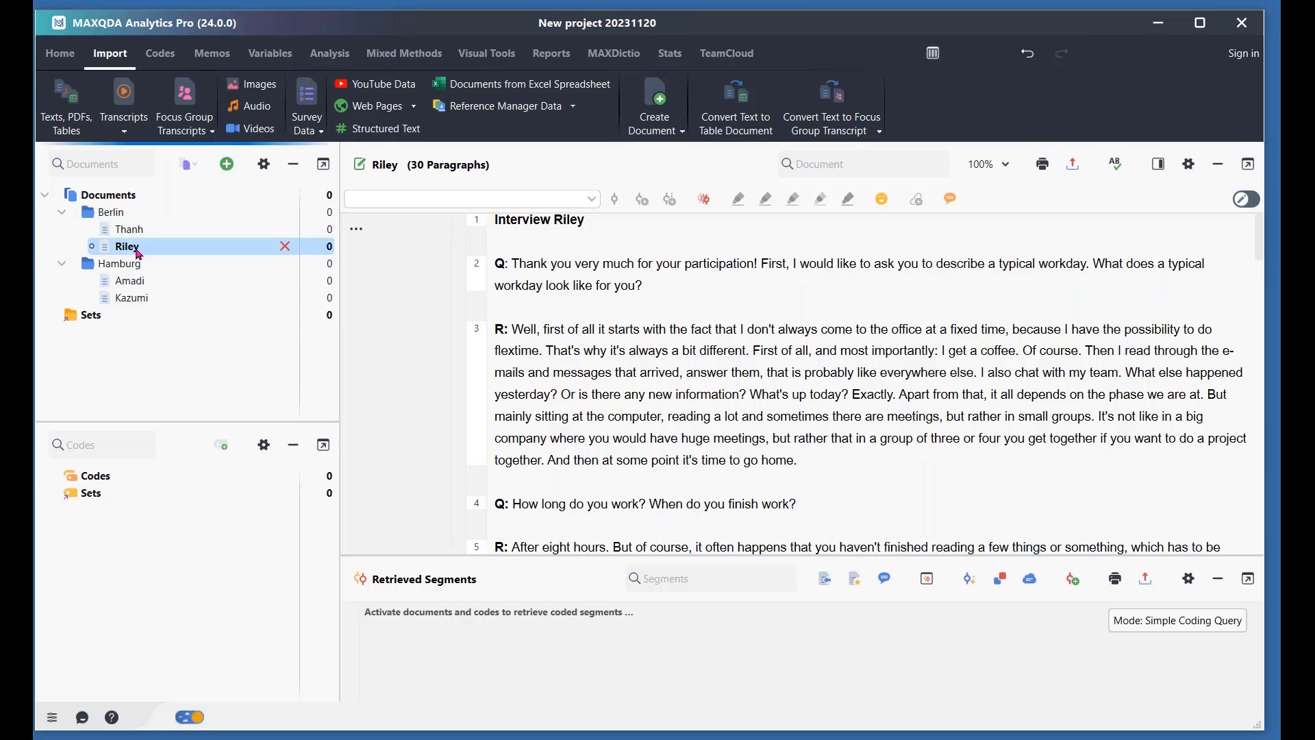
drag(136, 249, 152, 305)
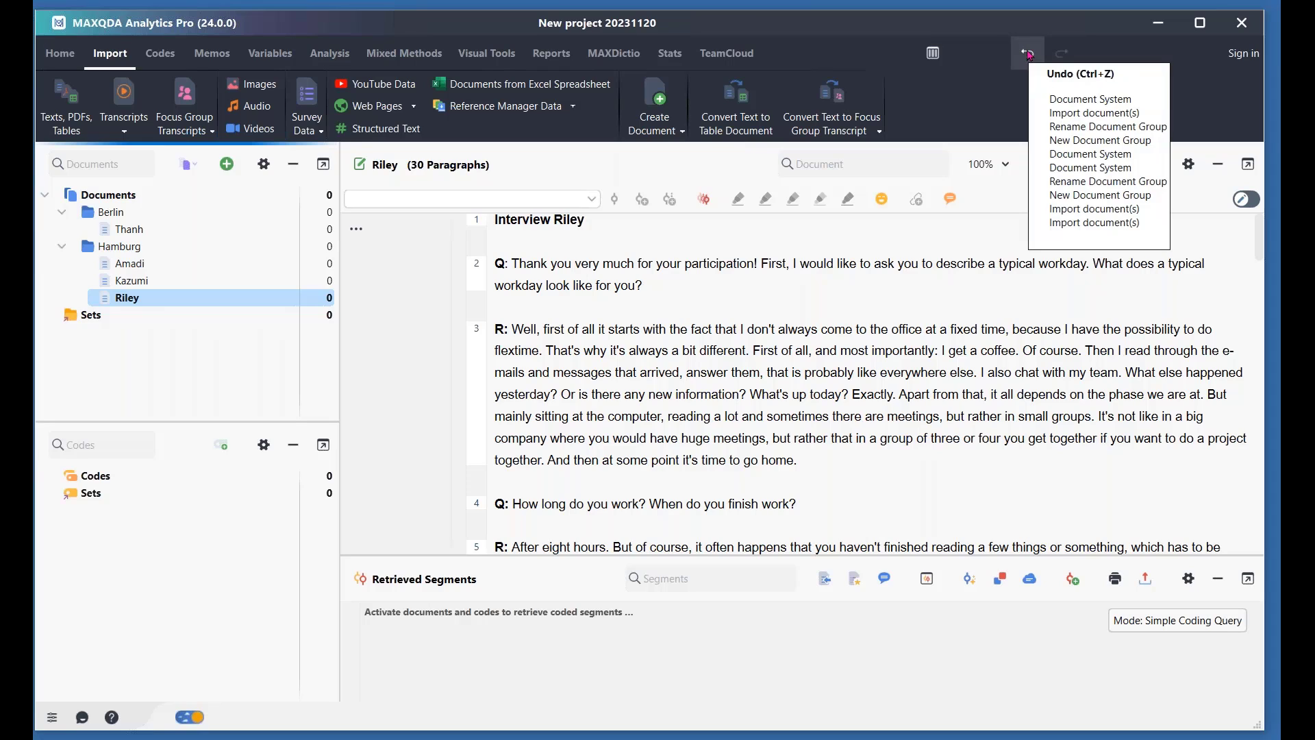
Step: Undo the last move of the Riley document in the document system
click(1028, 54)
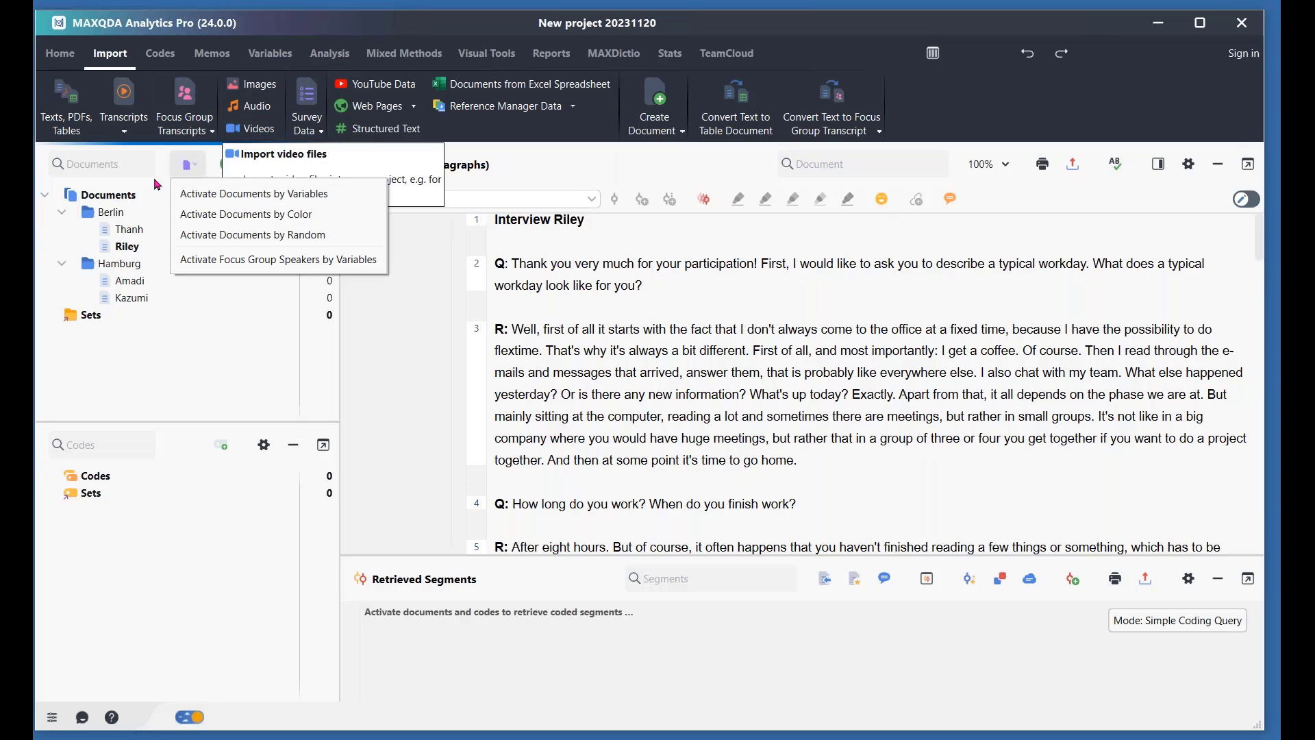
mouse_move(141, 252)
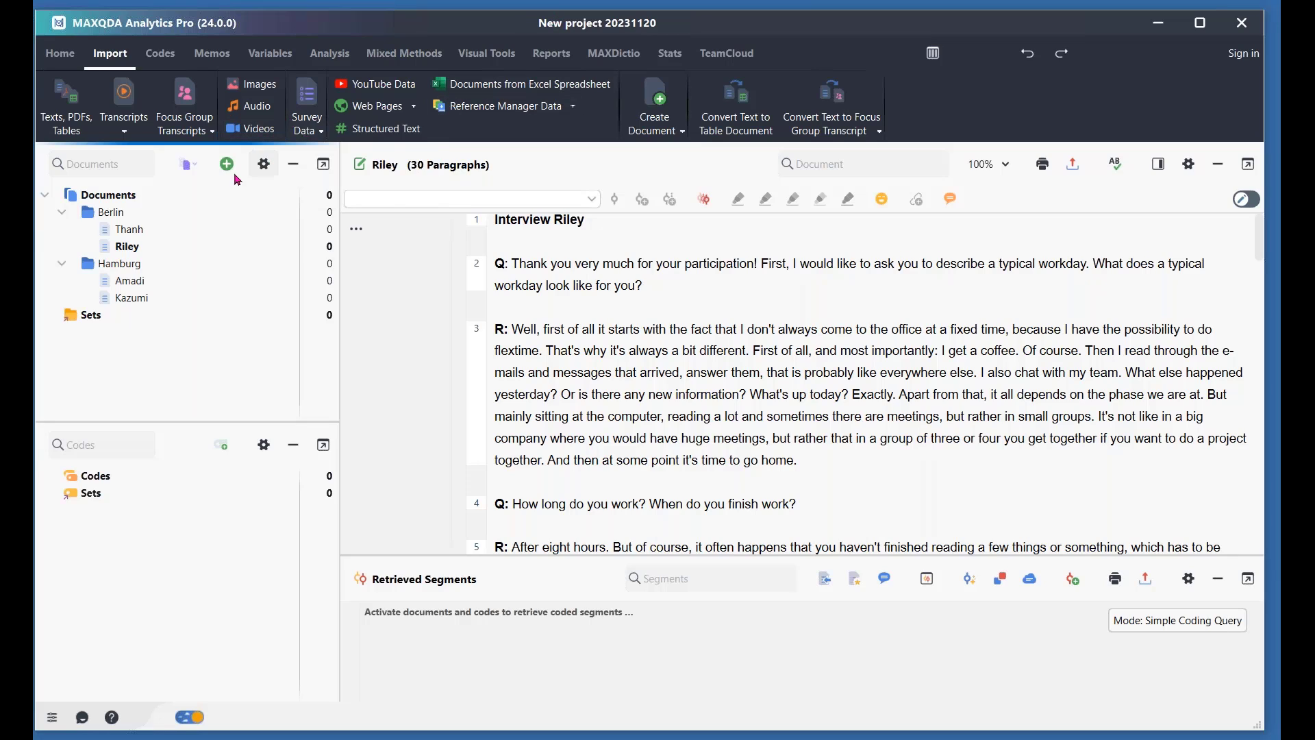
Step: Review the import options for documents, transcripts and focus group transcripts
click(227, 164)
click(644, 371)
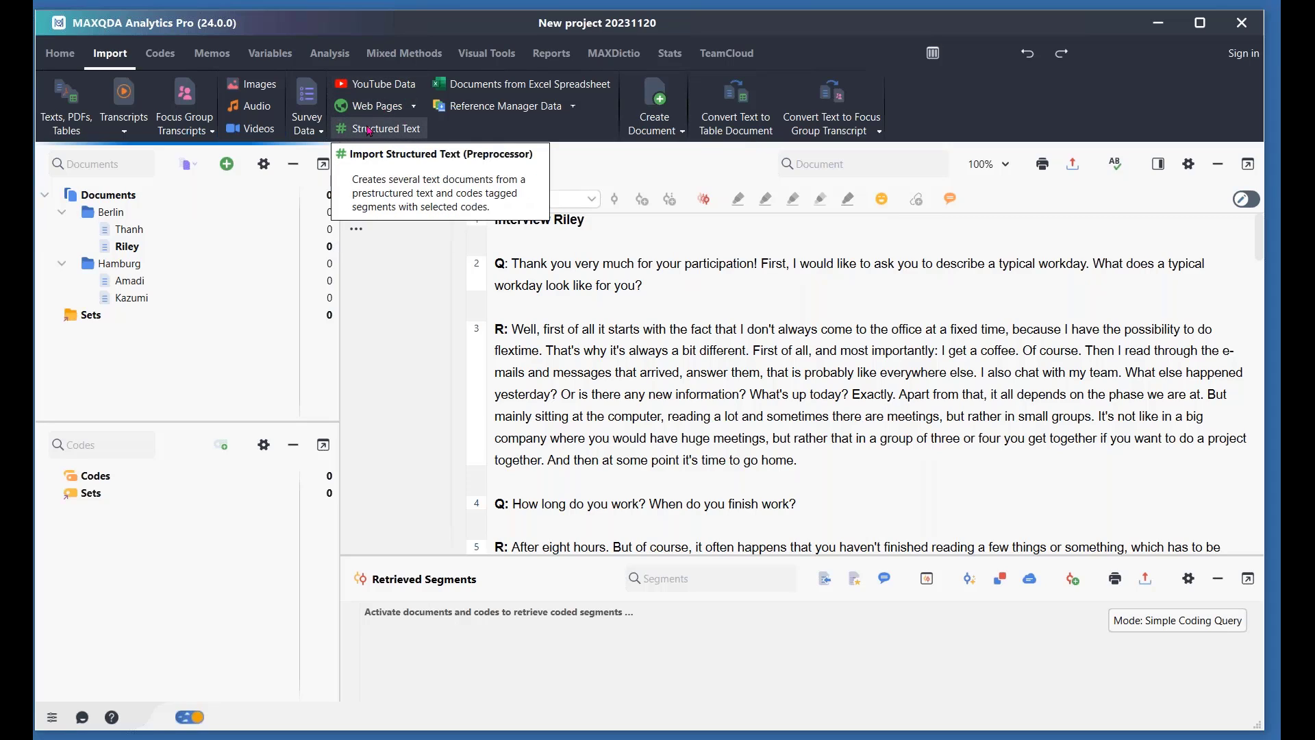
click(123, 134)
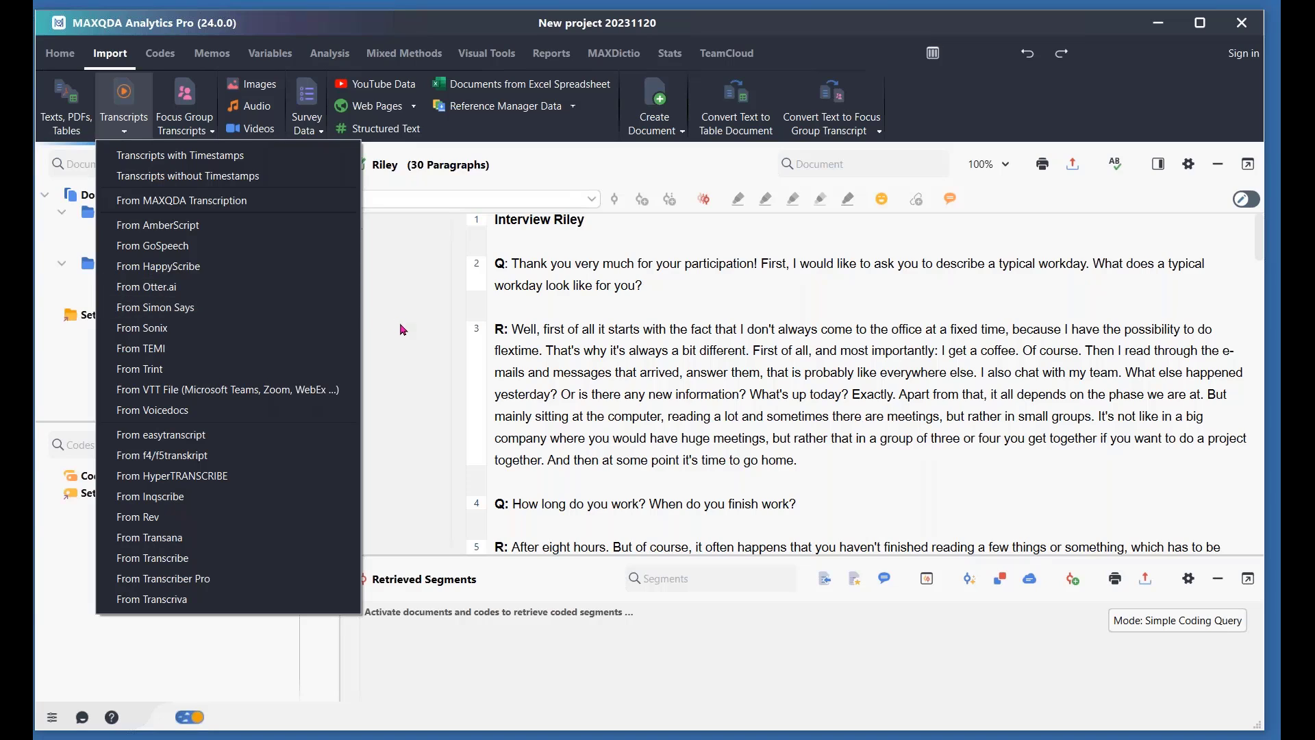
click(730, 419)
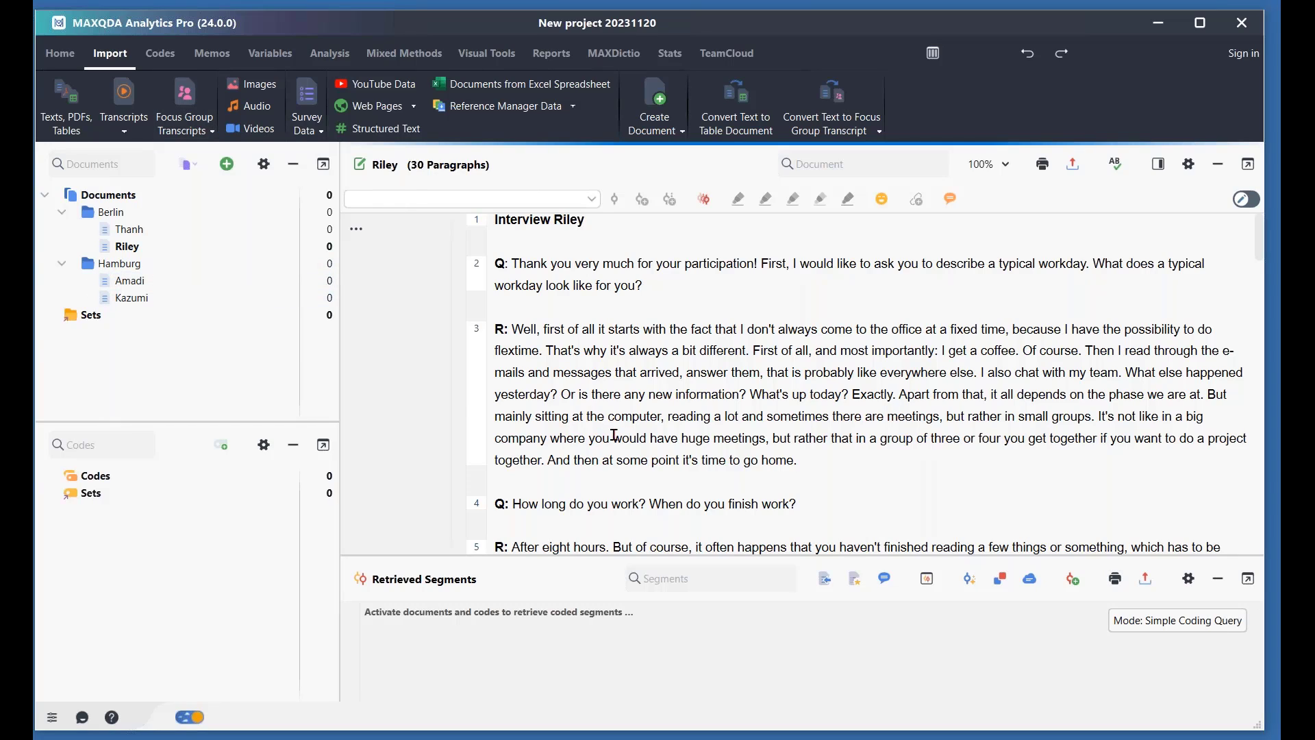
click(188, 166)
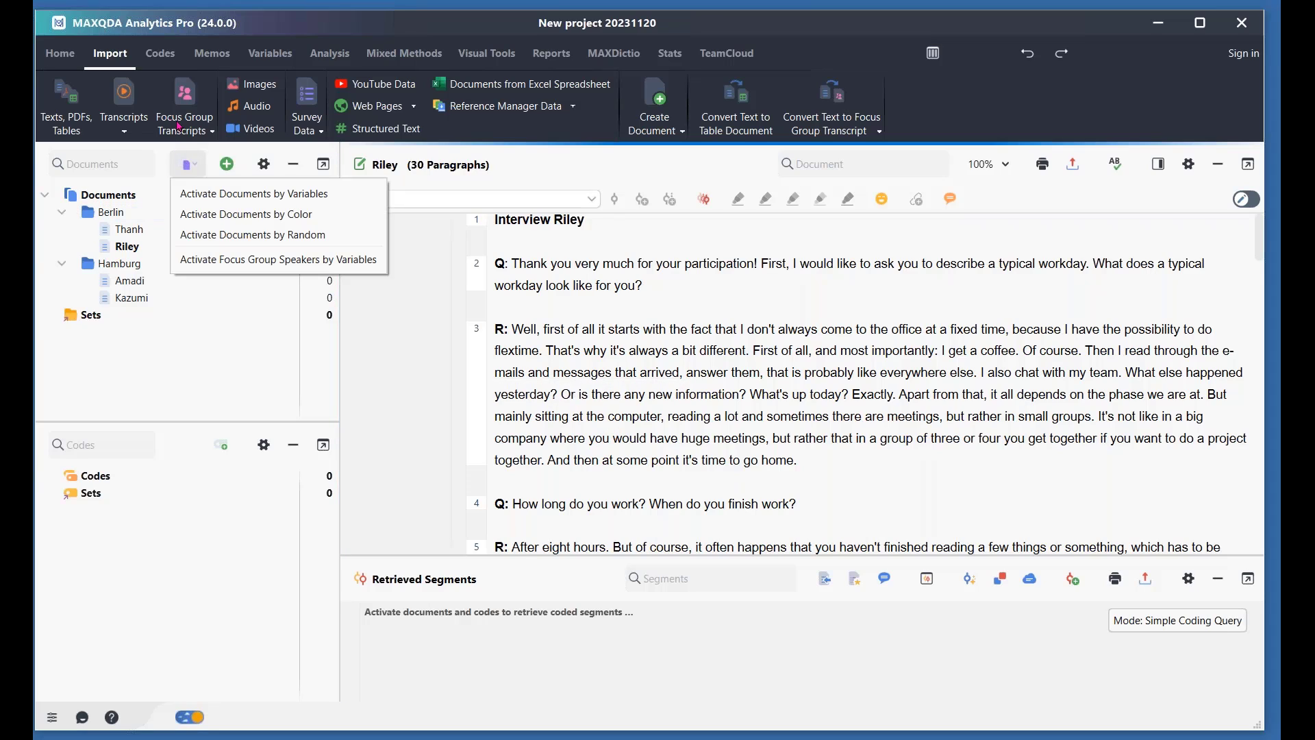
click(177, 125)
click(211, 134)
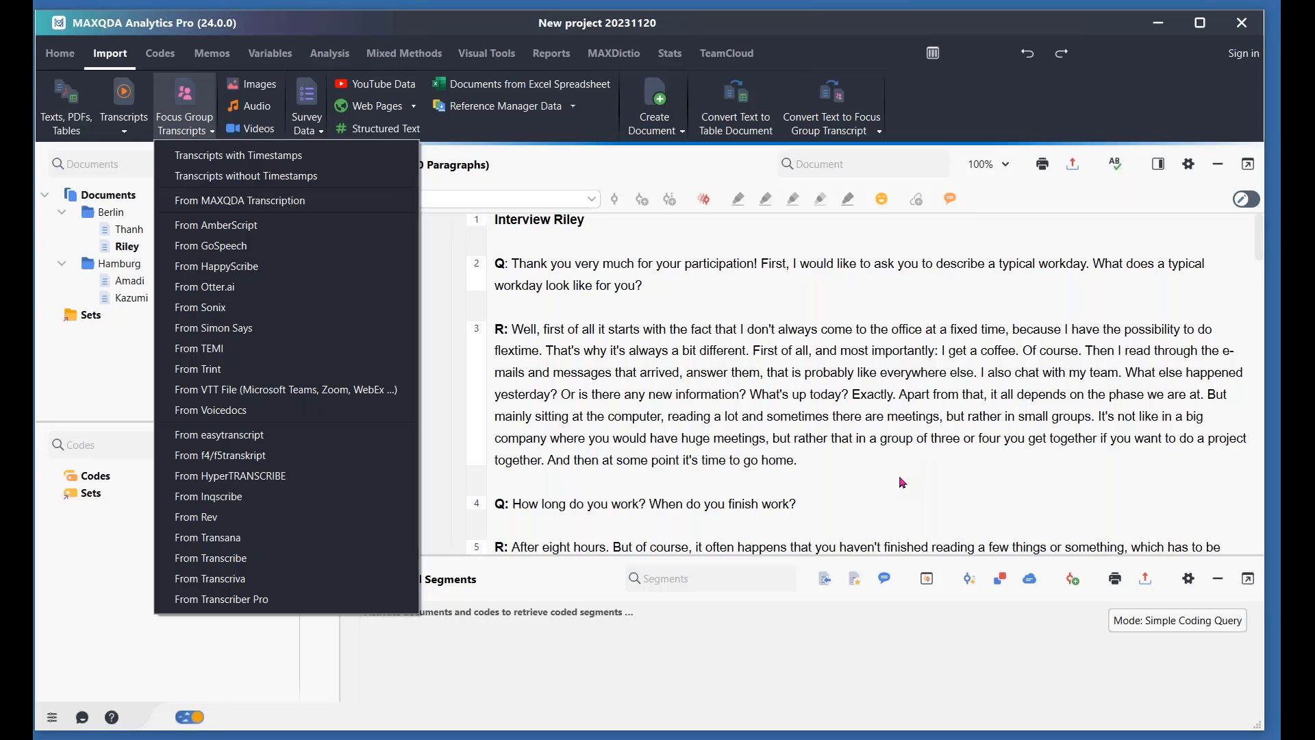
key(Escape)
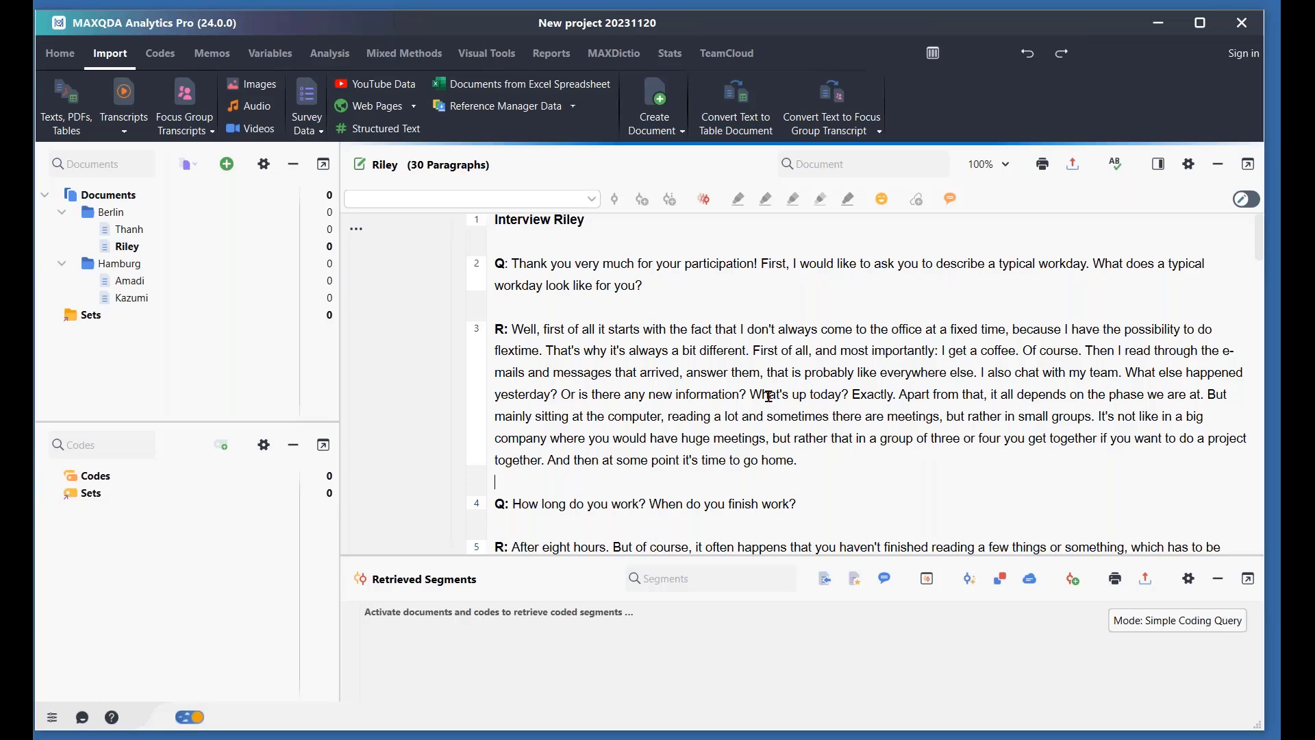
scroll(774, 384, up, 1)
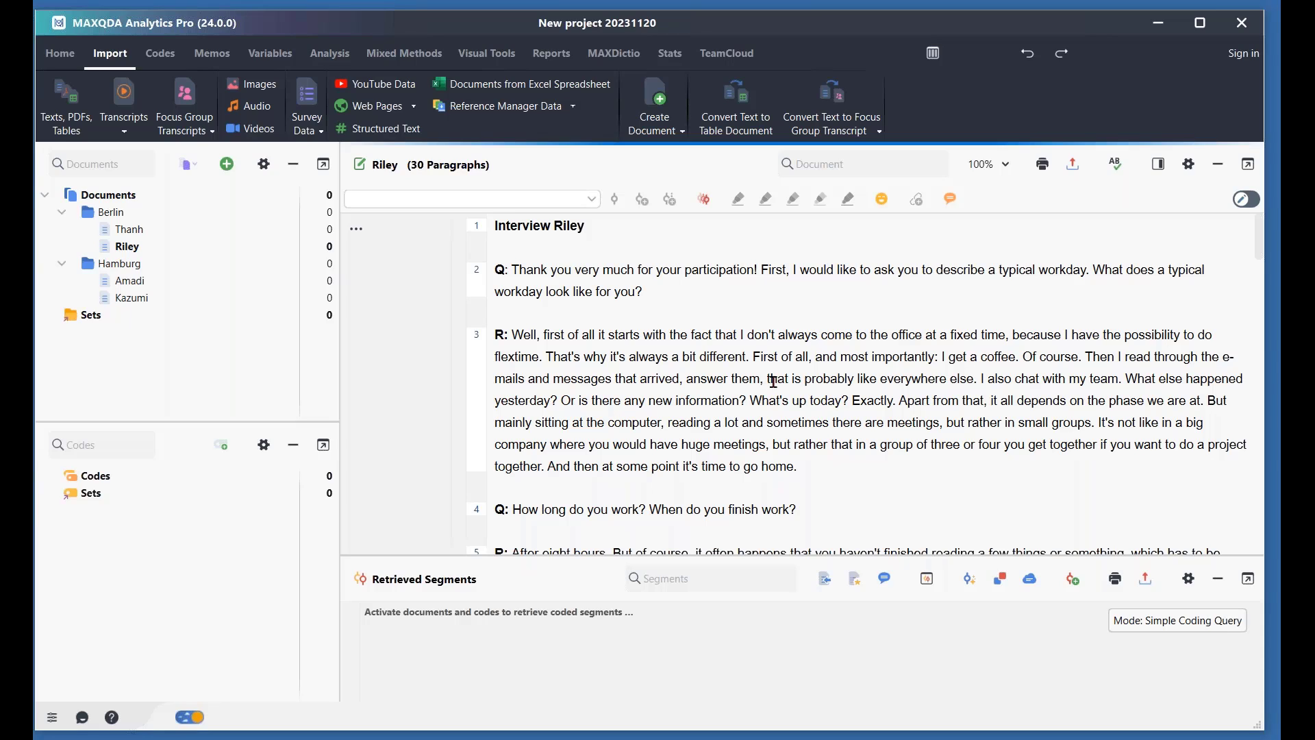
Step: Start a new code at the top level of the code system and name it Typical working day
click(163, 54)
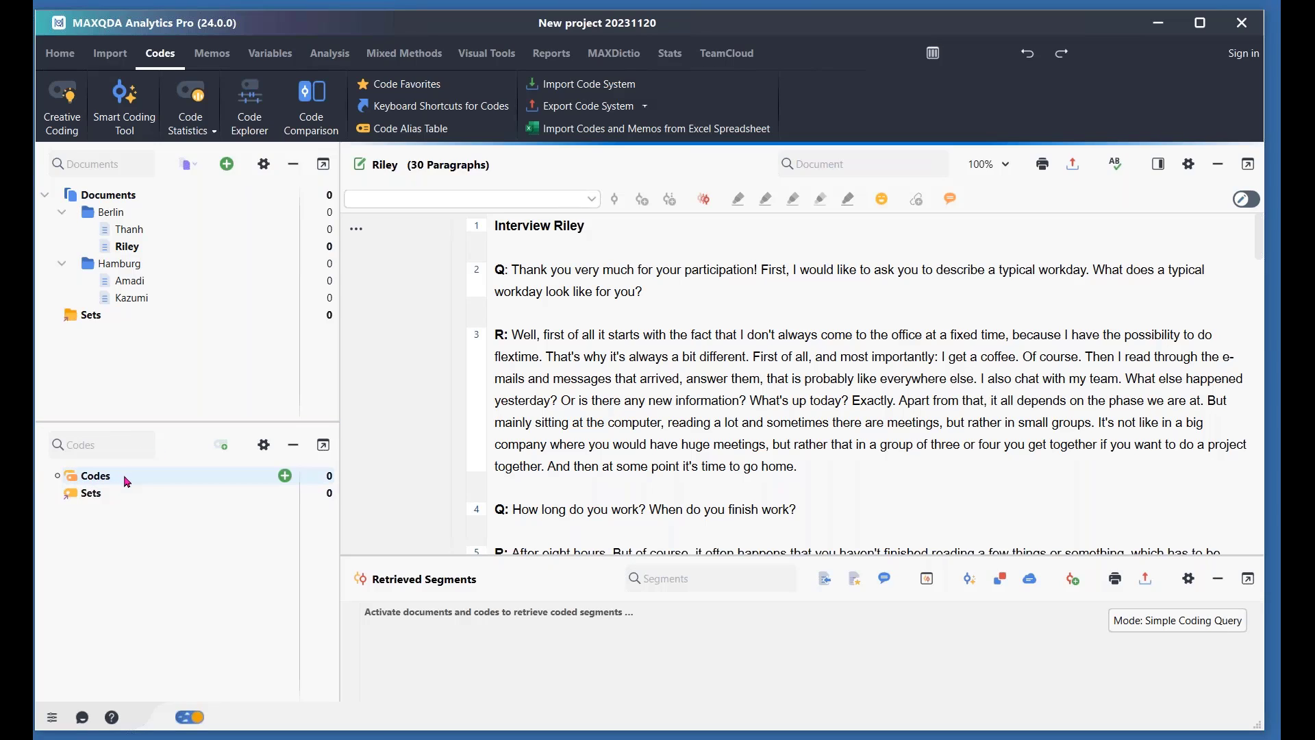
right_click(147, 483)
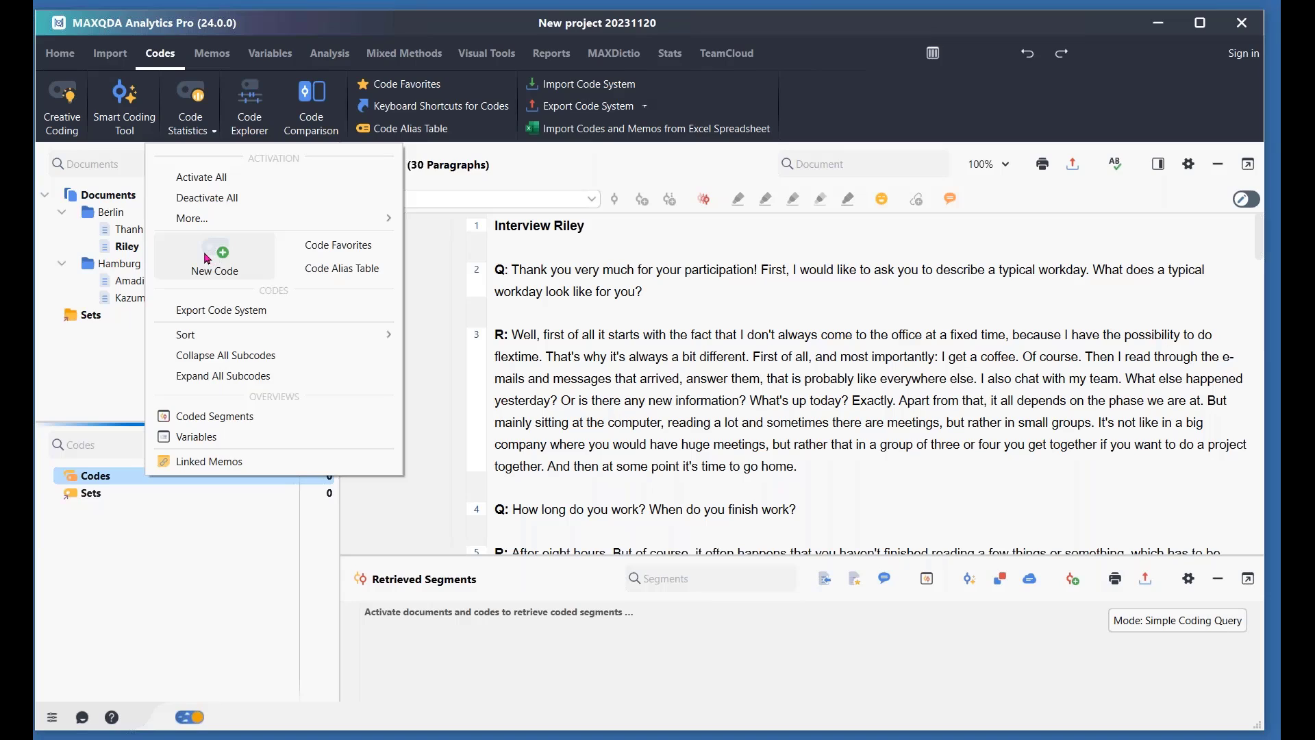
click(209, 260)
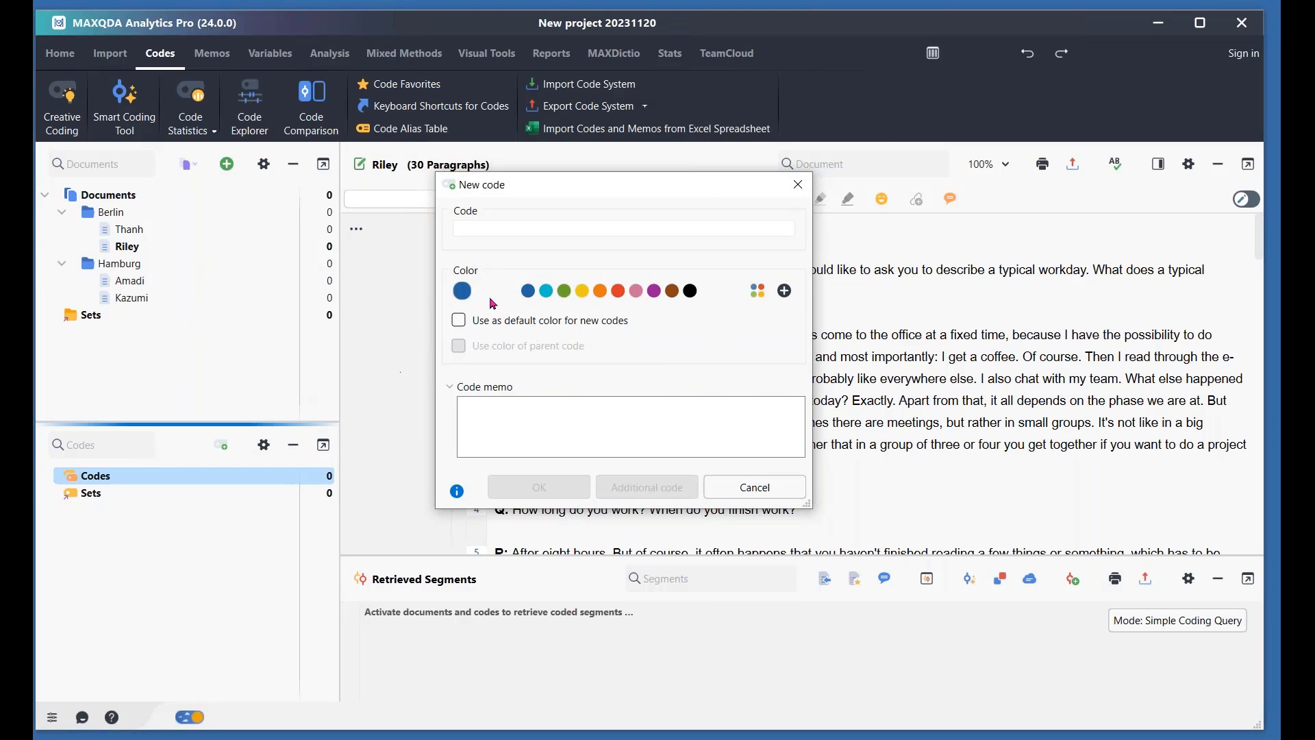
text(Ty)
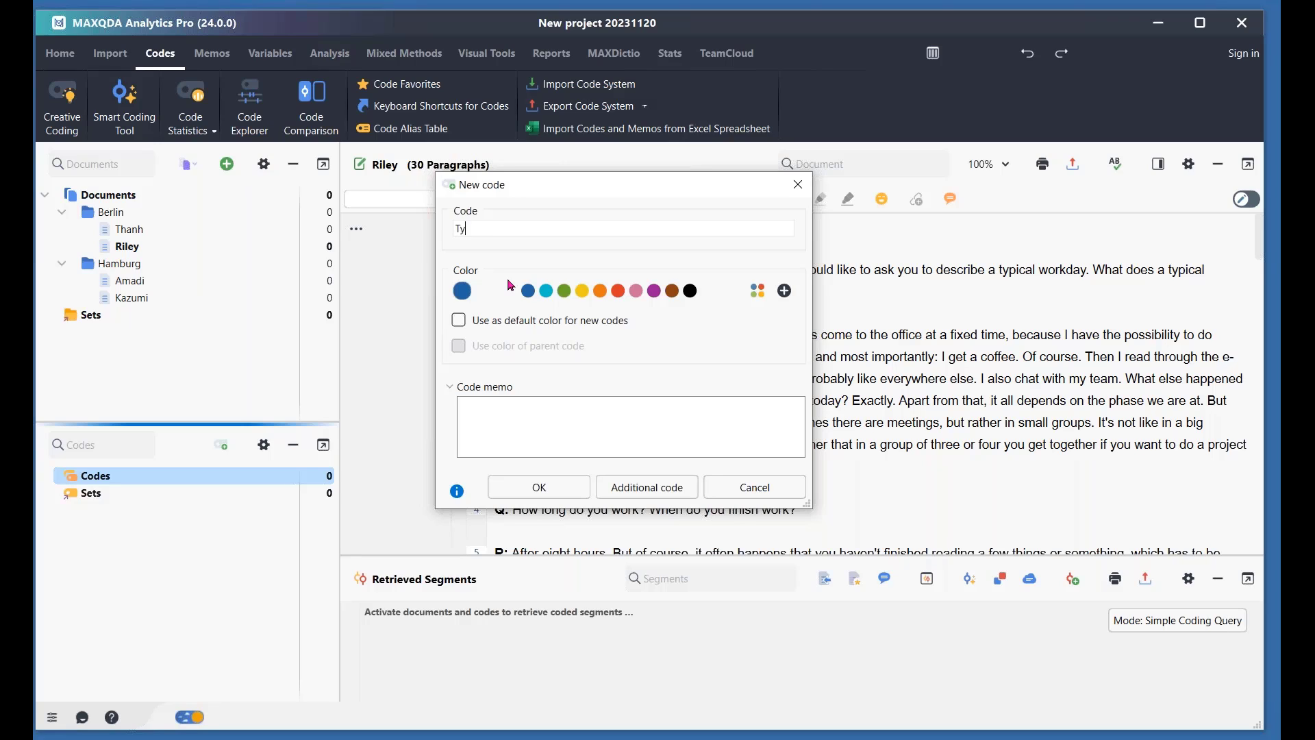
text(pical working day)
click(785, 292)
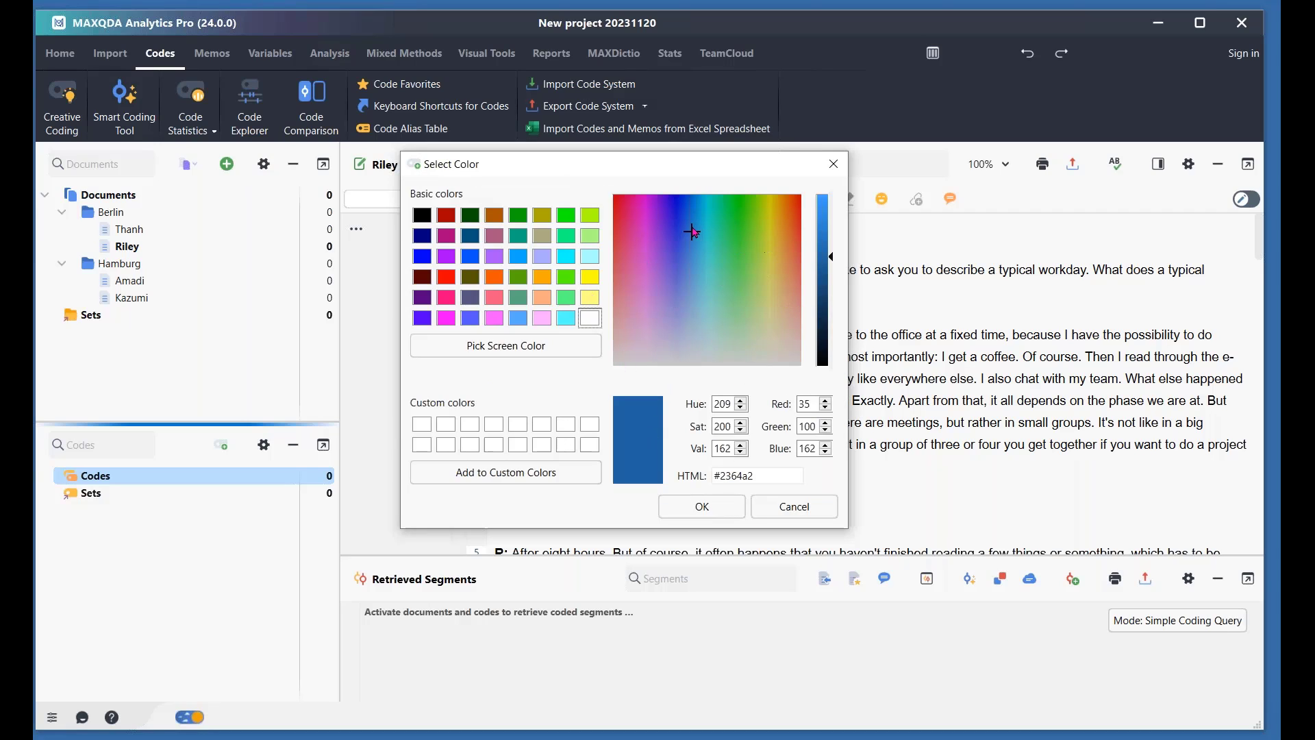
mouse_move(692, 231)
mouse_down()
mouse_move(742, 253)
mouse_move(753, 323)
mouse_move(795, 306)
mouse_move(787, 214)
mouse_move(618, 215)
mouse_move(638, 276)
mouse_move(684, 264)
mouse_move(683, 233)
mouse_move(716, 221)
mouse_up()
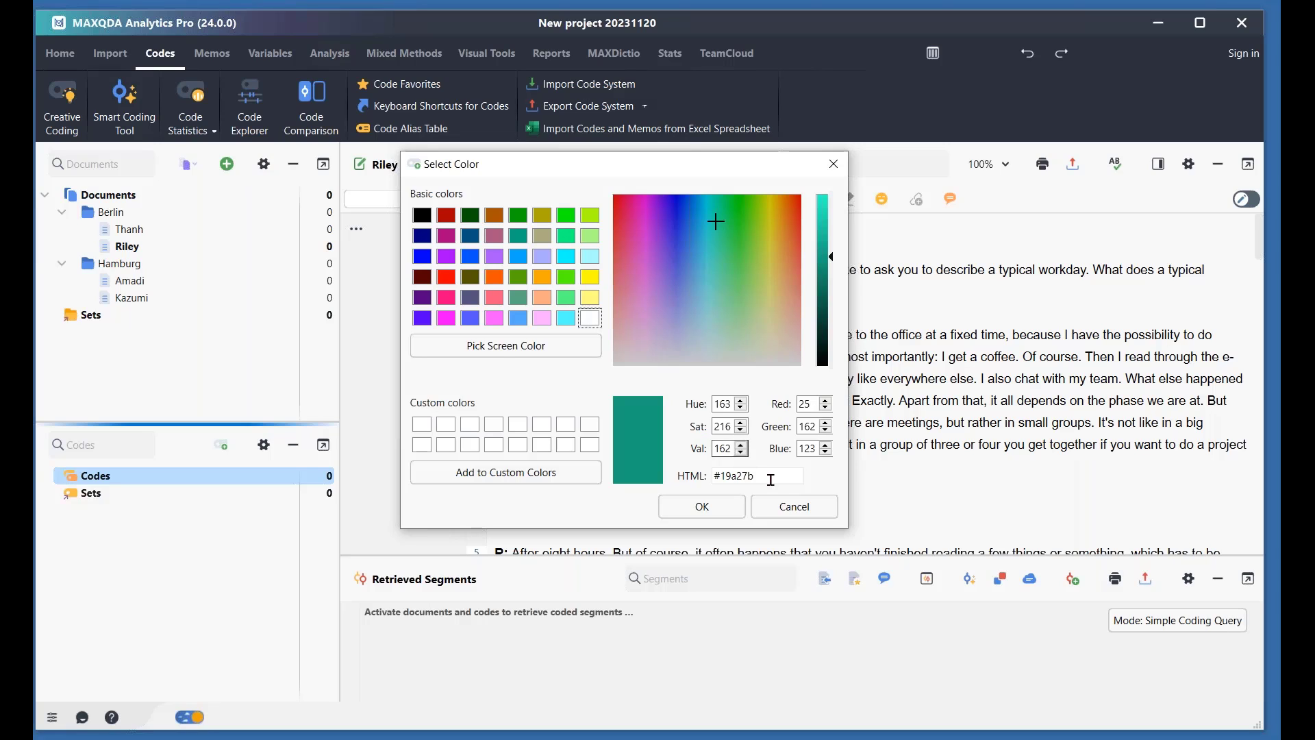
click(792, 509)
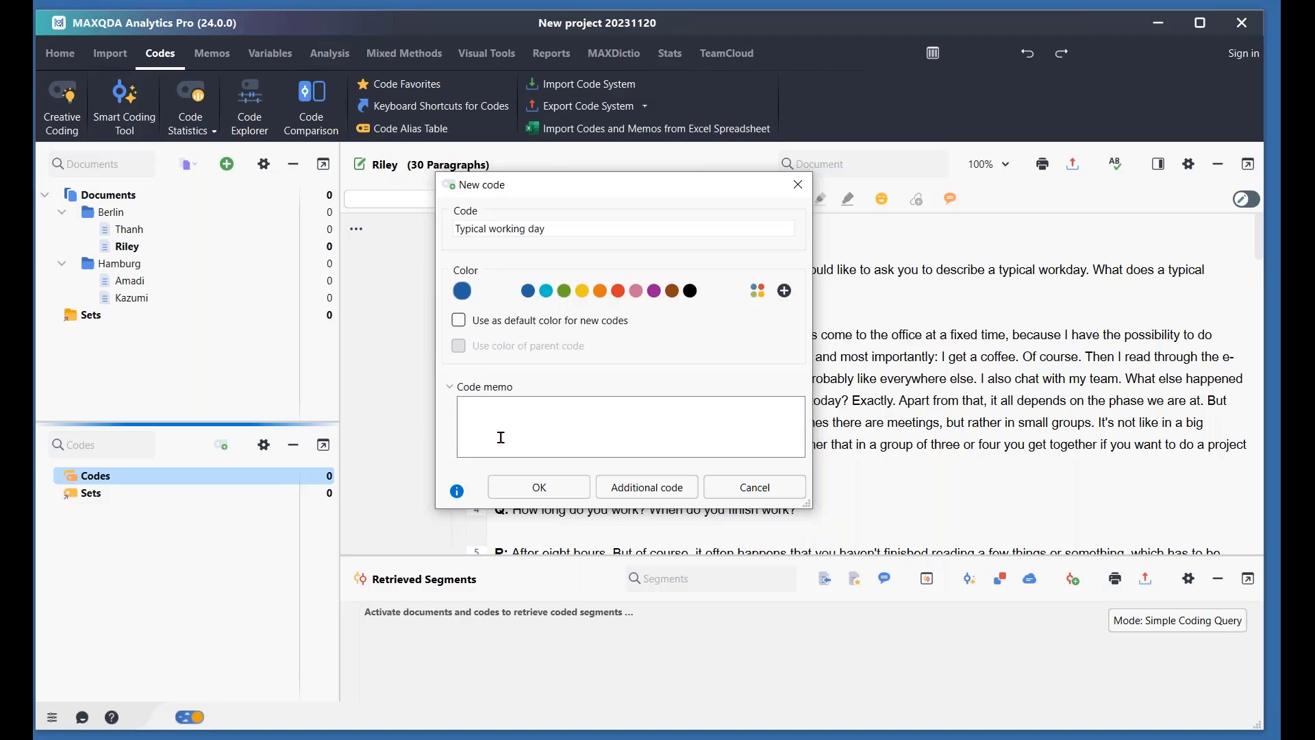
Step: Save the Typical working day code with its blue color and an empty memo
click(553, 488)
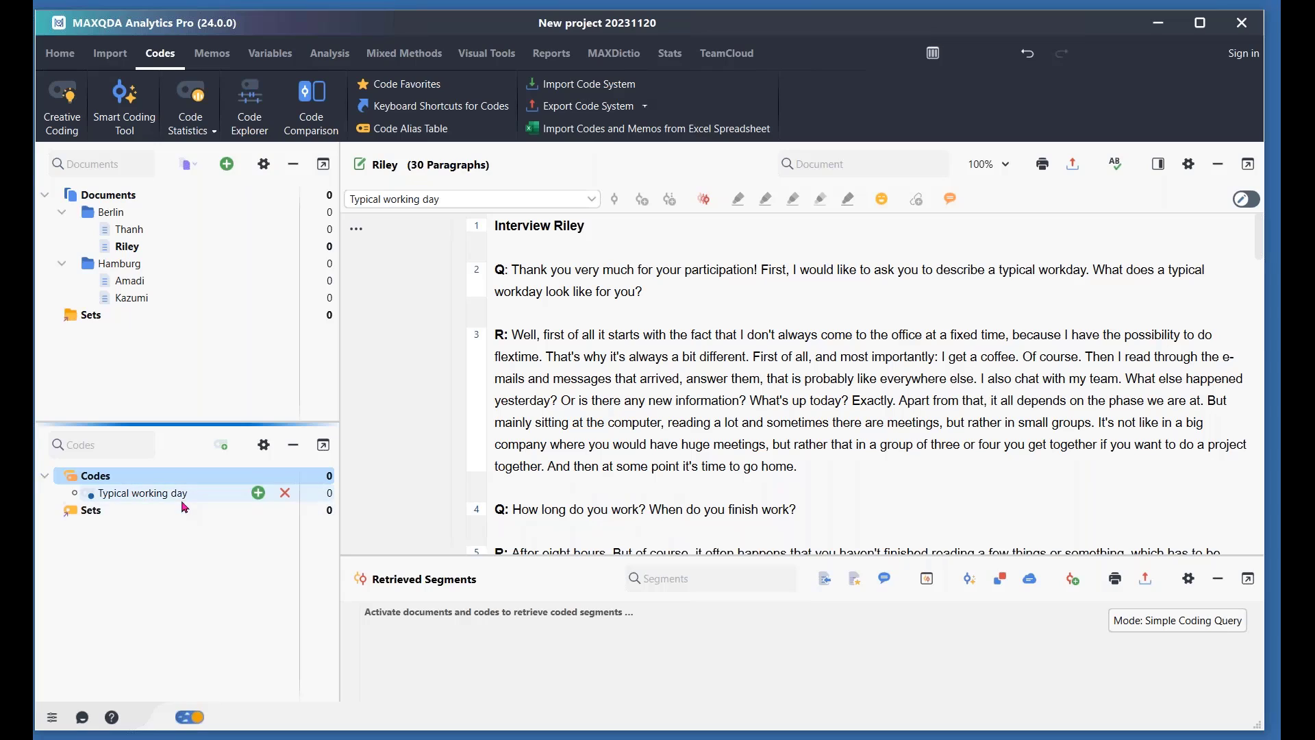
mouse_move(170, 502)
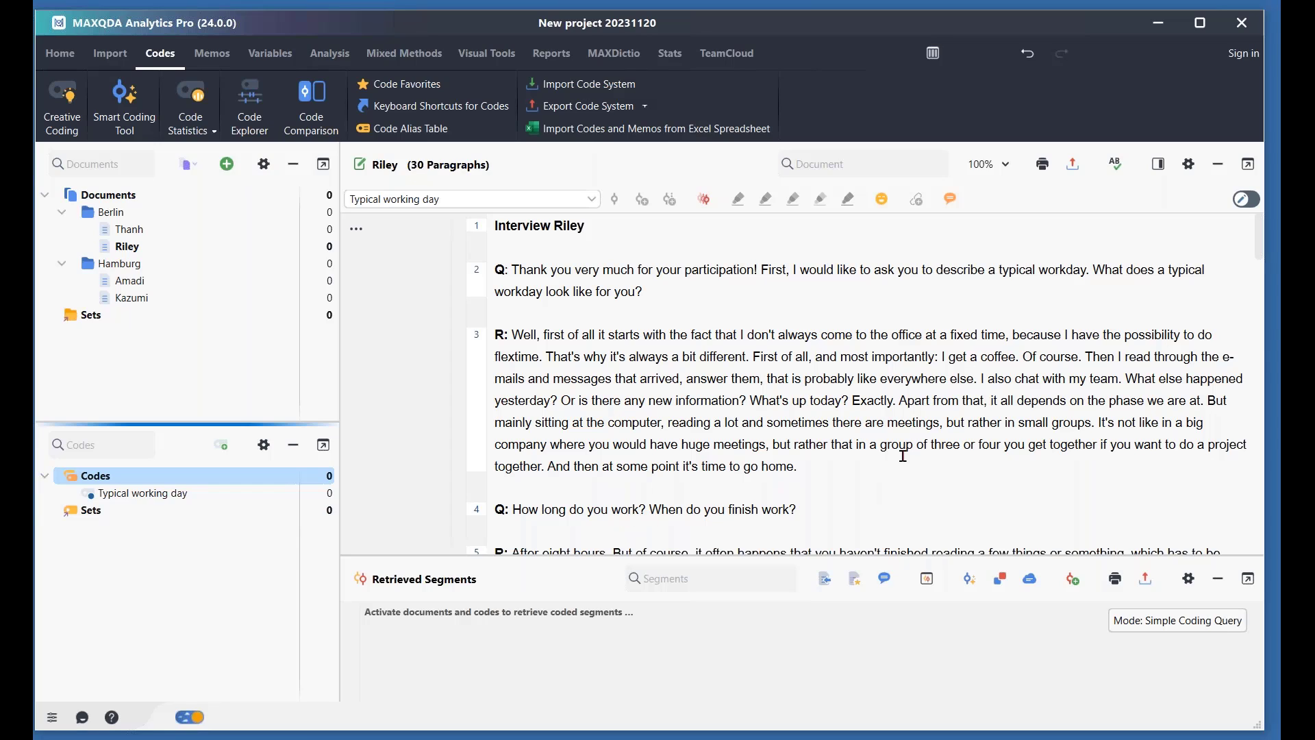
Step: Try selecting a single word, a partial passage and all of paragraph 3 in the Riley interview
double_click(993, 353)
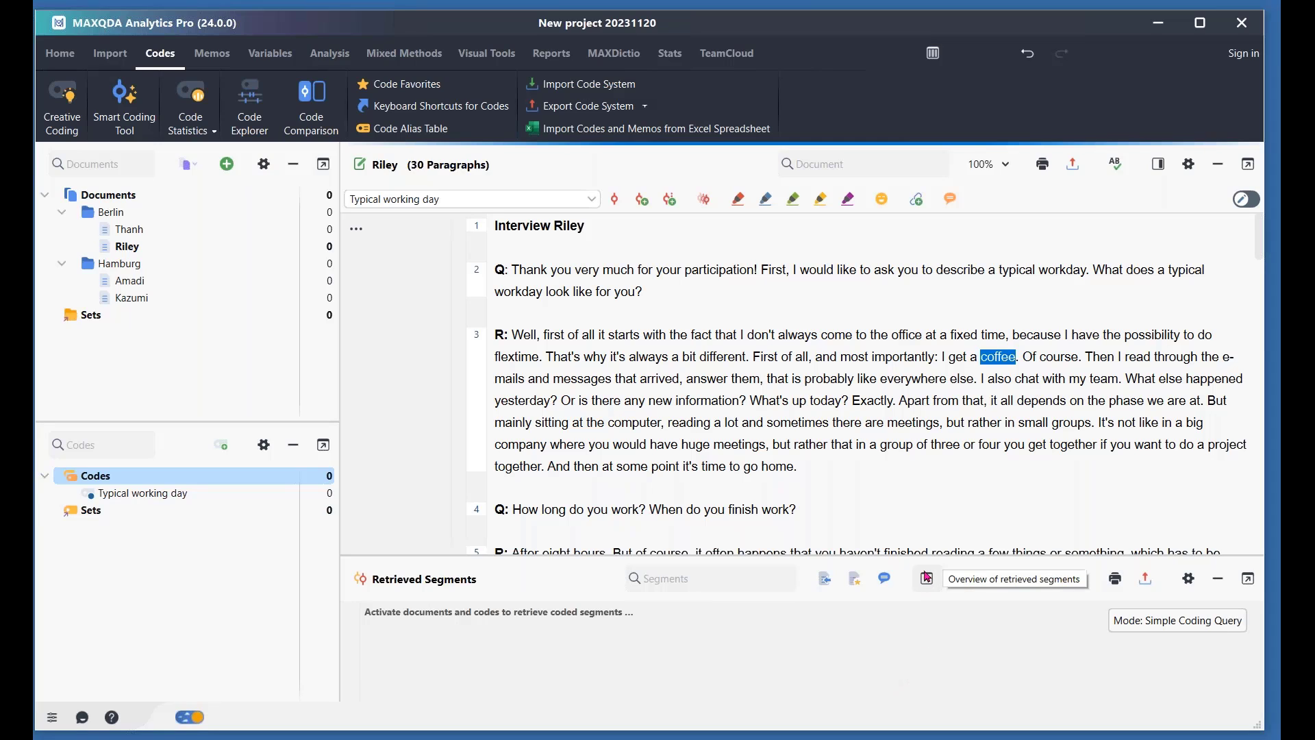
triple_click(781, 401)
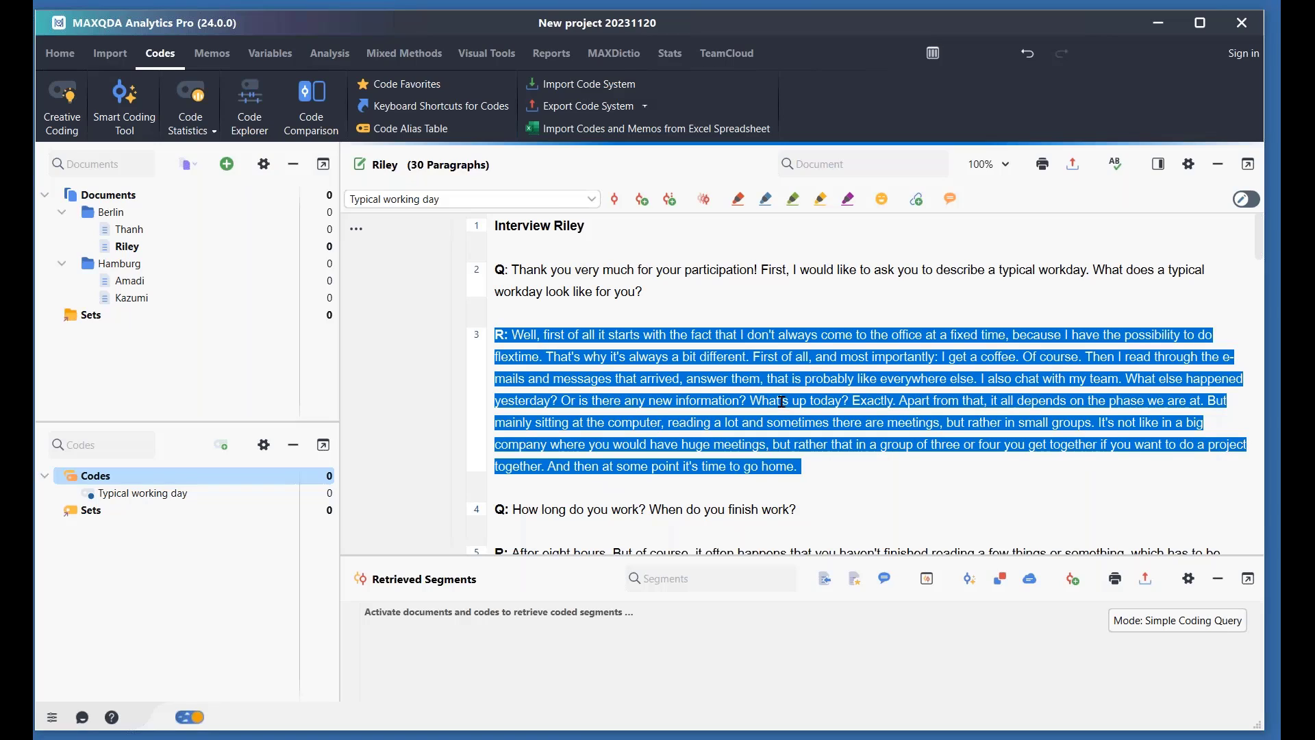
click(936, 498)
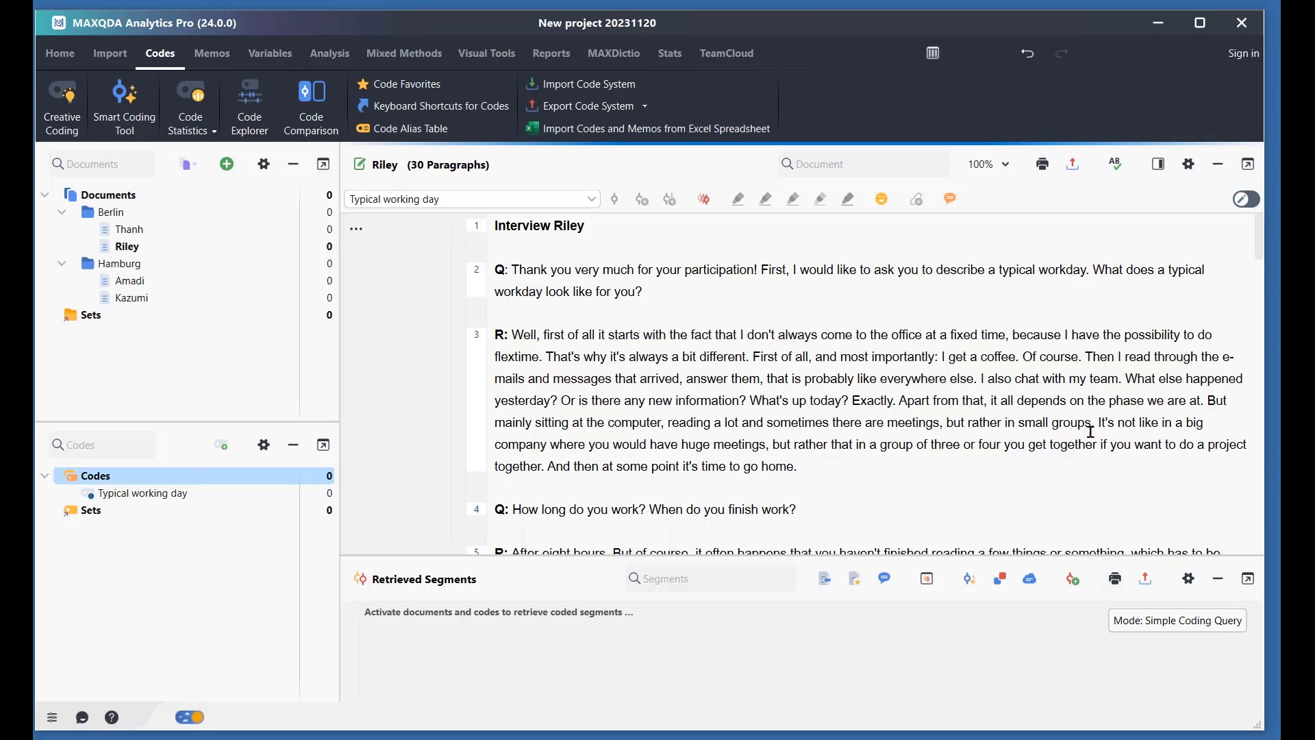
drag(1094, 424, 849, 401)
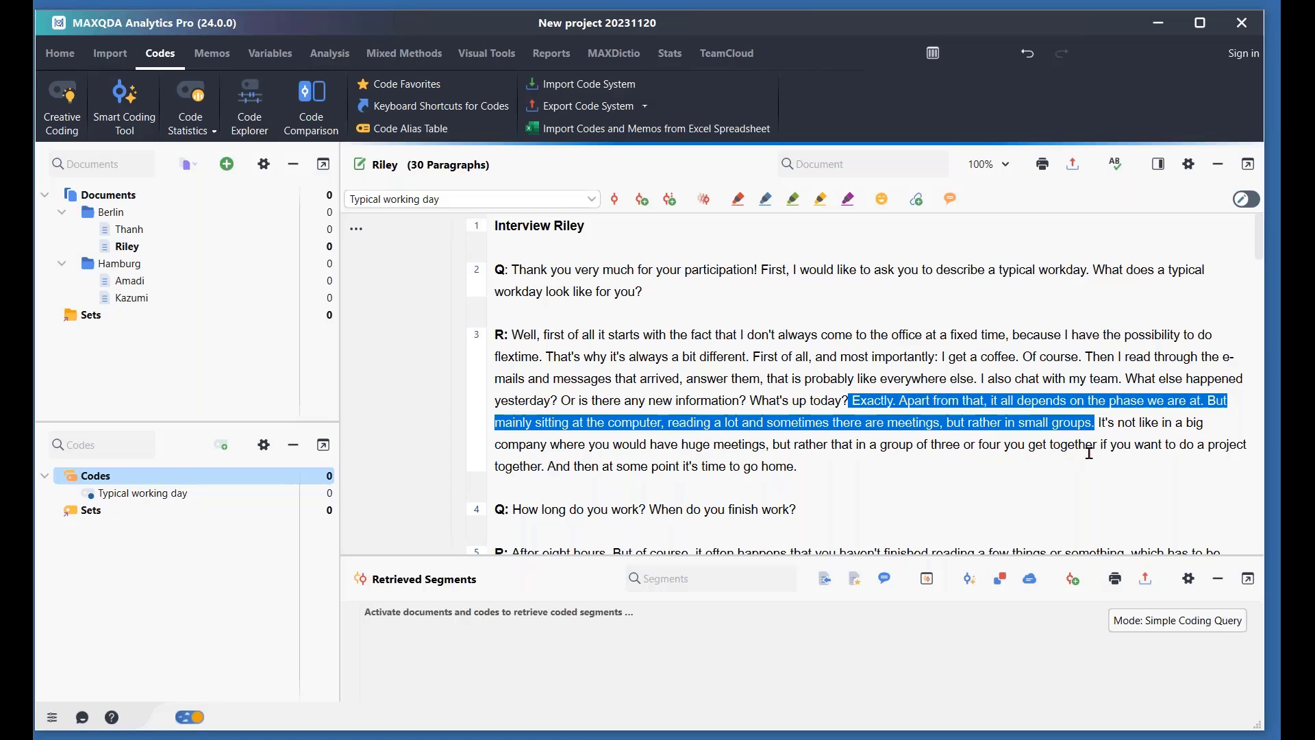
click(1068, 498)
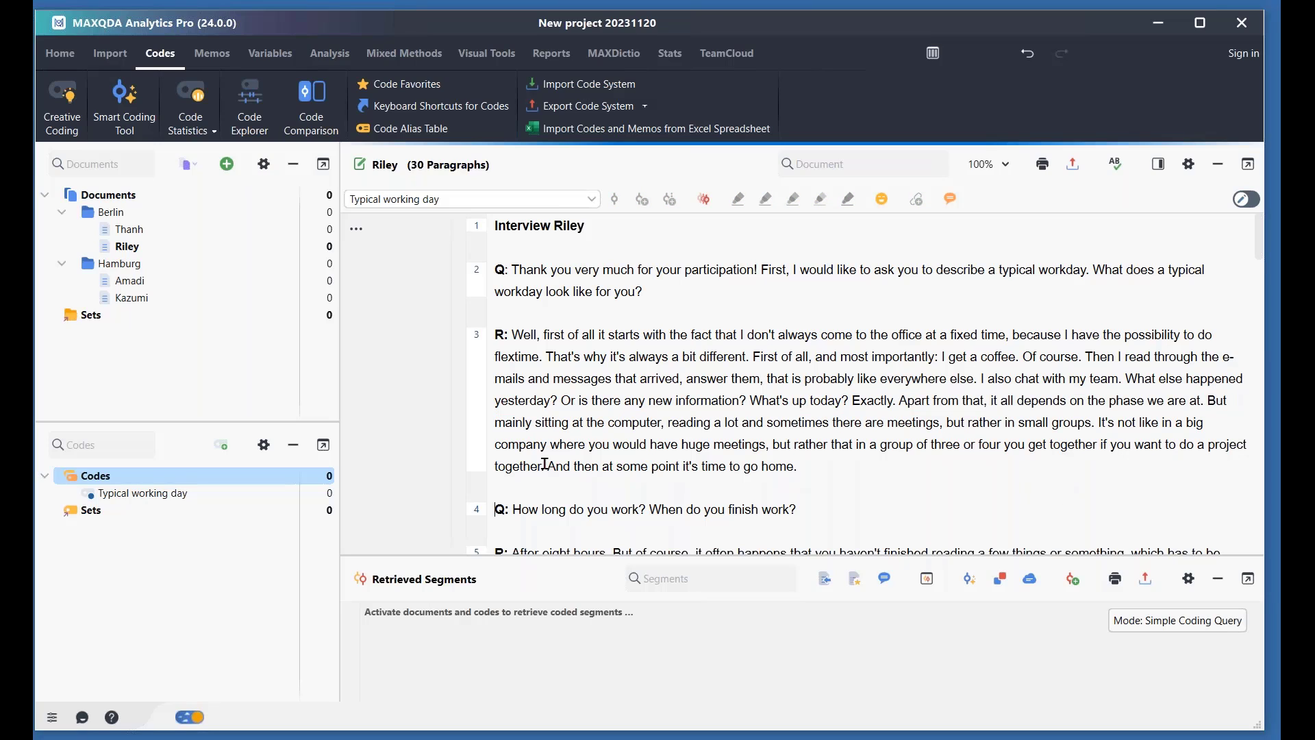
click(478, 339)
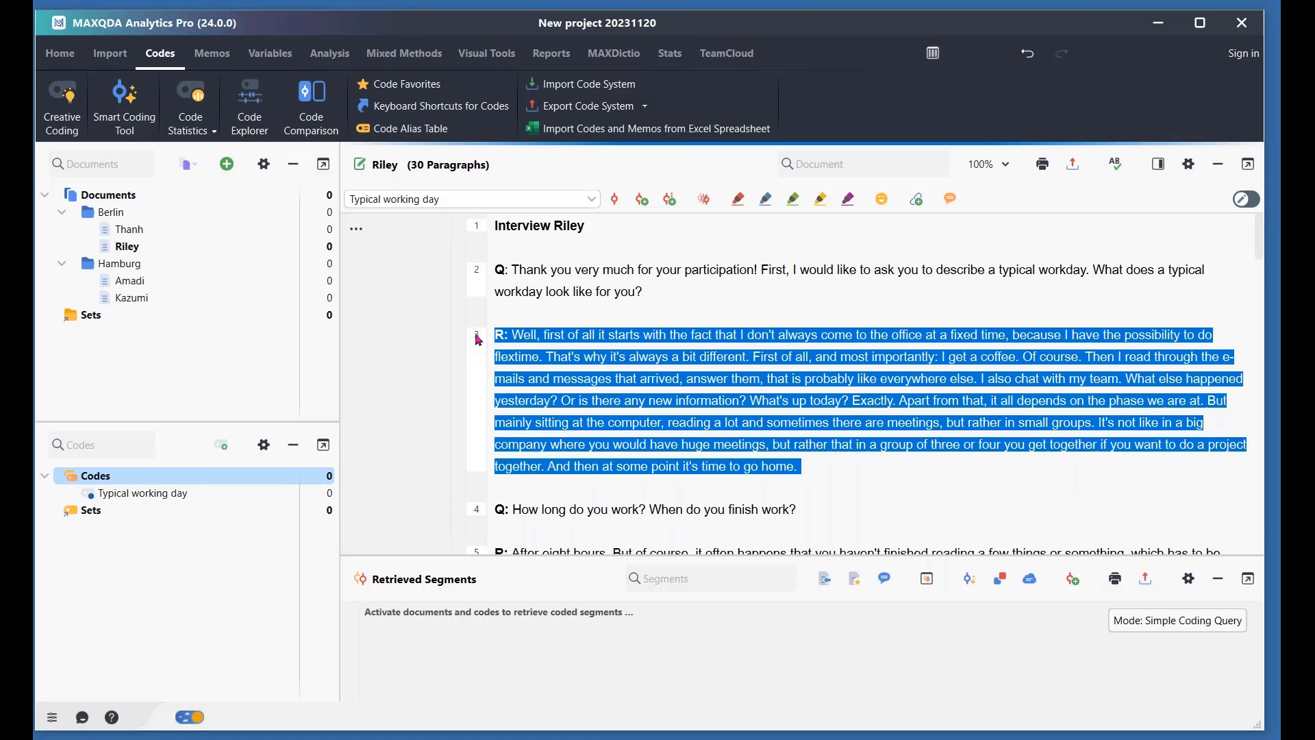
click(952, 510)
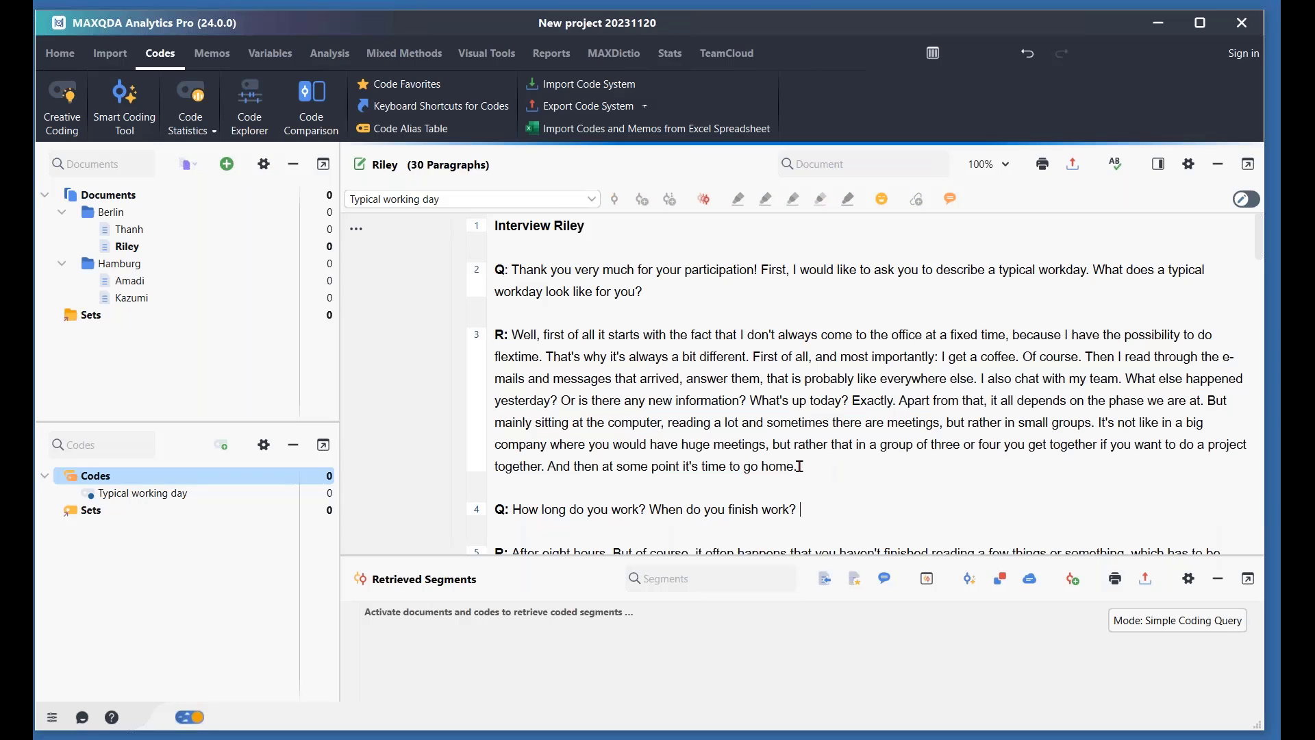
Step: Code the Riley passage from the typical-workday question in paragraph 2 through the end of paragraph 3 with Typical working day
drag(799, 467, 759, 274)
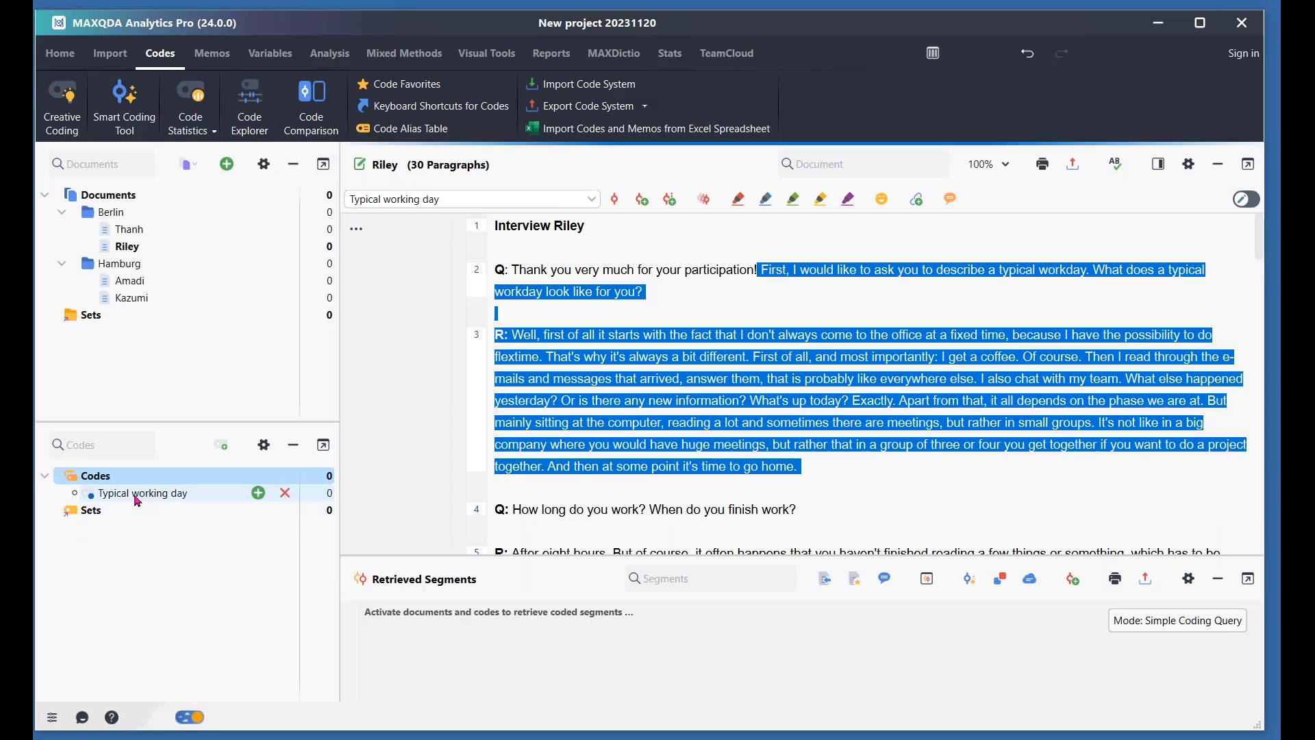
drag(137, 499, 653, 381)
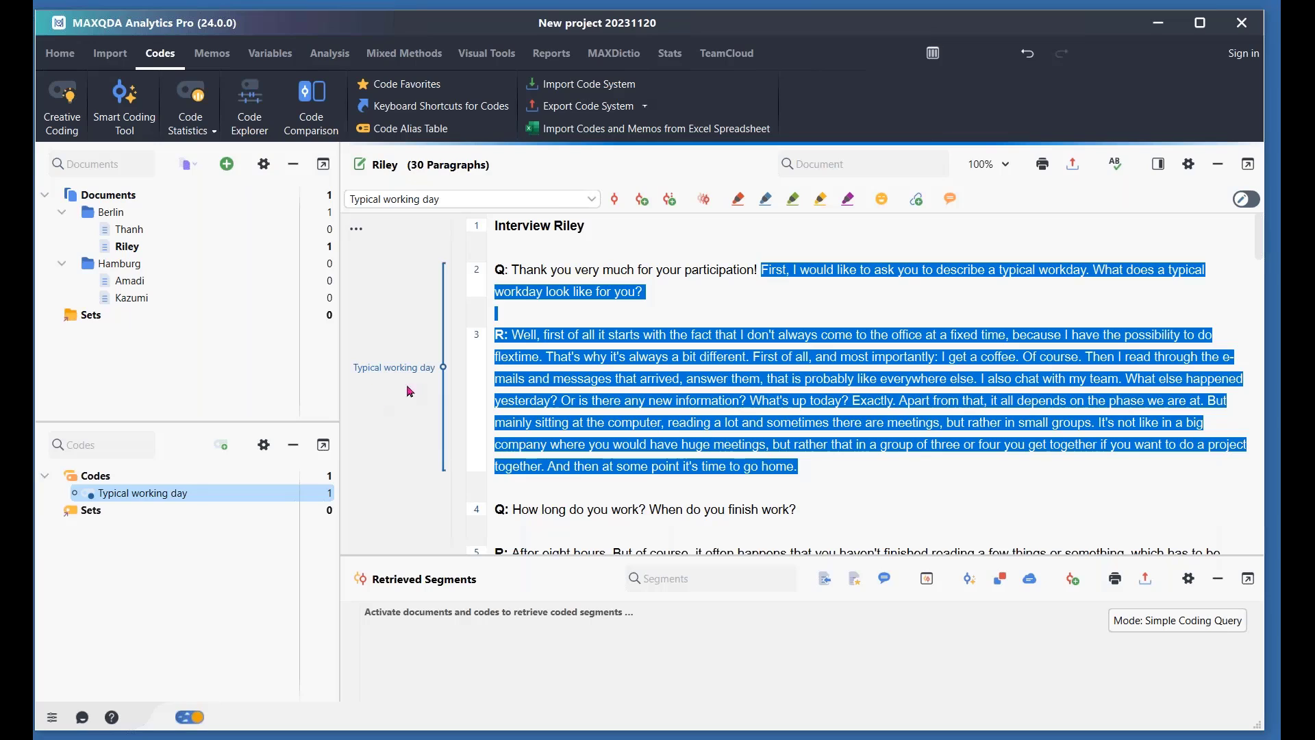
mouse_move(407, 384)
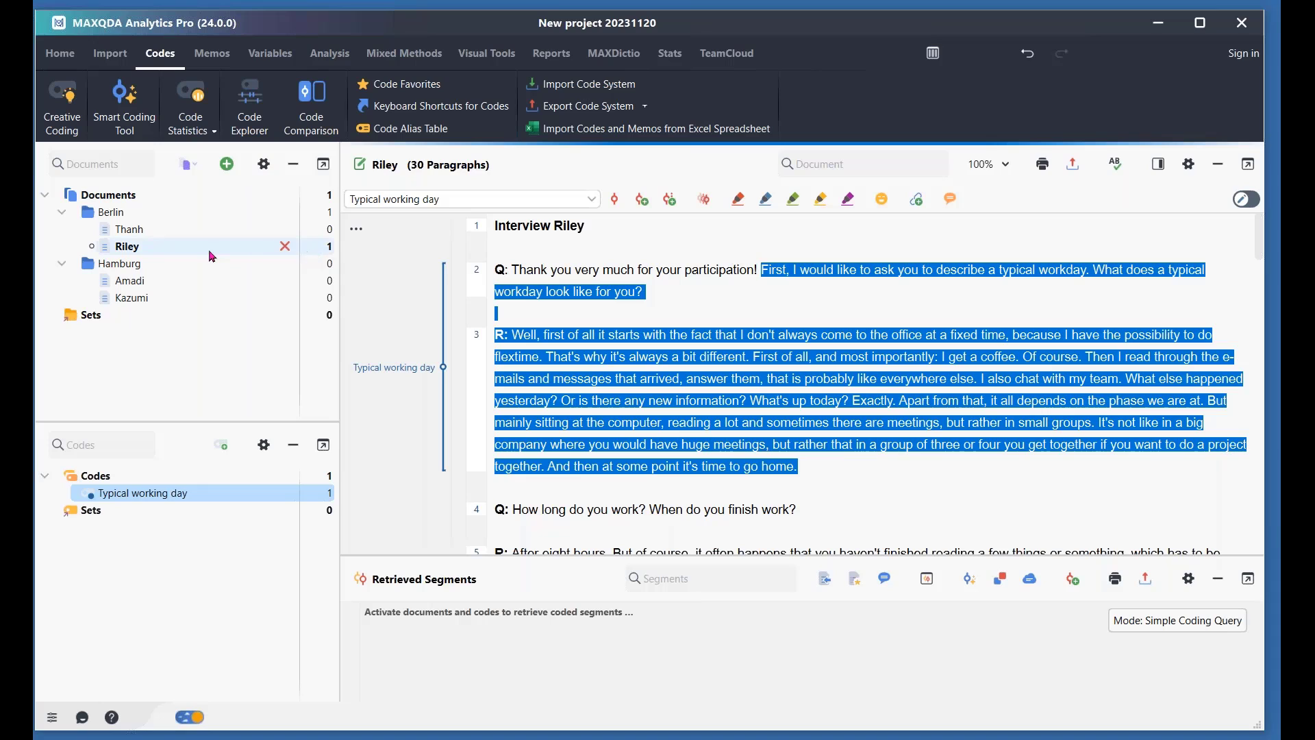
click(894, 492)
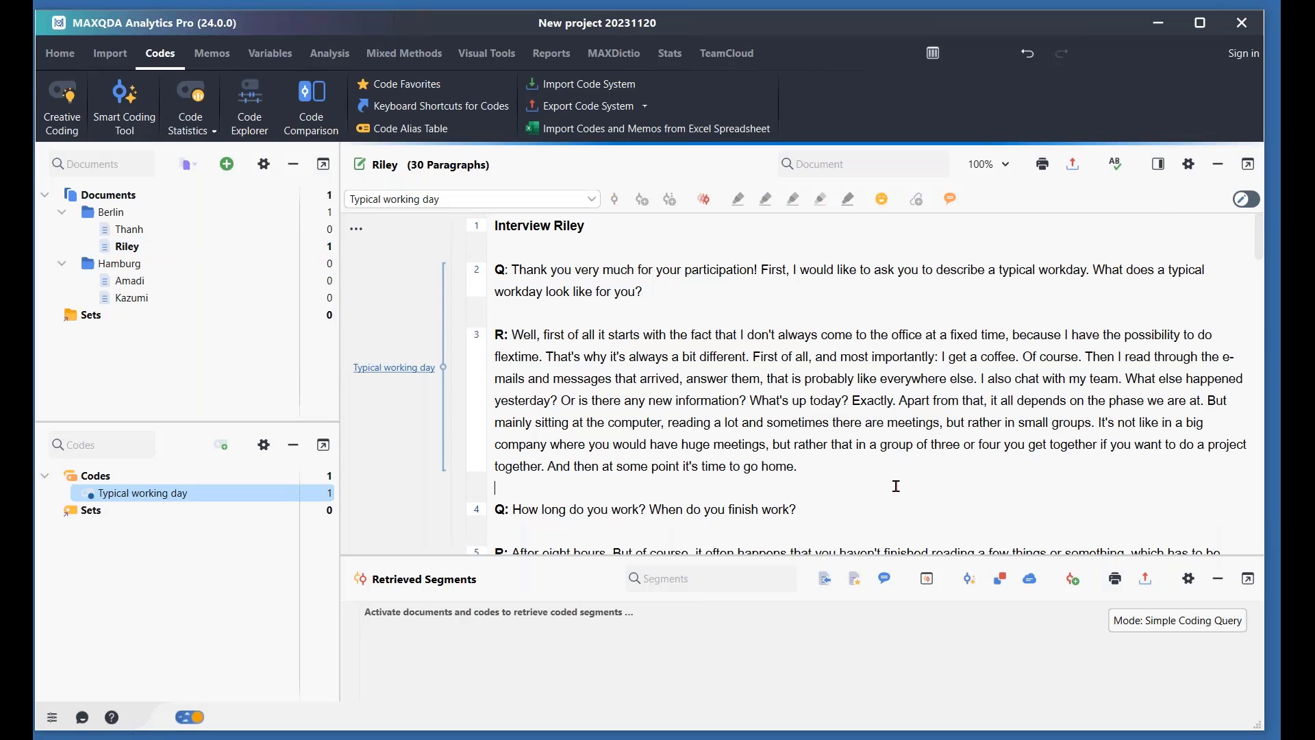
Step: Open the Thanh interview and code the typical-workday question in paragraph 4 plus the whole paragraph 5 answer with Typical working day
scroll(892, 481, down, 1)
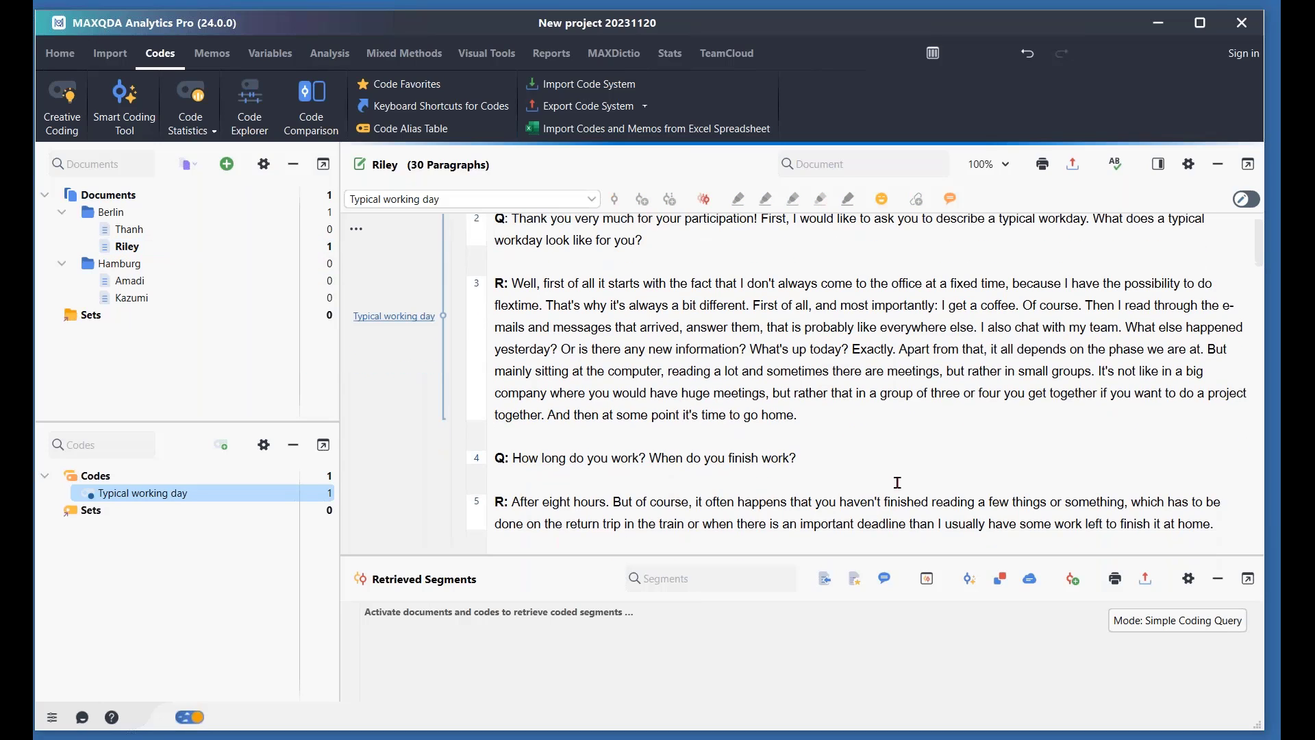
double_click(137, 234)
scroll(752, 330, down, 1)
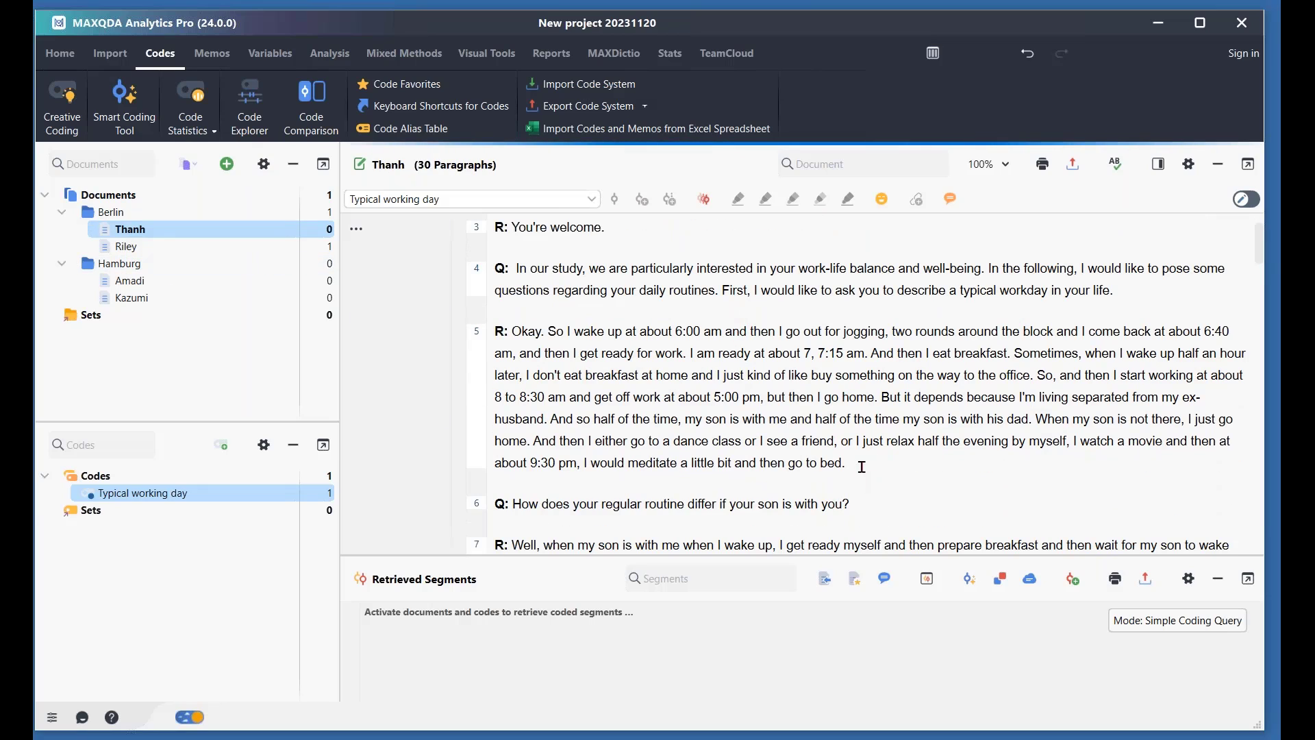
drag(863, 461, 718, 288)
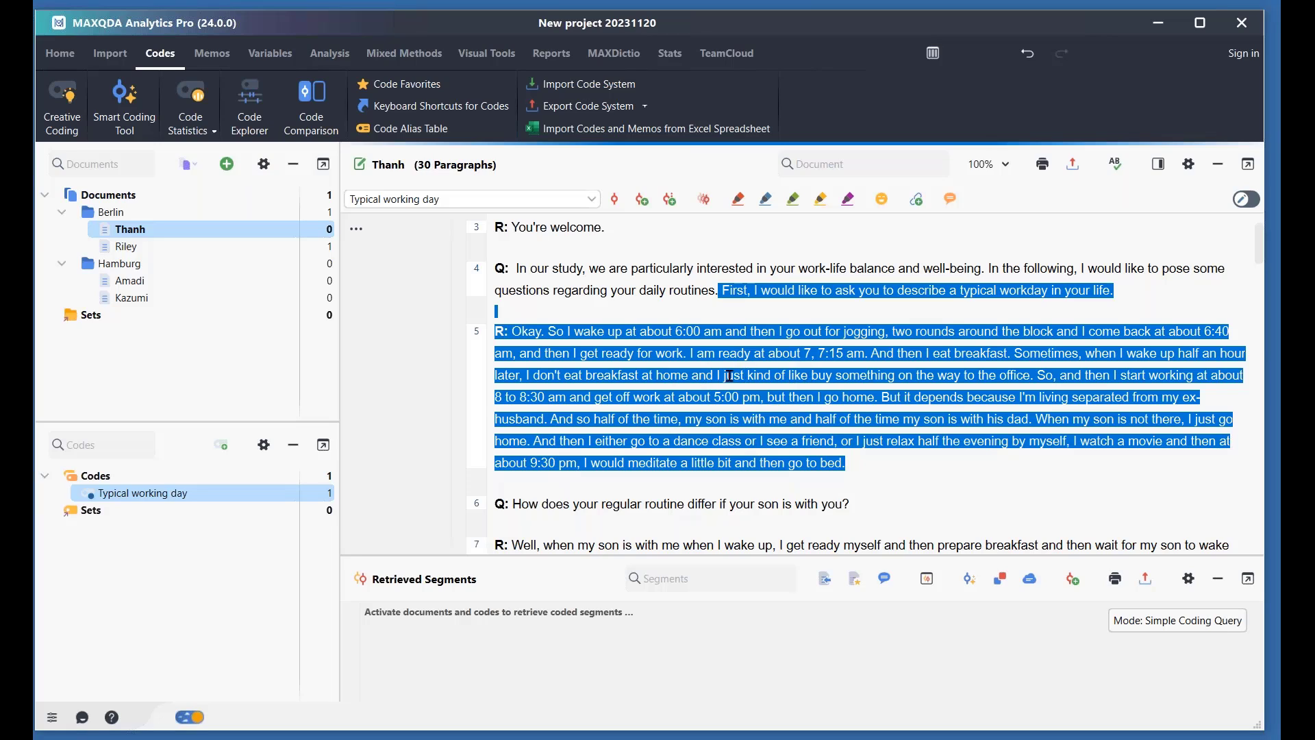
drag(729, 375, 196, 502)
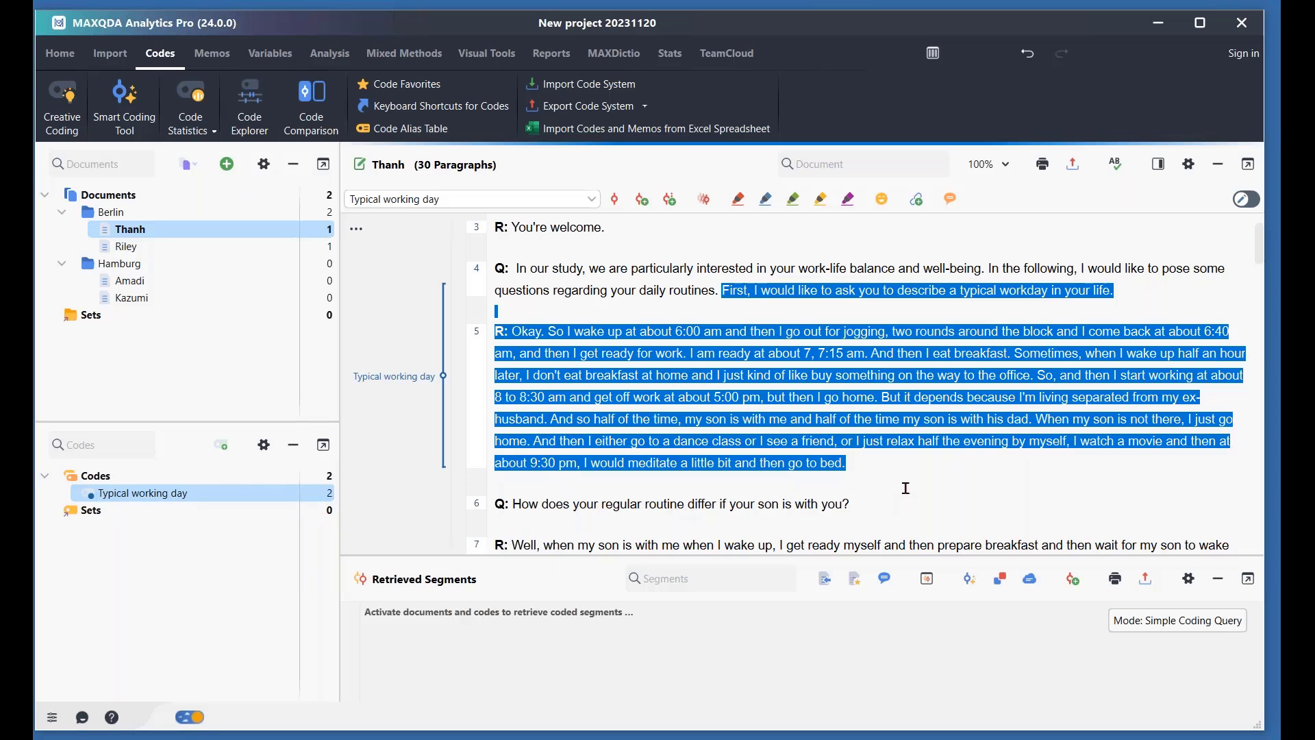
click(974, 480)
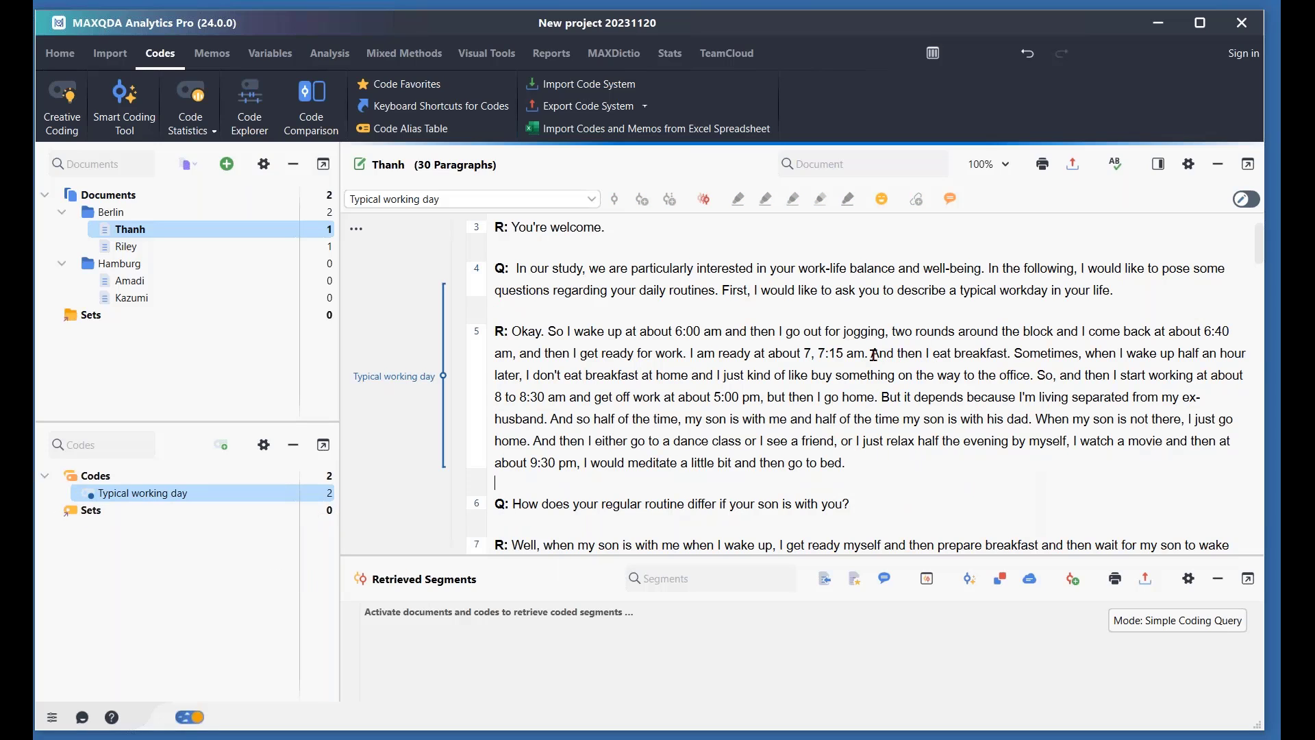
Step: Create a green subcode named Food under the Typical working day code
drag(875, 354, 1012, 354)
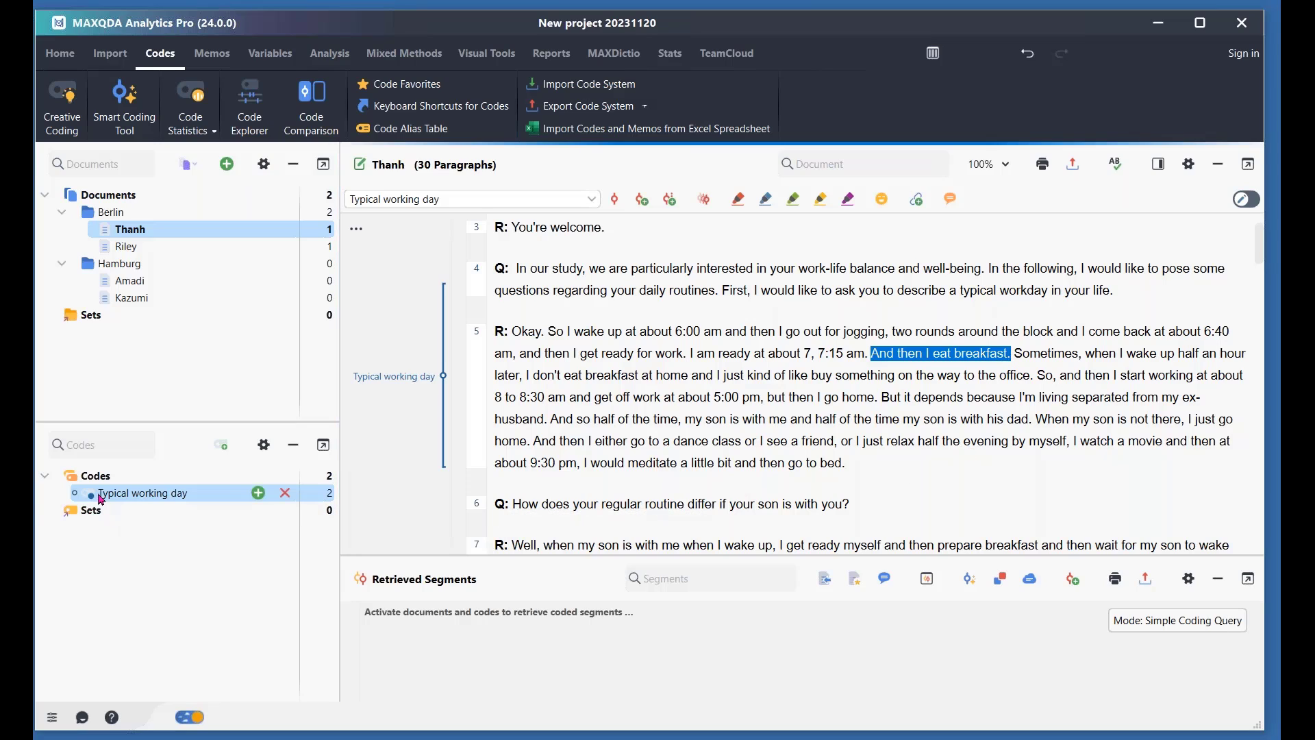
click(260, 496)
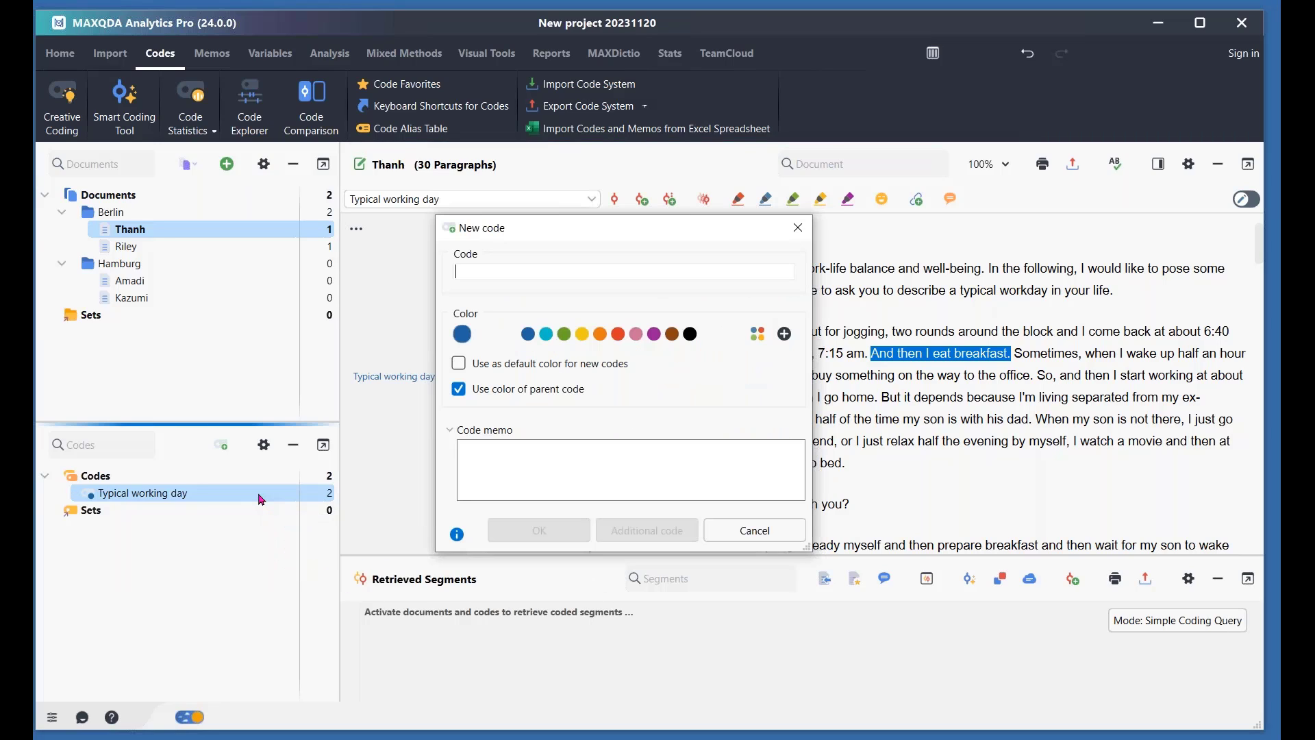
text(Food)
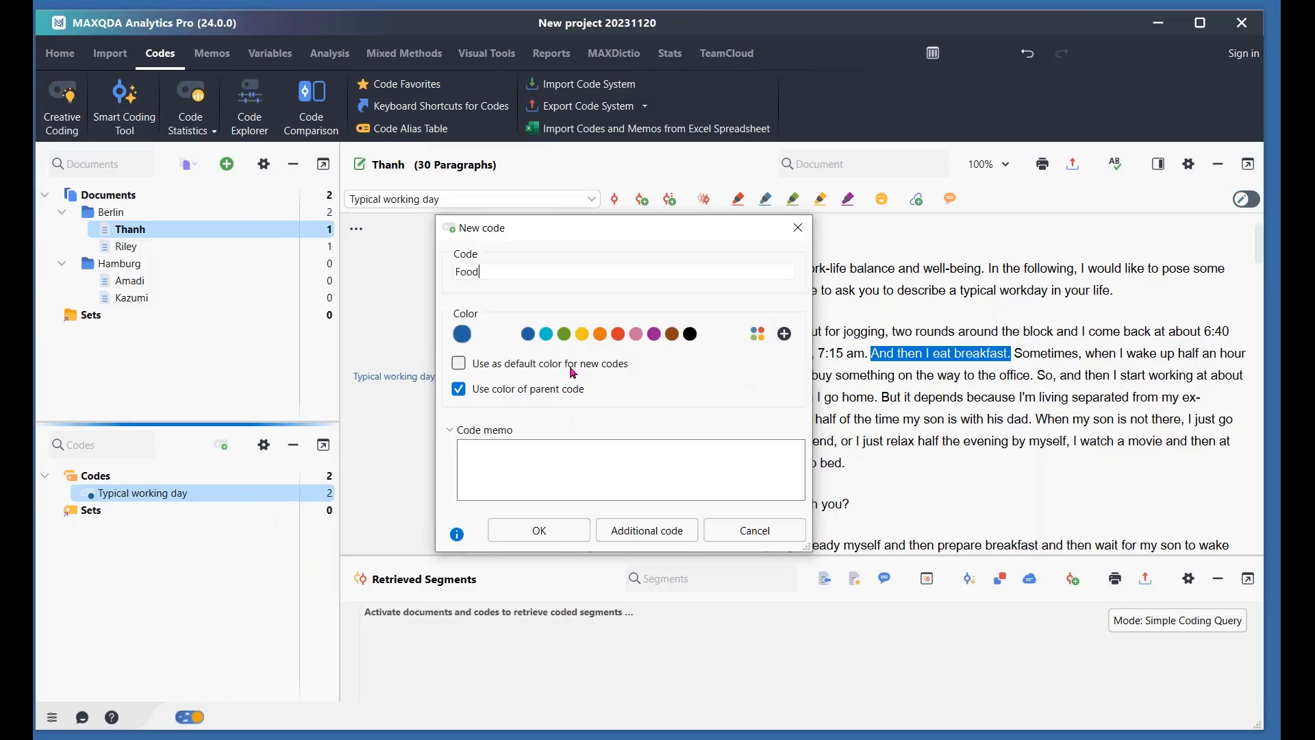
click(564, 333)
click(540, 530)
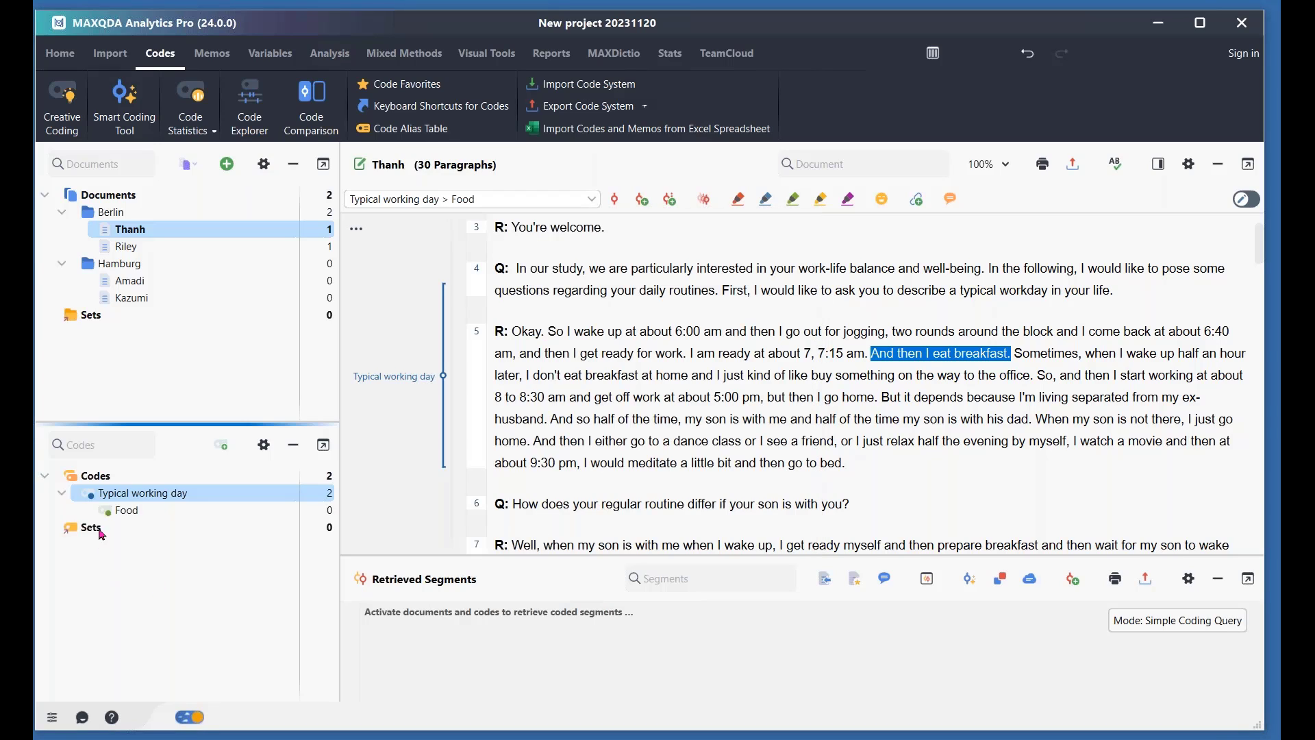
Step: Code the paragraph 5 passage from "And then I eat breakfast" through "on the way to the office." with Food
mouse_move(115, 515)
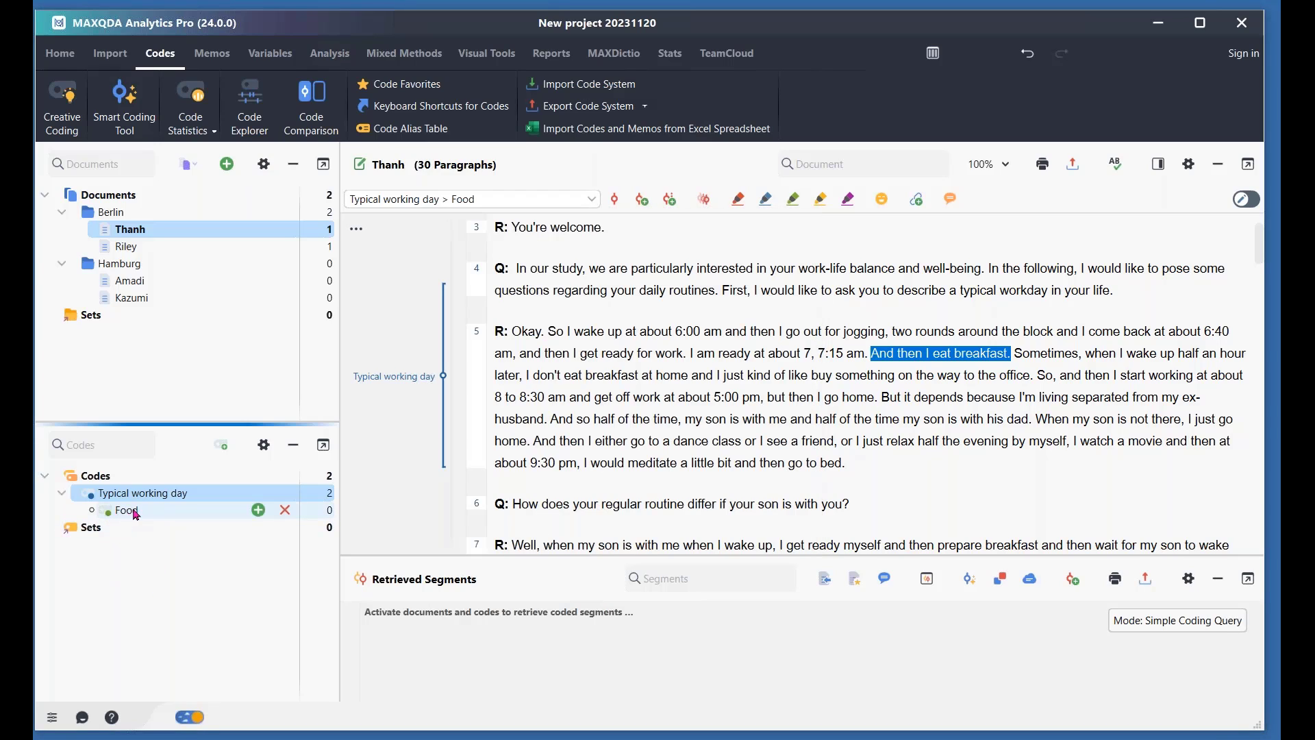
click(938, 525)
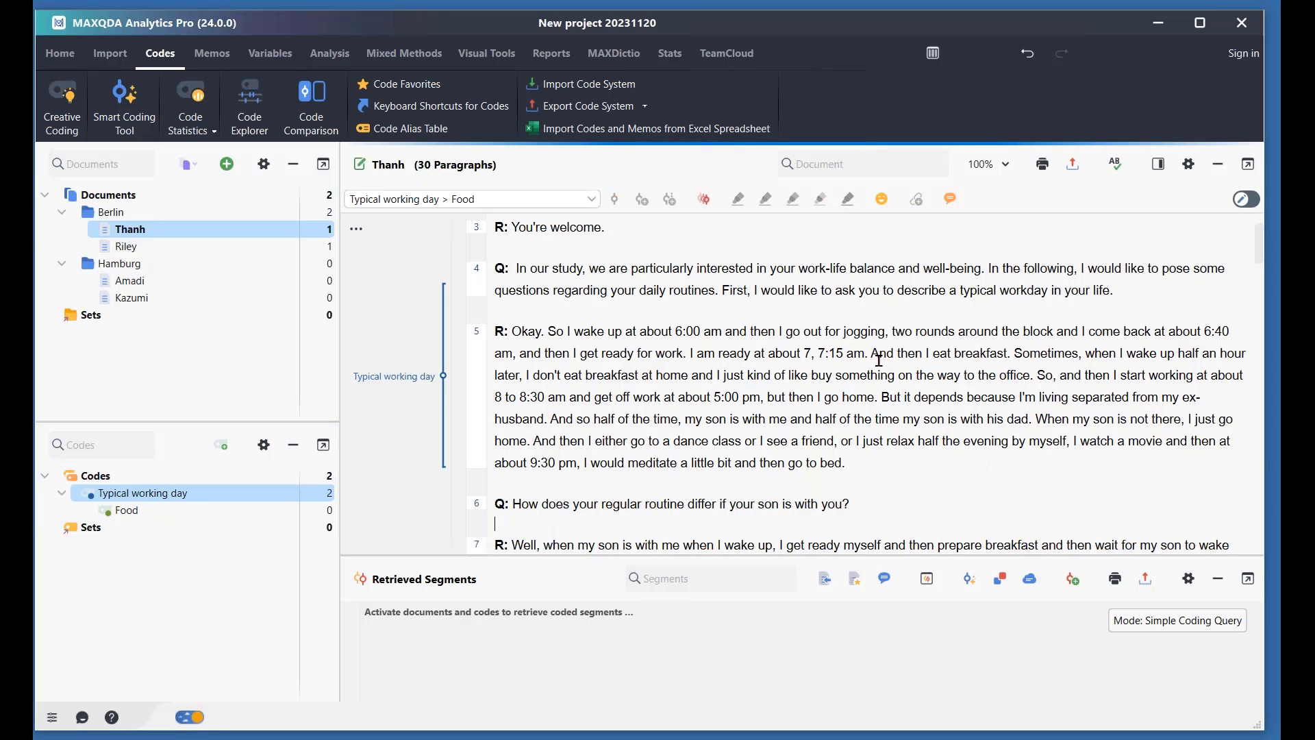
drag(869, 353, 1037, 375)
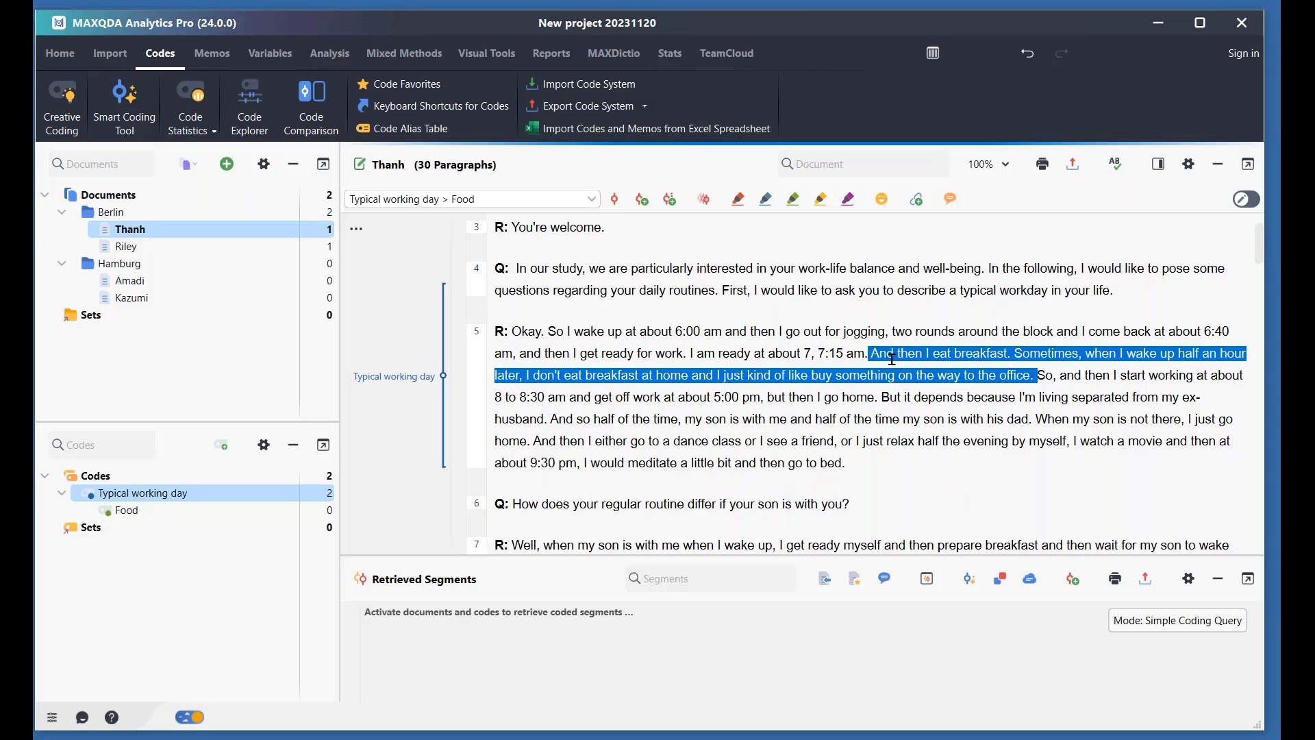
drag(892, 358, 217, 506)
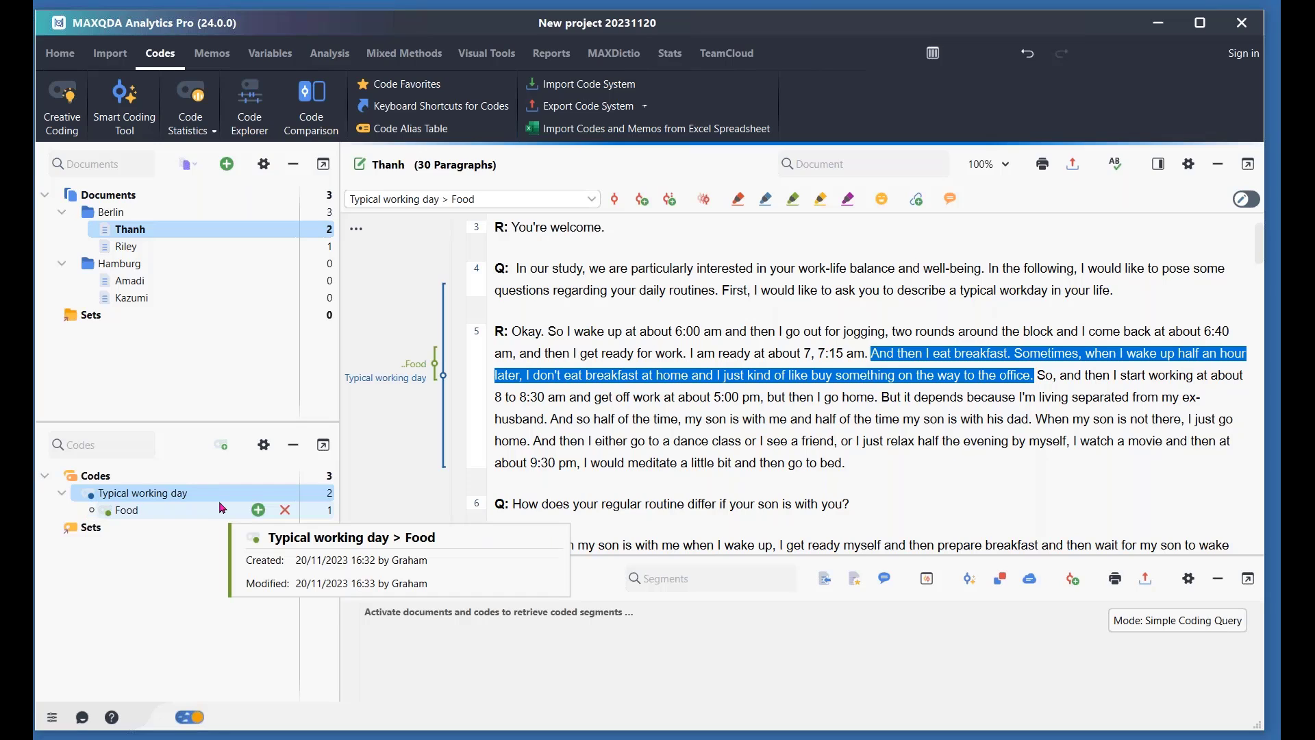
Step: Add an orange subcode named Family under Typical working day and continue with an additional code
scroll(919, 423, down, 3)
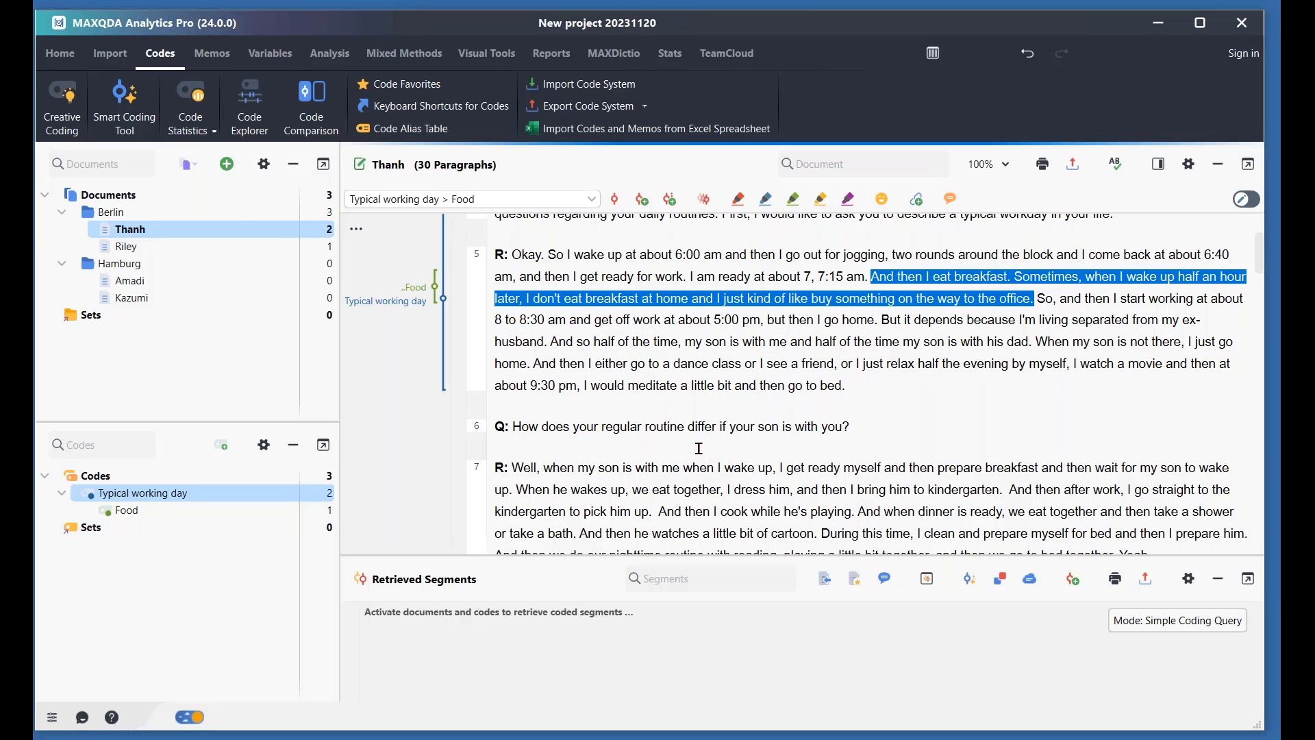
scroll(698, 448, down, 1)
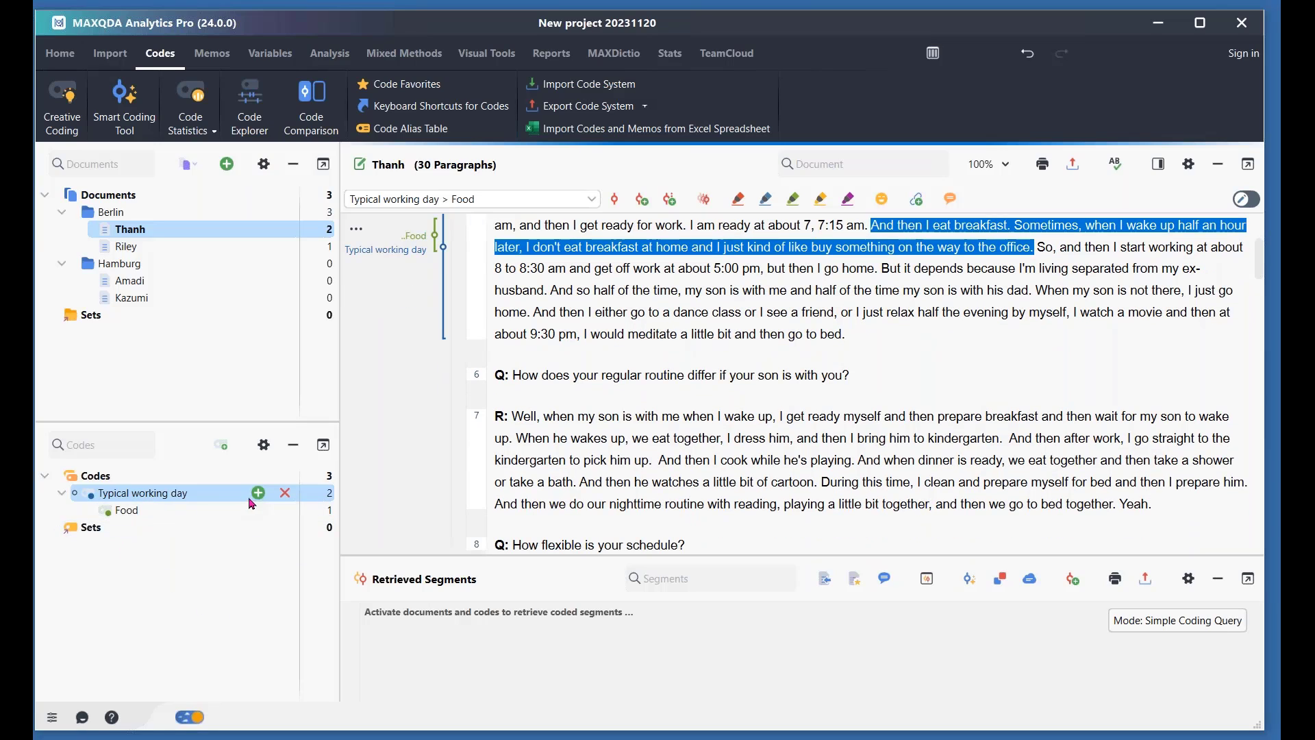
click(258, 492)
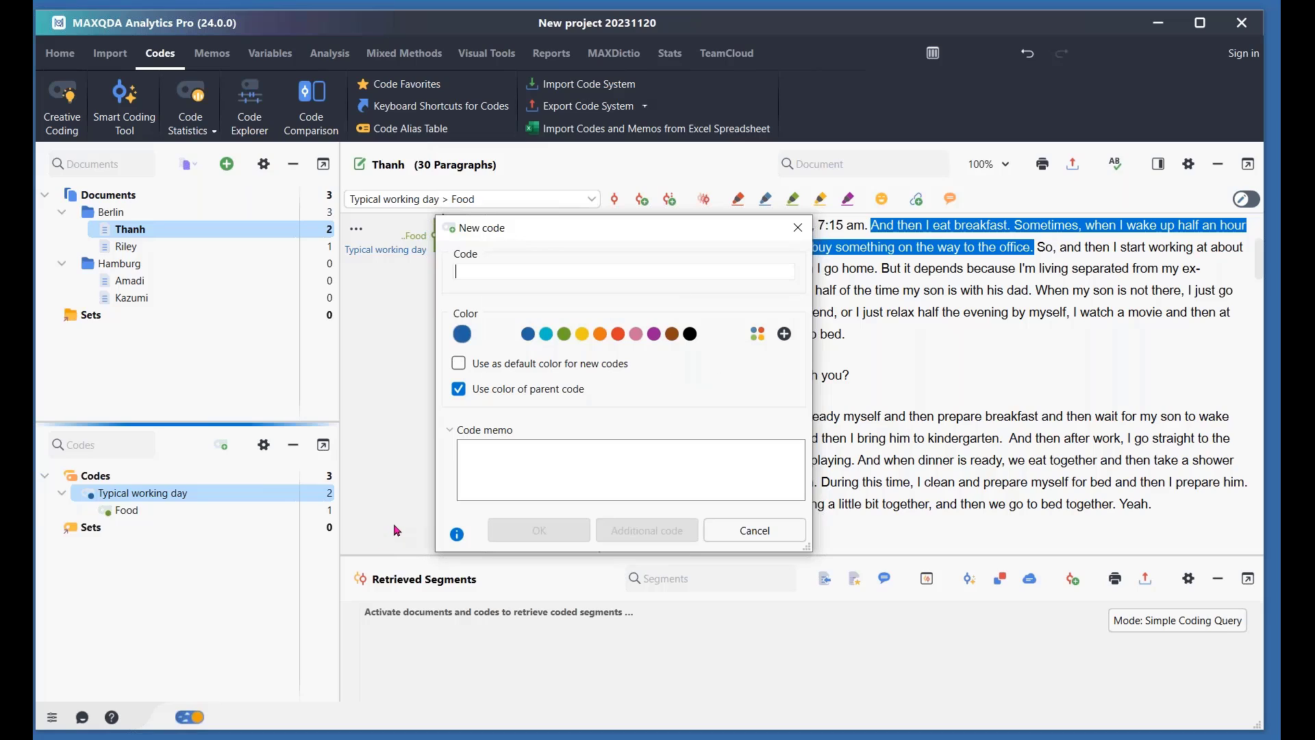
text(Family)
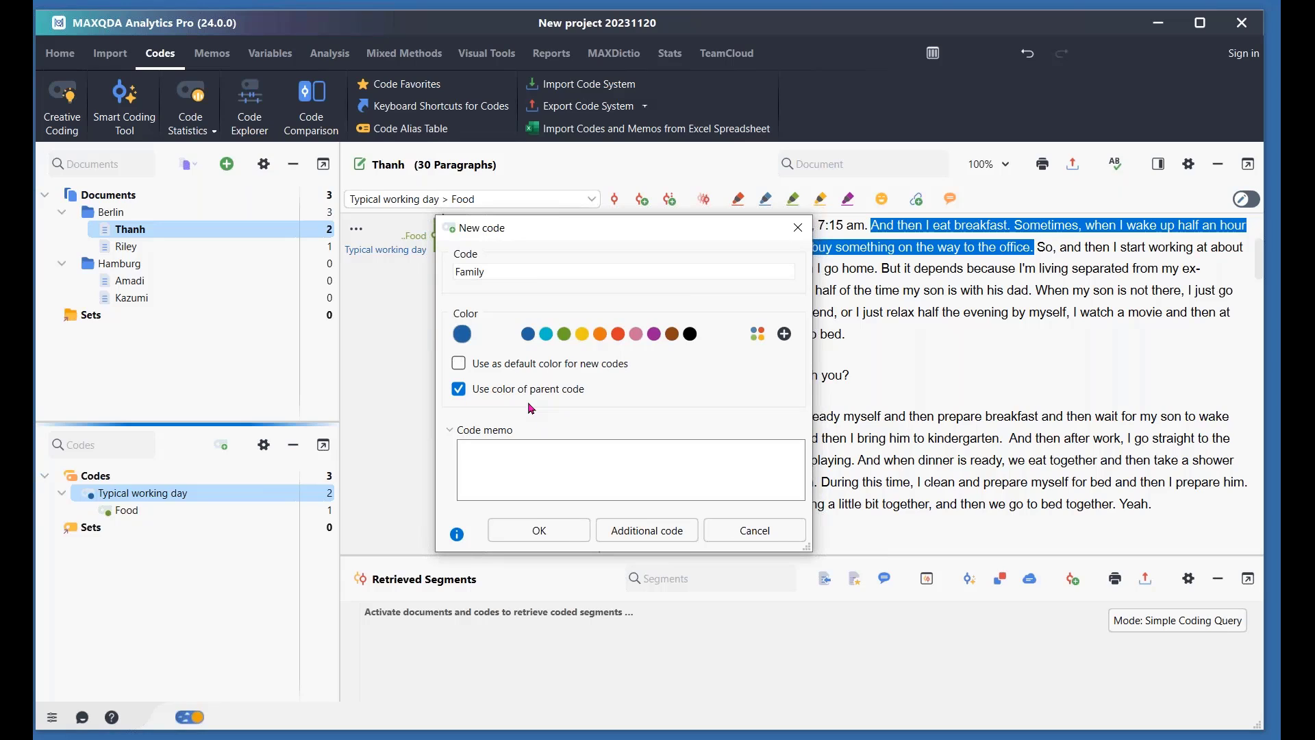
click(548, 394)
click(601, 334)
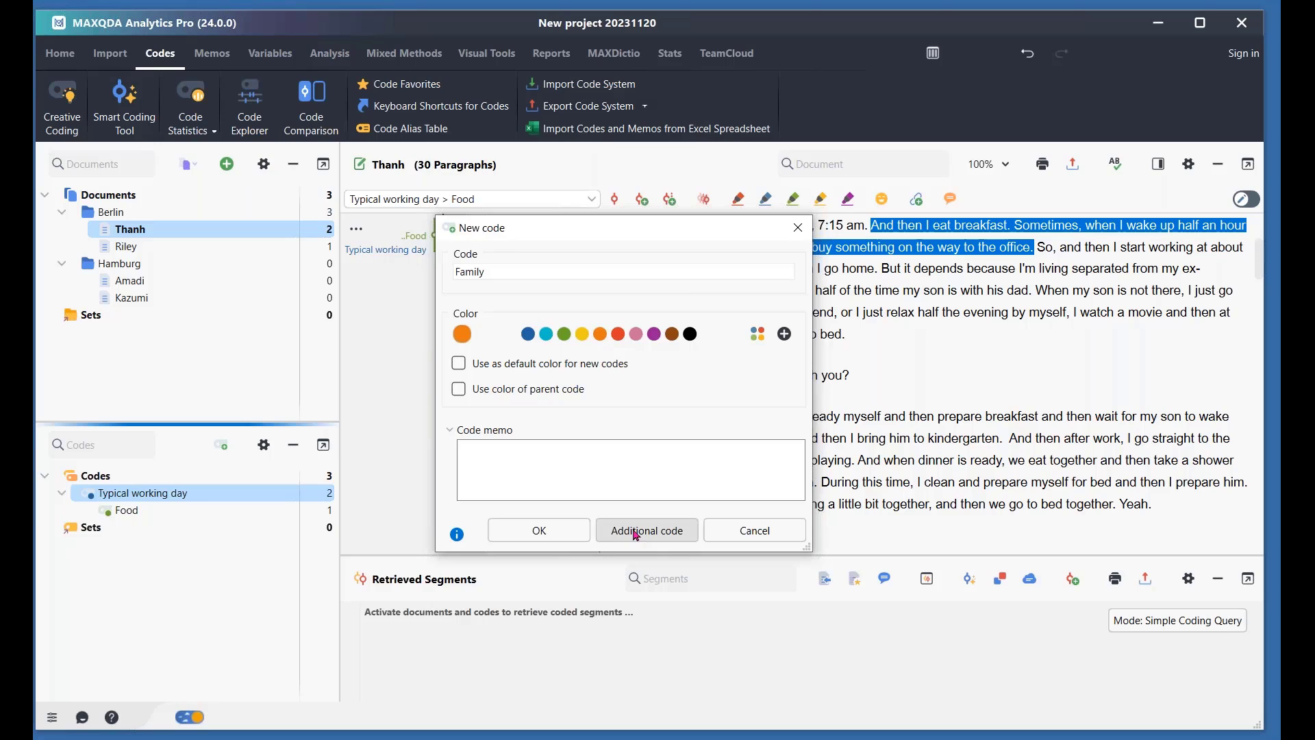
click(638, 533)
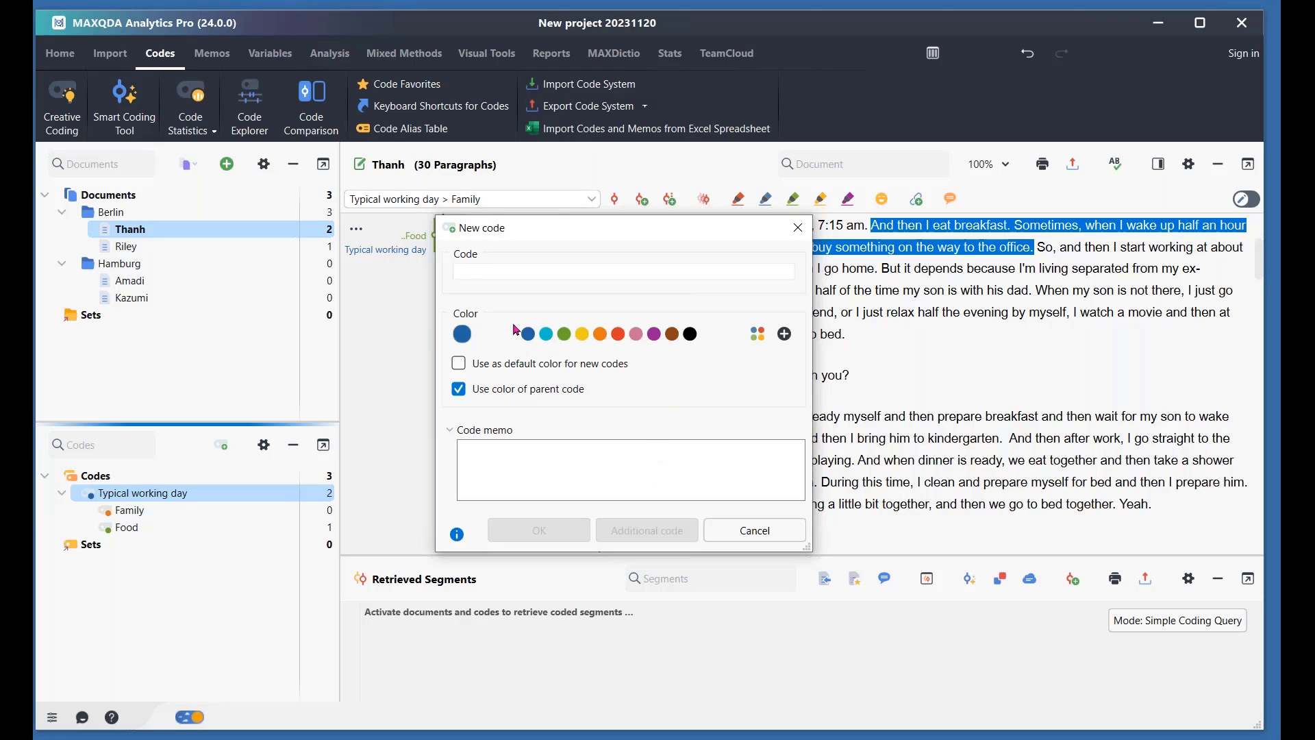
Step: Add a yellow subcode named Travelling under Typical working day and clear the text selection
text(Travelling)
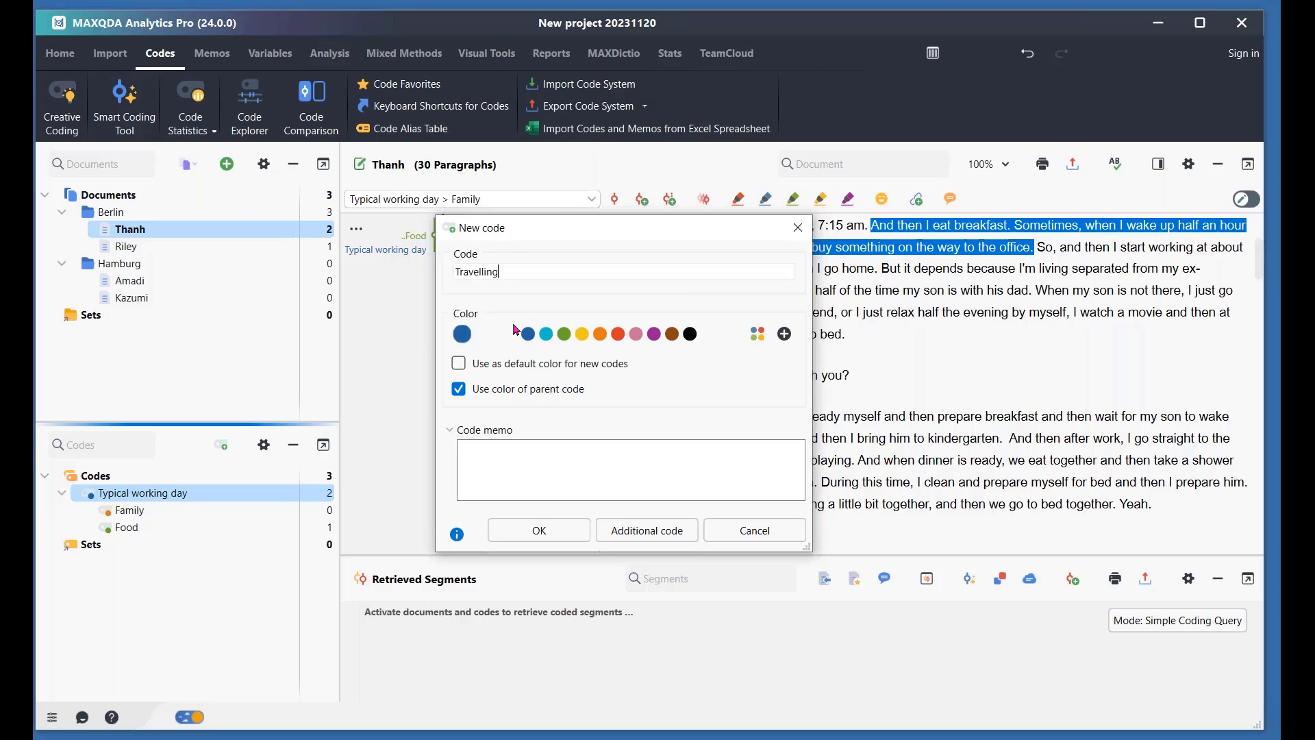
click(582, 334)
click(552, 535)
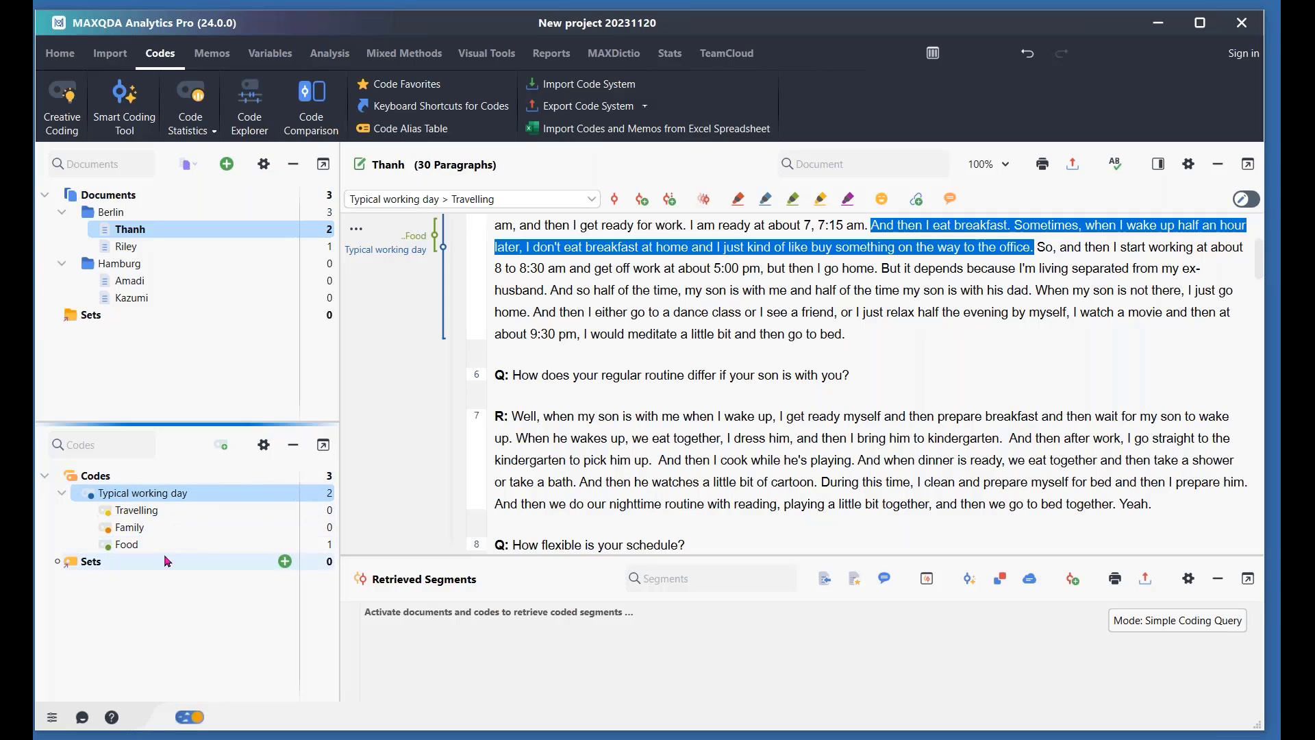
mouse_move(141, 522)
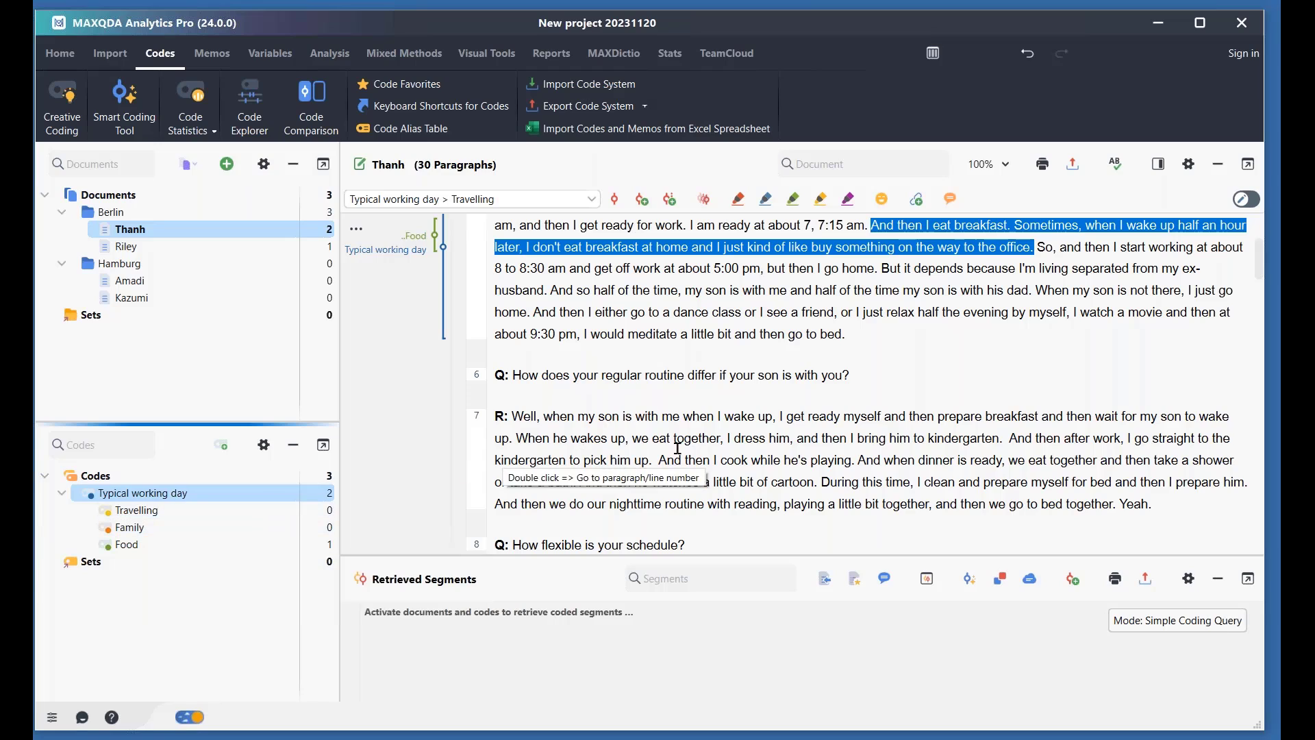
click(909, 357)
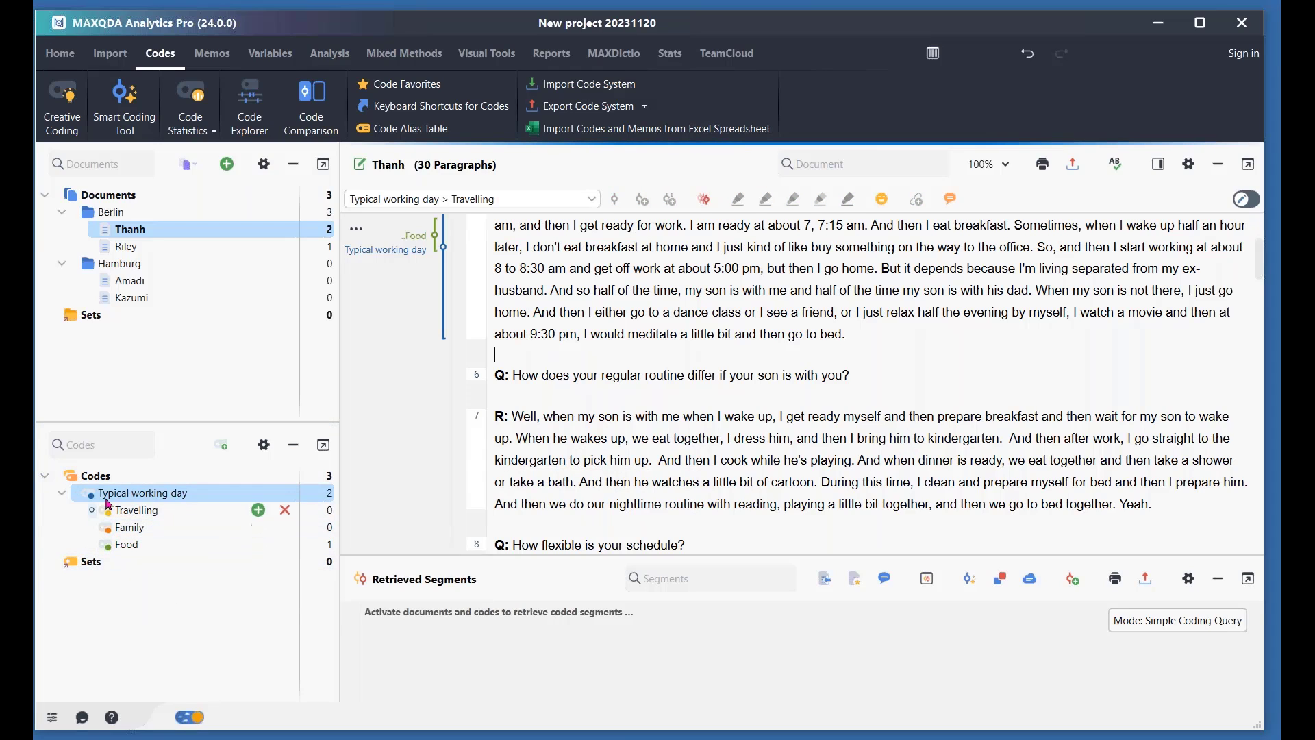
Step: Code "and go for a run and then eat breakfast because that's just me maintaining my health" in paragraph 9 with a new green code Health
scroll(1015, 423, up, 2)
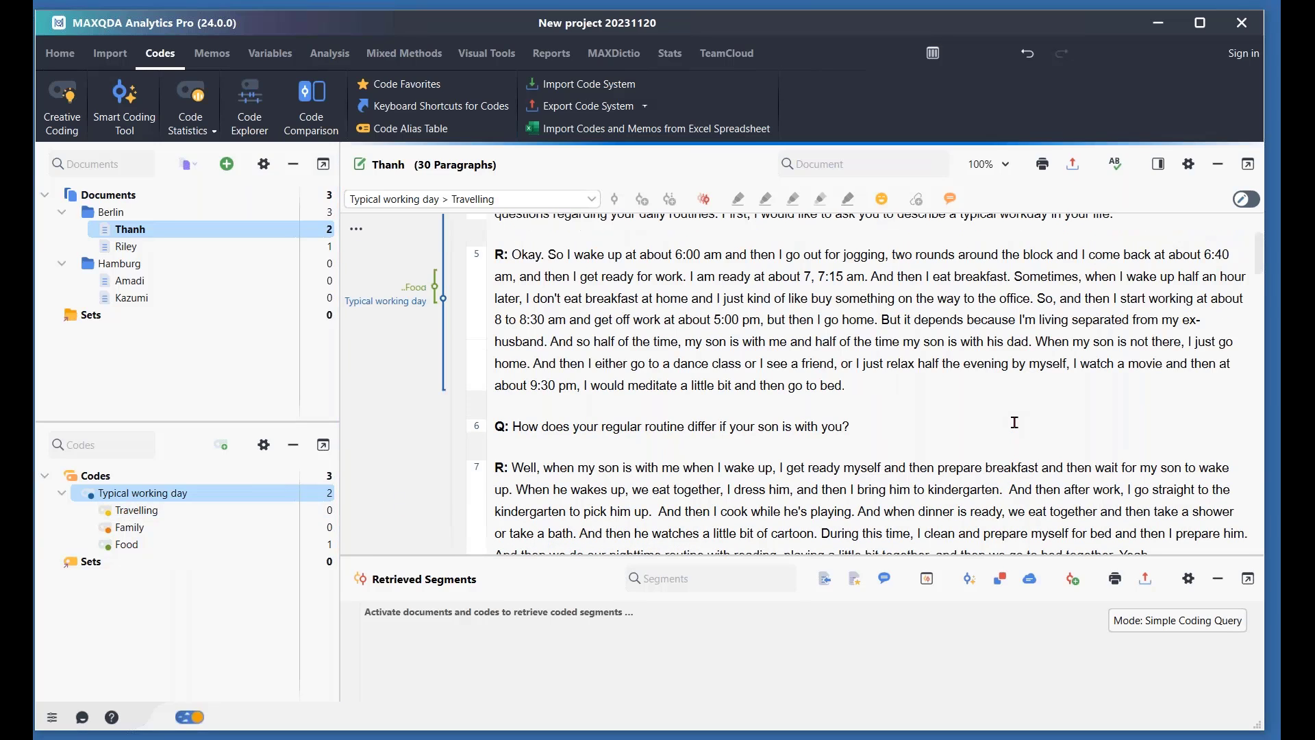
scroll(1014, 422, up, 1)
scroll(1007, 411, down, 5)
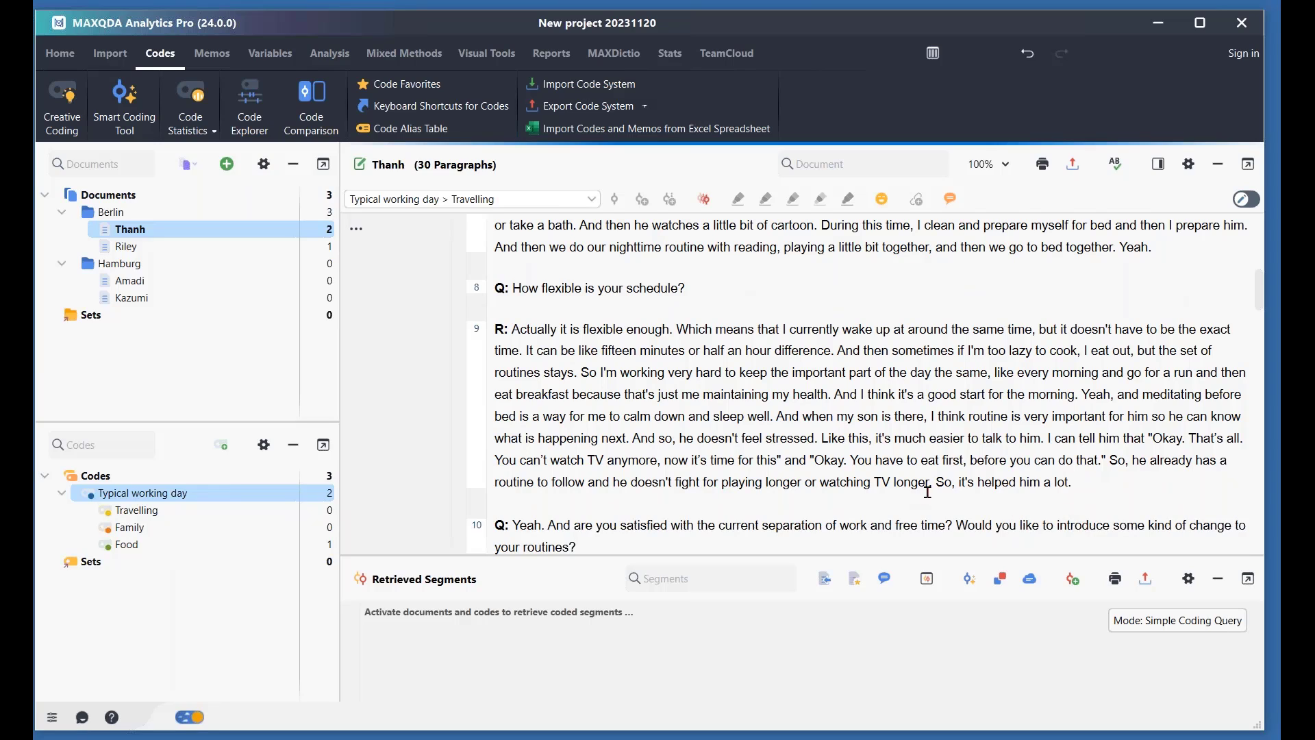
scroll(927, 491, down, 1)
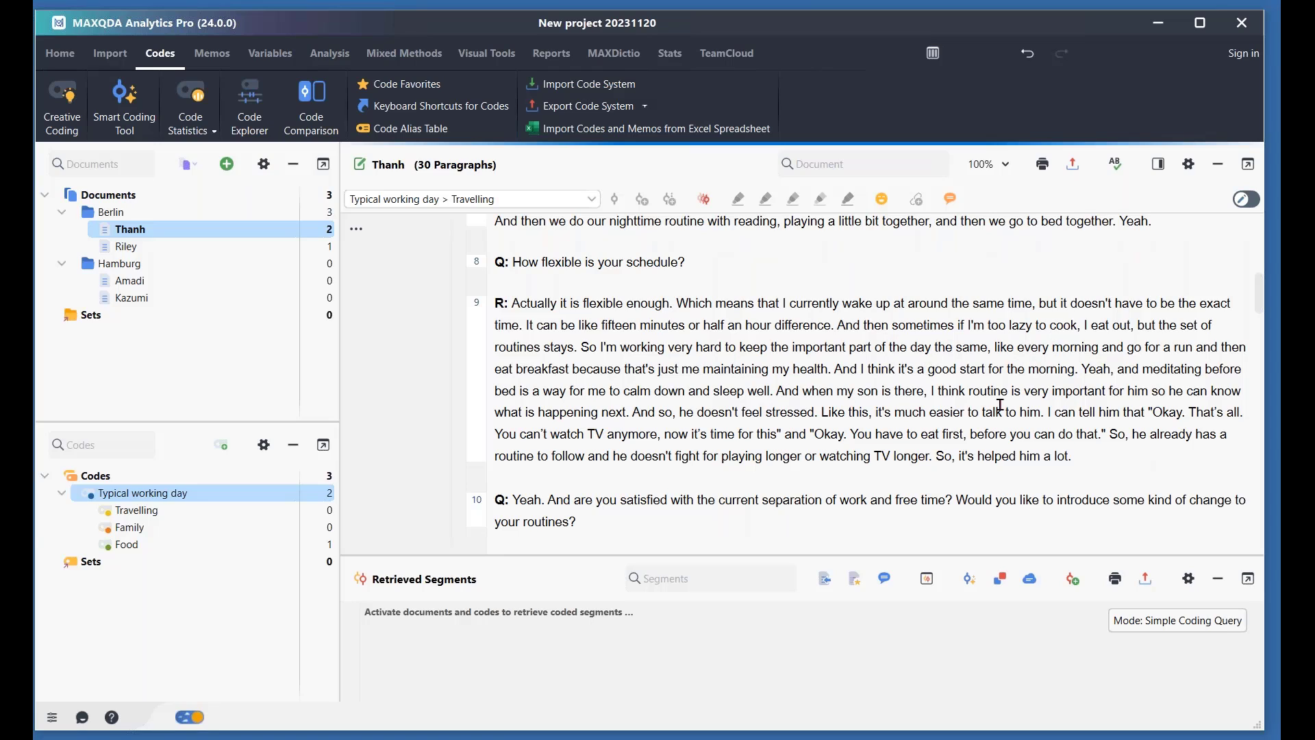
drag(1099, 348, 786, 385)
mouse_move(709, 391)
mouse_down()
mouse_move(999, 379)
mouse_move(635, 368)
mouse_move(830, 370)
mouse_up()
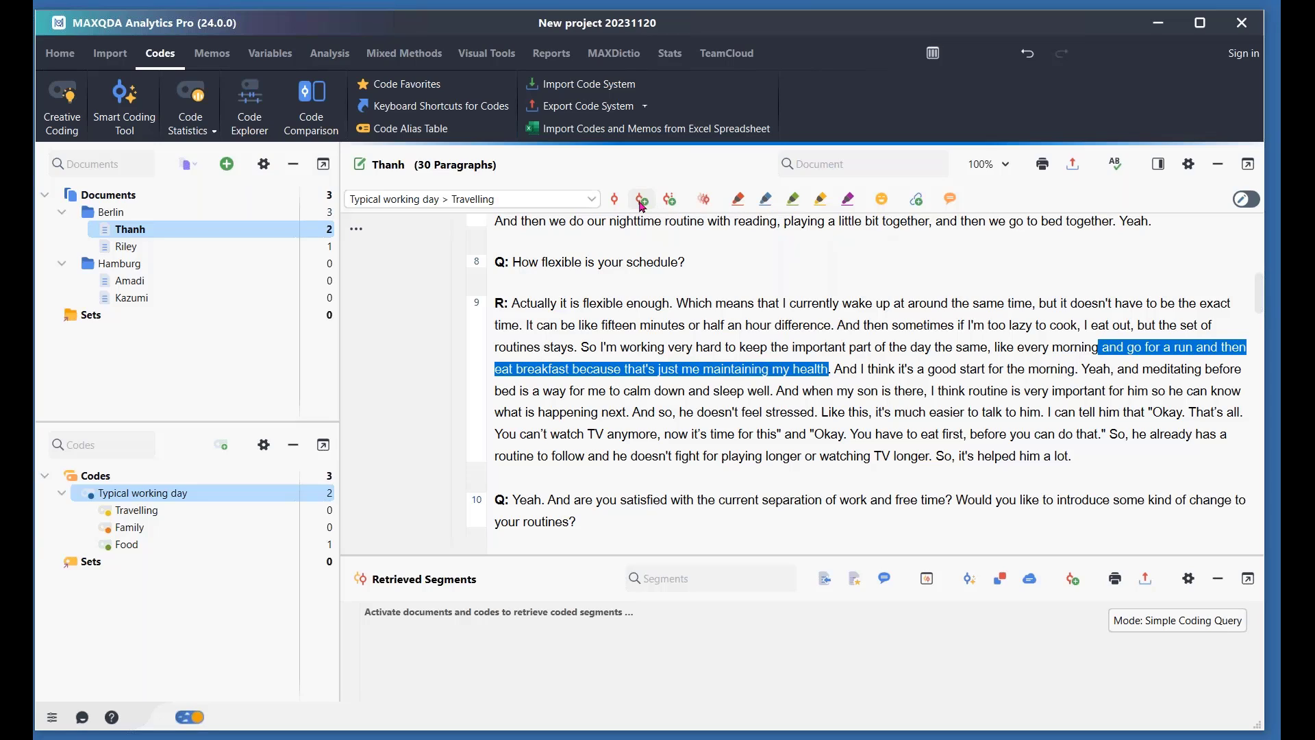
click(642, 201)
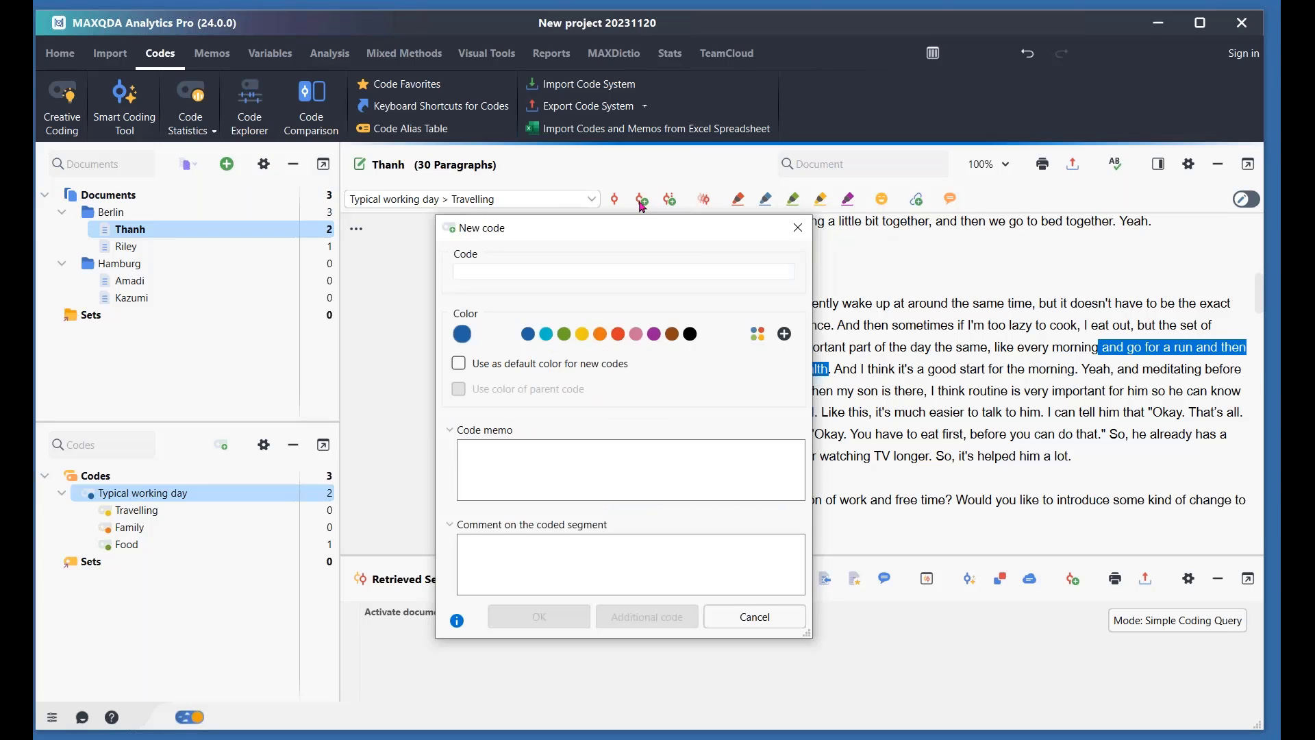
text(Health)
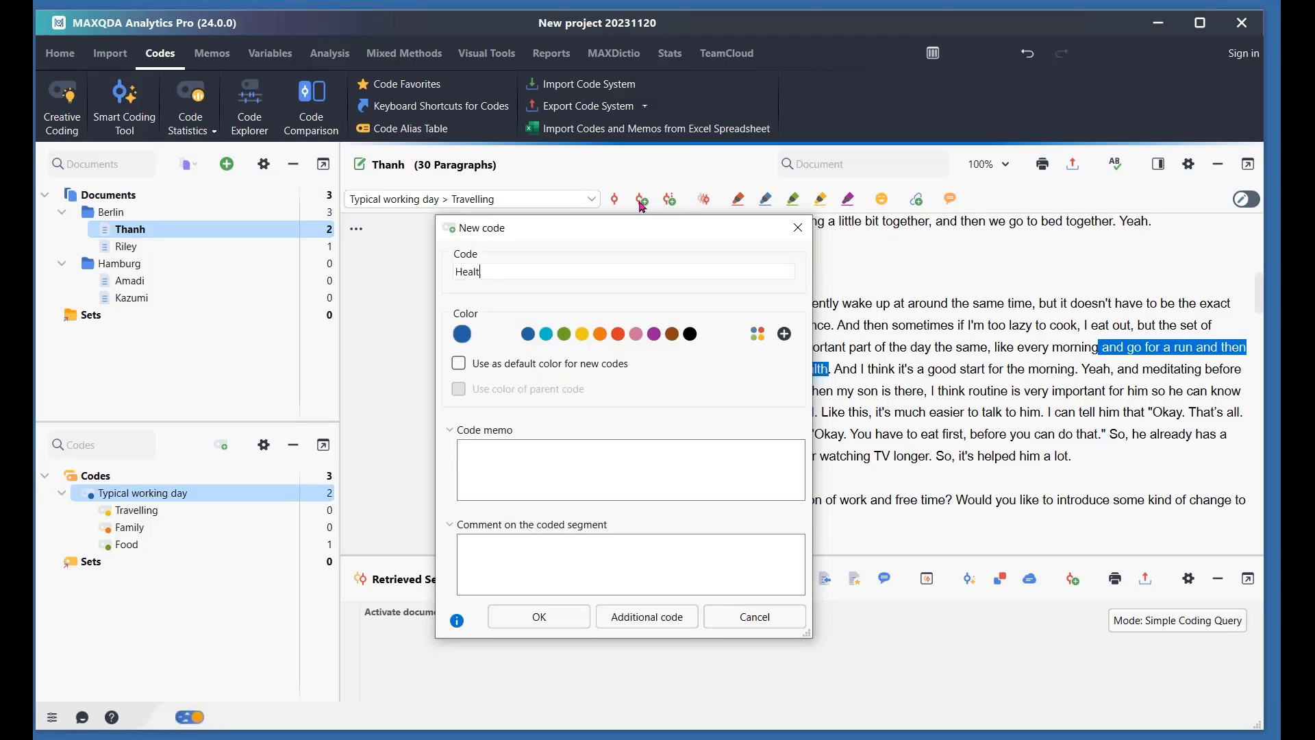
click(563, 334)
click(505, 465)
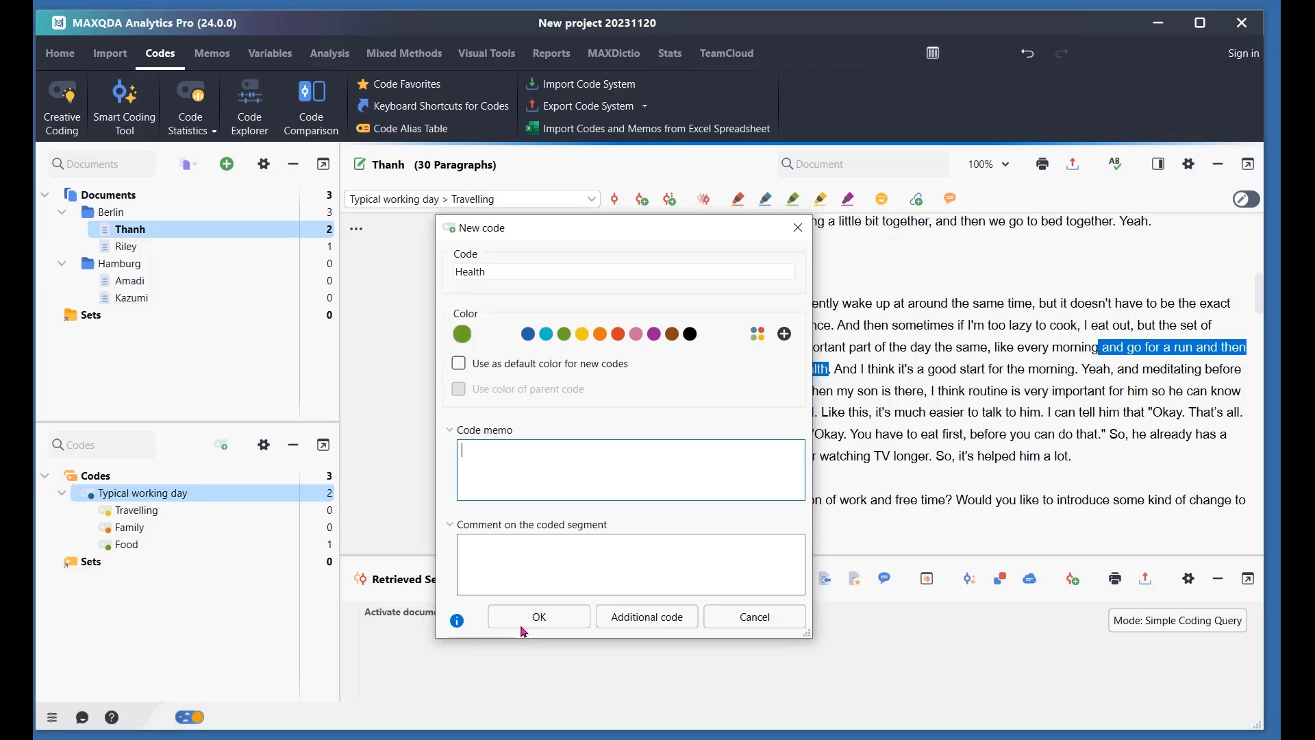
click(539, 617)
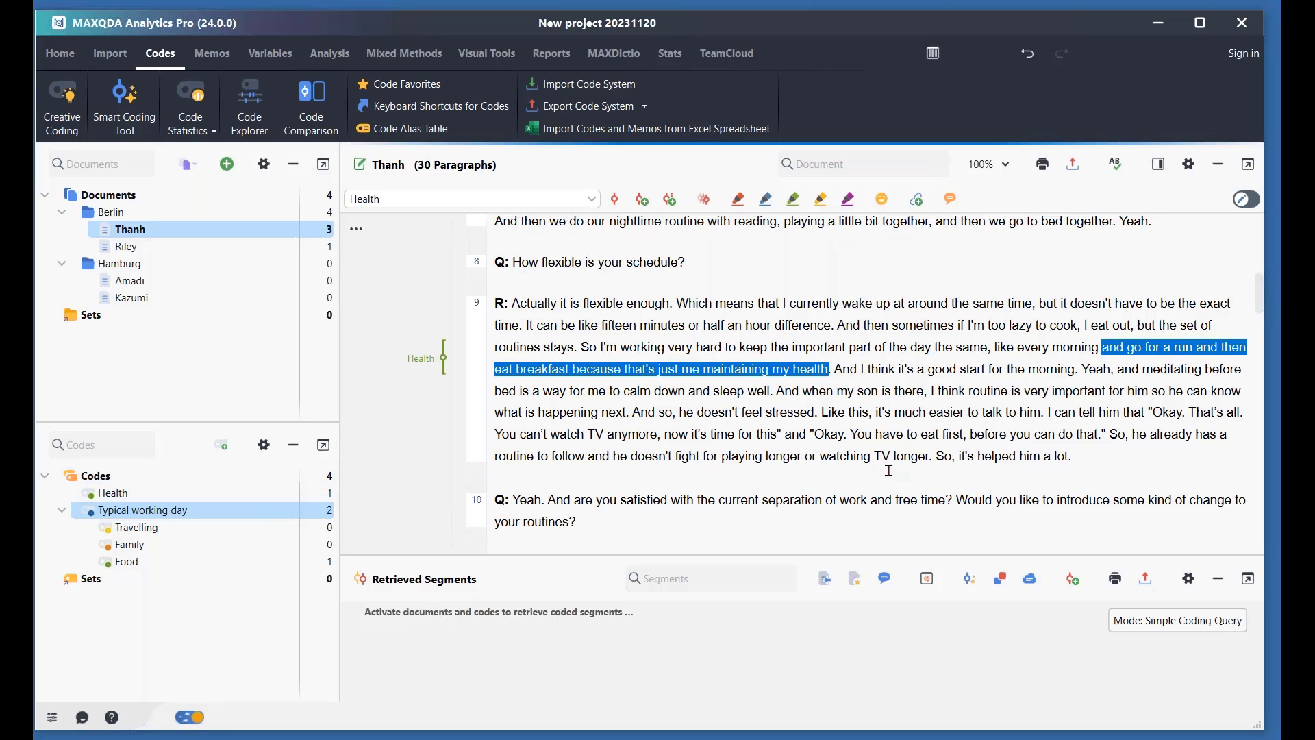
Step: Code "And so, he doesn't feel stressed" in paragraph 9 with a new pink top-level code named Stress
scroll(891, 471, down, 1)
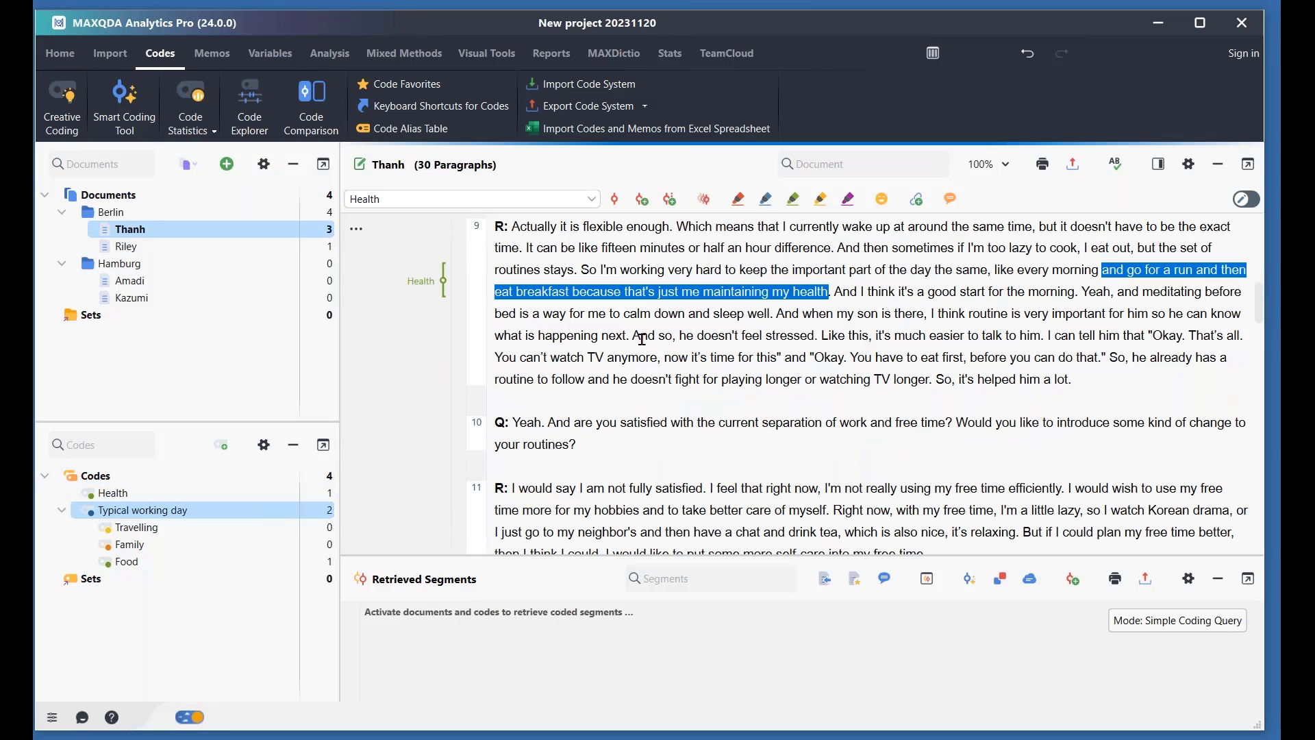
drag(631, 336, 816, 336)
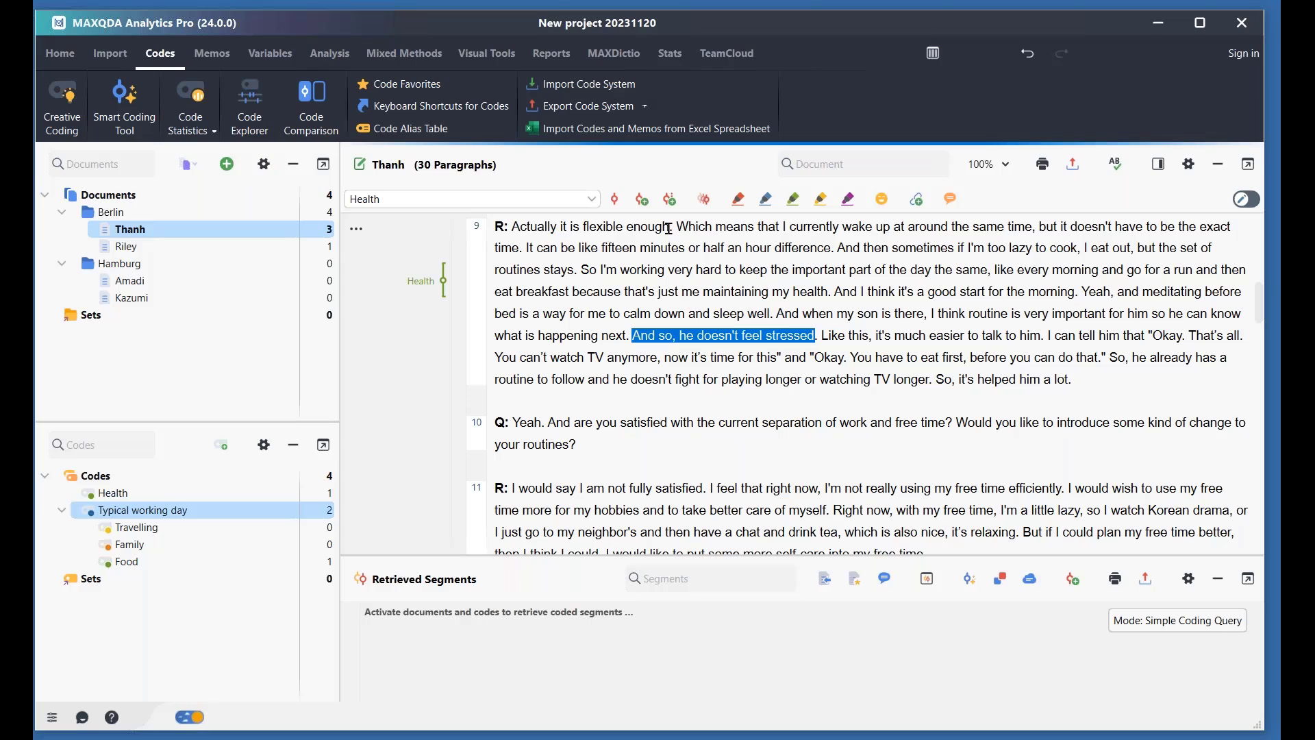
click(644, 200)
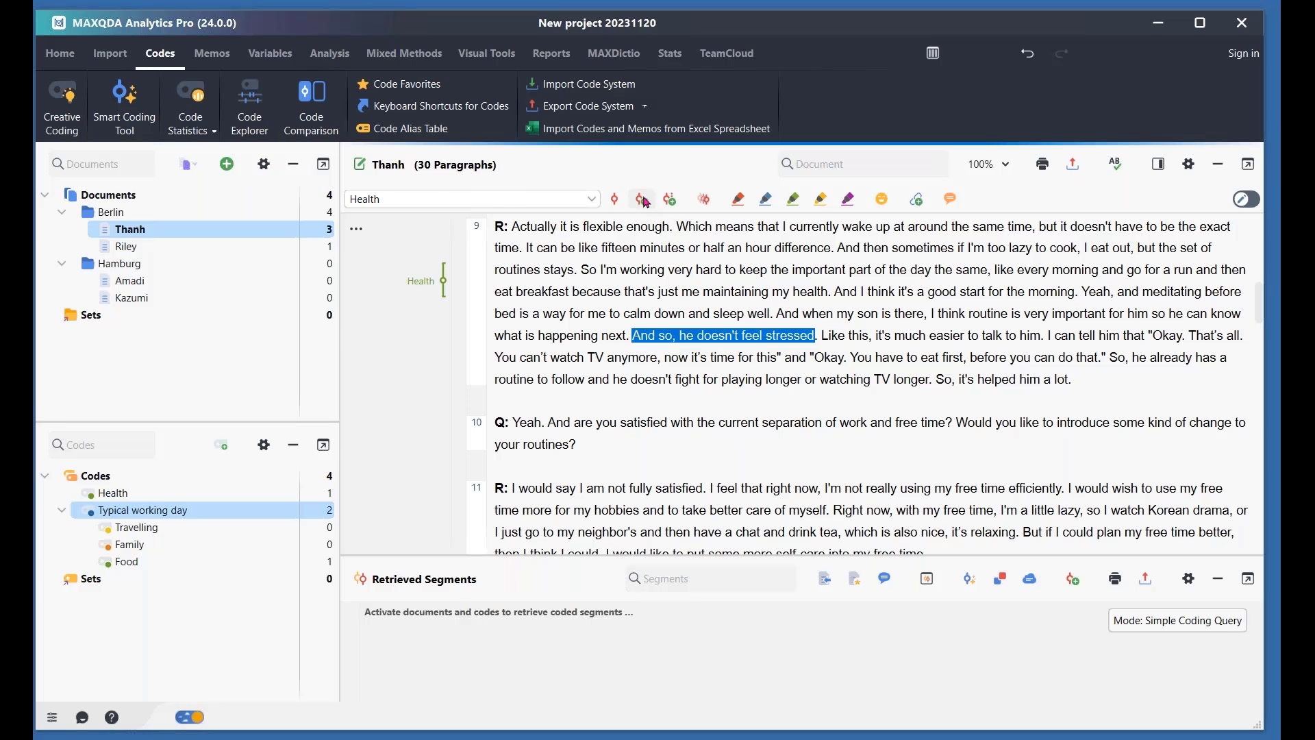
text(Stre)
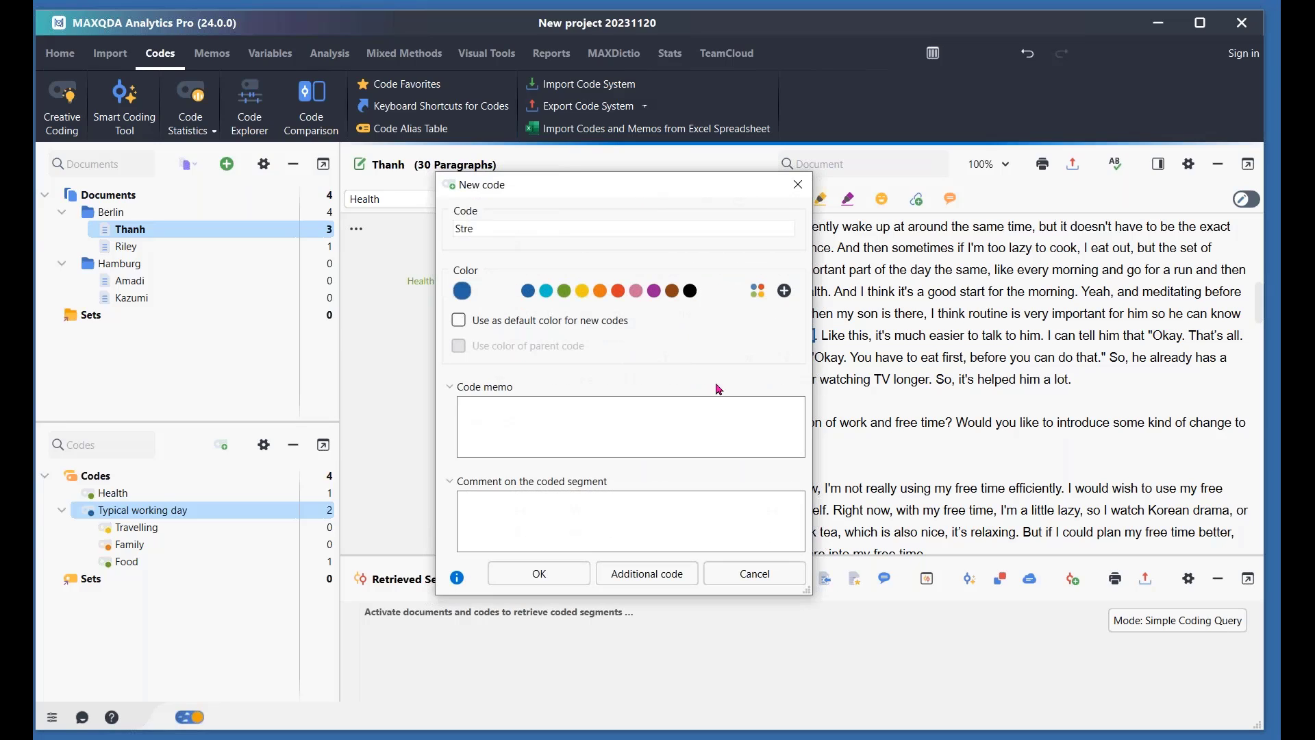
text(ee)
key(BackSpace)
key(BackSpace)
text(ss)
click(637, 294)
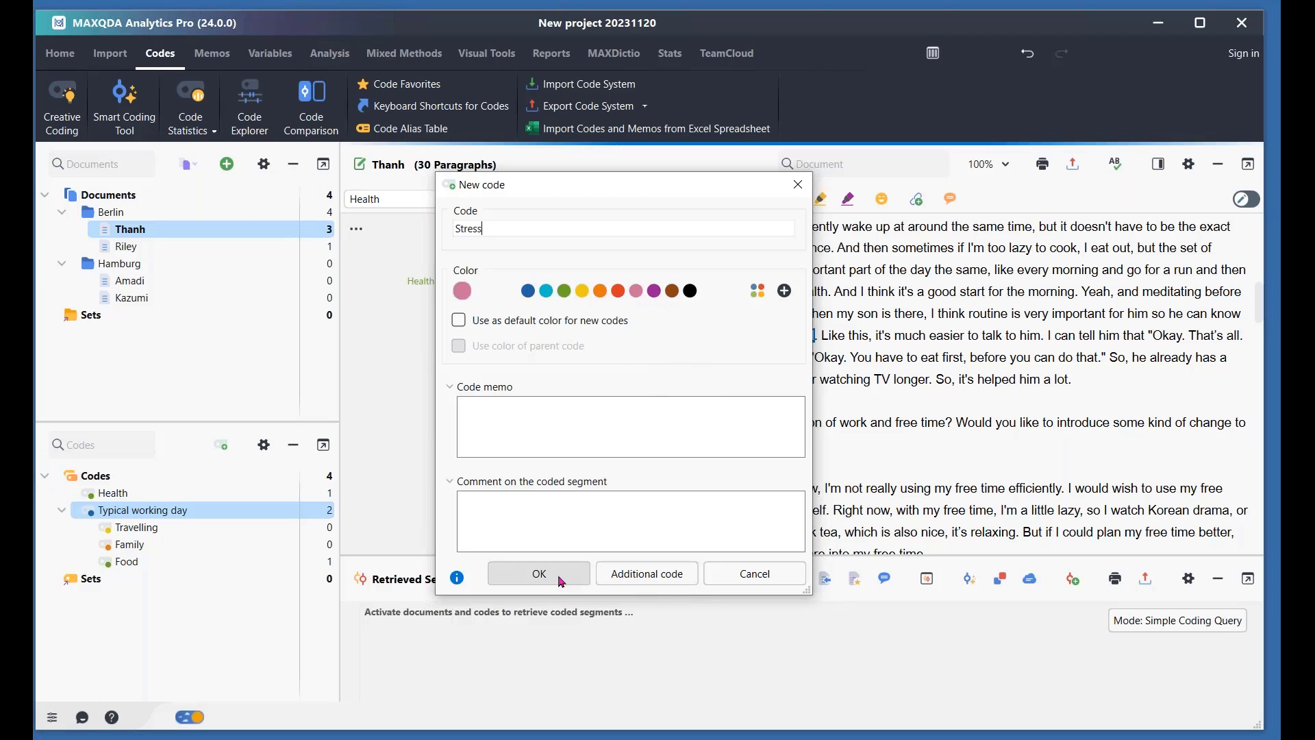
click(540, 575)
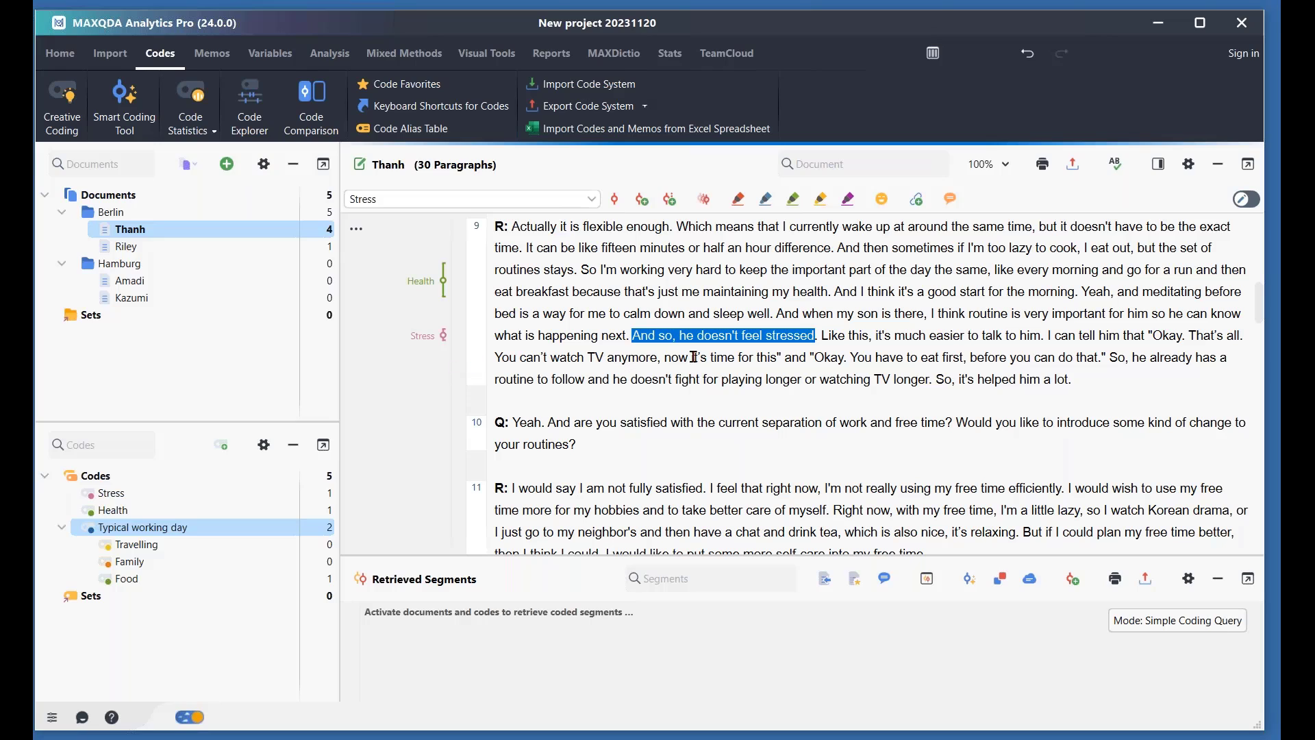
click(1093, 384)
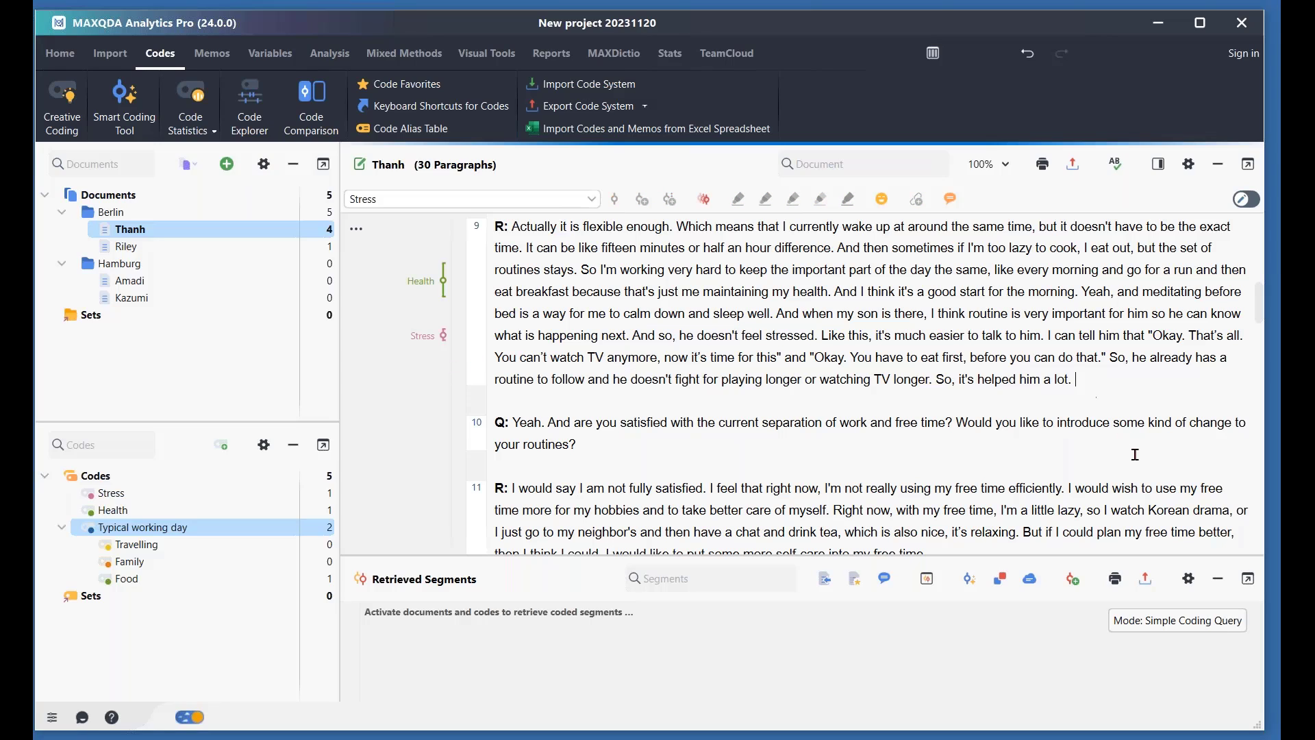
scroll(1082, 446, down, 1)
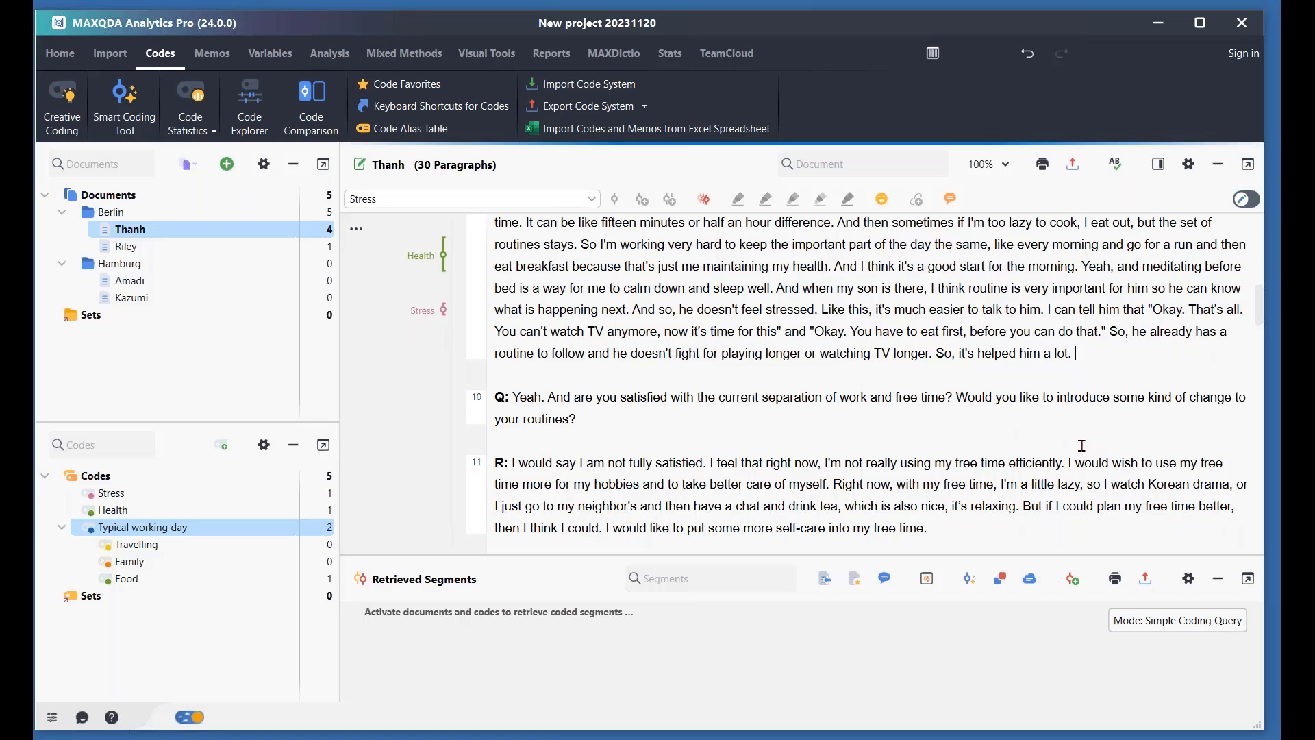
scroll(1106, 454, down, 2)
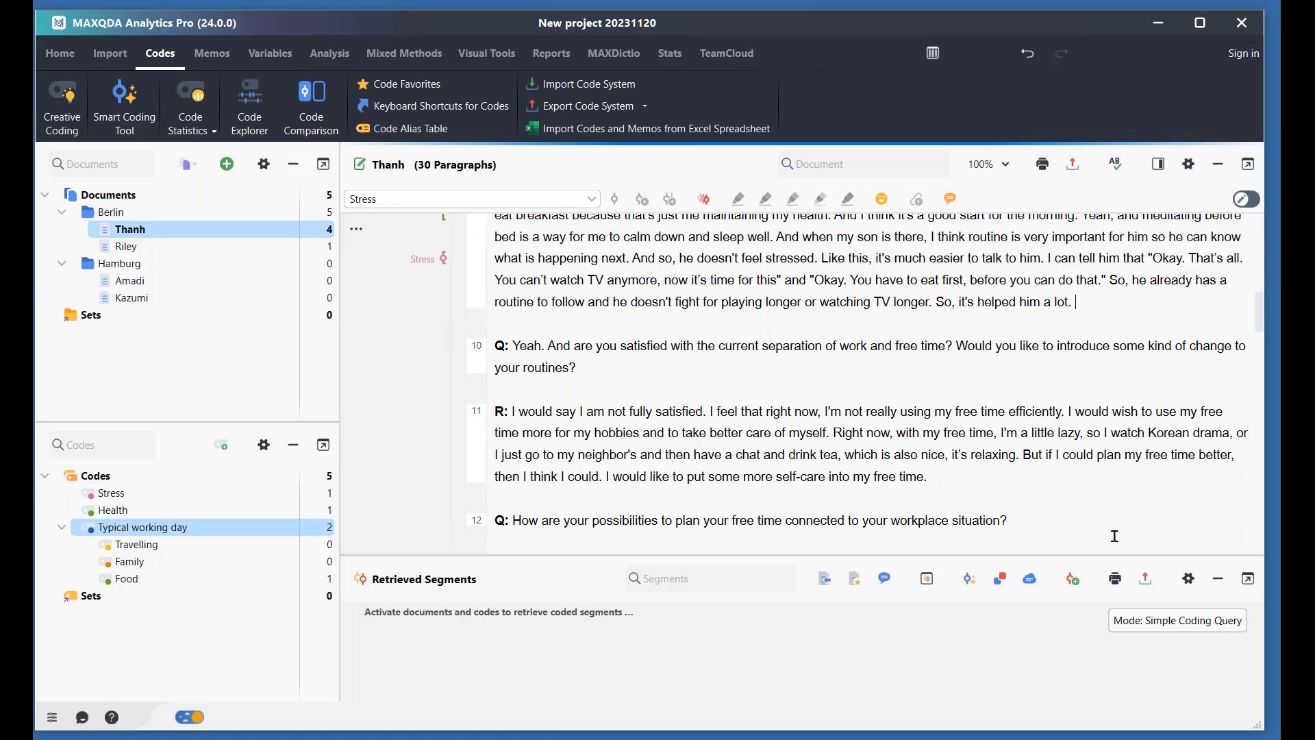
Step: Highlight the paragraph 11 passage from "I would wish to use my free" through "so I watch Korean drama" in red
click(1234, 432)
drag(1234, 432, 1067, 415)
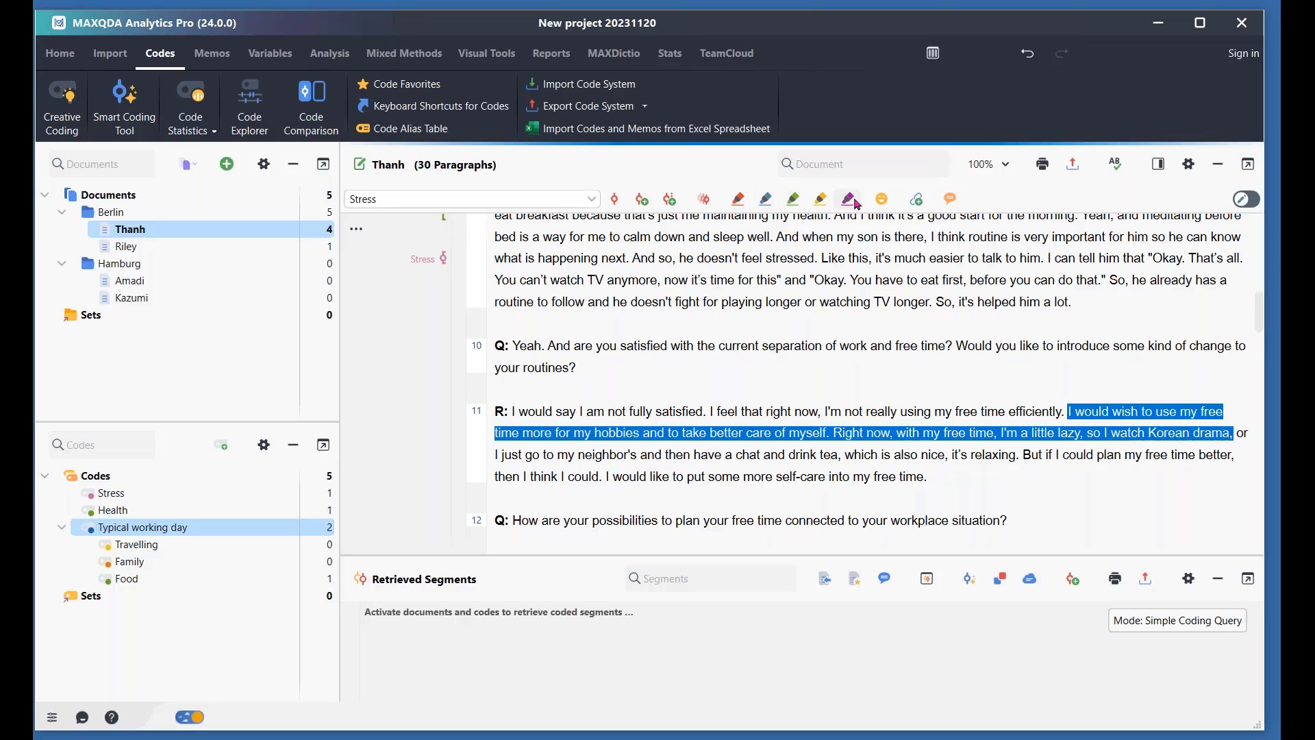
click(794, 203)
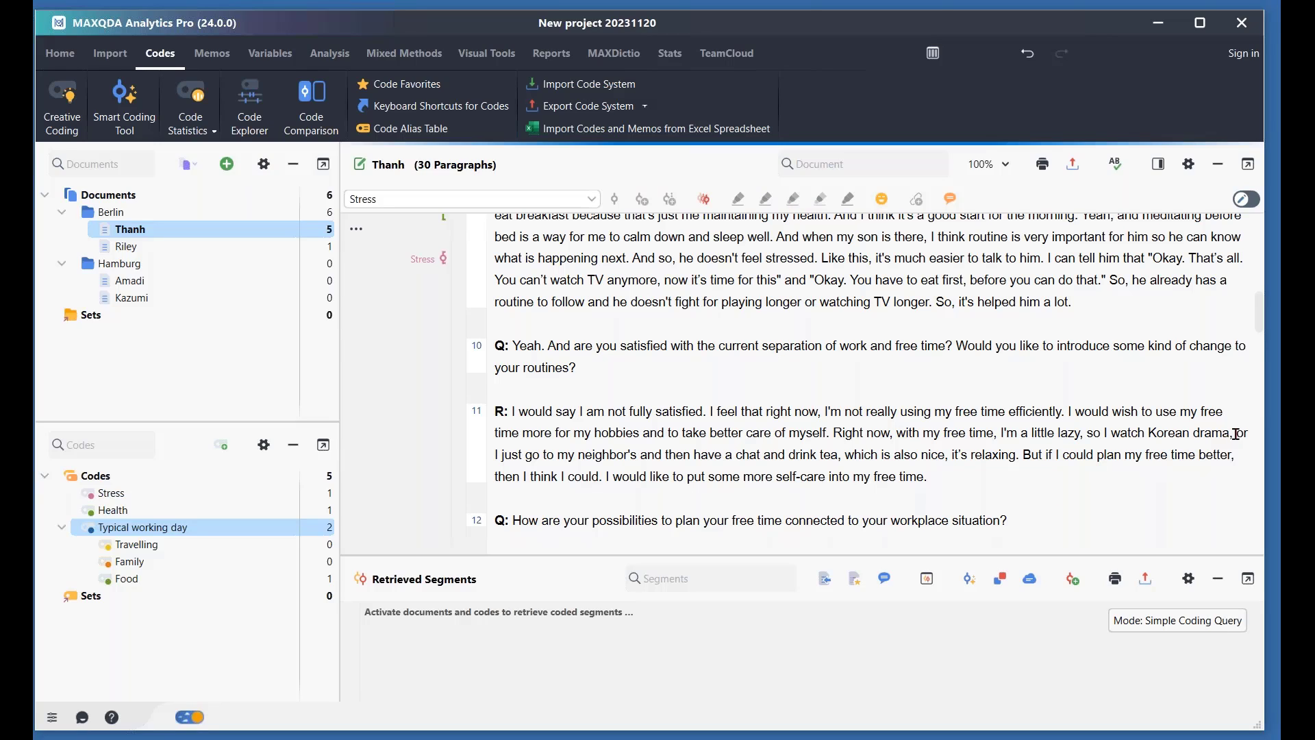
drag(1235, 434, 1070, 412)
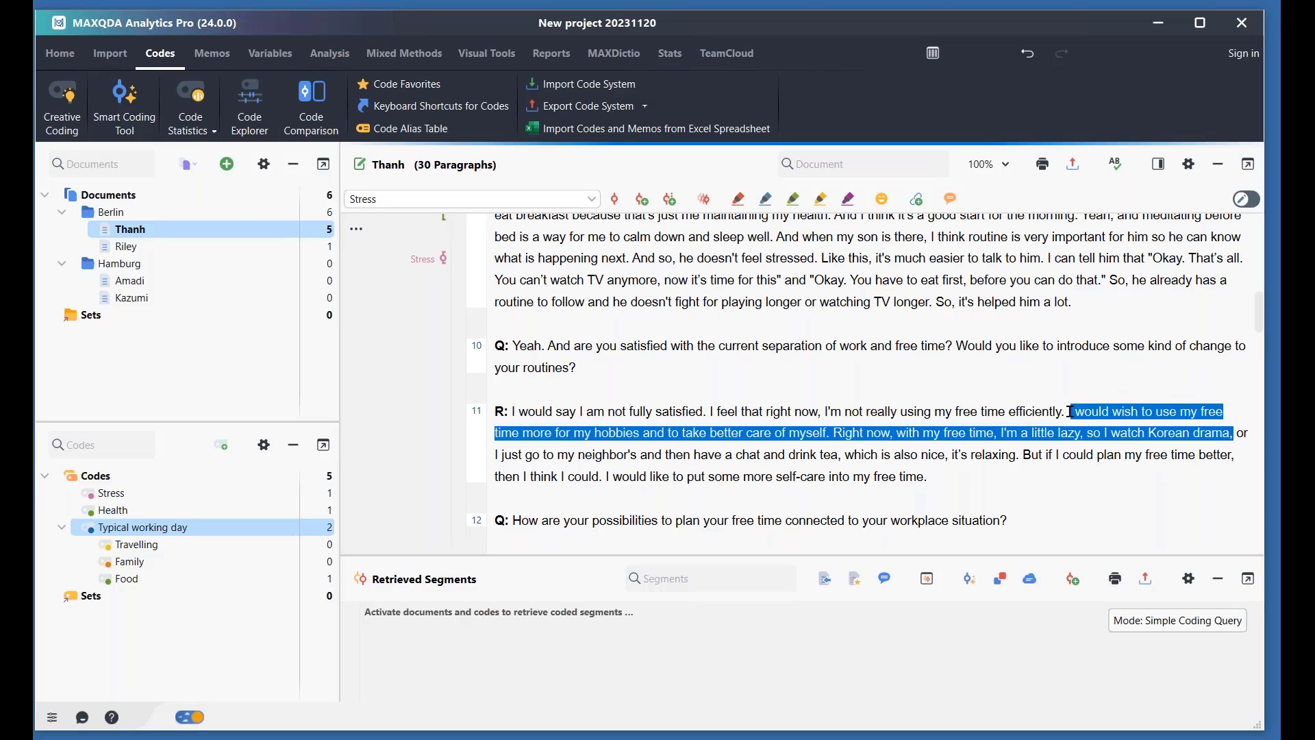
click(740, 199)
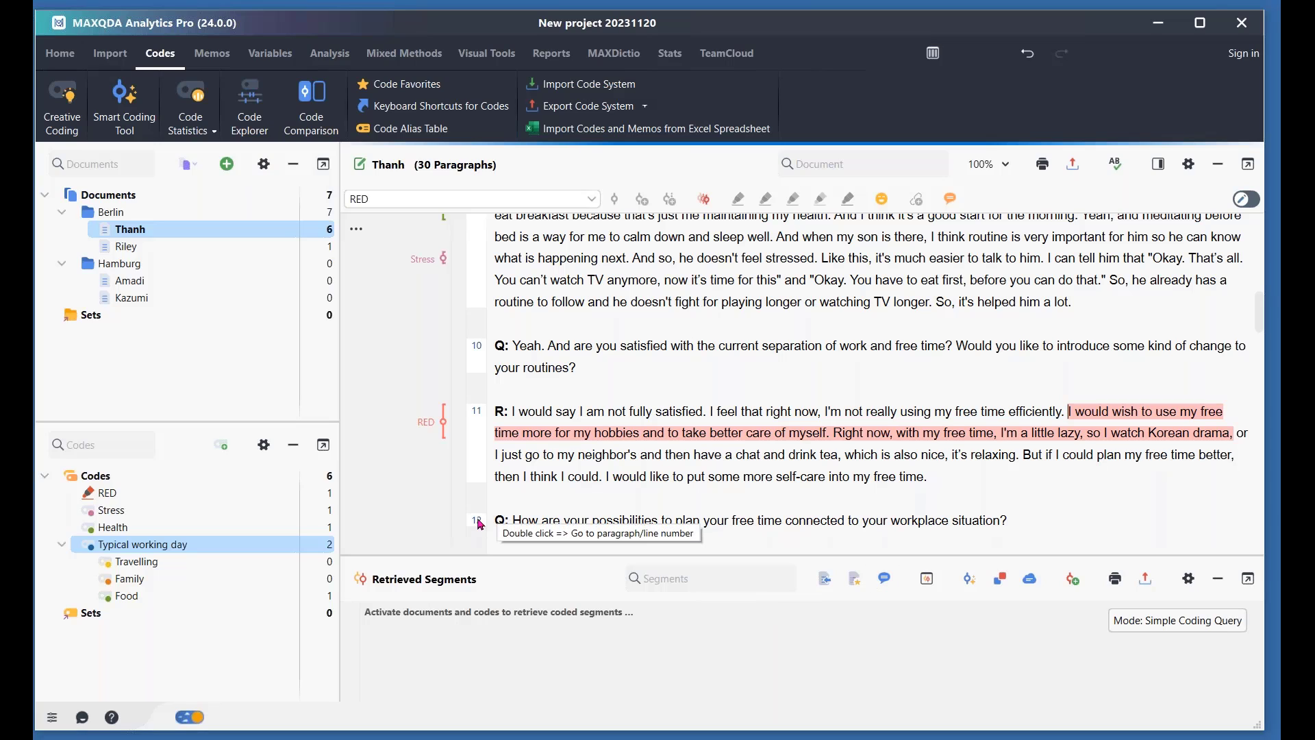
Step: Highlight the whole question in paragraph 12 in blue and the whole answer in paragraph 13 in yellow
triple_click(508, 521)
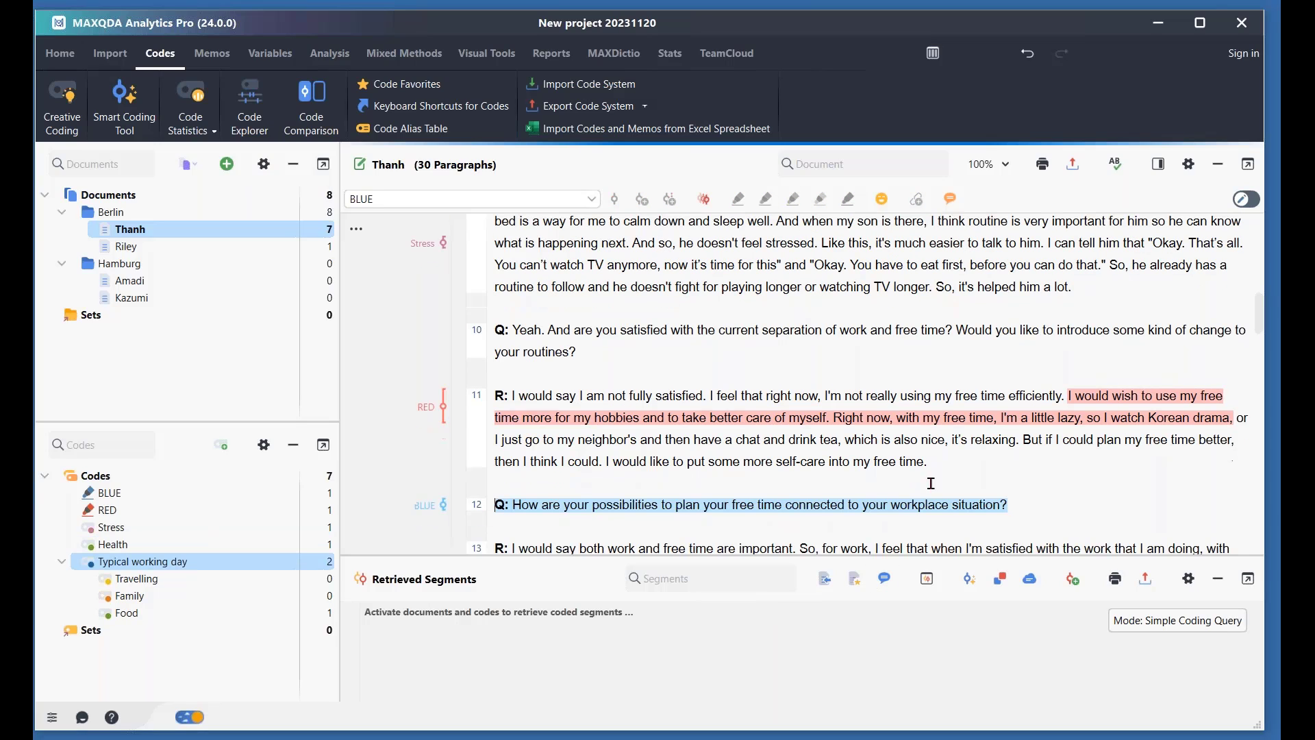
click(766, 199)
scroll(788, 507, down, 2)
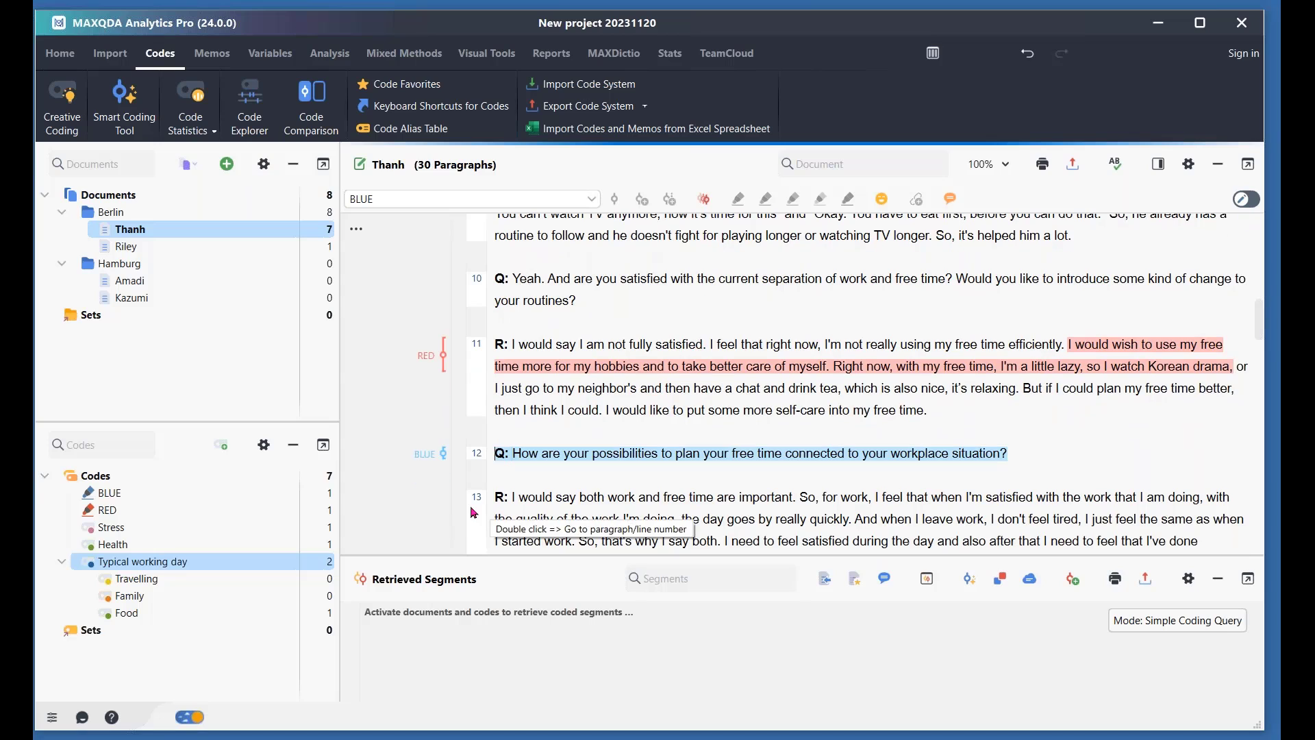
click(473, 501)
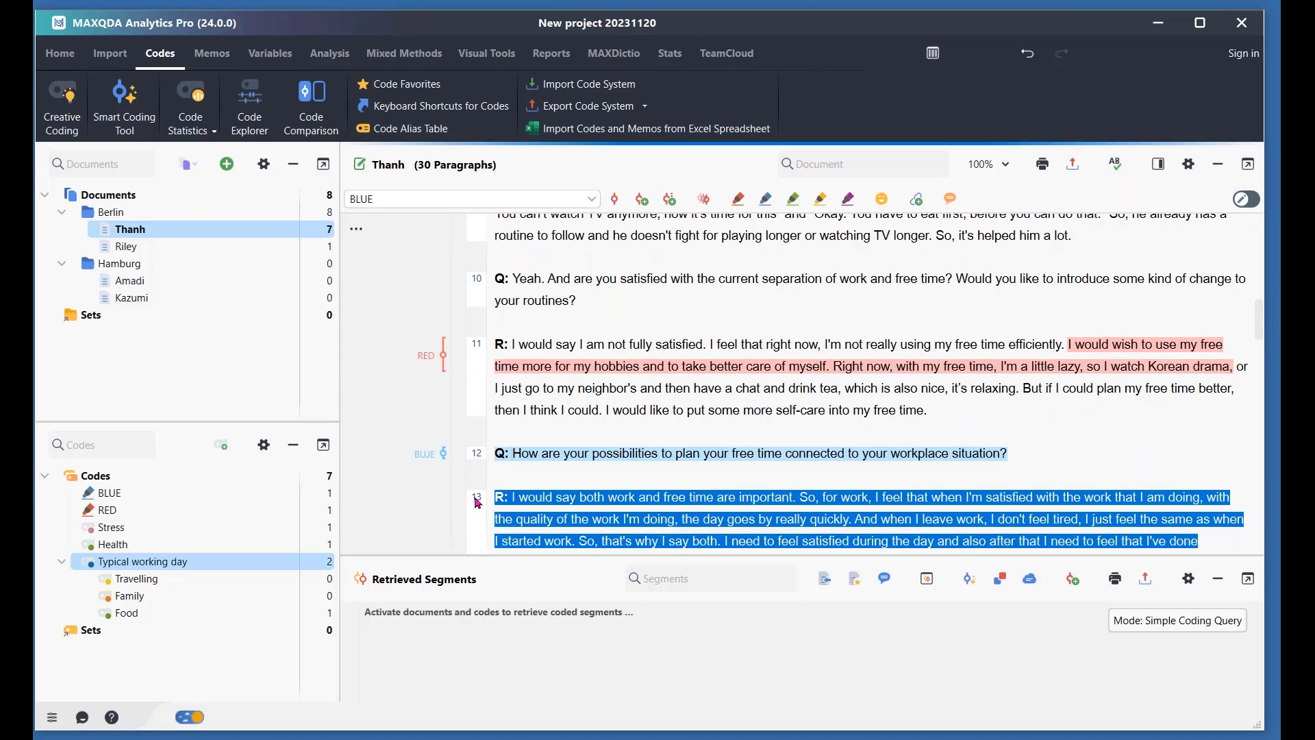
click(821, 200)
scroll(1090, 431, down, 2)
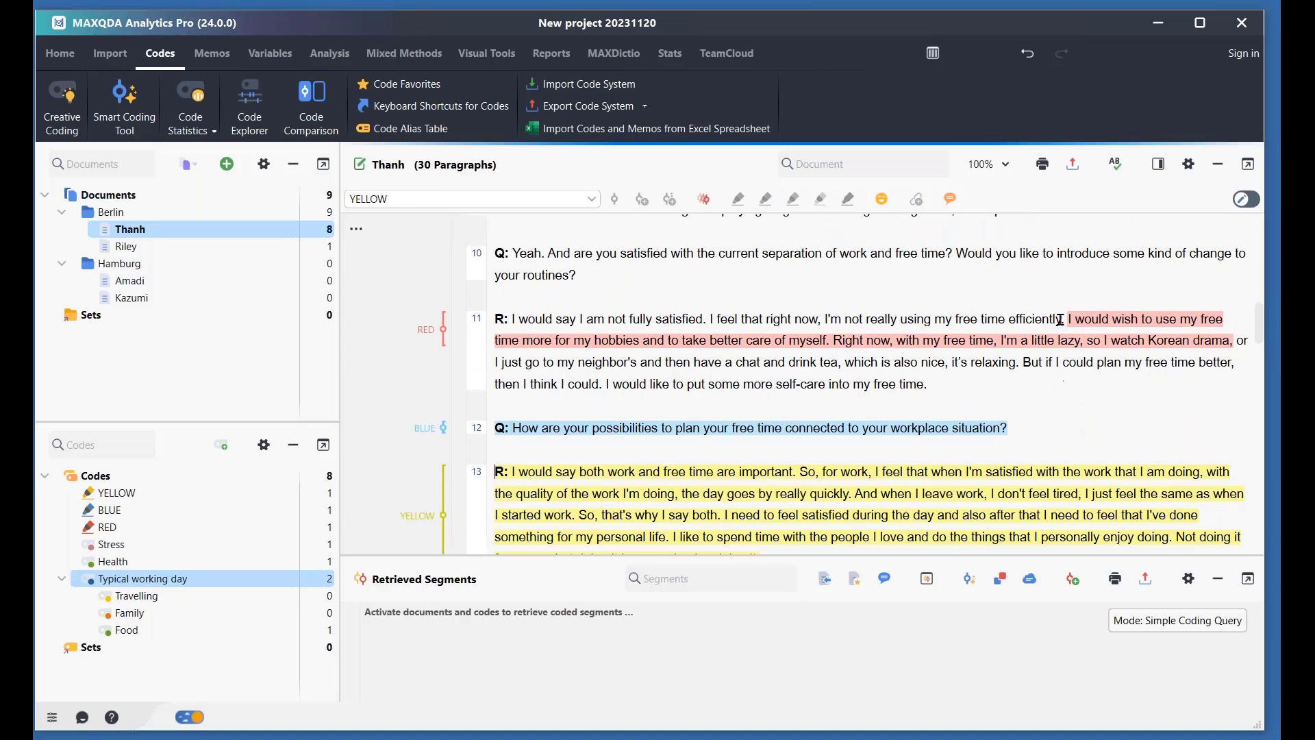
scroll(1071, 453, down, 3)
scroll(1070, 452, up, 2)
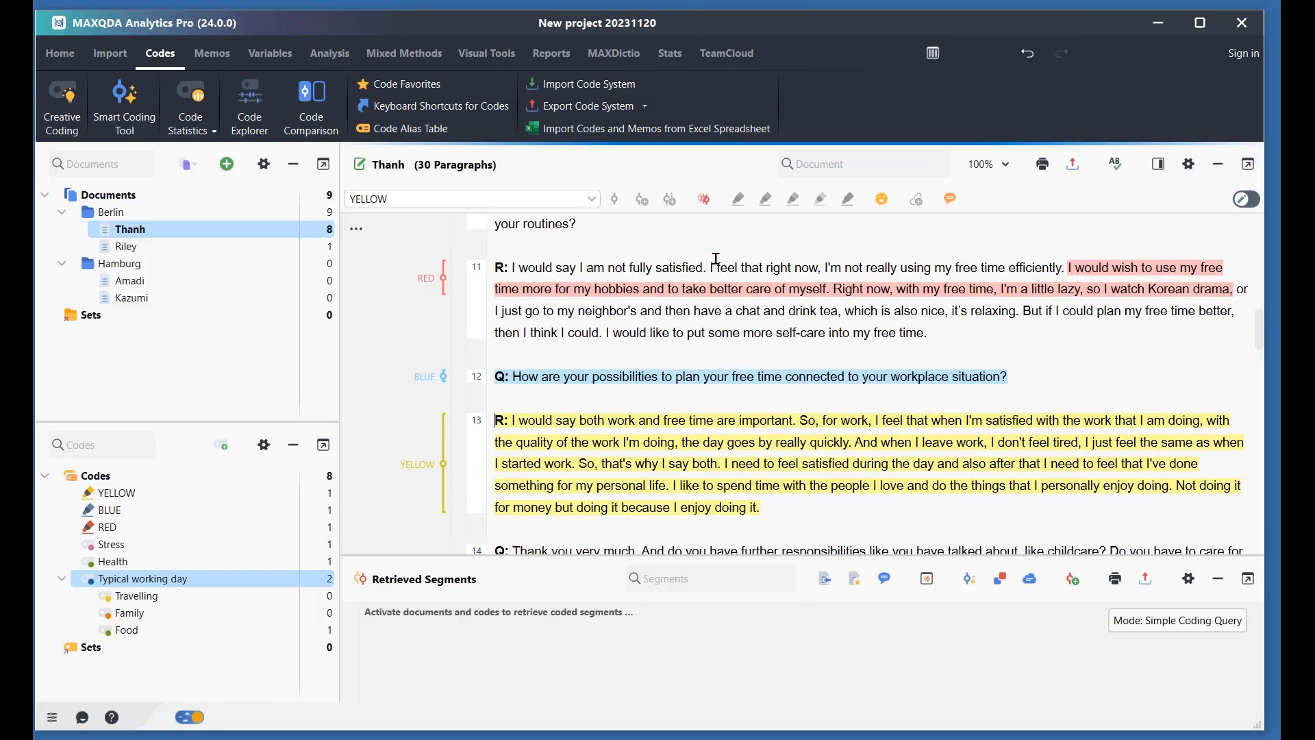
Step: Select the RED coded segment in paragraph 11, view its available options, and dismiss them
scroll(841, 381, up, 2)
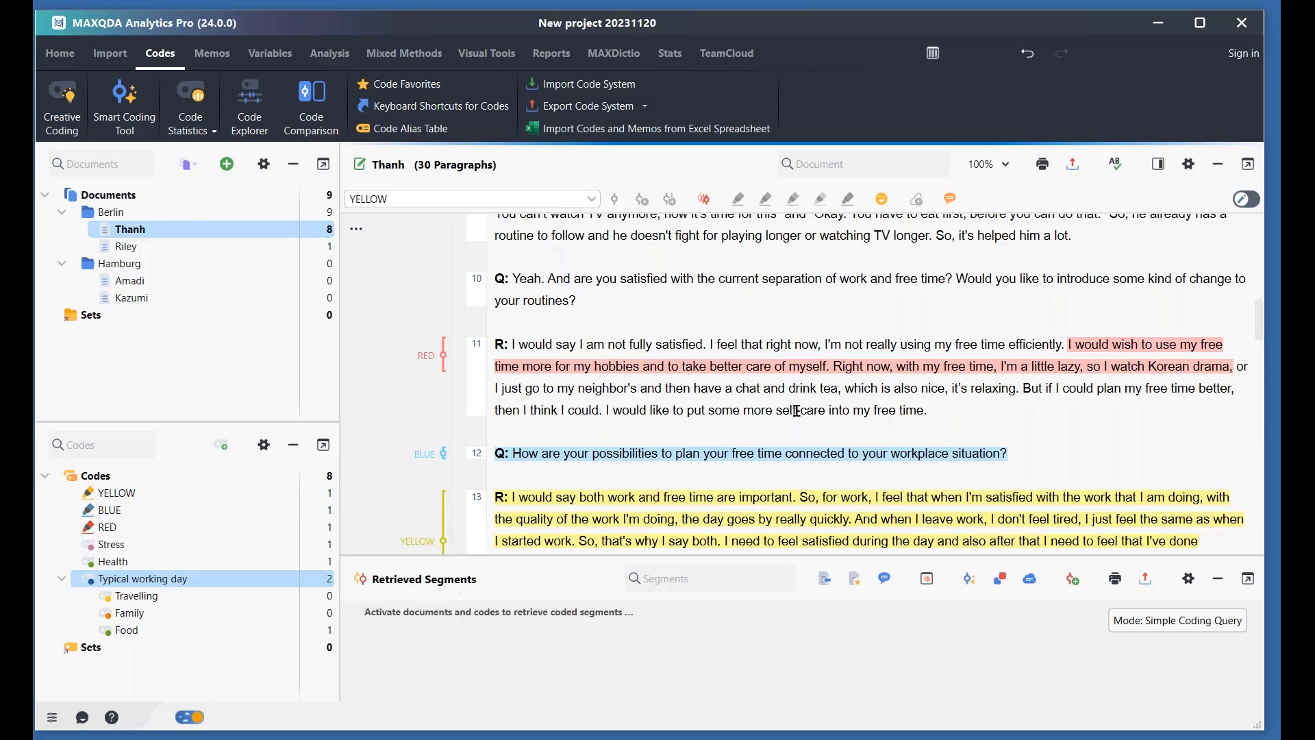
scroll(1173, 414, down, 2)
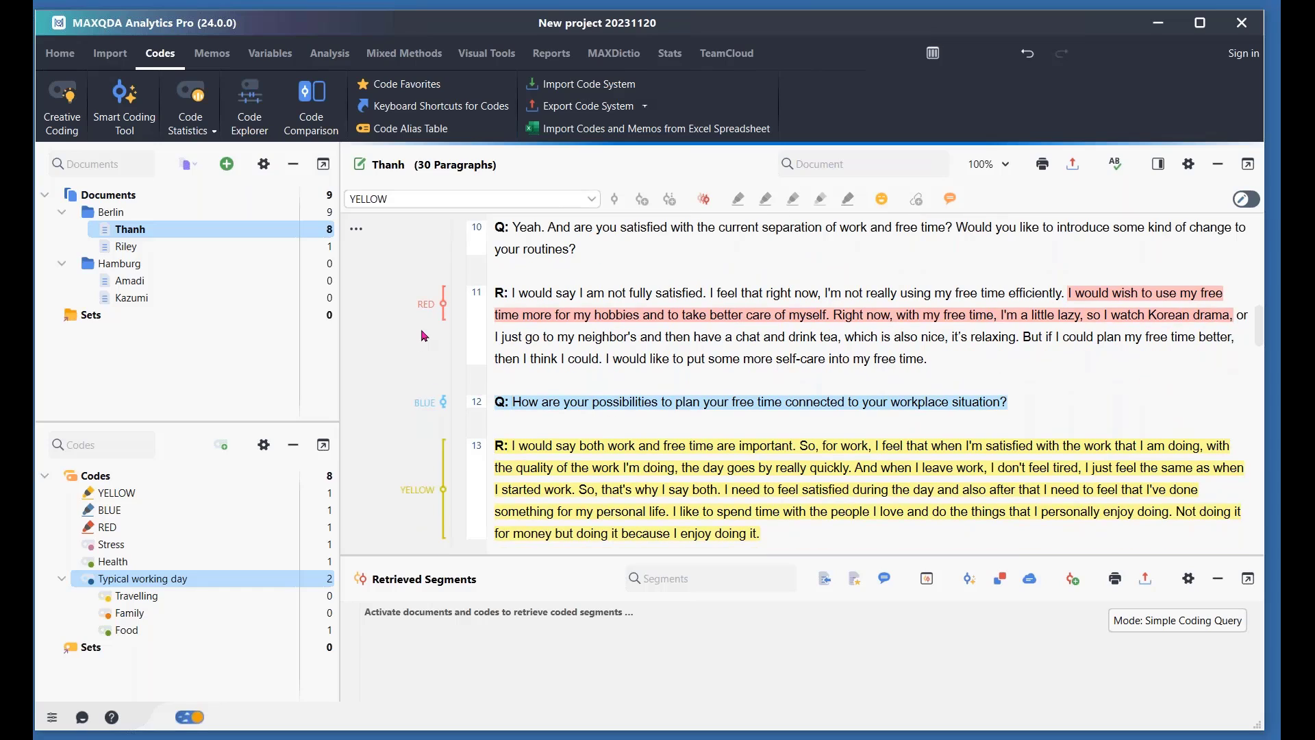
click(424, 306)
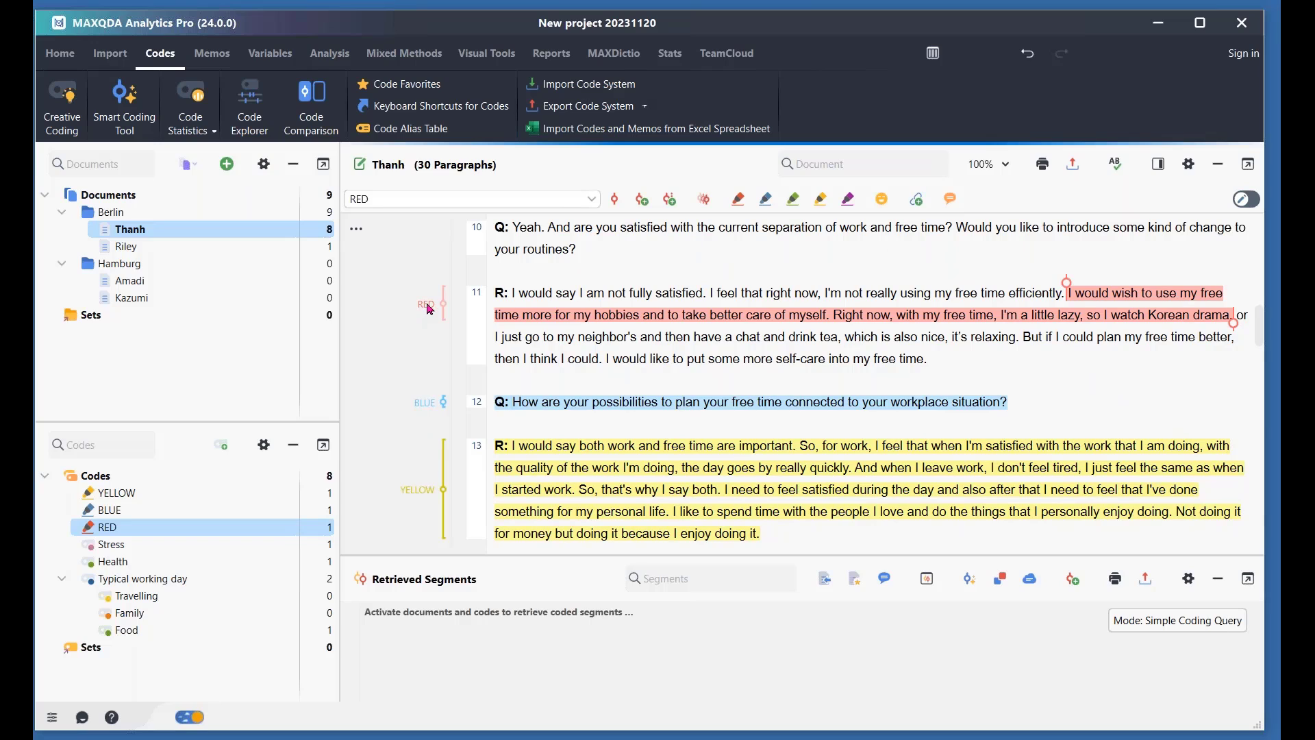
right_click(430, 310)
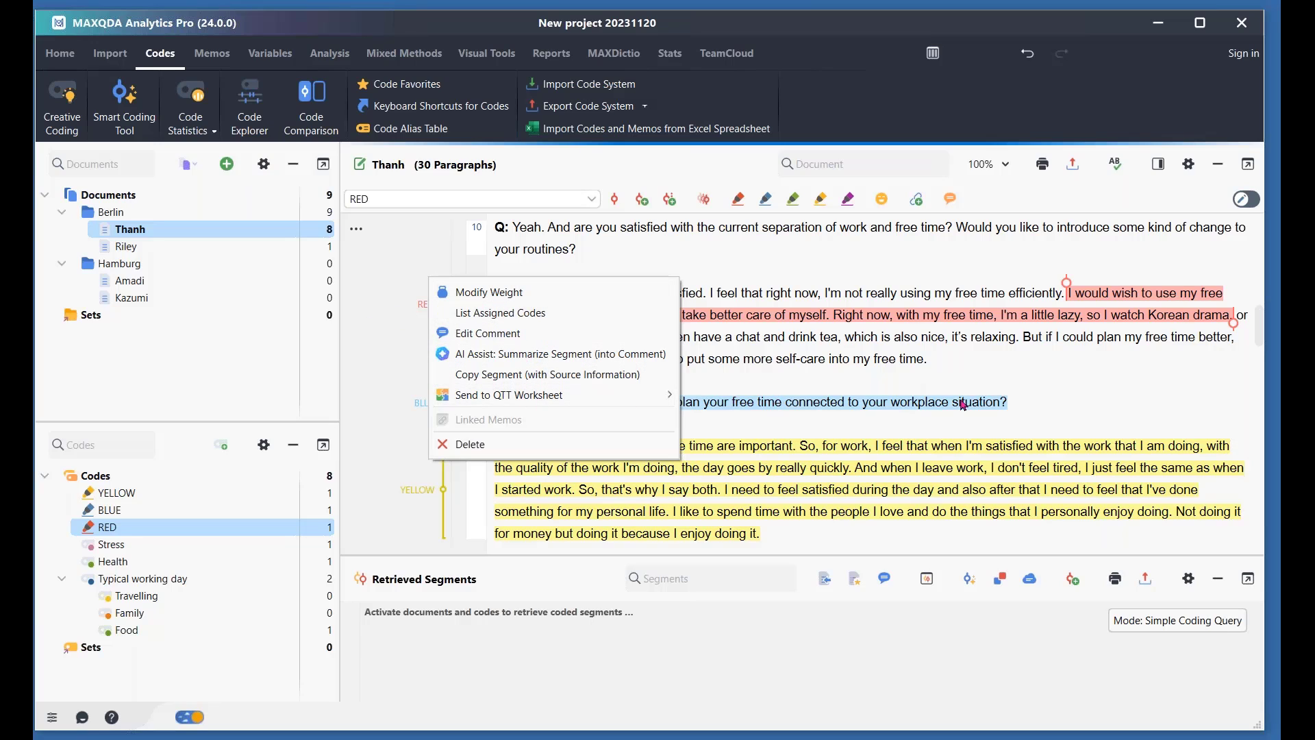
click(1110, 381)
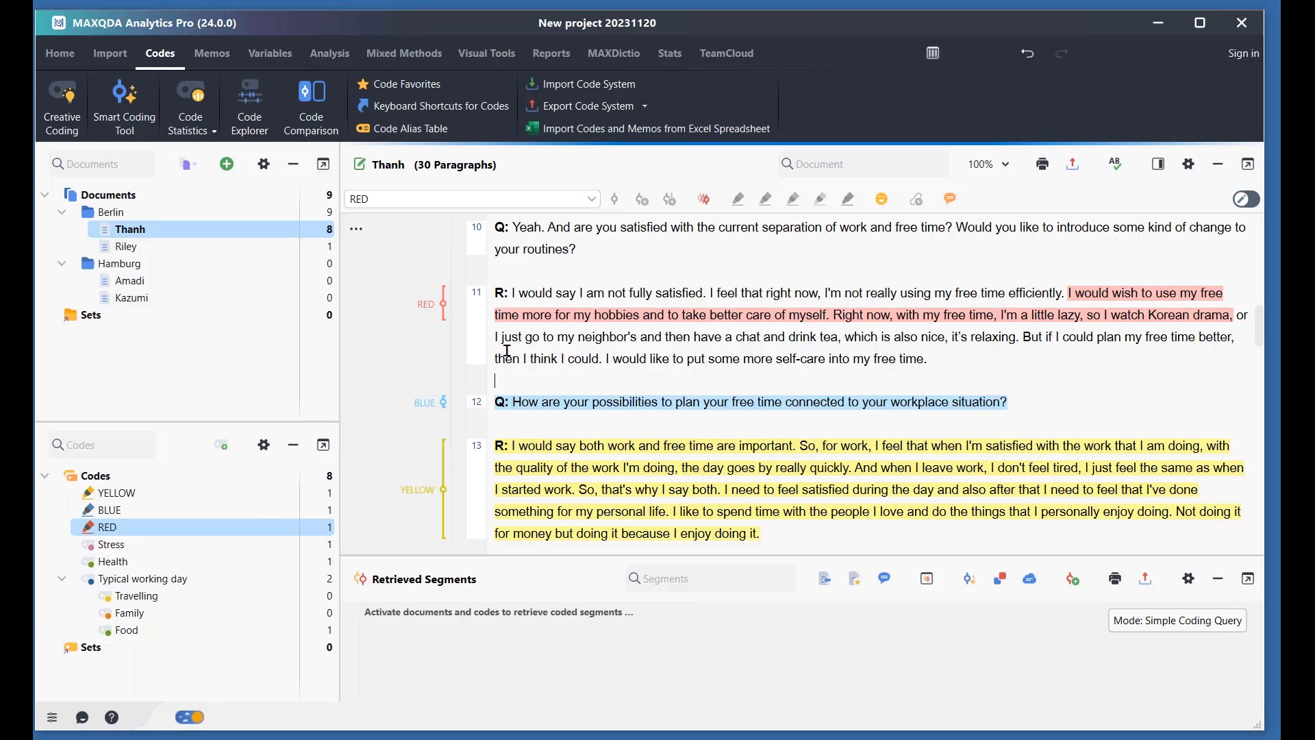
Step: Try renaming the RED code to Hobbies in the code system, and undo the rename
right_click(106, 532)
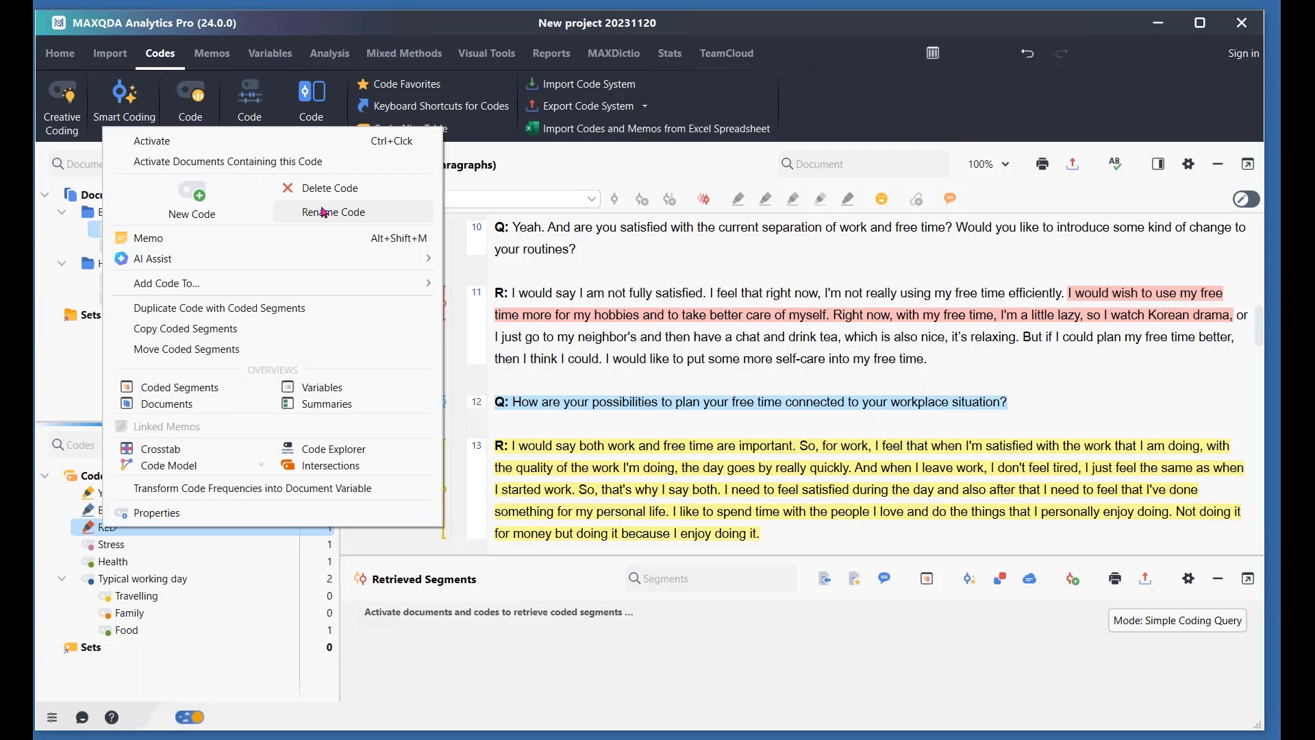
click(341, 217)
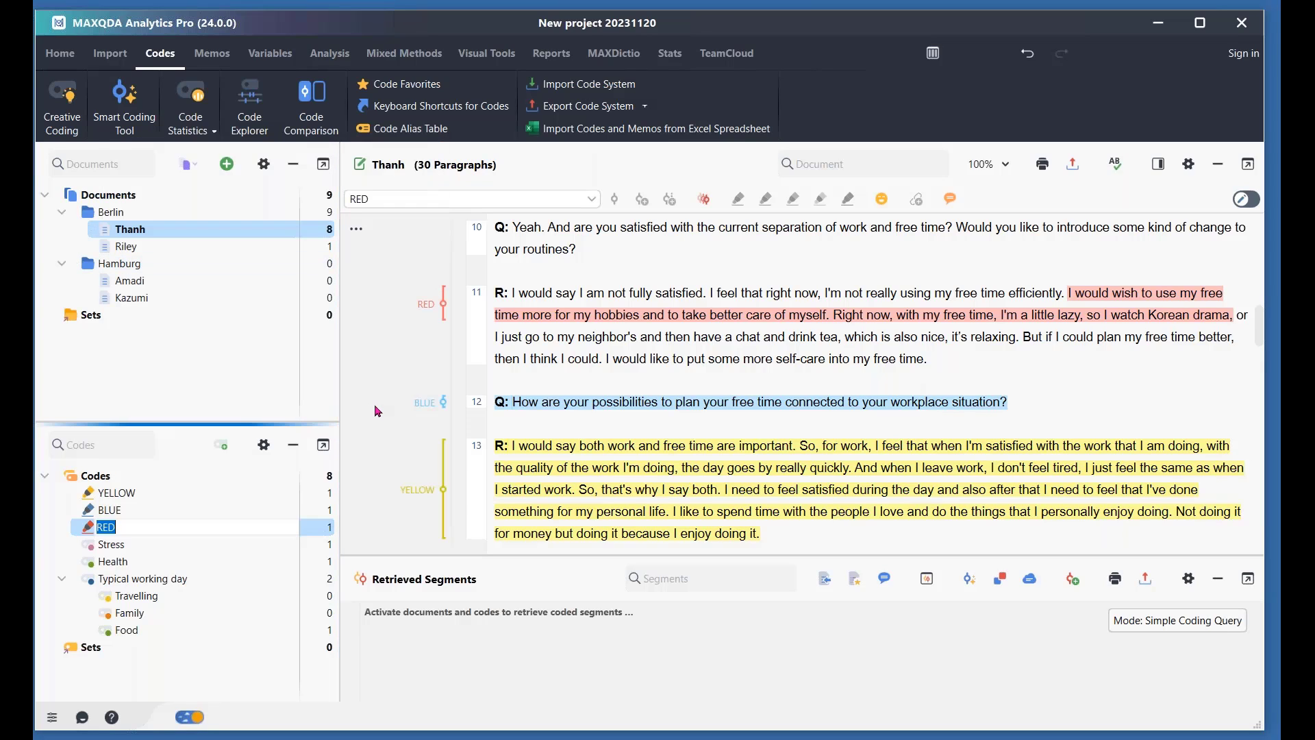
text(Hobbies)
key(Return)
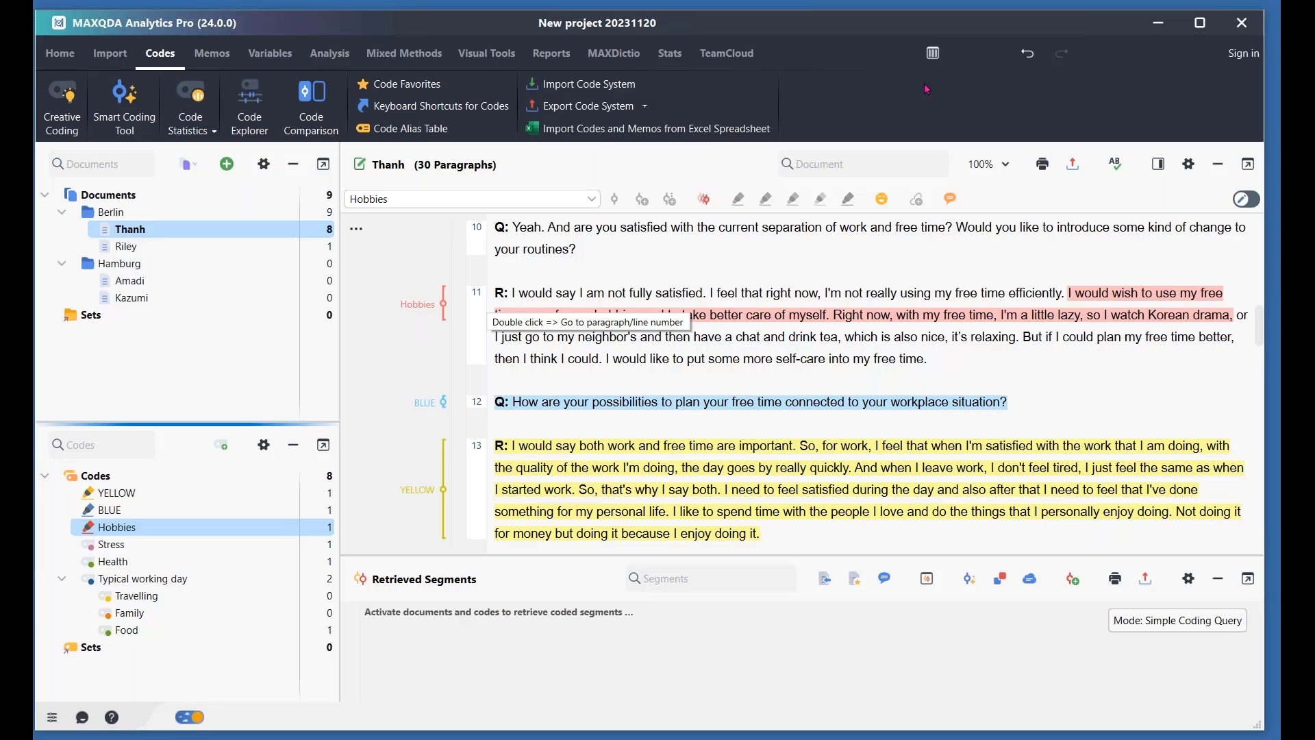
click(1027, 55)
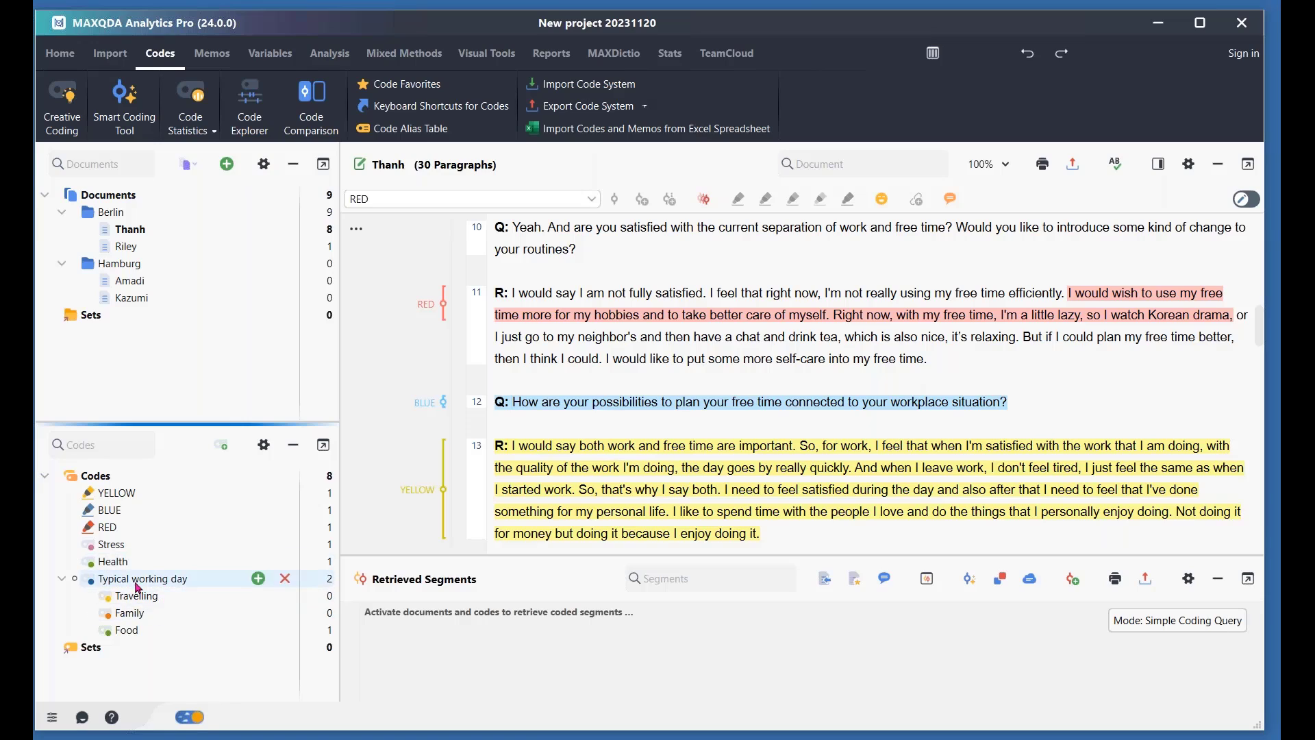
Step: Code the RED highlighted segment in paragraph 11 with a new red code named Hobbies
mouse_move(114, 552)
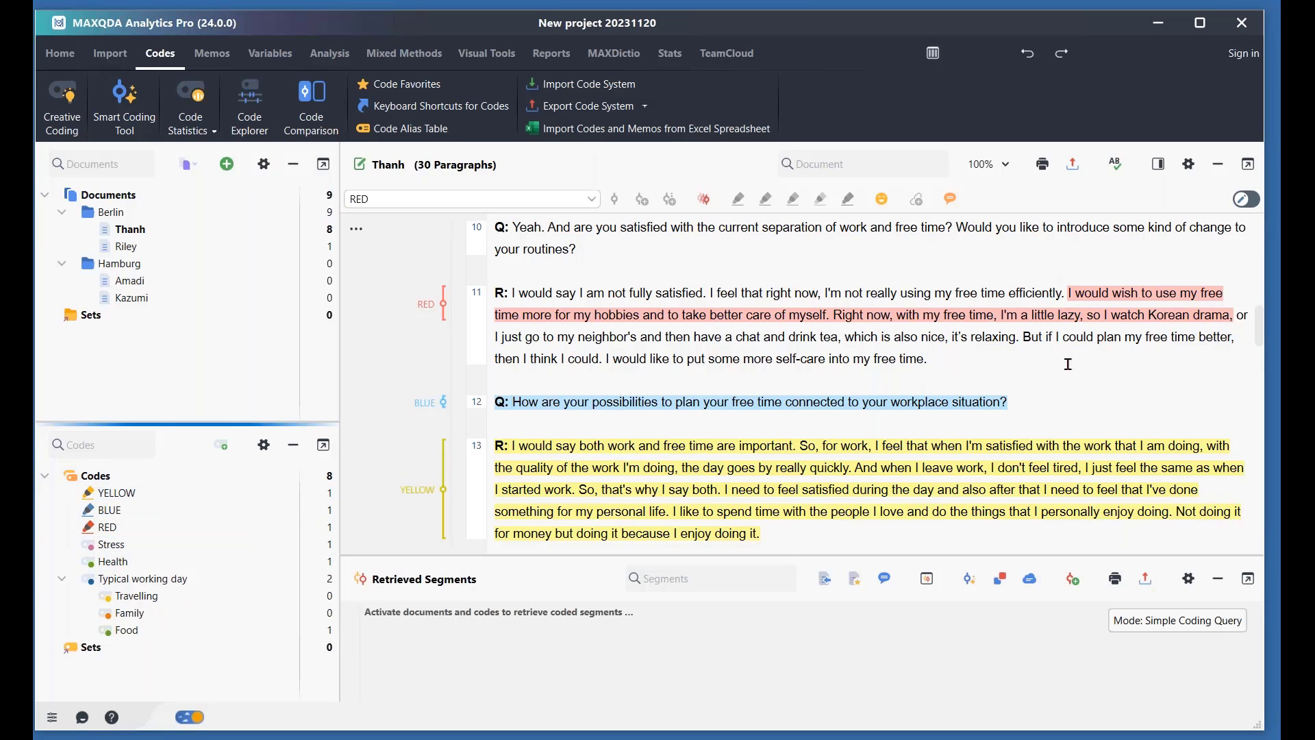
click(428, 306)
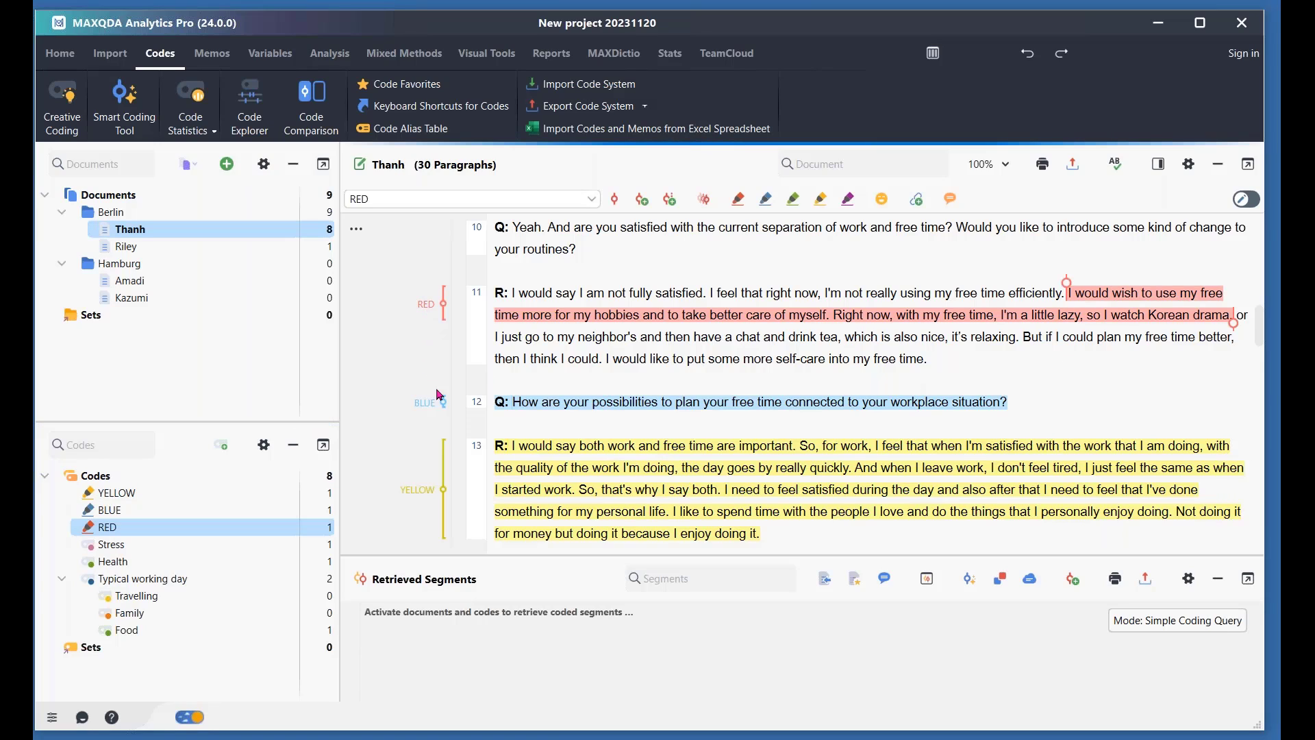
click(643, 202)
text(Hobbies)
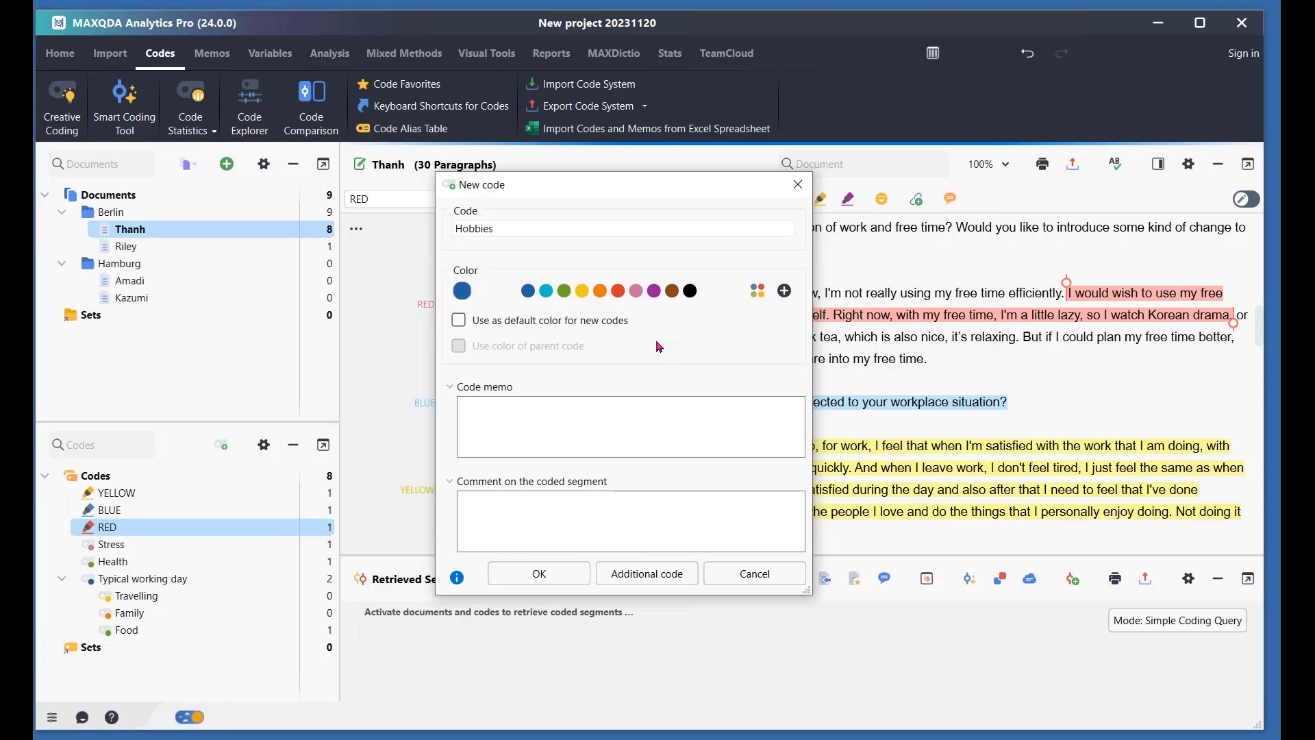
click(619, 292)
click(539, 573)
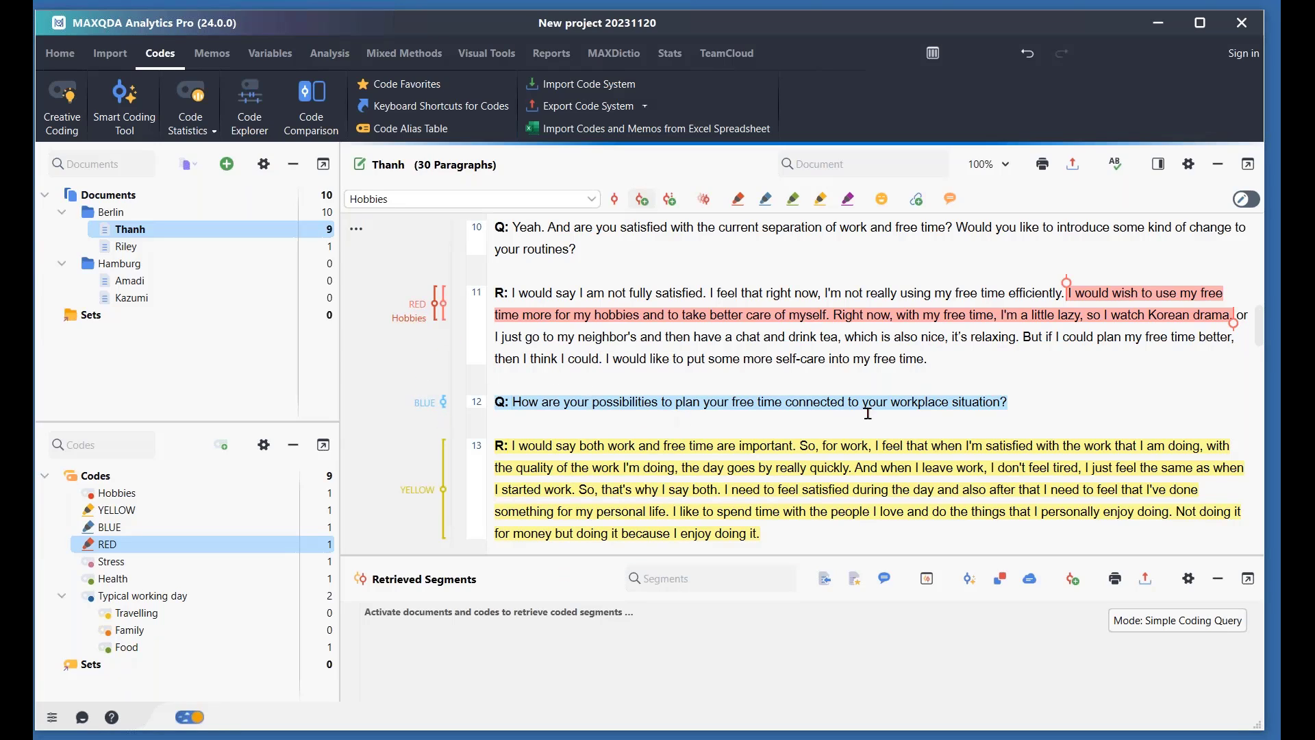
Step: Delete the RED code assignment from the paragraph 11 segment and check the passage coded with Hobbies
right_click(417, 306)
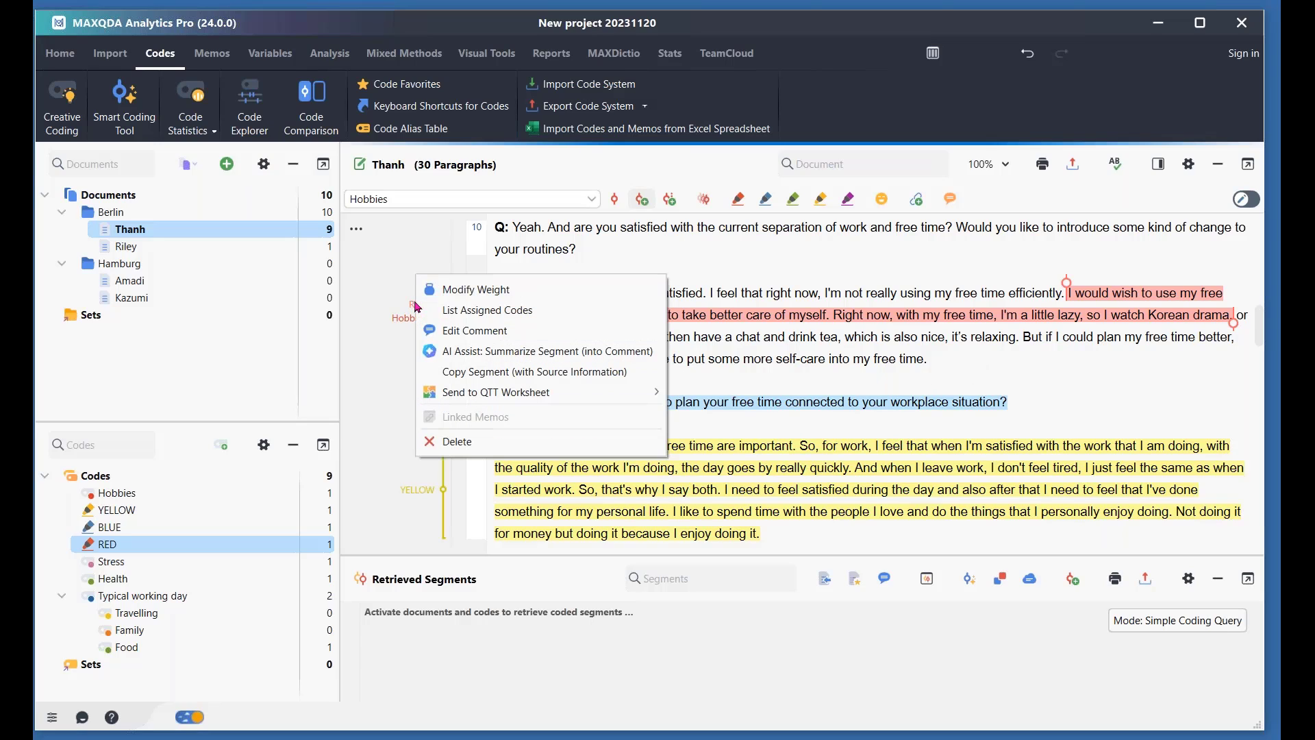
click(483, 444)
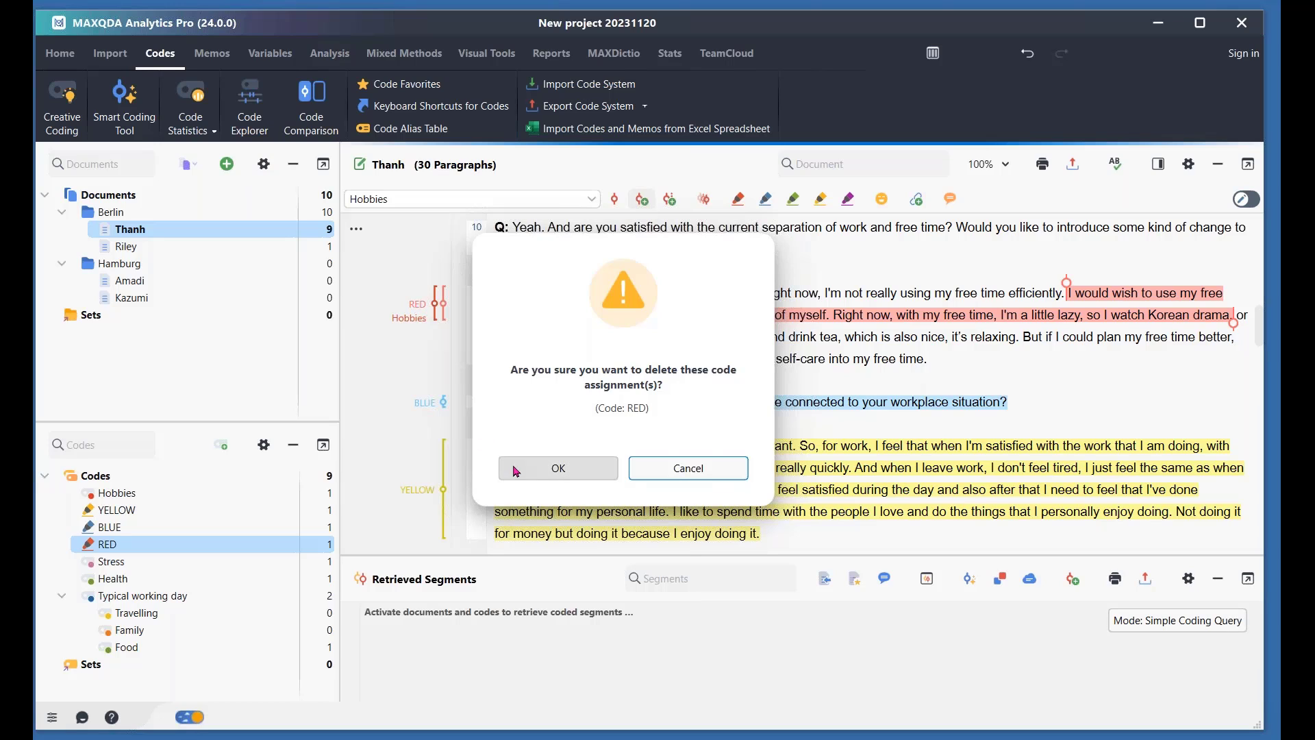
click(553, 473)
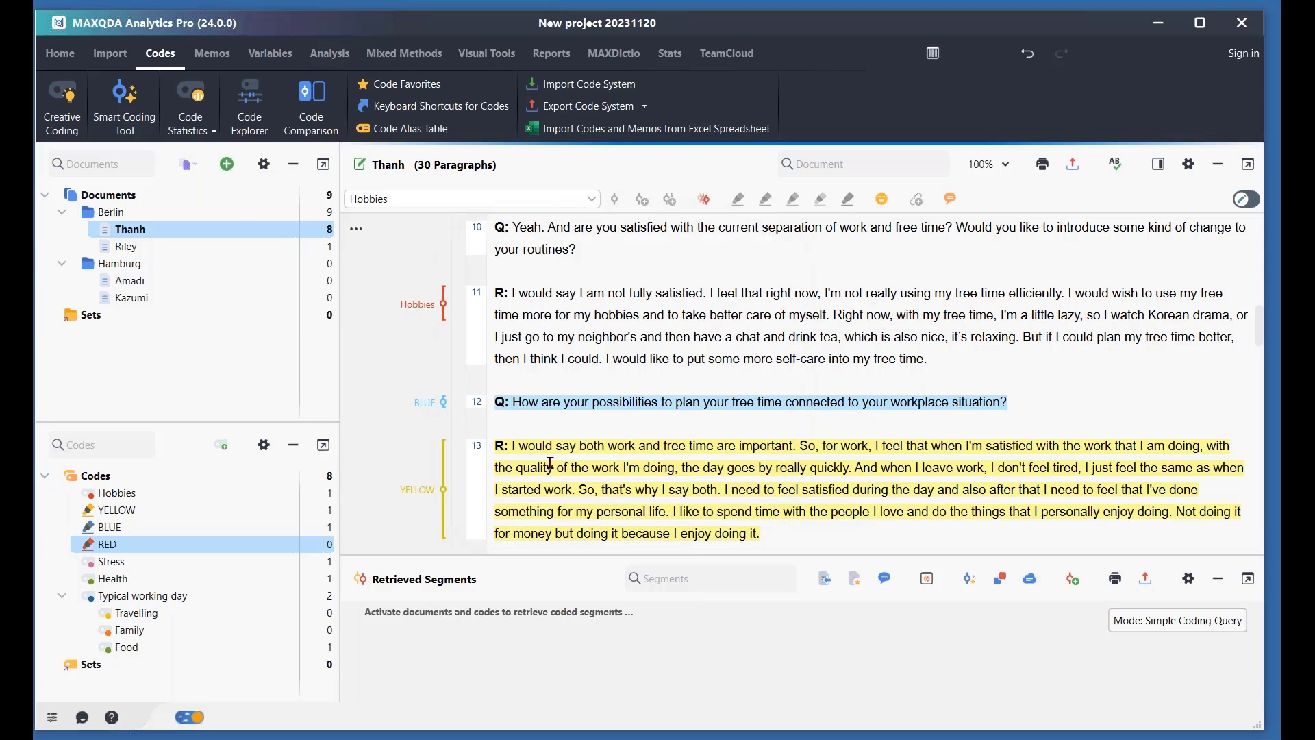
click(420, 305)
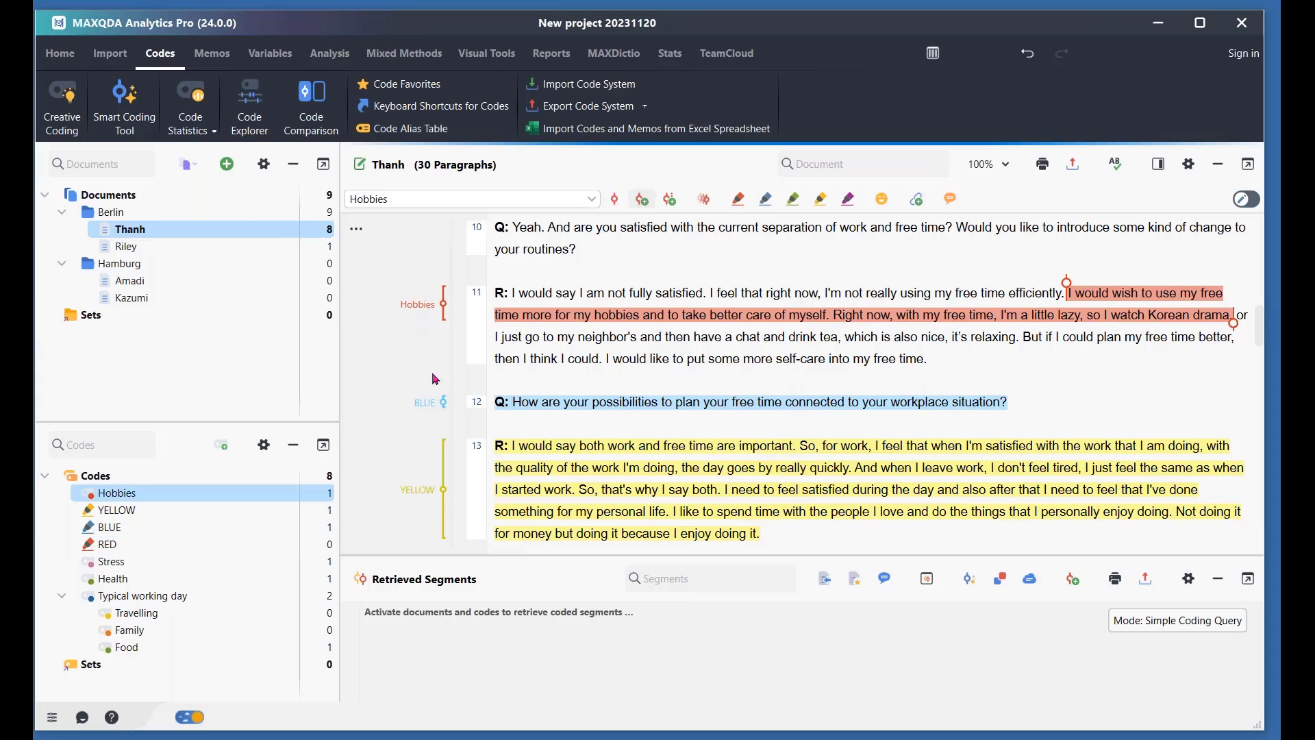
click(1107, 396)
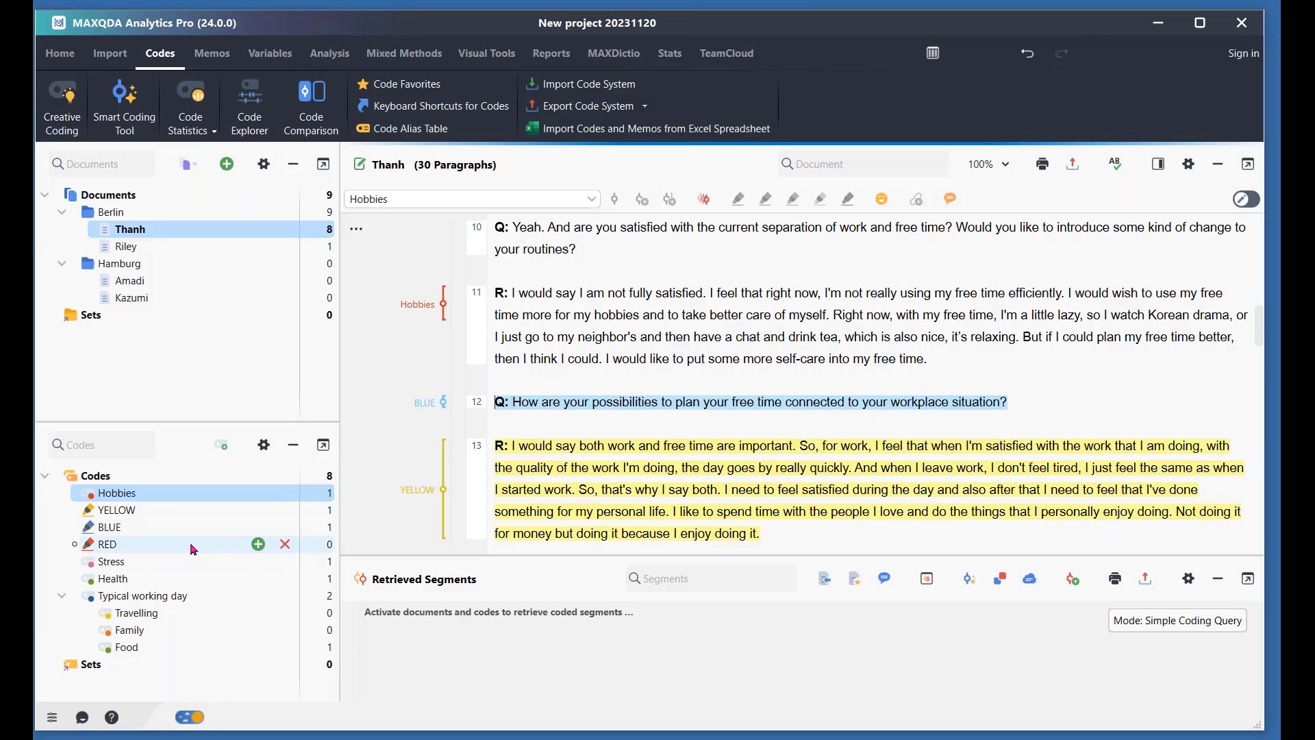
Step: Go to the long answer in paragraph 15 and display the sidebar beside the document text
mouse_move(193, 550)
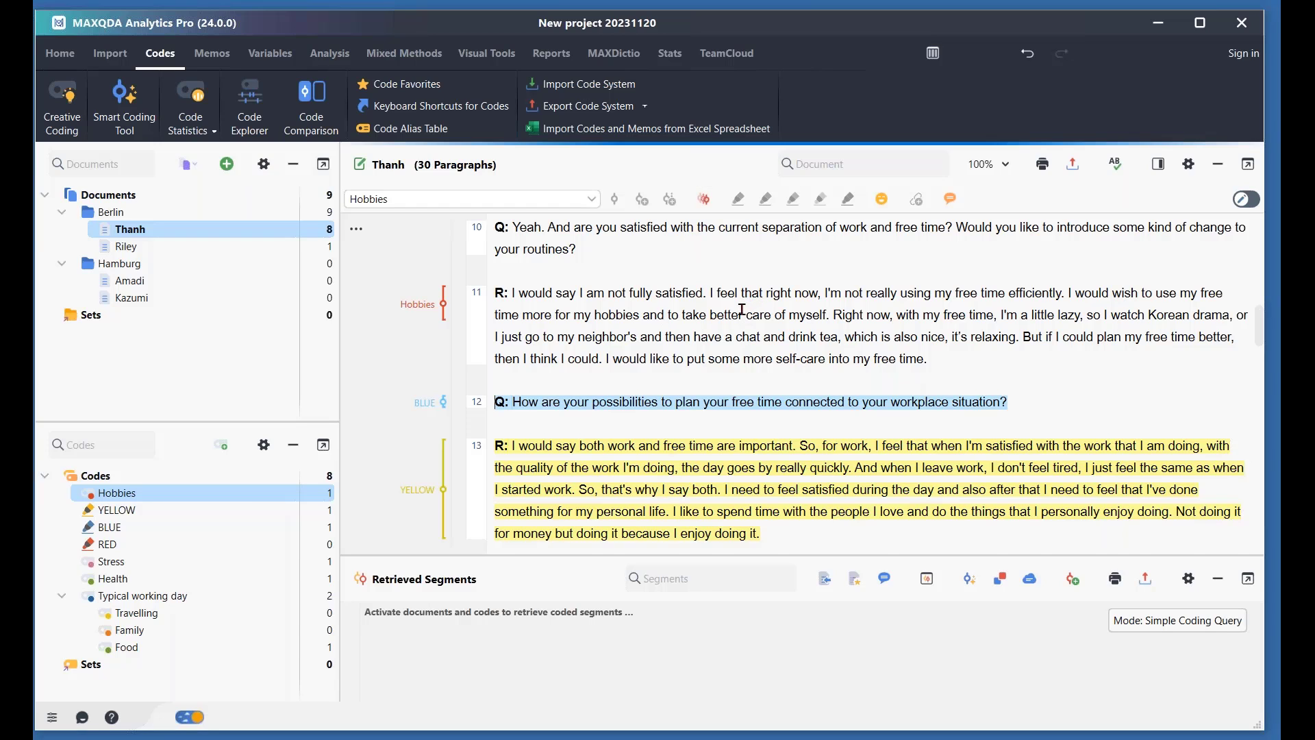
scroll(740, 302, down, 4)
scroll(937, 401, down, 3)
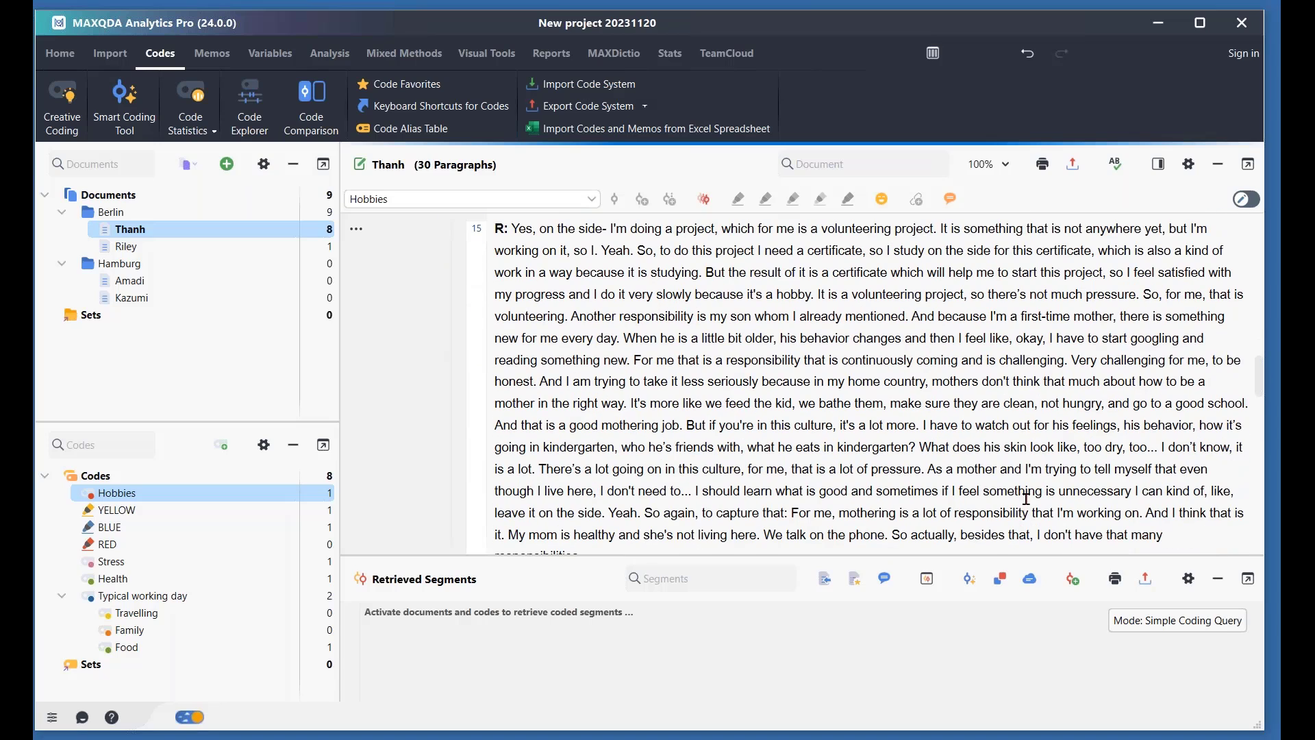
scroll(1026, 498, down, 1)
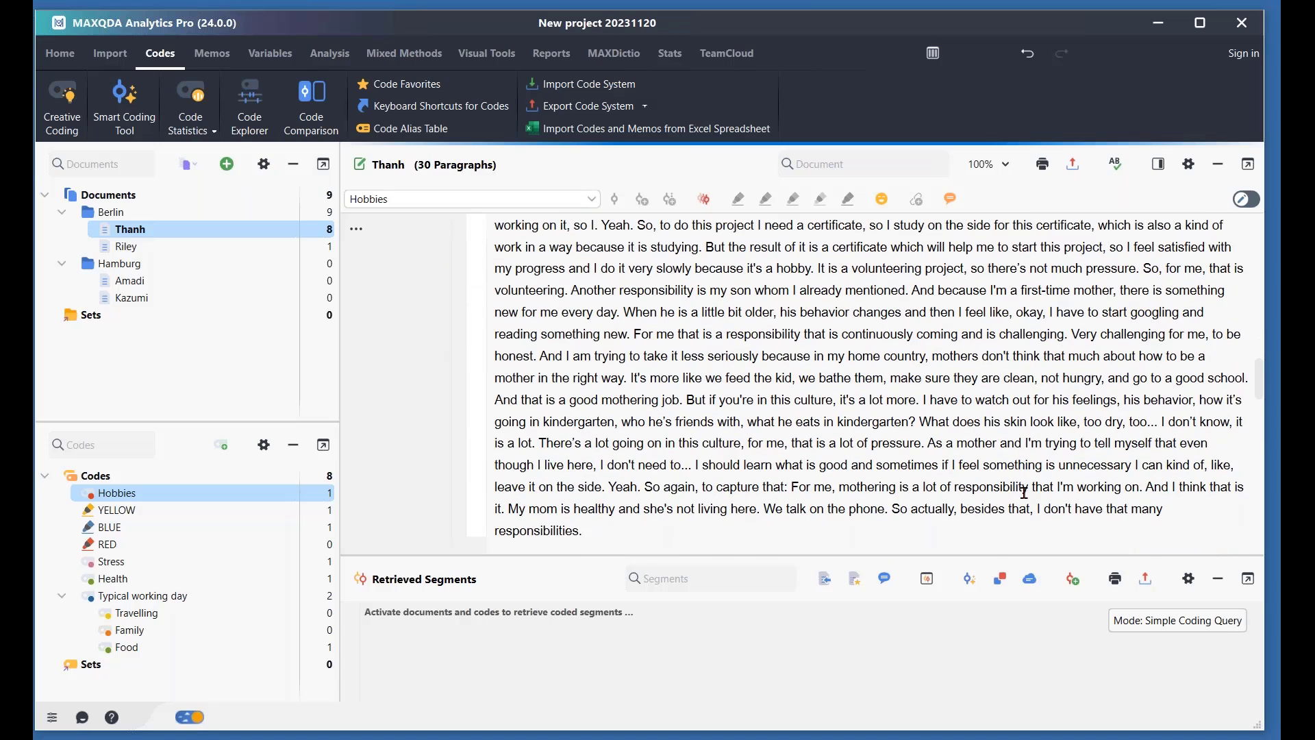
click(1159, 164)
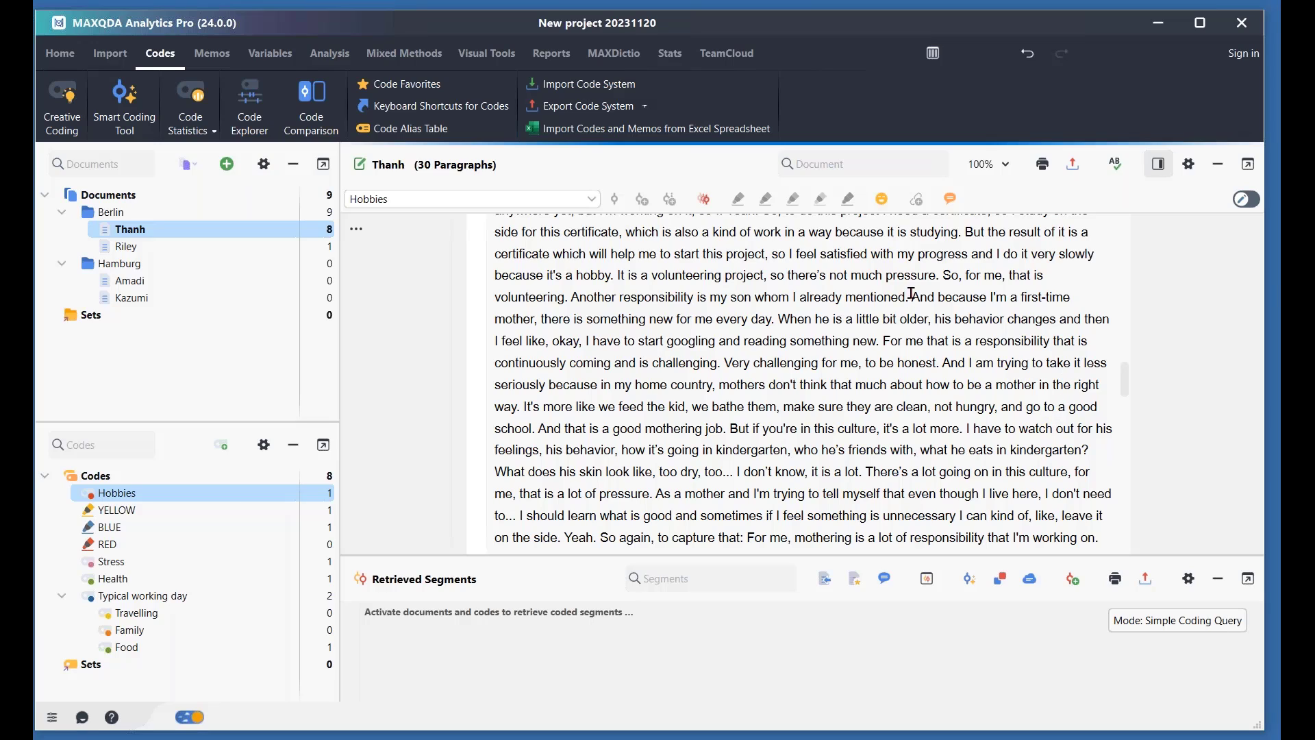
Step: Insert a memo for the paragraph 15 passage "And because I'm a first-time mother, there is something new for me every day."
drag(912, 297, 778, 322)
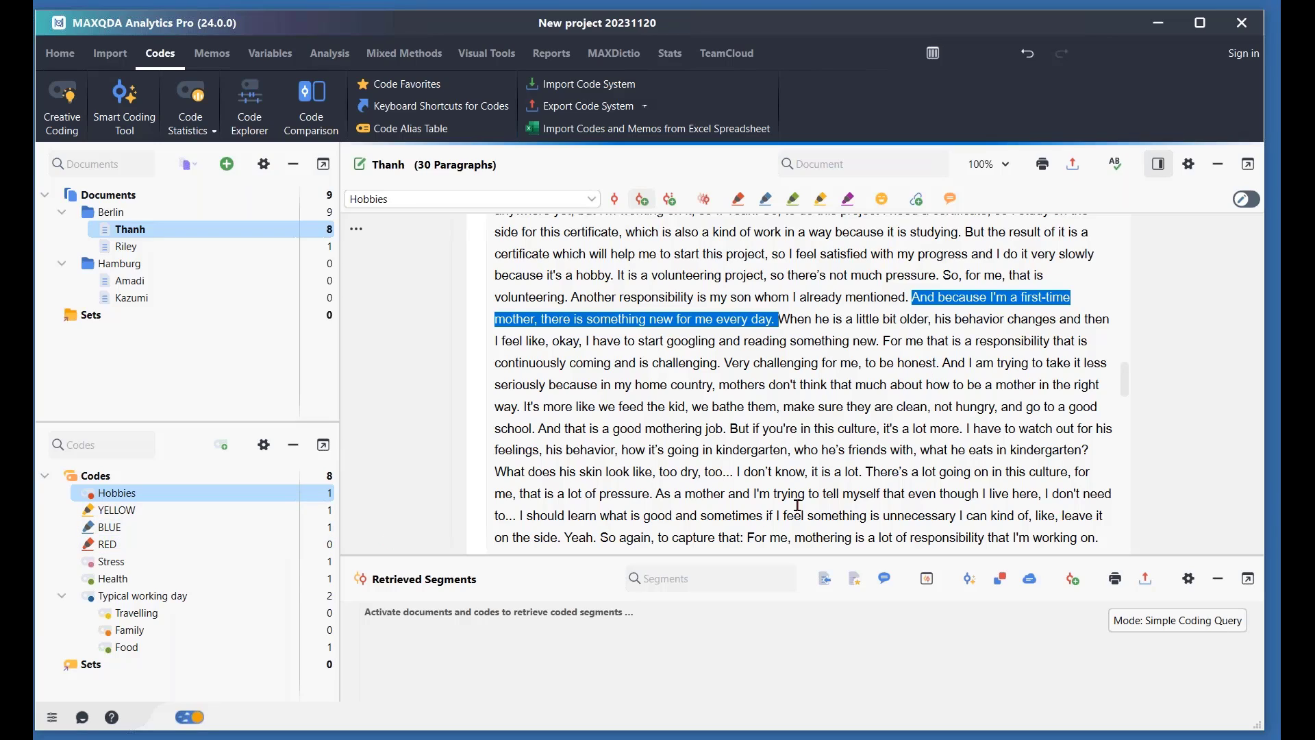
right_click(621, 320)
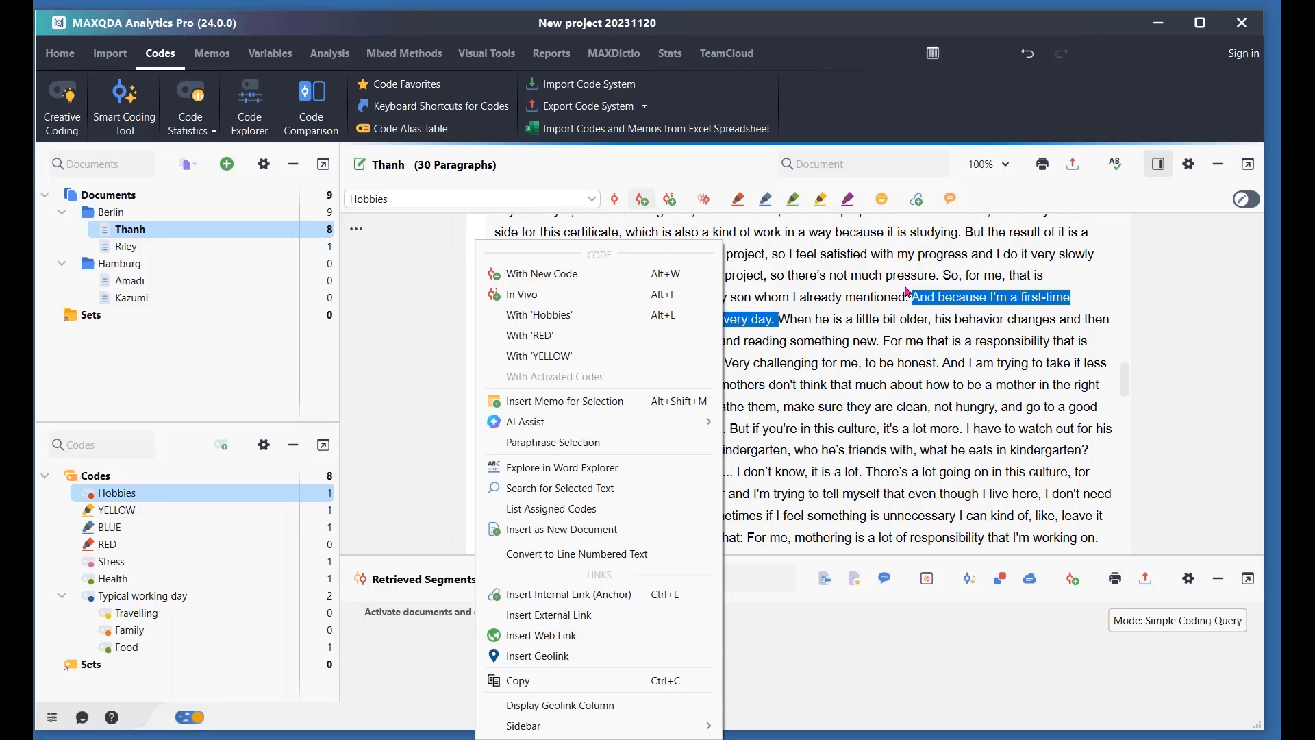
click(559, 407)
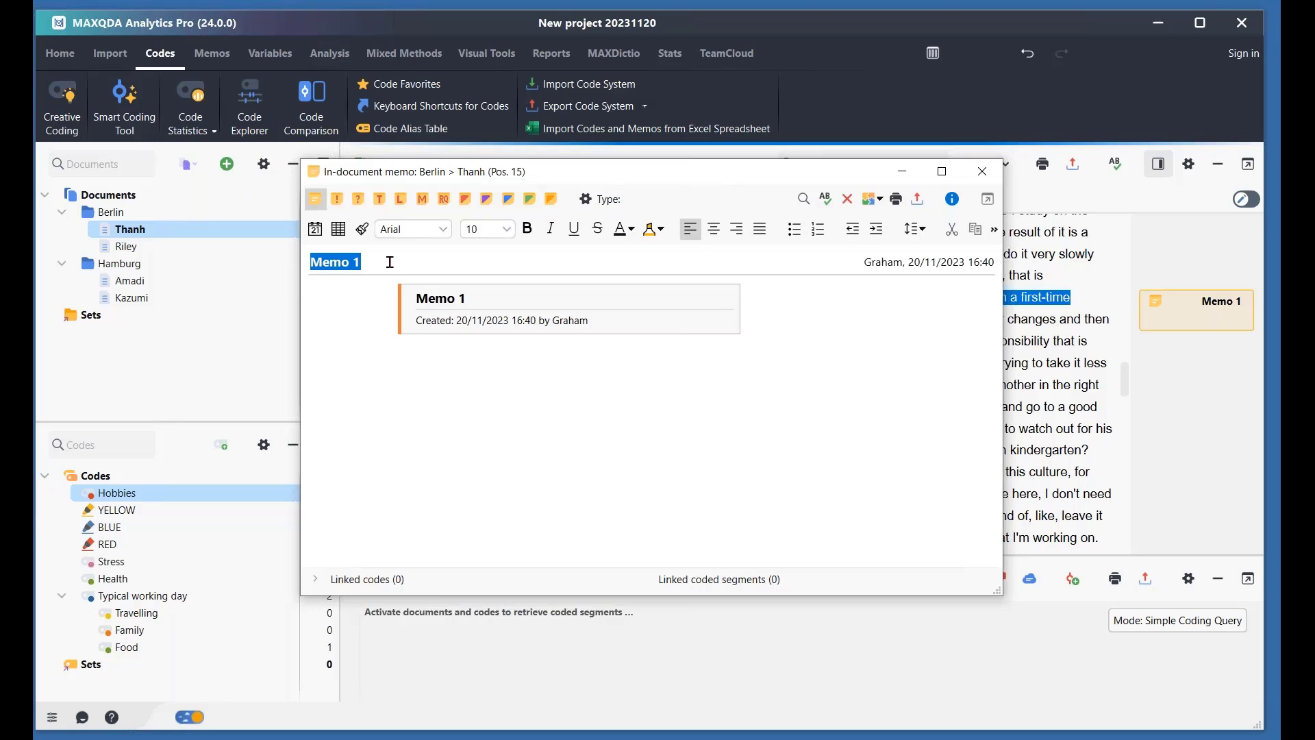
click(501, 401)
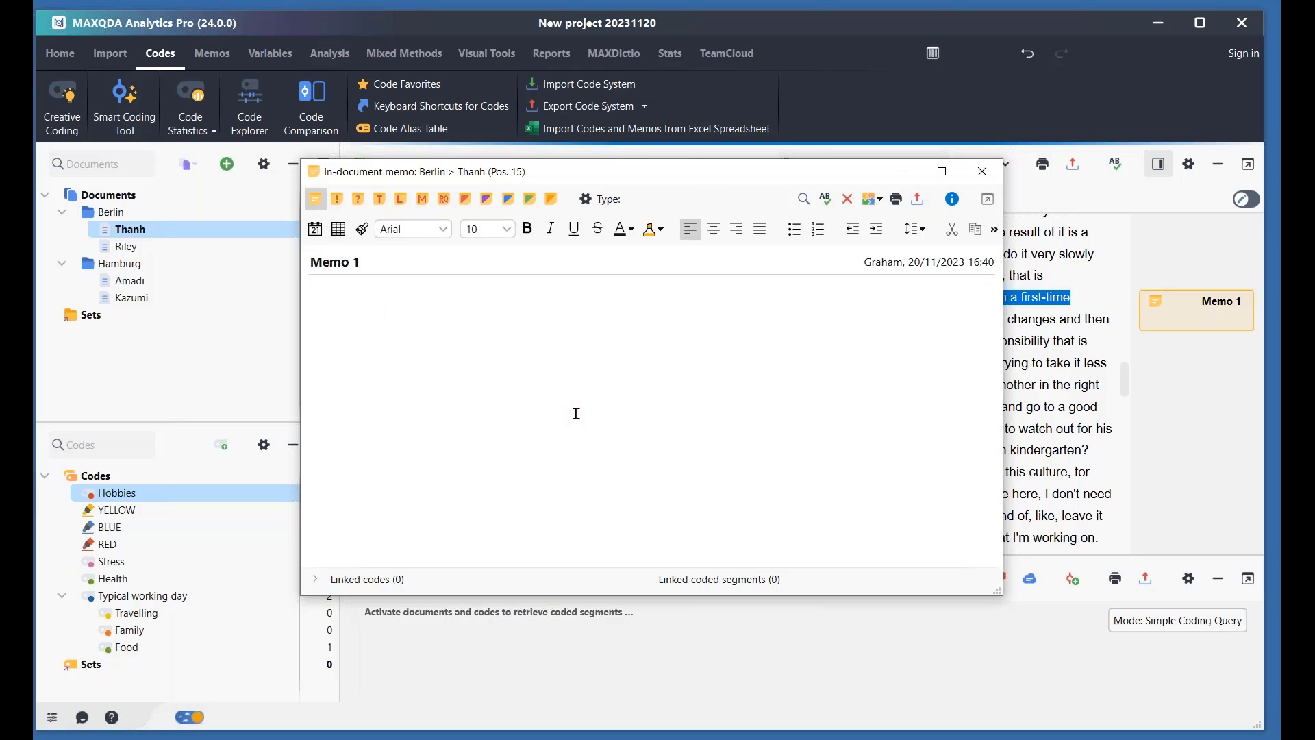
Step: Add a date and time stamp and note that the interviewee is a first time mother with one child, using the green memo symbol
click(315, 229)
text(hanh is a first time mot)
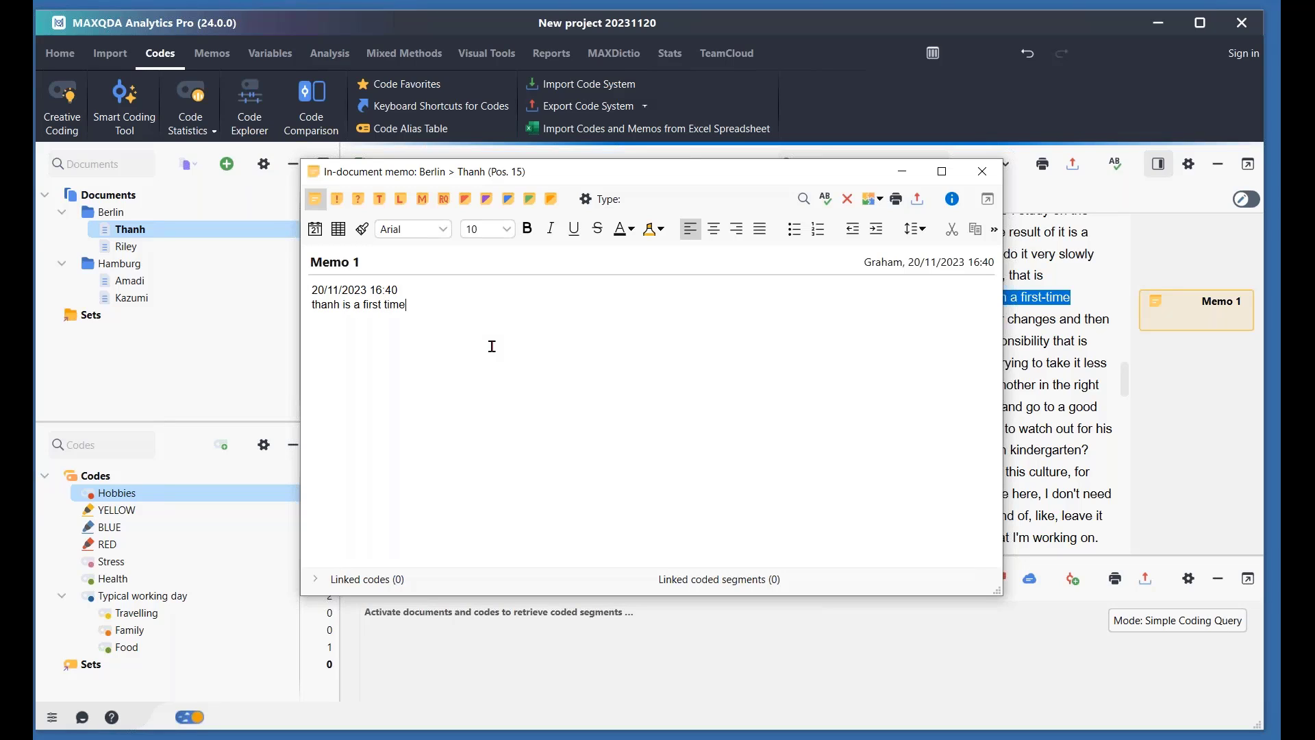
text(her, she has one child)
click(533, 205)
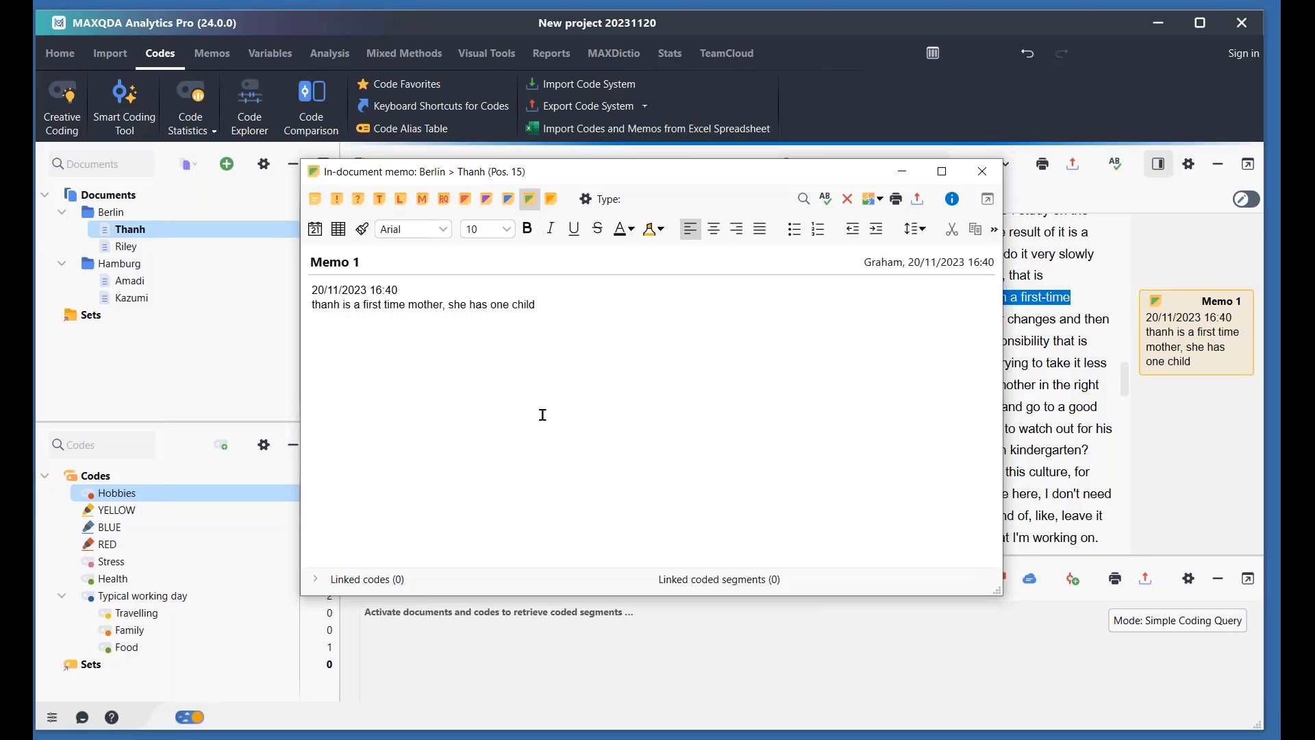
click(982, 171)
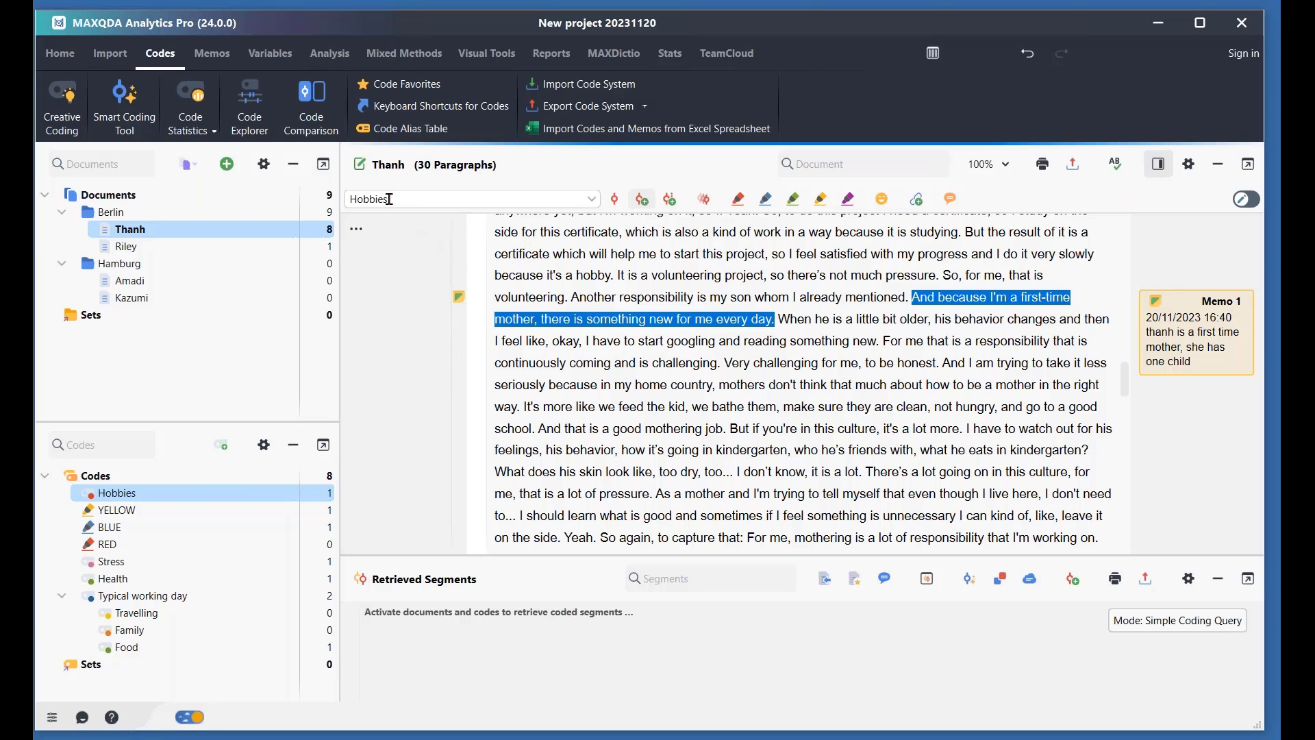
Step: Inspect the green memo's marker beside paragraph 15, and hide and redisplay the sidebar
scroll(379, 330, up, 3)
scroll(382, 329, up, 2)
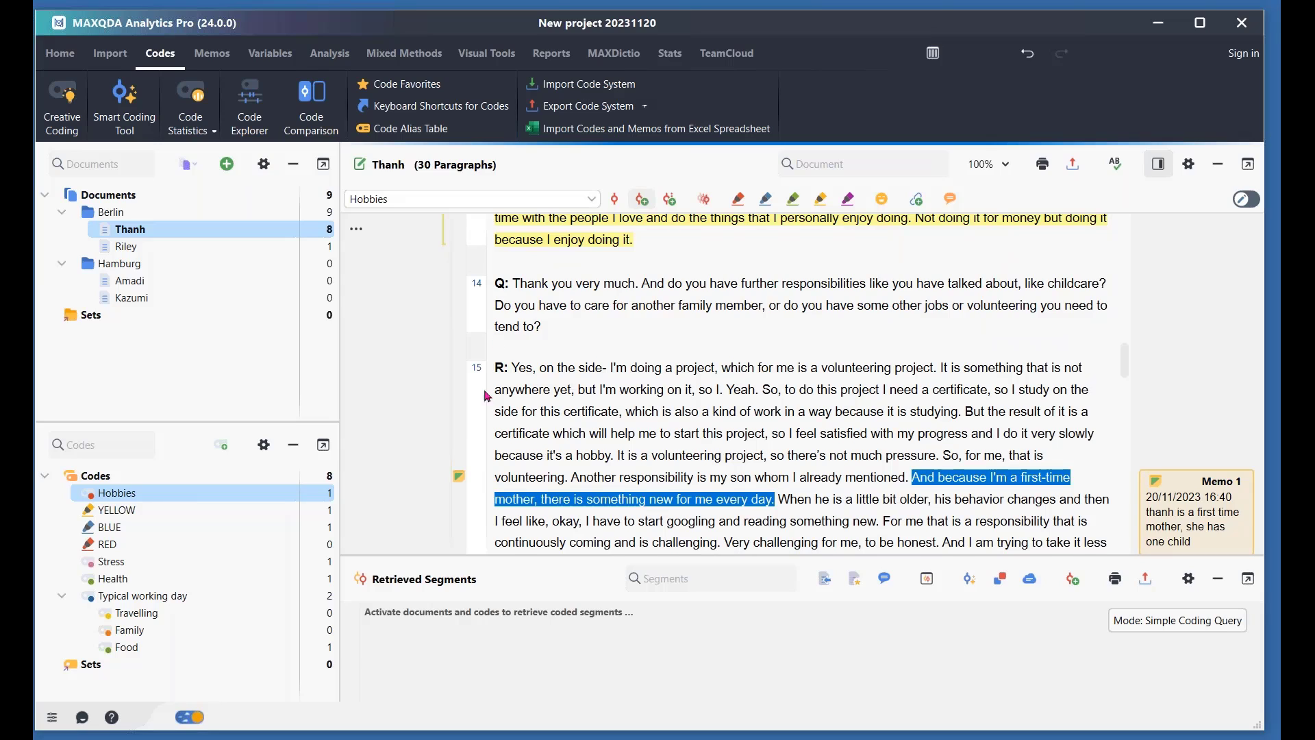
scroll(487, 396, down, 1)
scroll(449, 481, down, 2)
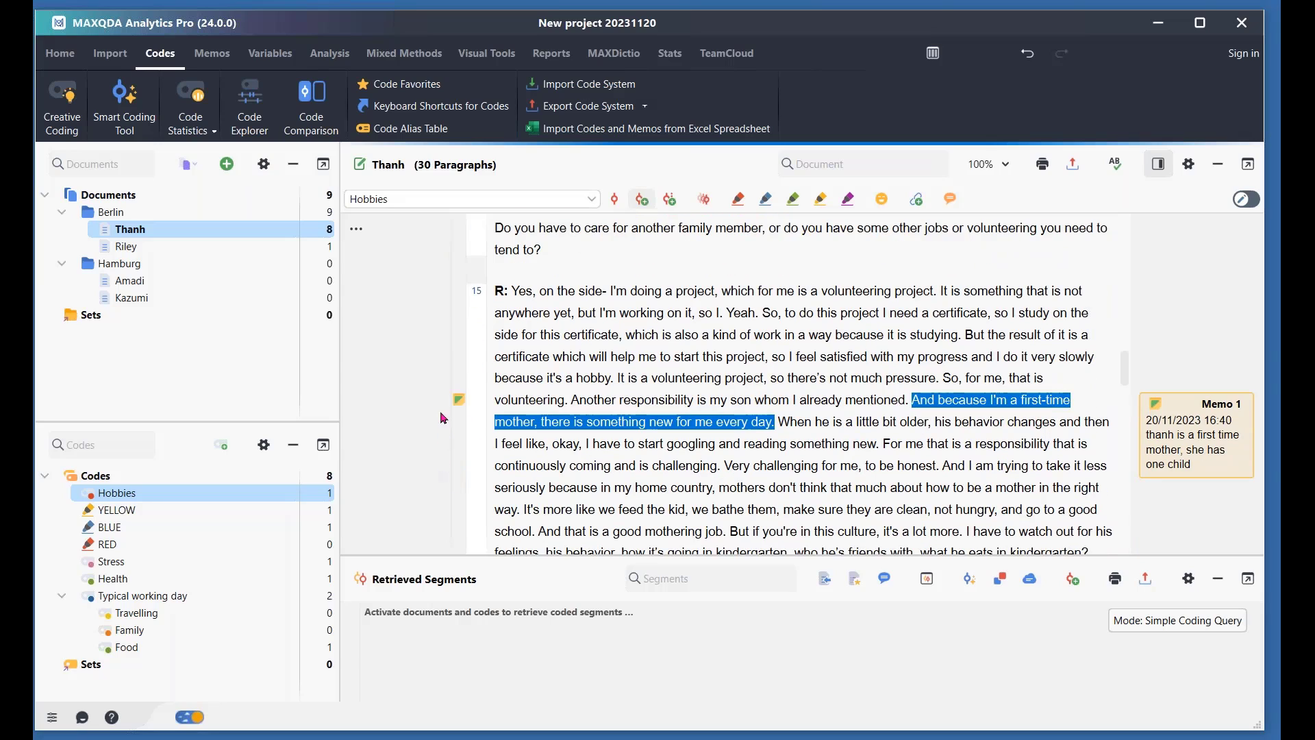
mouse_move(459, 402)
click(1158, 166)
click(1159, 166)
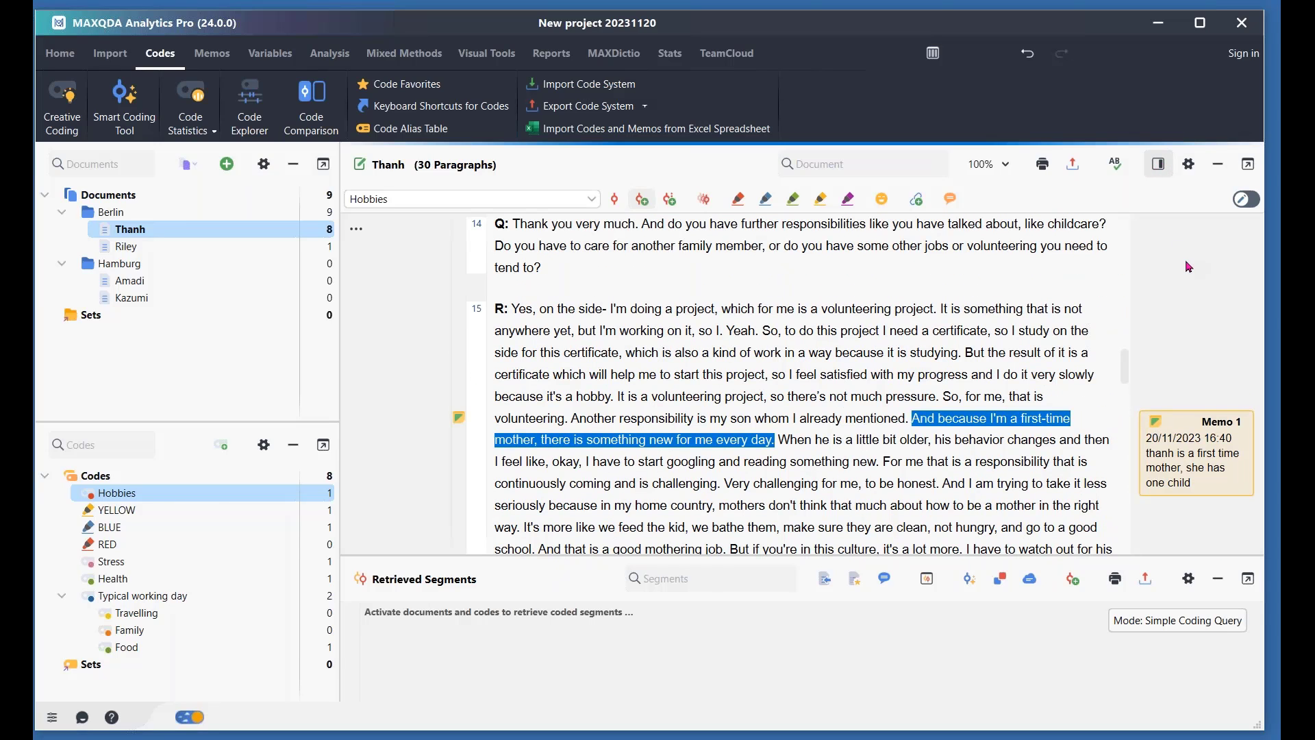
Step: Attach a purple memo reading "lzkn /lzdn /ldn /slf /sf" to the passage "who he's friends with, what he eats in kindergarten?"
scroll(1191, 259, down, 1)
scroll(1100, 389, down, 2)
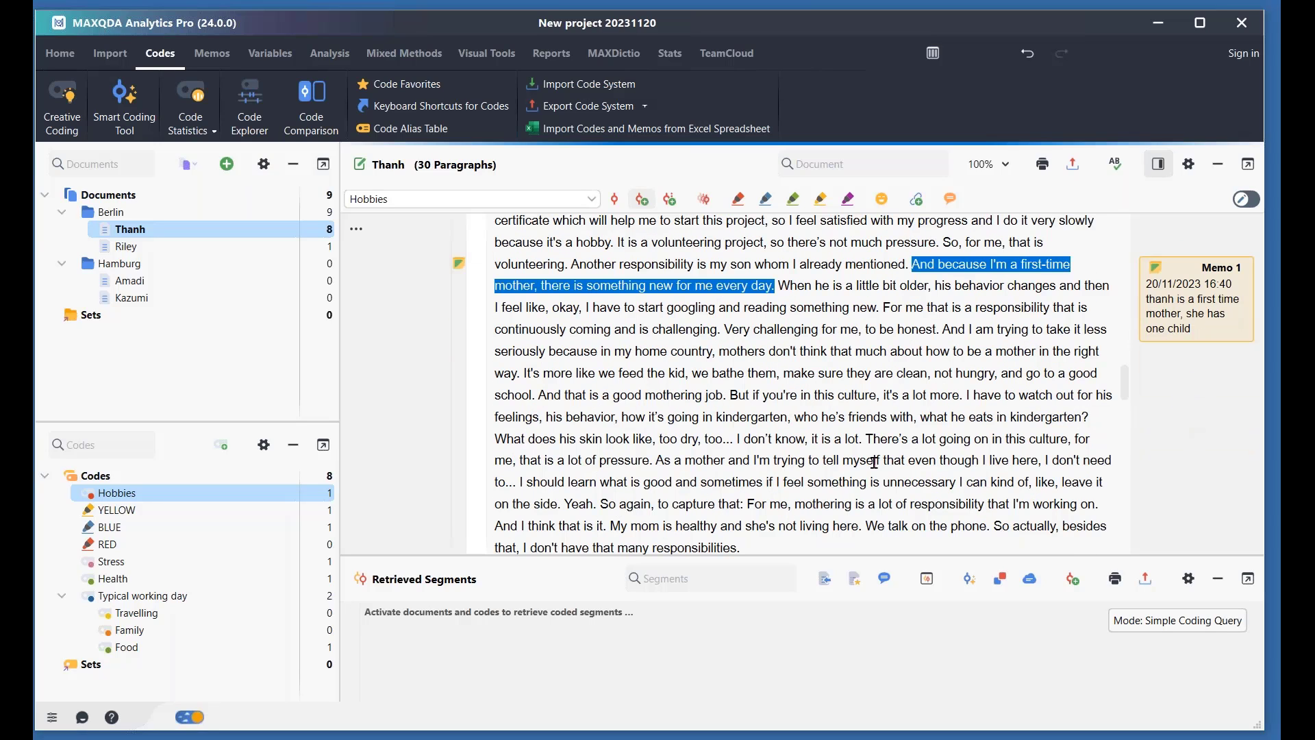
drag(795, 418, 1089, 418)
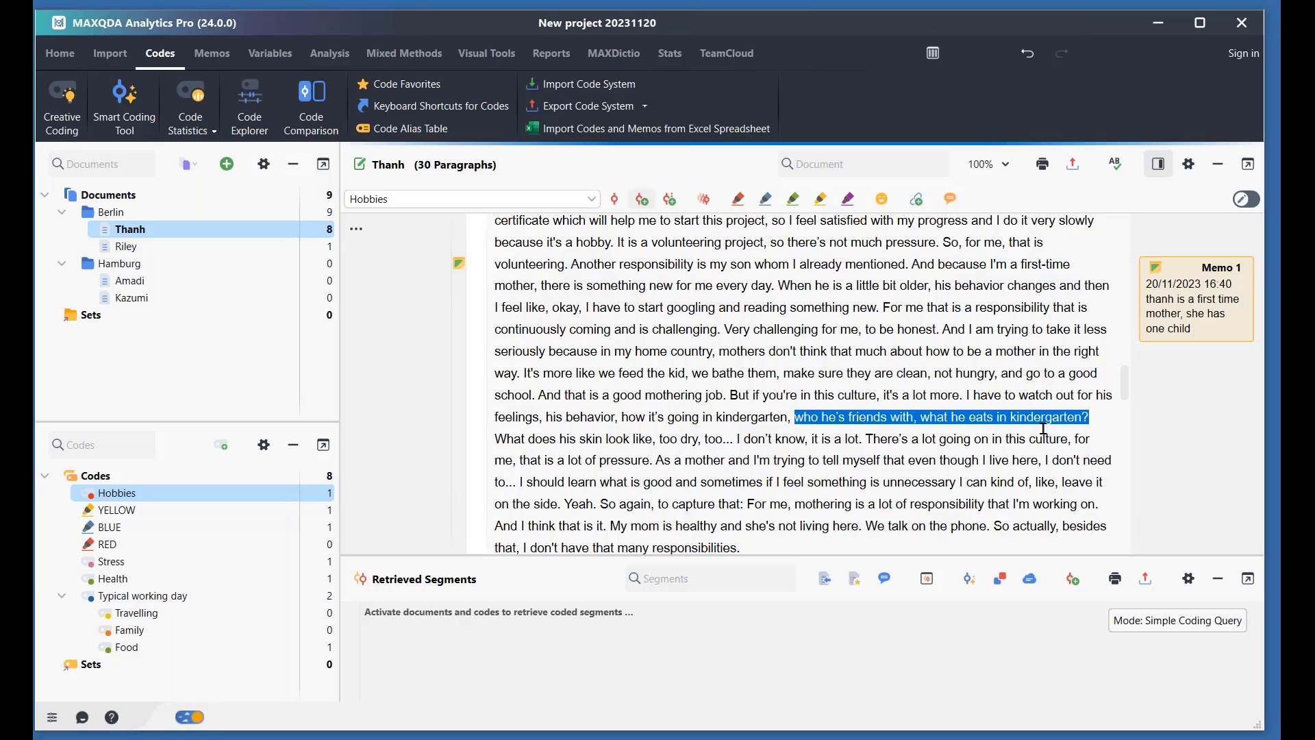
right_click(865, 419)
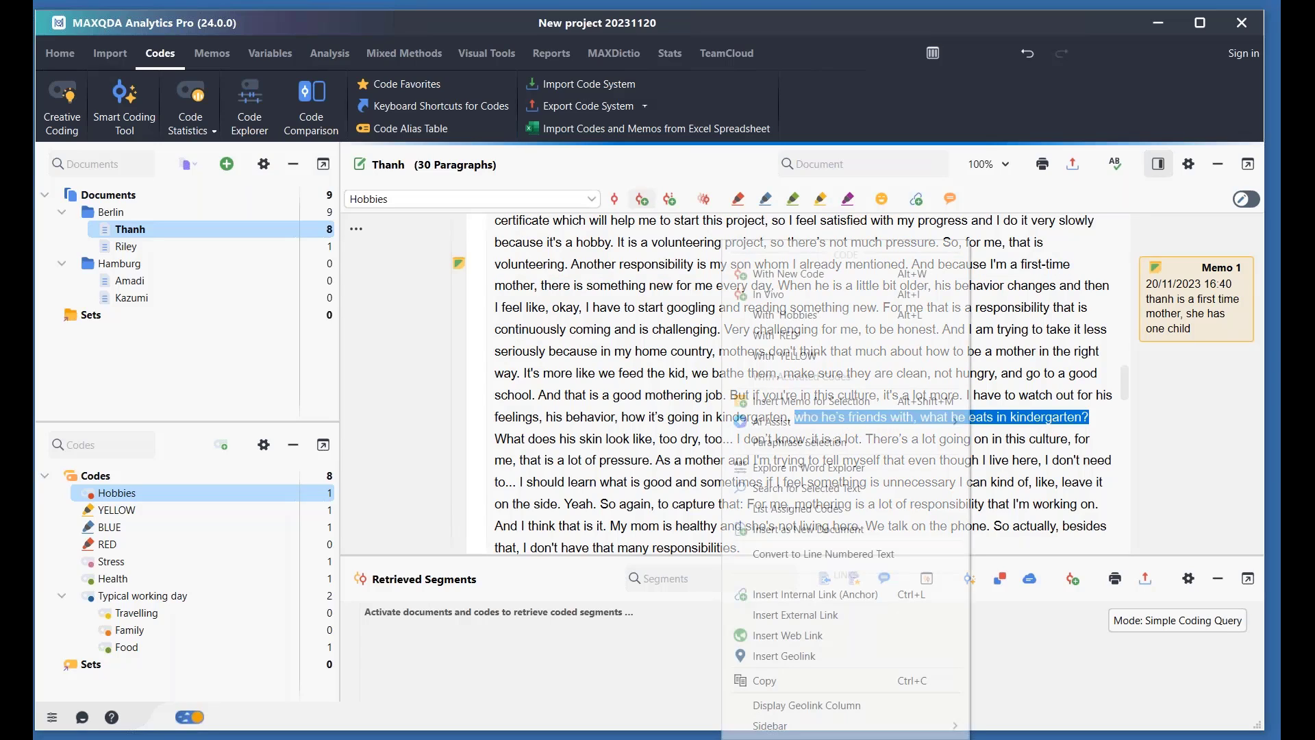
click(795, 408)
click(360, 326)
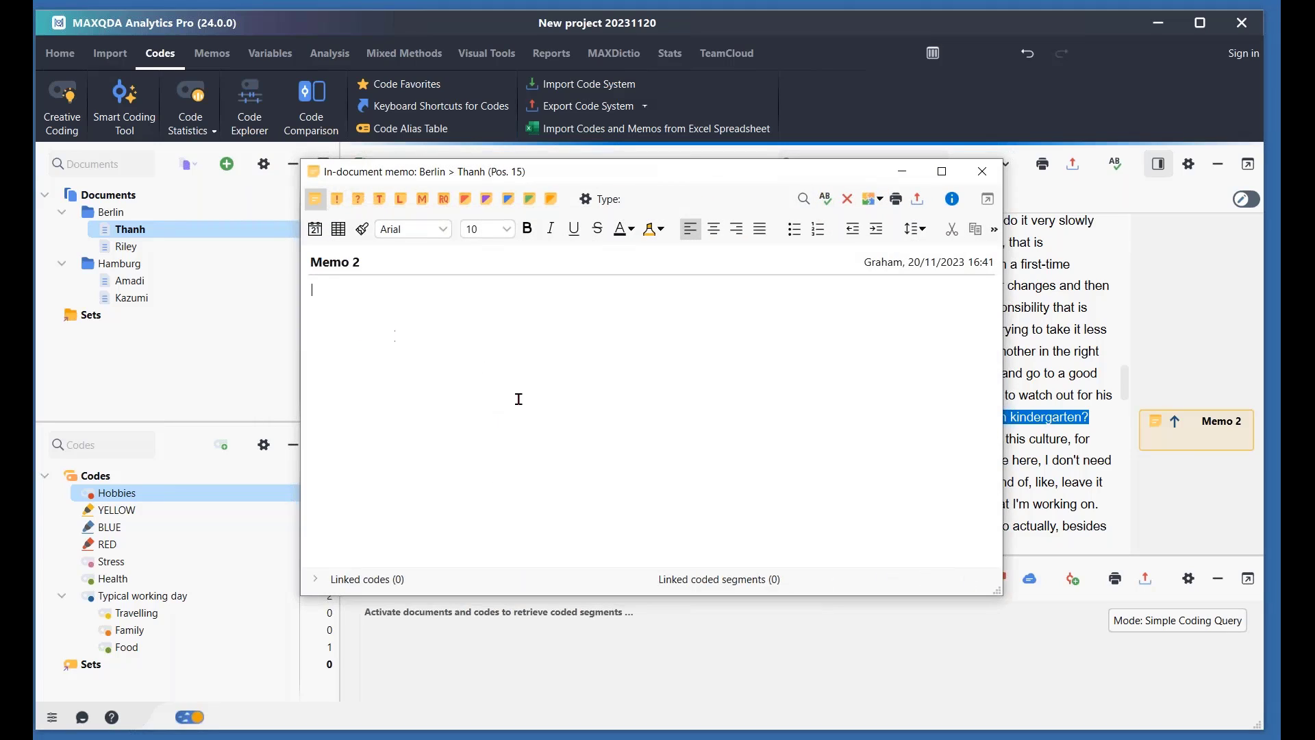
text(lzkn /lzdn /ldn /slf /sf)
click(491, 207)
click(982, 172)
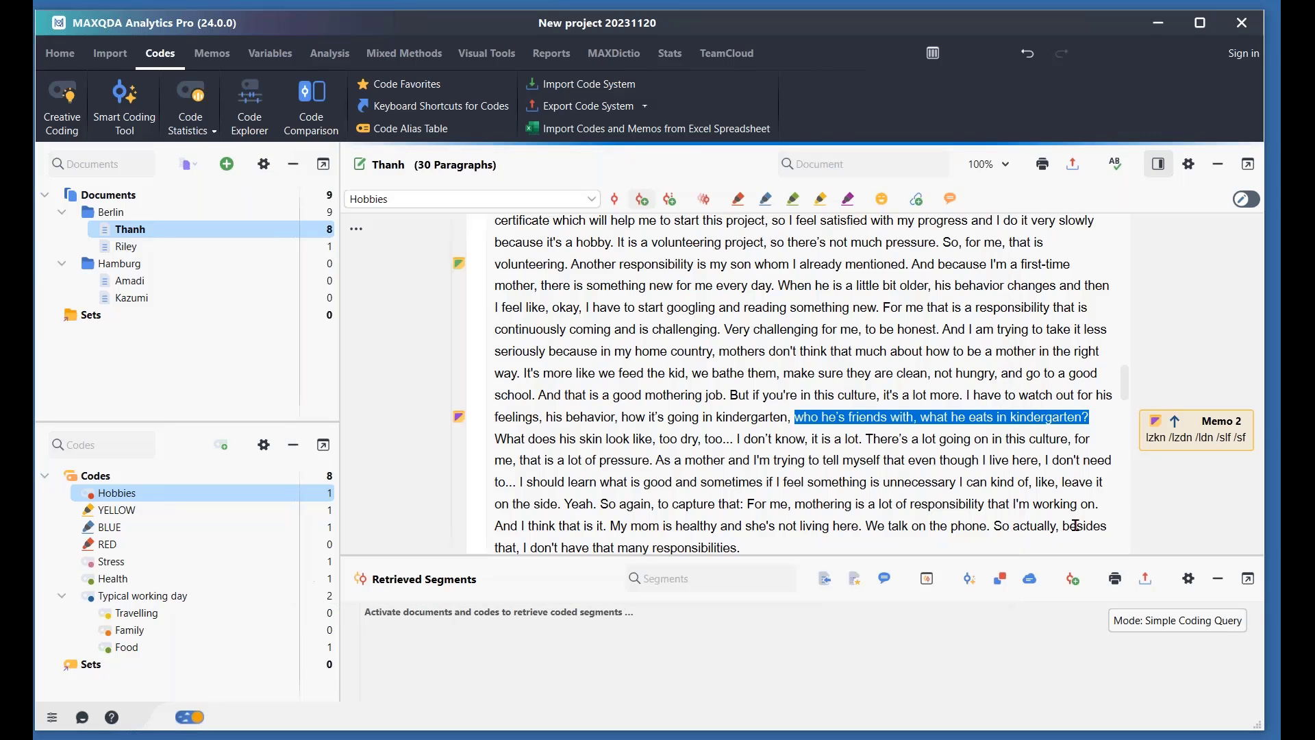
Step: Examine how the two paragraph 15 memos are displayed in the sidebar while moving through the interview
scroll(1176, 421, down, 3)
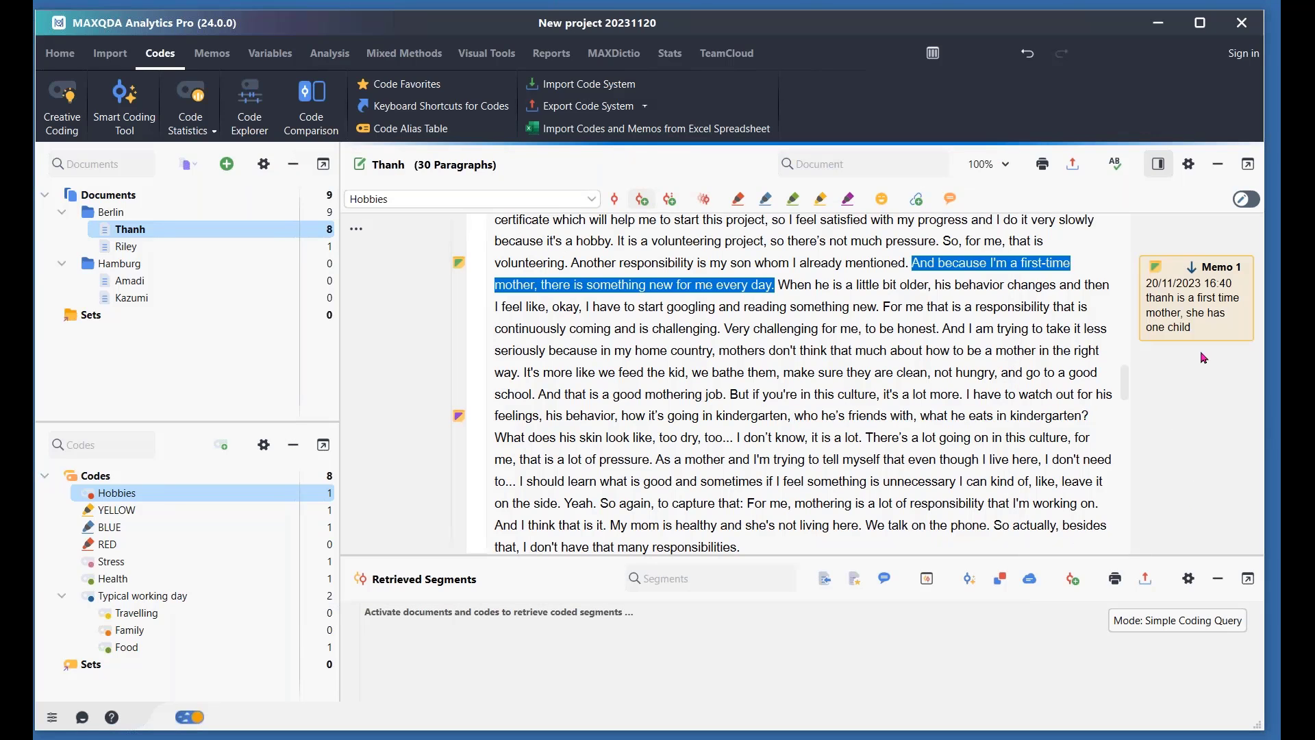
scroll(1194, 426, up, 10)
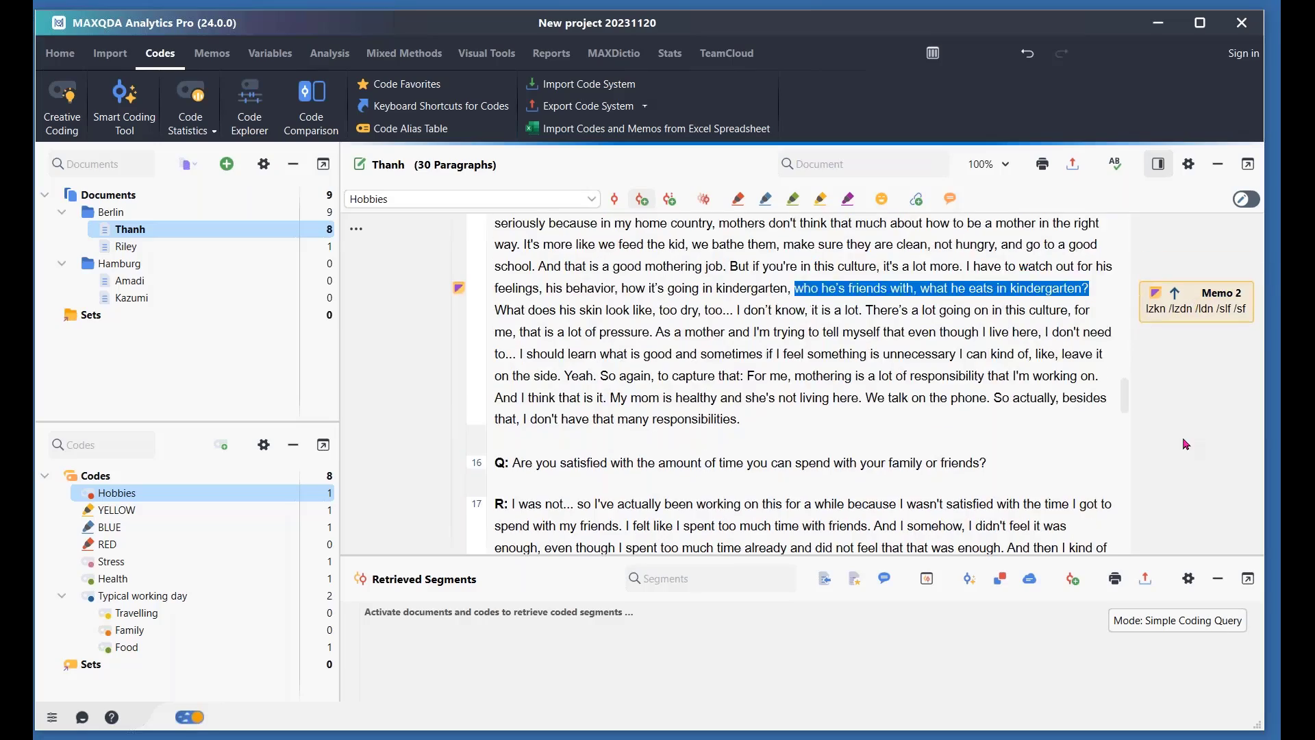
scroll(1165, 442, up, 3)
scroll(1134, 434, down, 10)
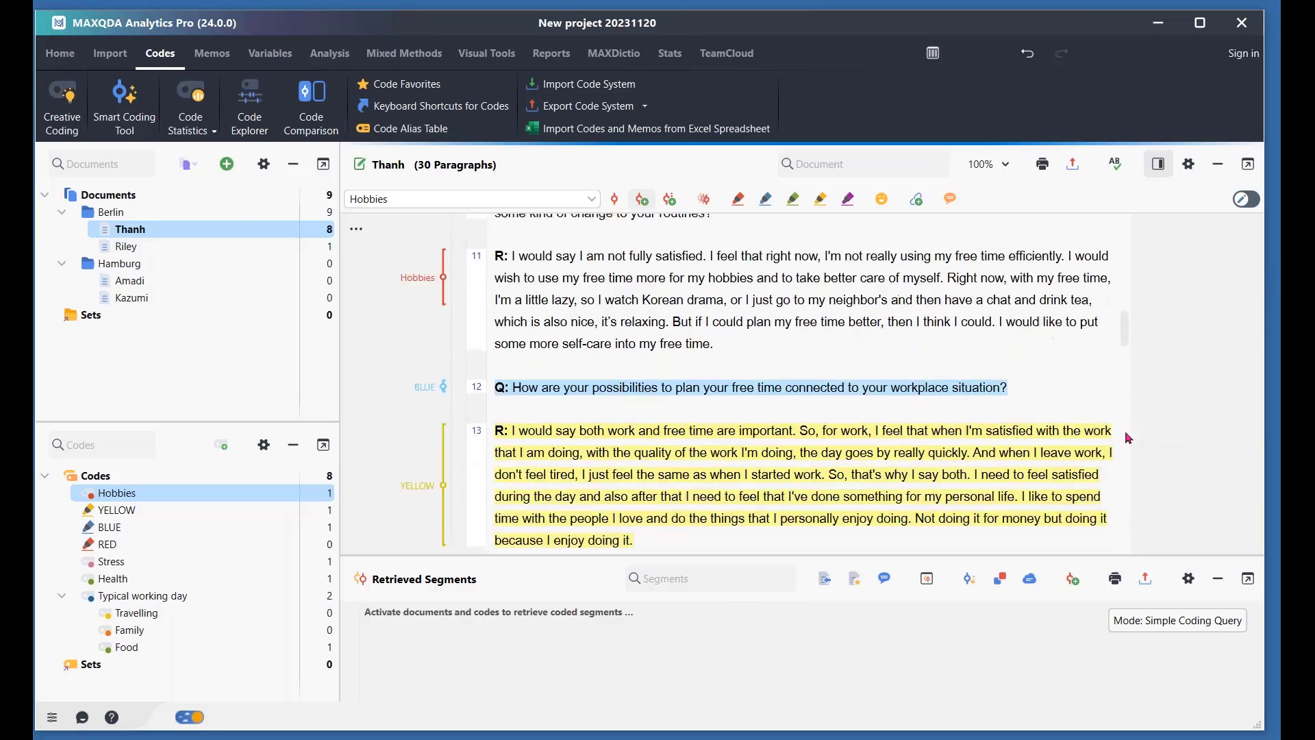
click(1179, 349)
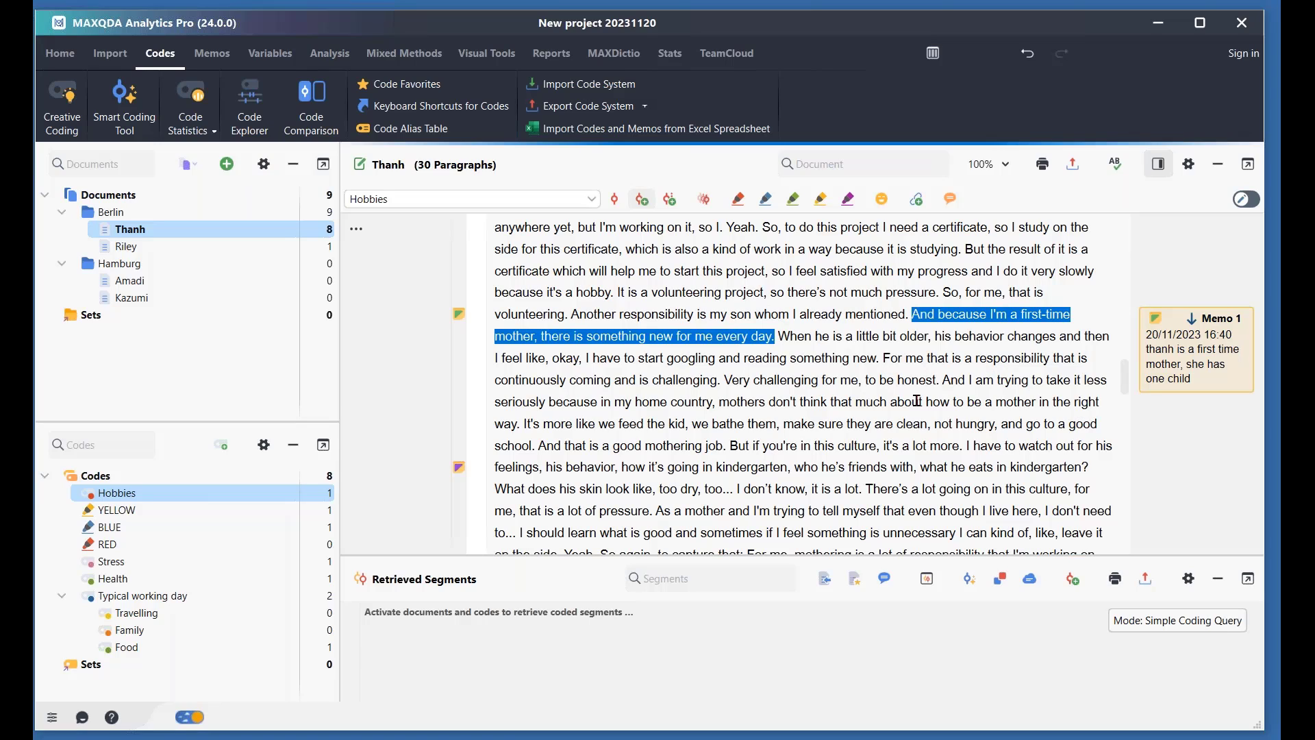
scroll(917, 401, down, 1)
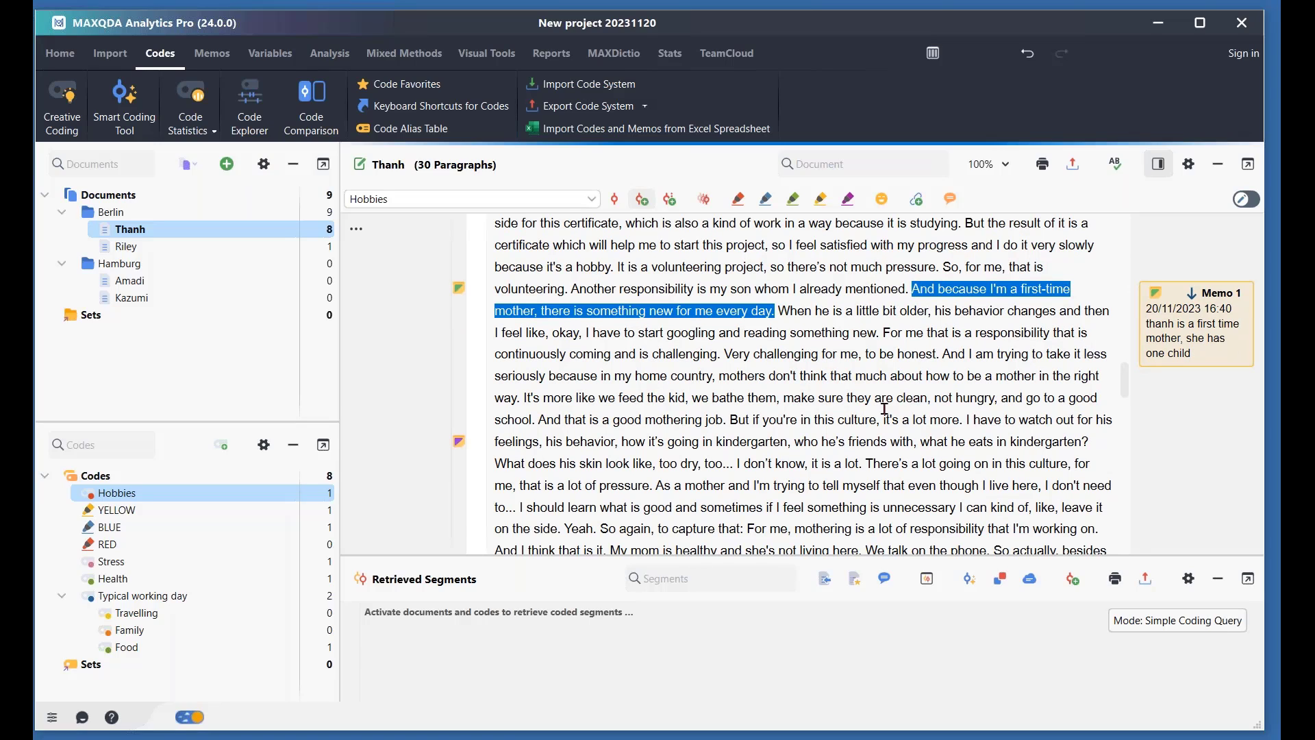
Step: Attach a document memo reading "Paste in my notes made just after the interview was recorded." to the open Berlin interview, with the exclamation-mark symbol
right_click(163, 234)
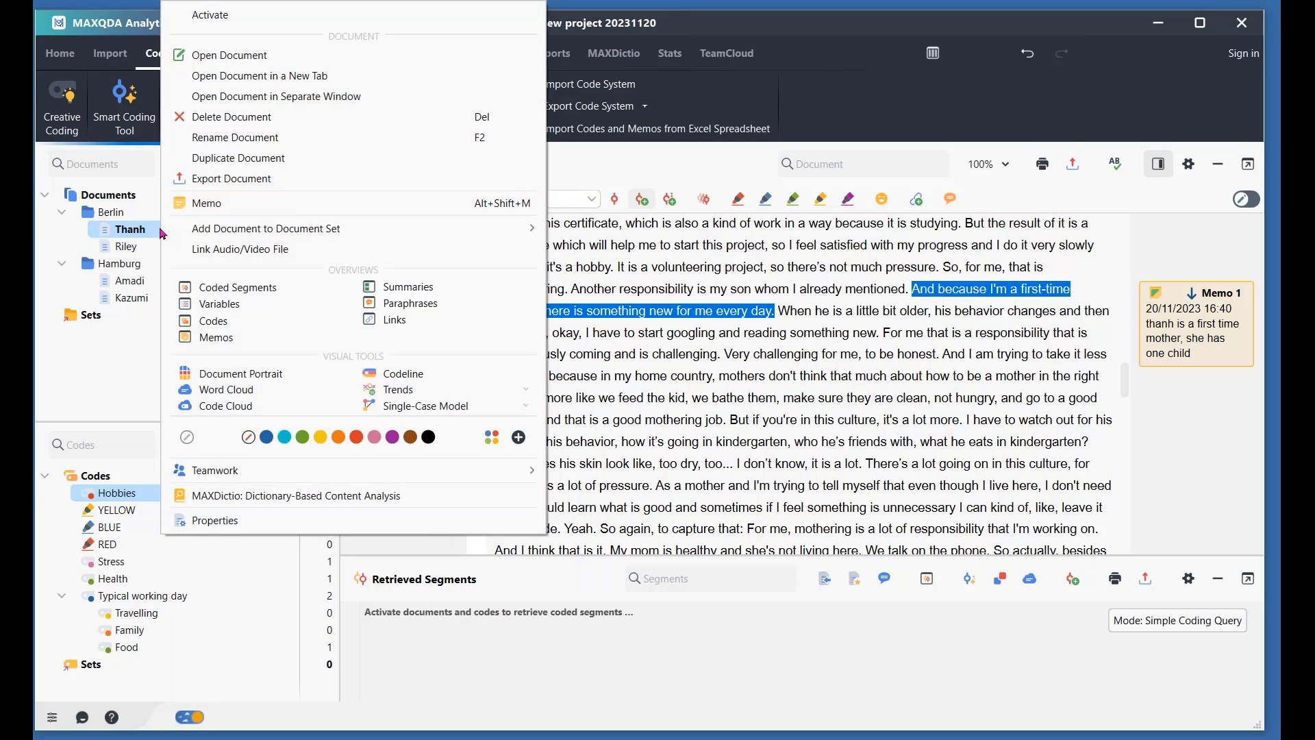
click(252, 209)
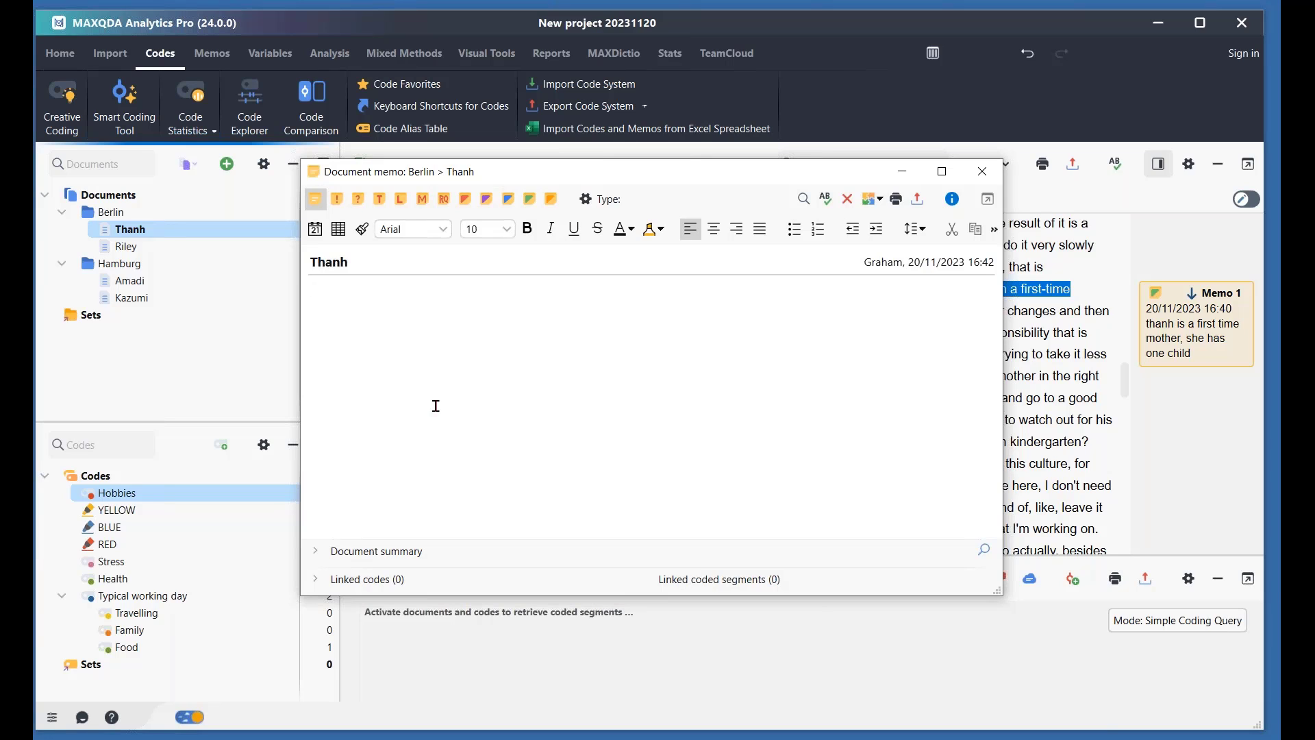
text(Paste in my notes made just after the interview a=w)
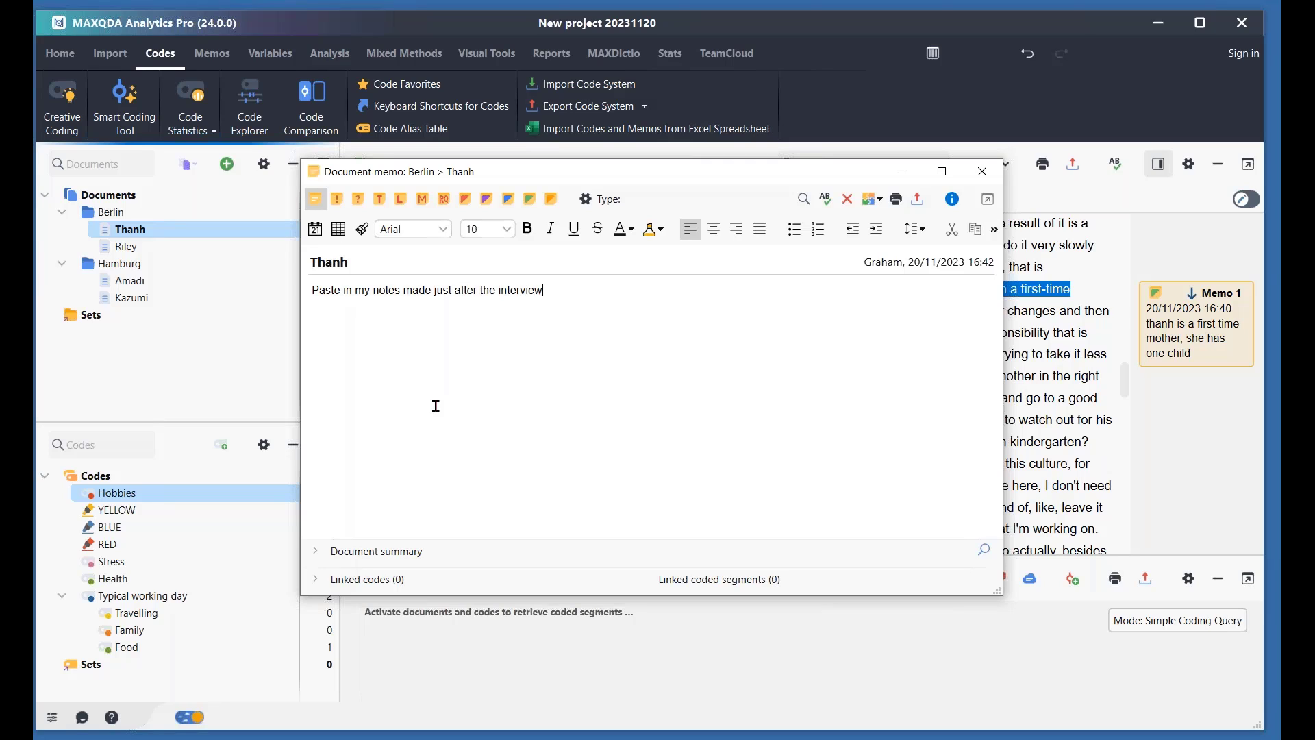
key(BackSpace)
key(BackSpace)
key(BackSpace)
text(was recorded)
click(337, 199)
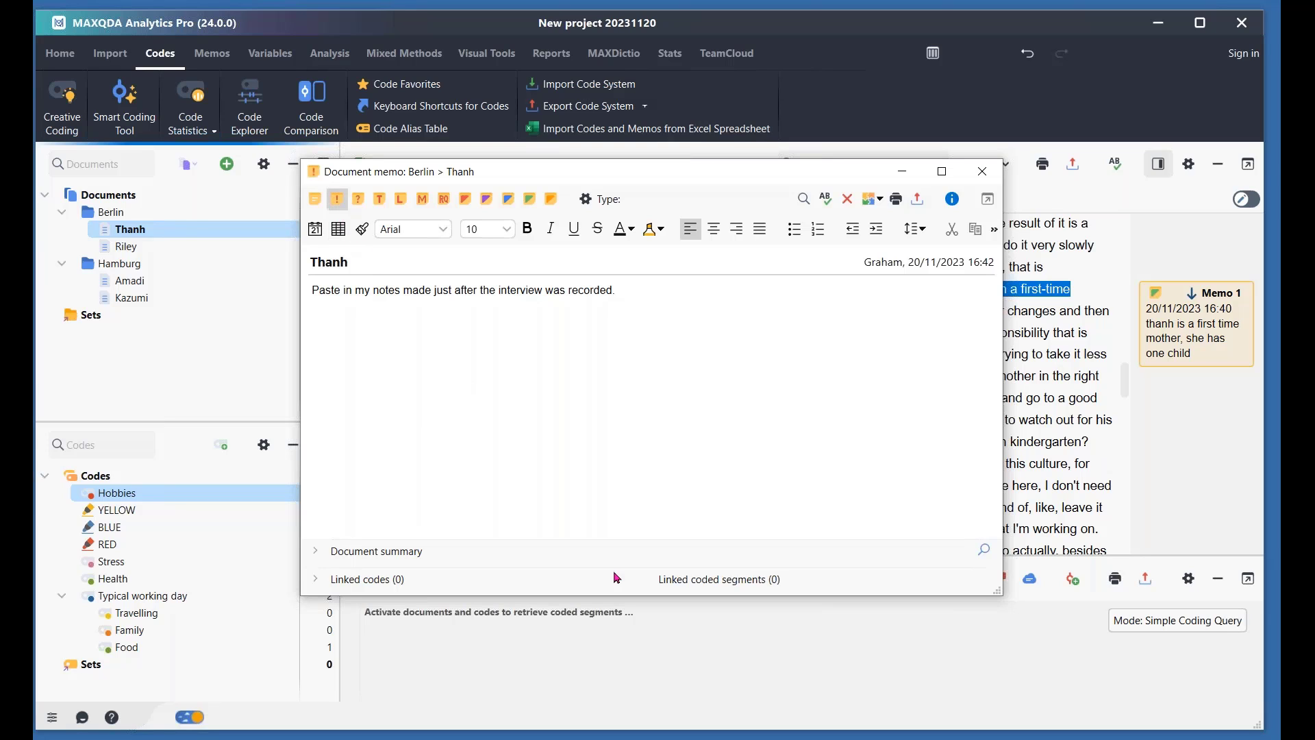
click(1010, 373)
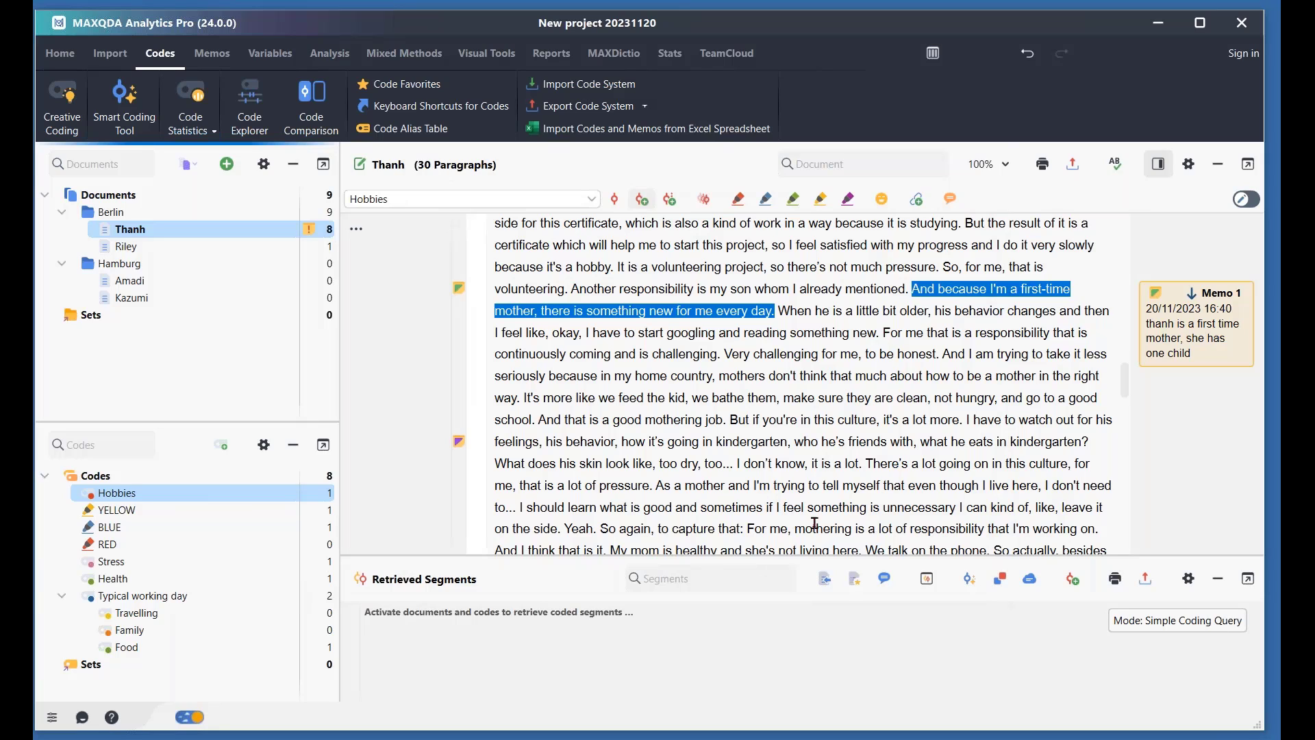
Step: Preview the document memo from its exclamation-mark symbol in the document list
mouse_move(312, 234)
click(825, 444)
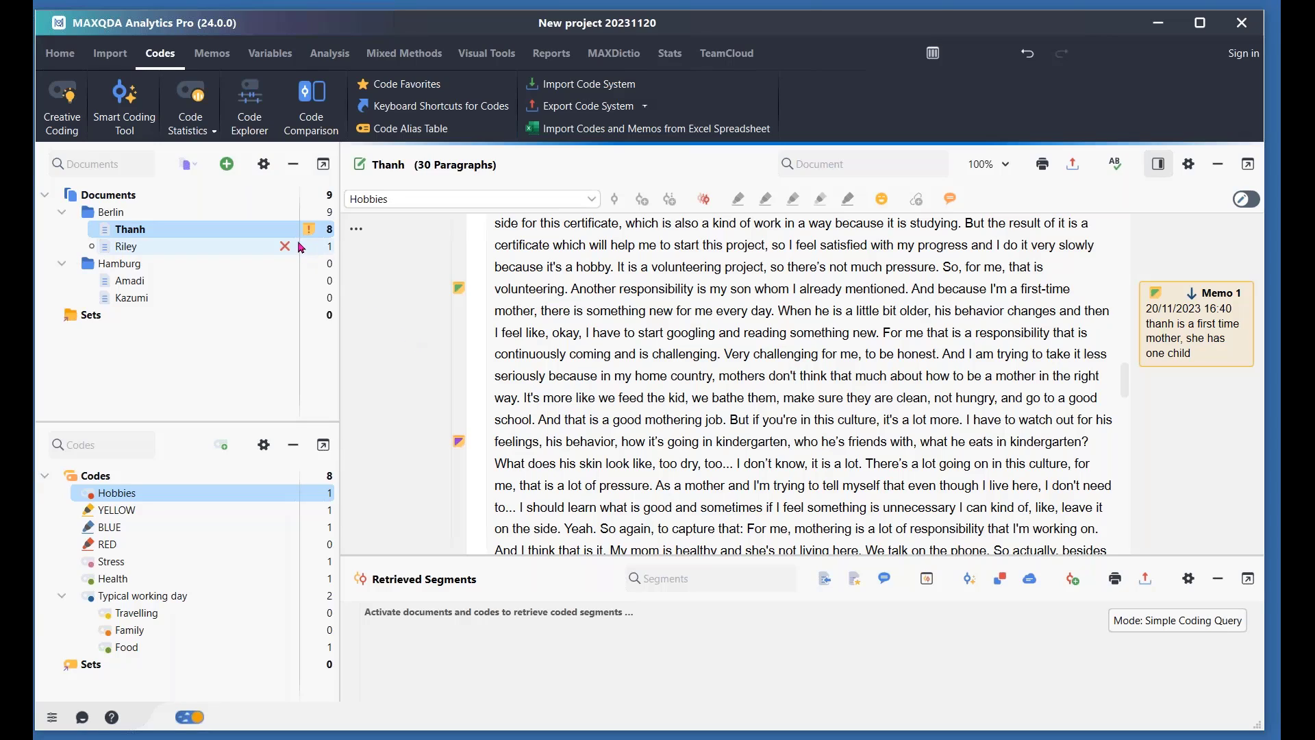
mouse_move(308, 234)
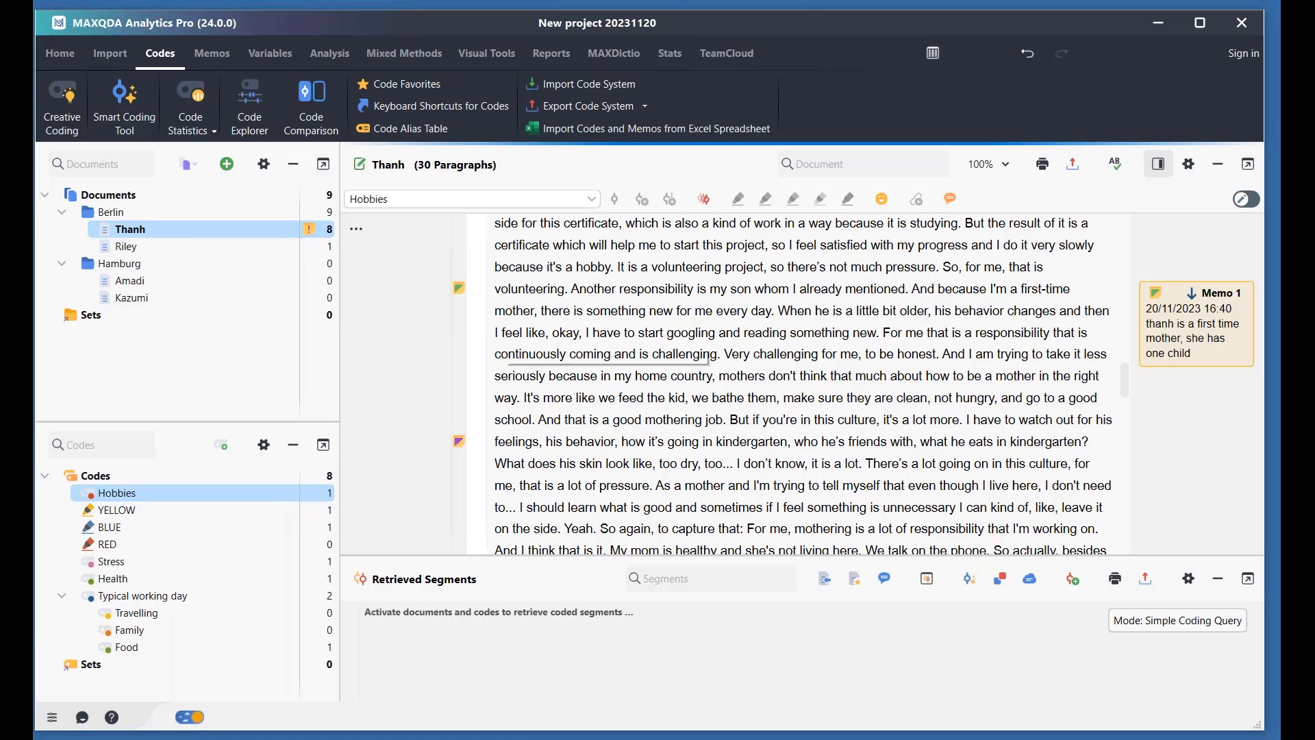
Step: Look at the code memo field offered when creating a new code, without creating one
scroll(631, 361, down, 5)
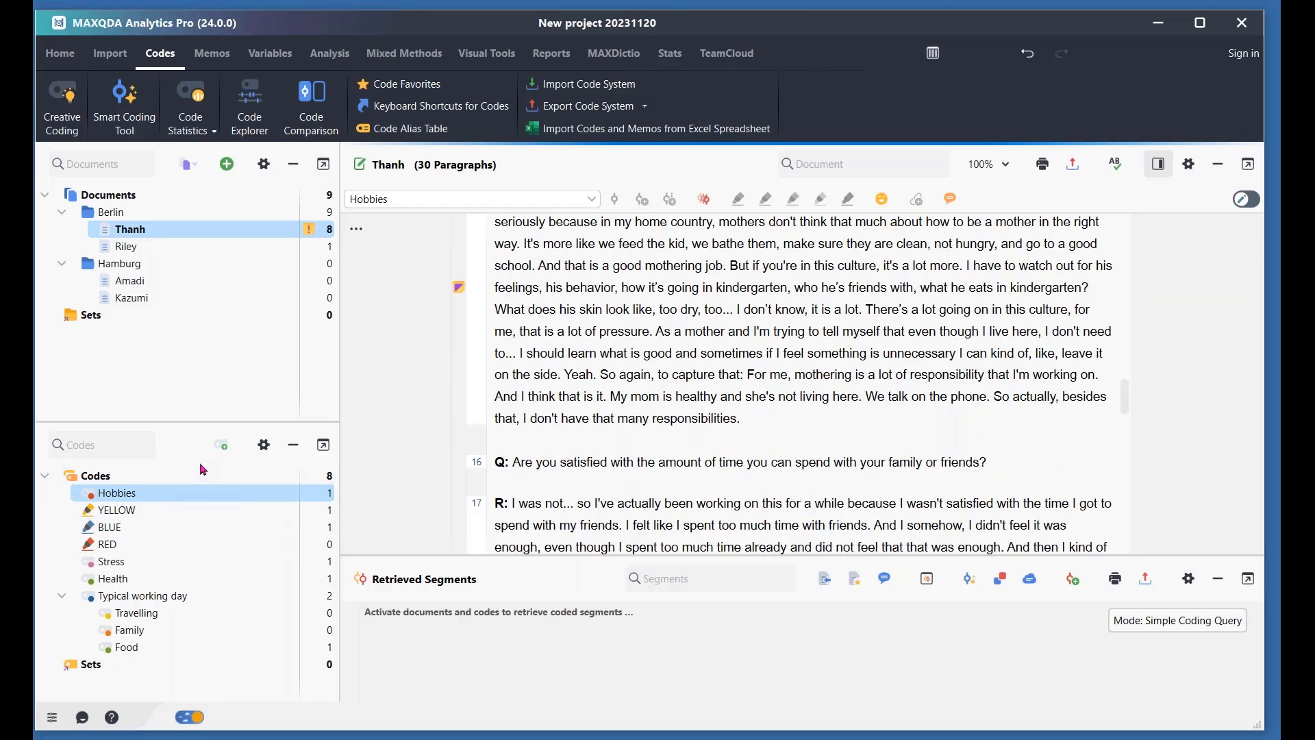
click(221, 446)
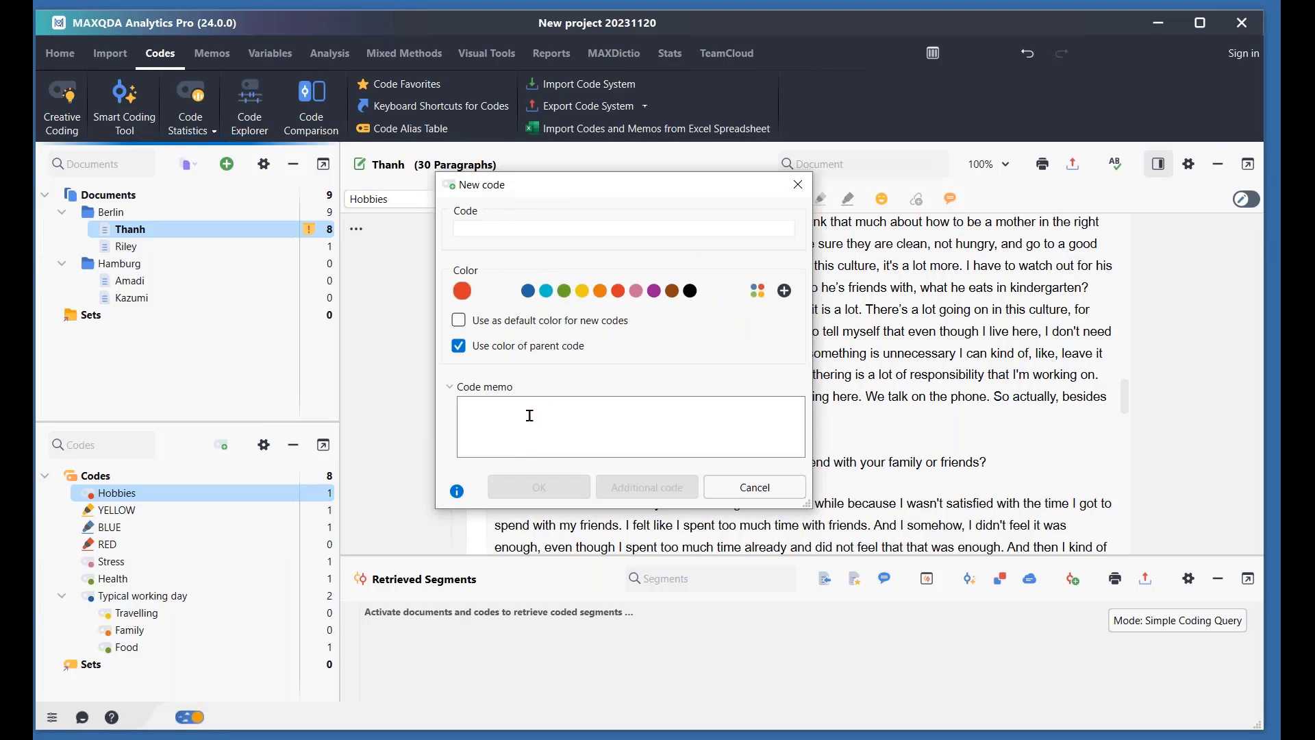
click(736, 495)
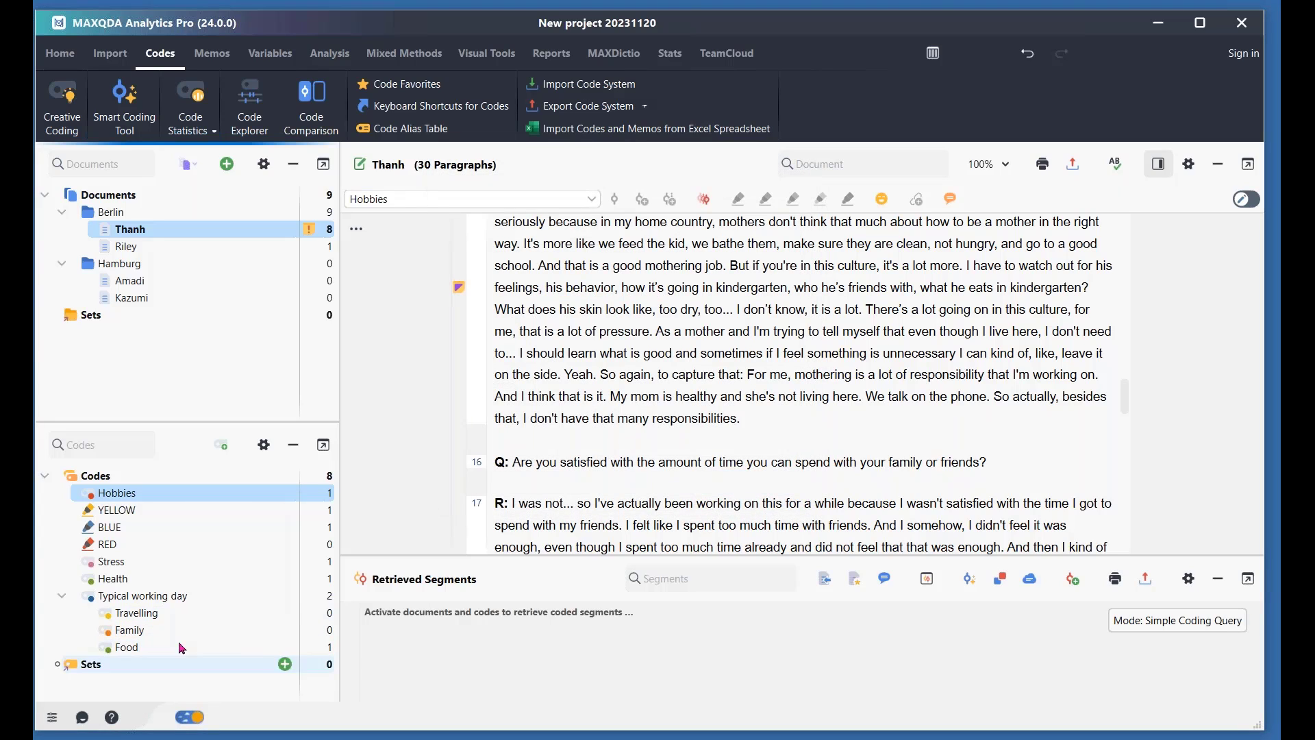
Step: Open a code memo for the Stress code, ready for entering its text
right_click(176, 569)
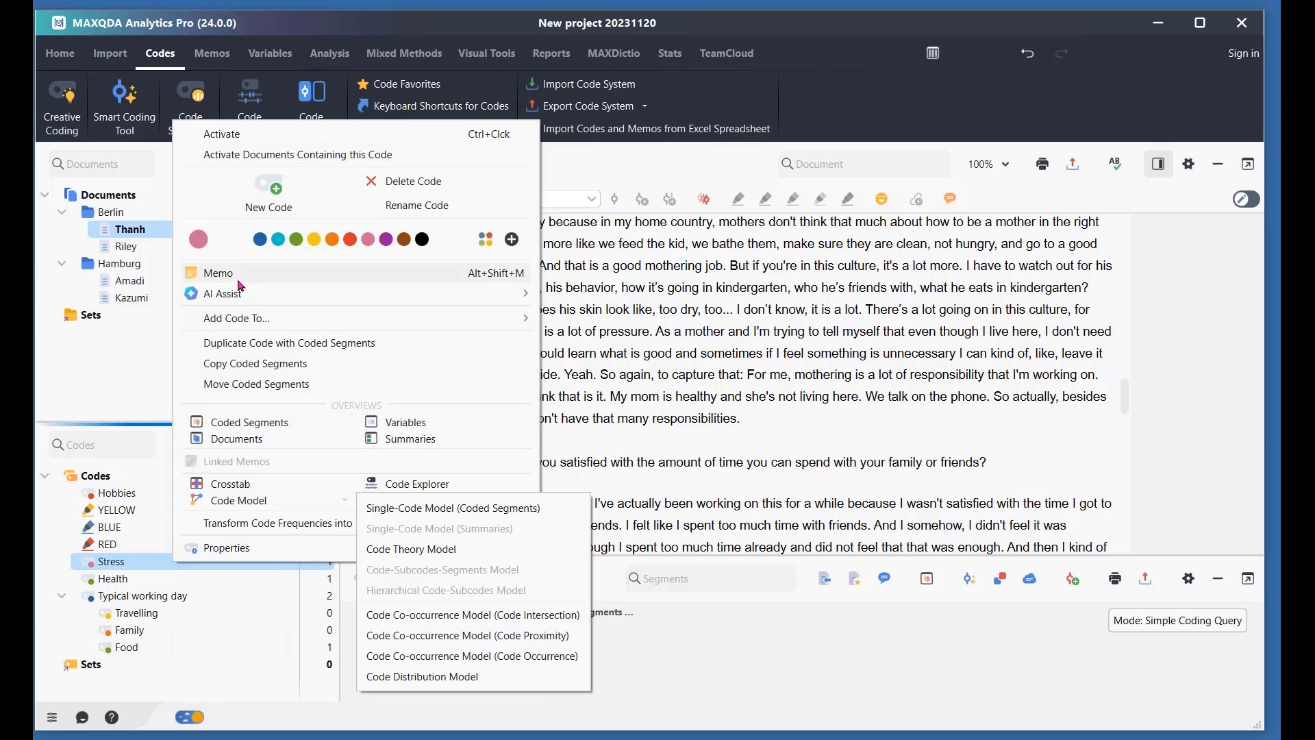
click(294, 277)
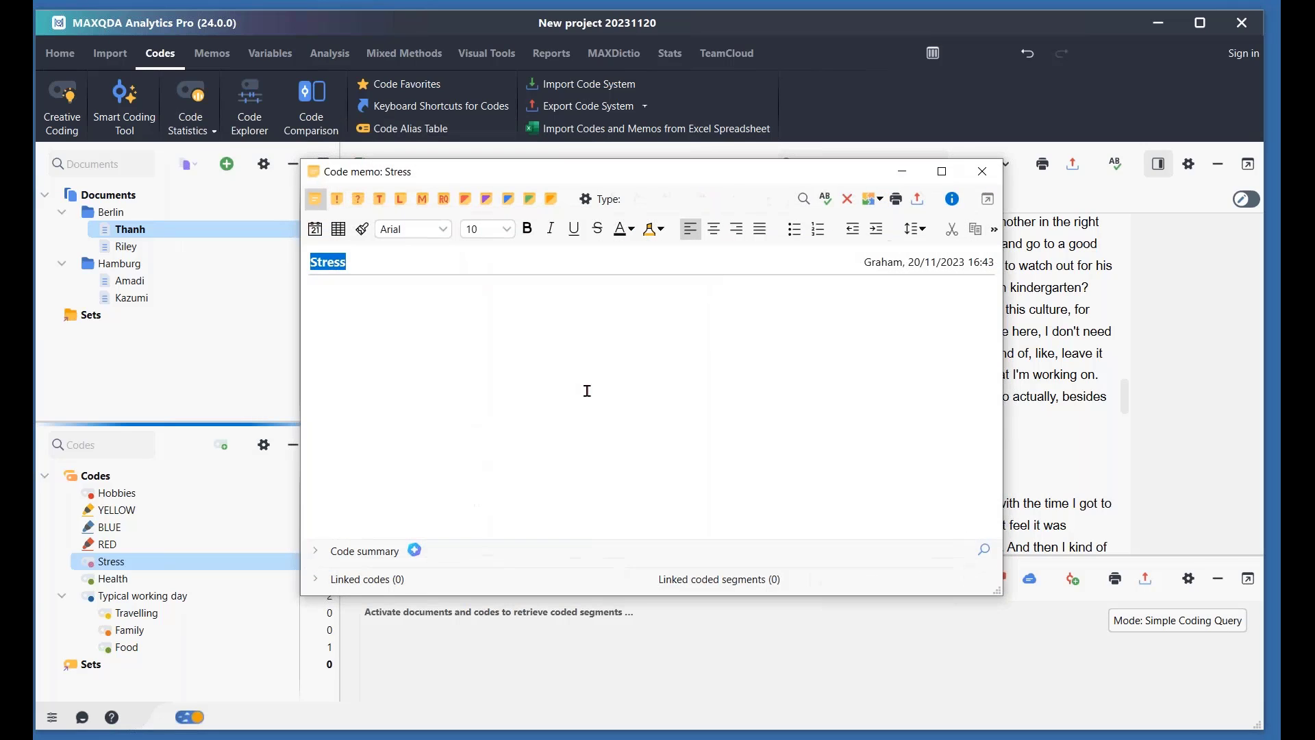
click(372, 303)
Step: Write "This is a good place to record any rules and a definition for this code." in the Stress memo with the exclamation-mark symbol
text(This is a good p)
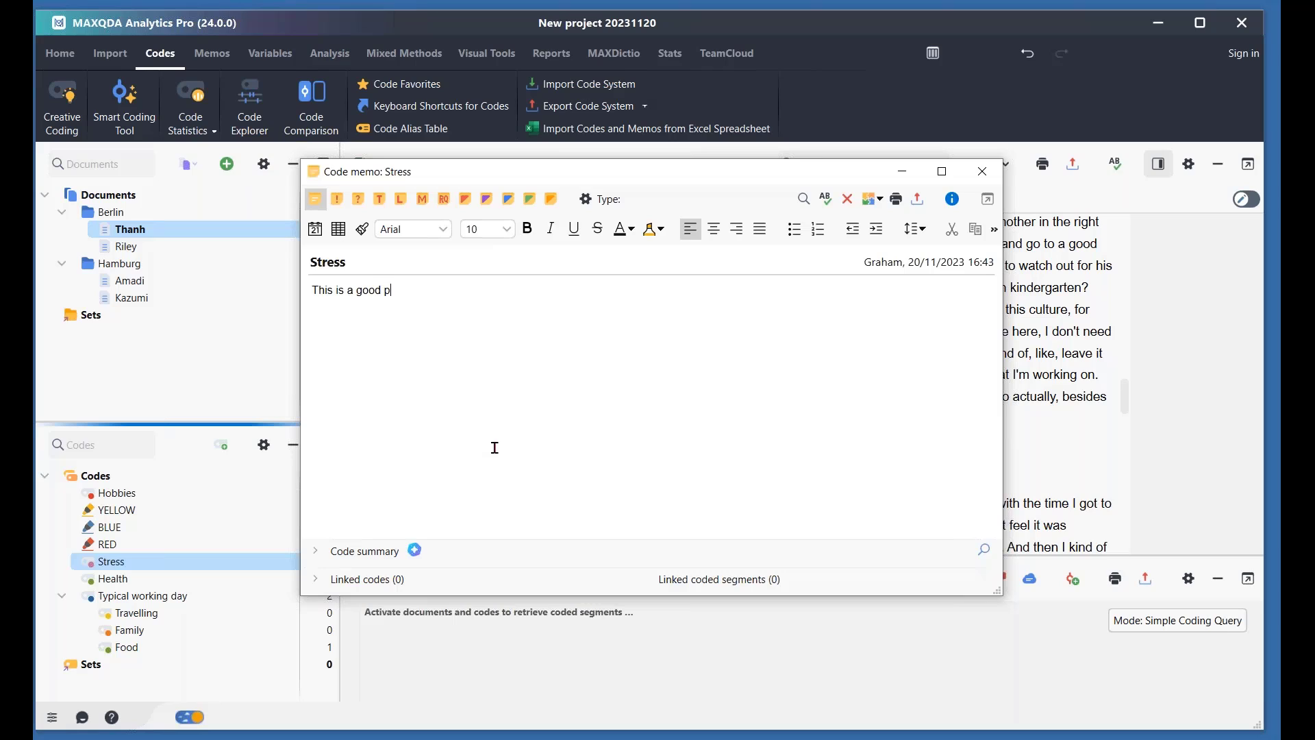
text(lace to recordd)
key(BackSpace)
key(BackSpace)
text(ANY  RIU)
key(BackSpace)
key(BackSpace)
key(BackSpace)
key(BackSpace)
key(BackSpace)
key(BackSpace)
key(BackSpace)
text(any rules and a definiti)
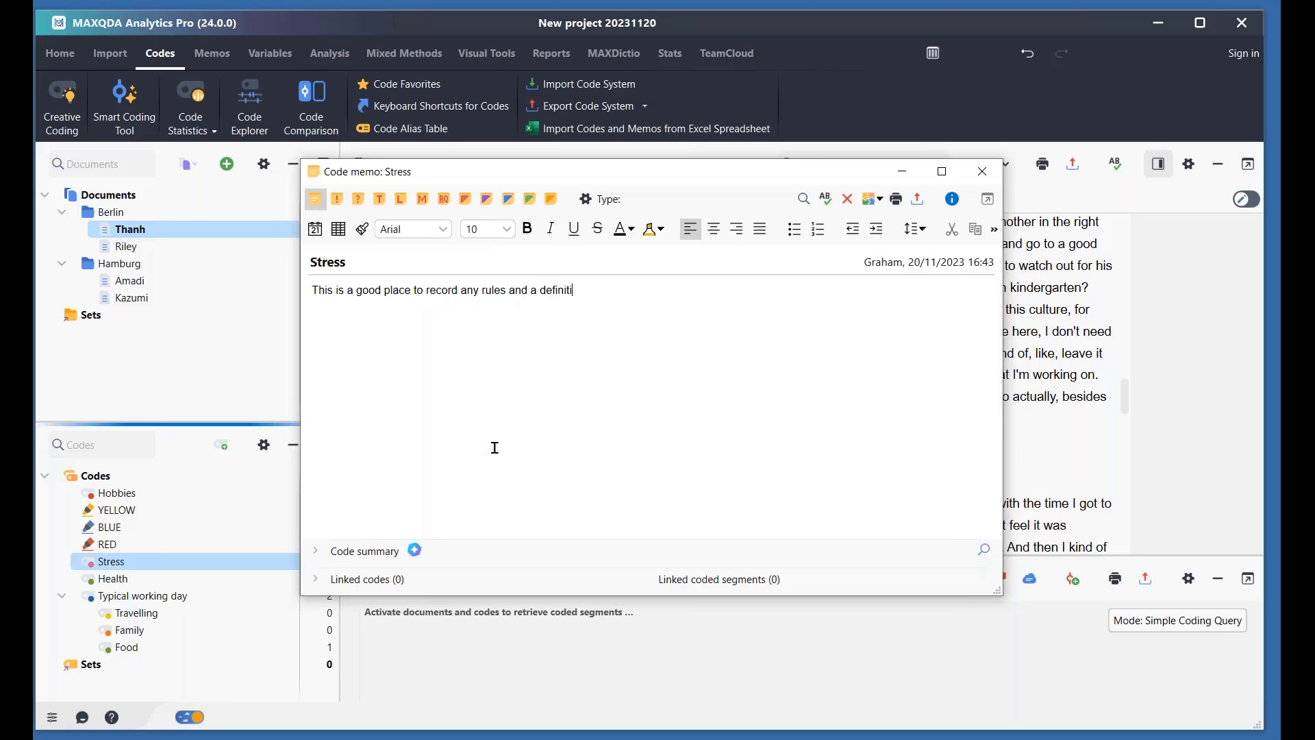
text(on for this code.)
click(336, 200)
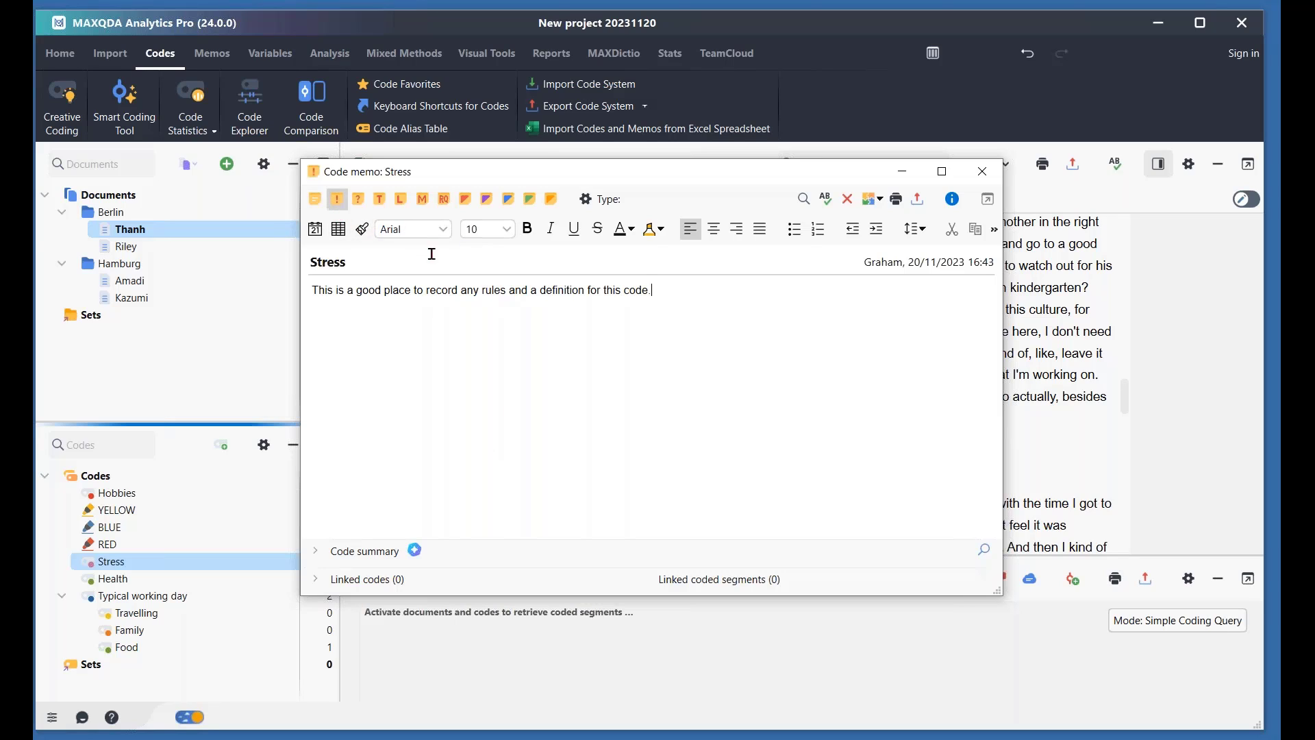
Step: Close the Stress code memo and preview it from its exclamation-mark symbol in the code list
click(982, 172)
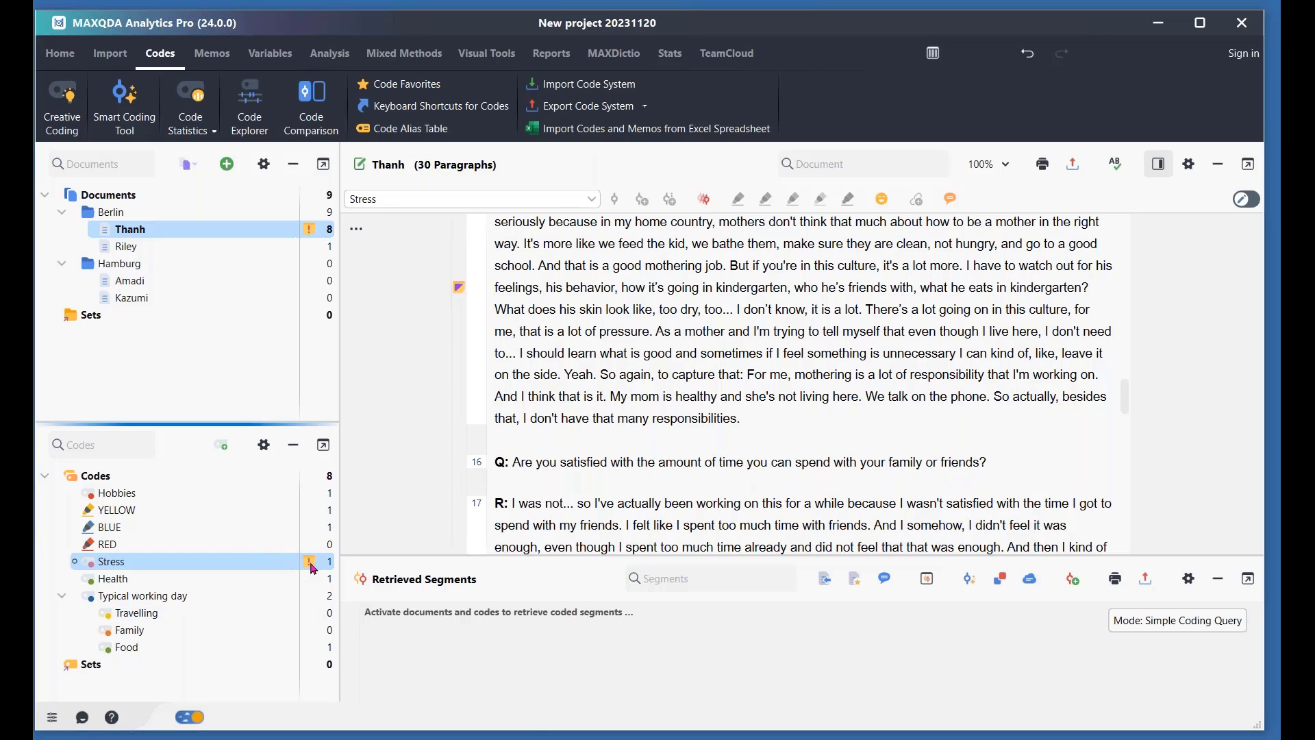
mouse_move(313, 568)
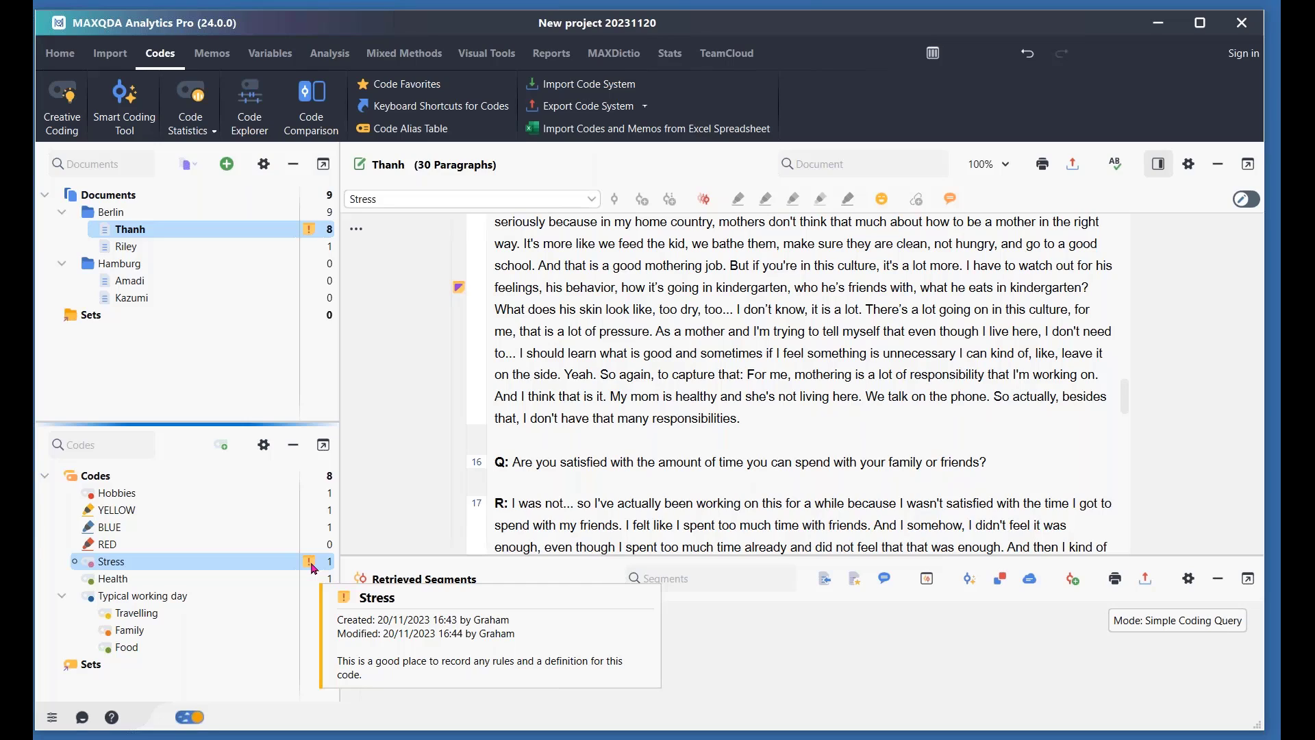
mouse_move(309, 237)
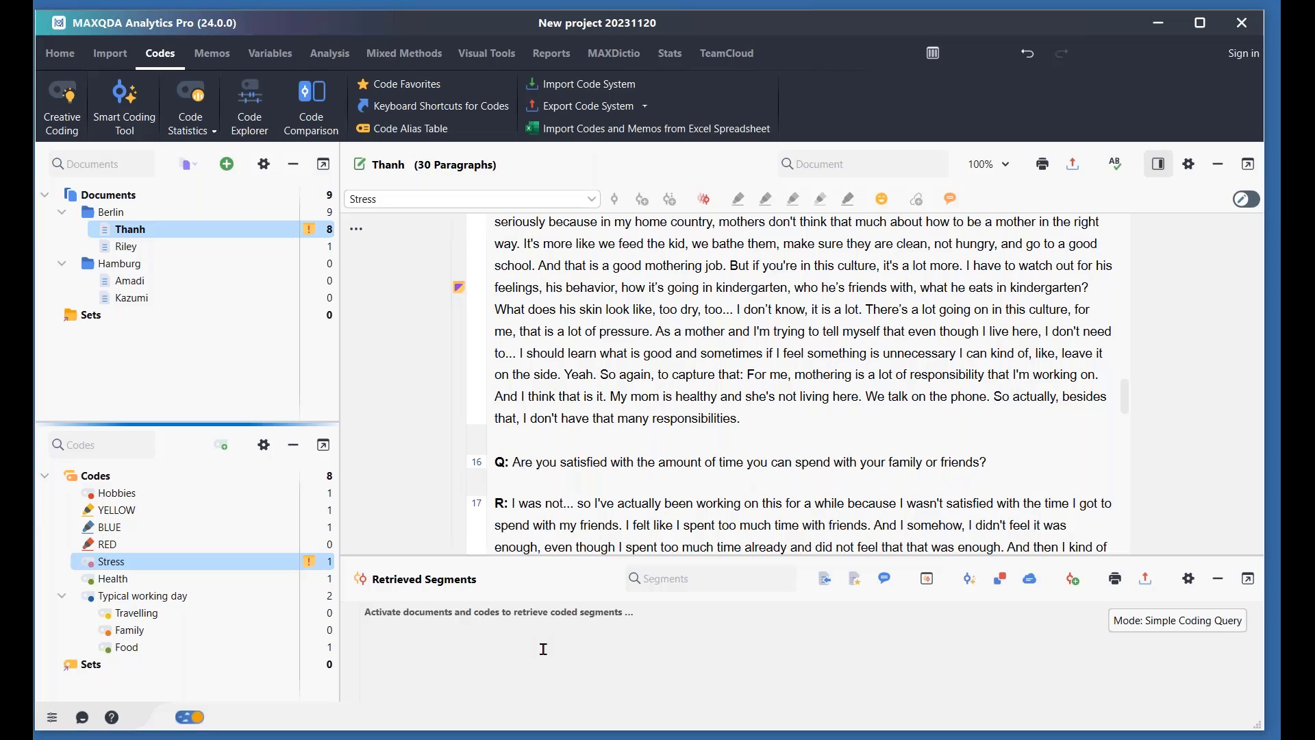
Step: Delete the BLUE highlight assignment from paragraph 12 of the open interview
scroll(526, 510, up, 3)
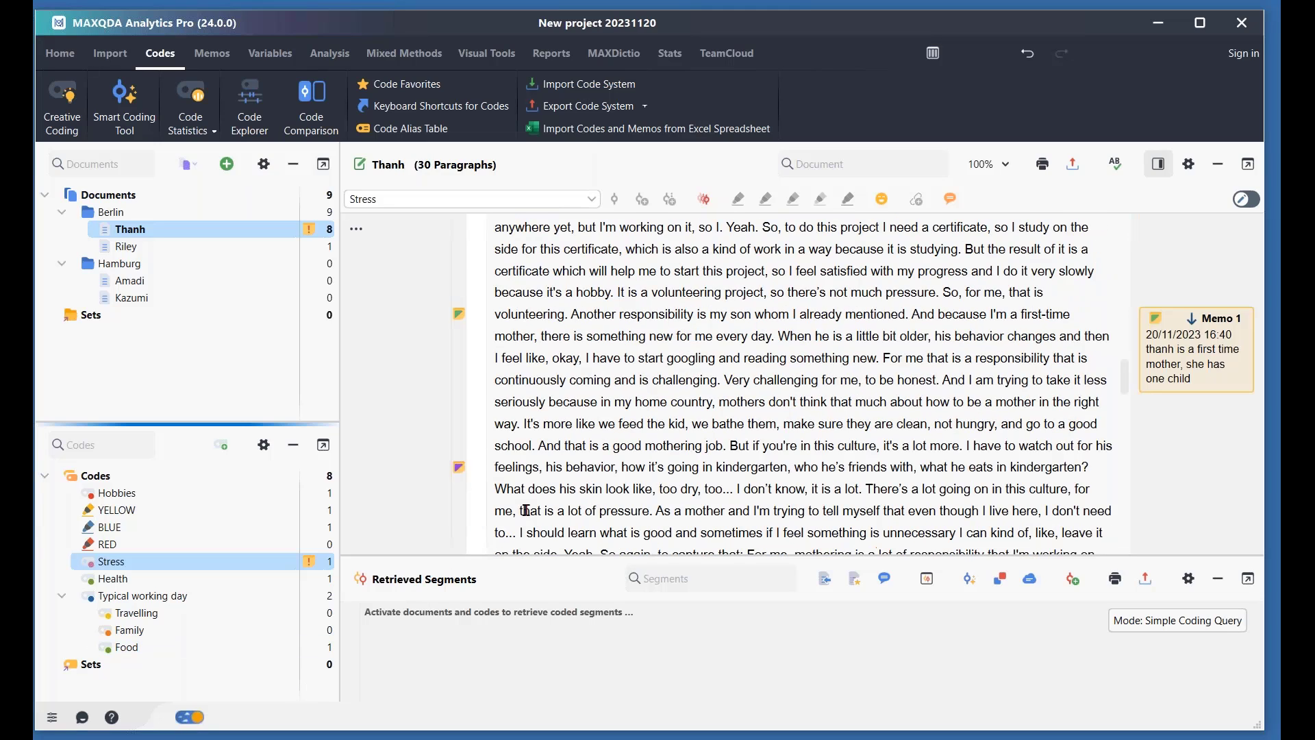
scroll(526, 511, up, 5)
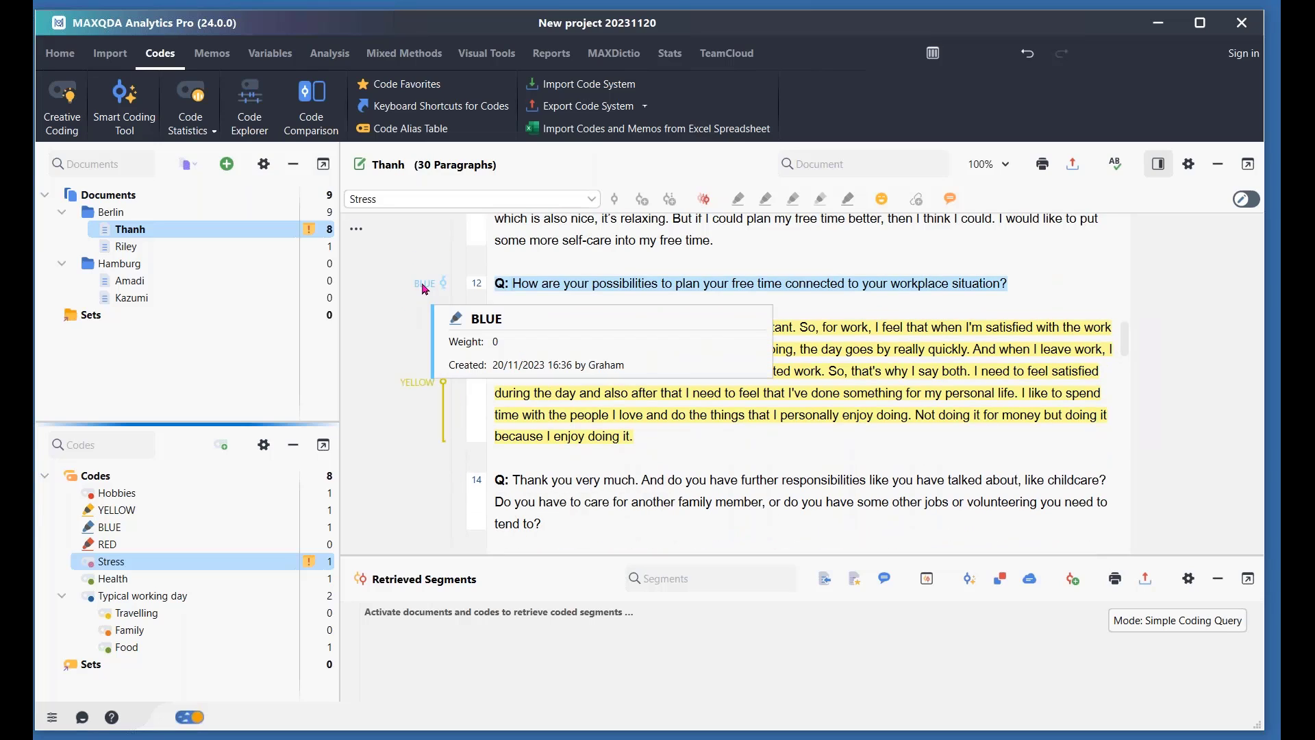
right_click(425, 289)
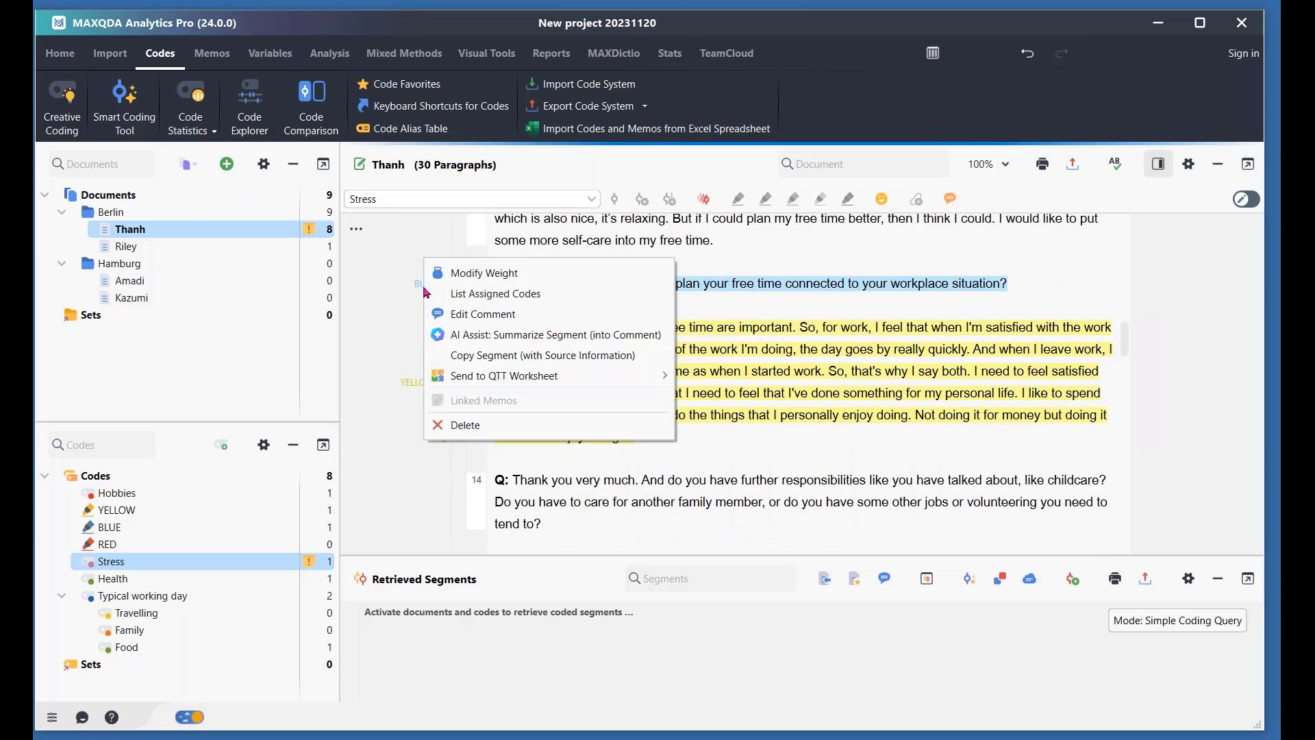
click(491, 426)
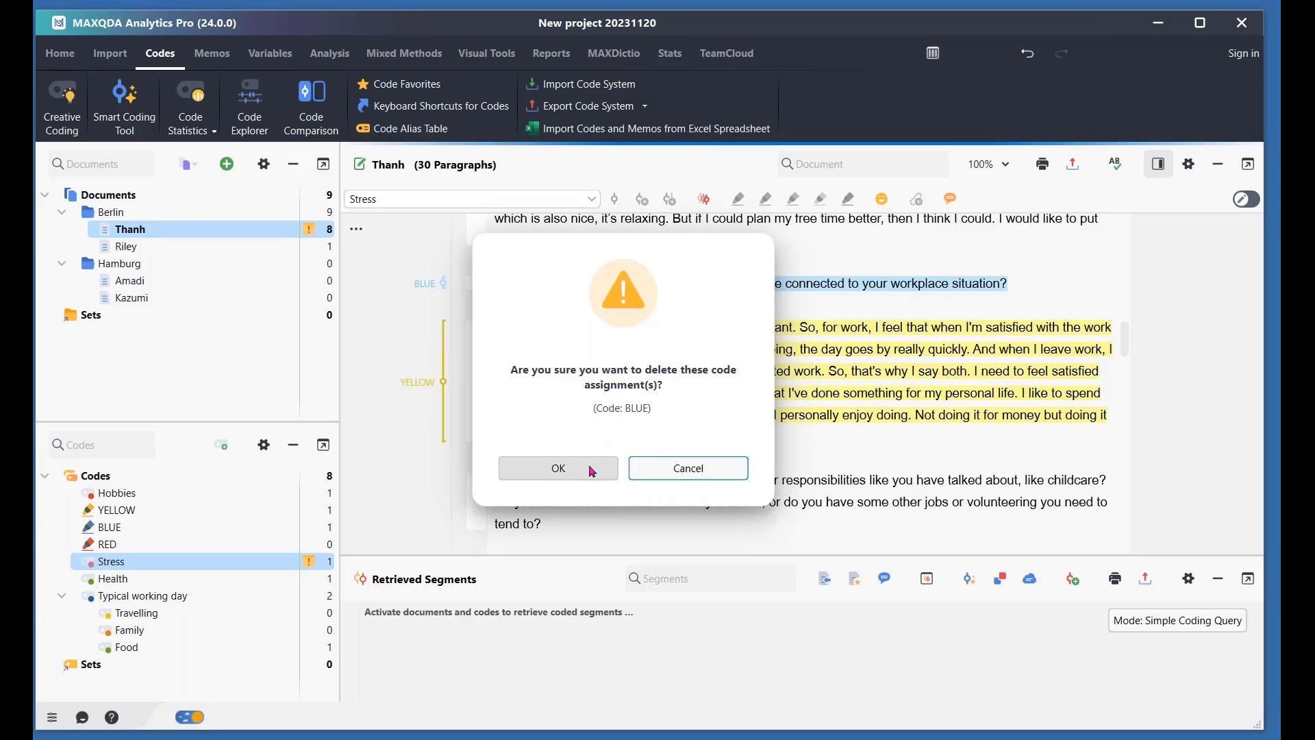
click(570, 470)
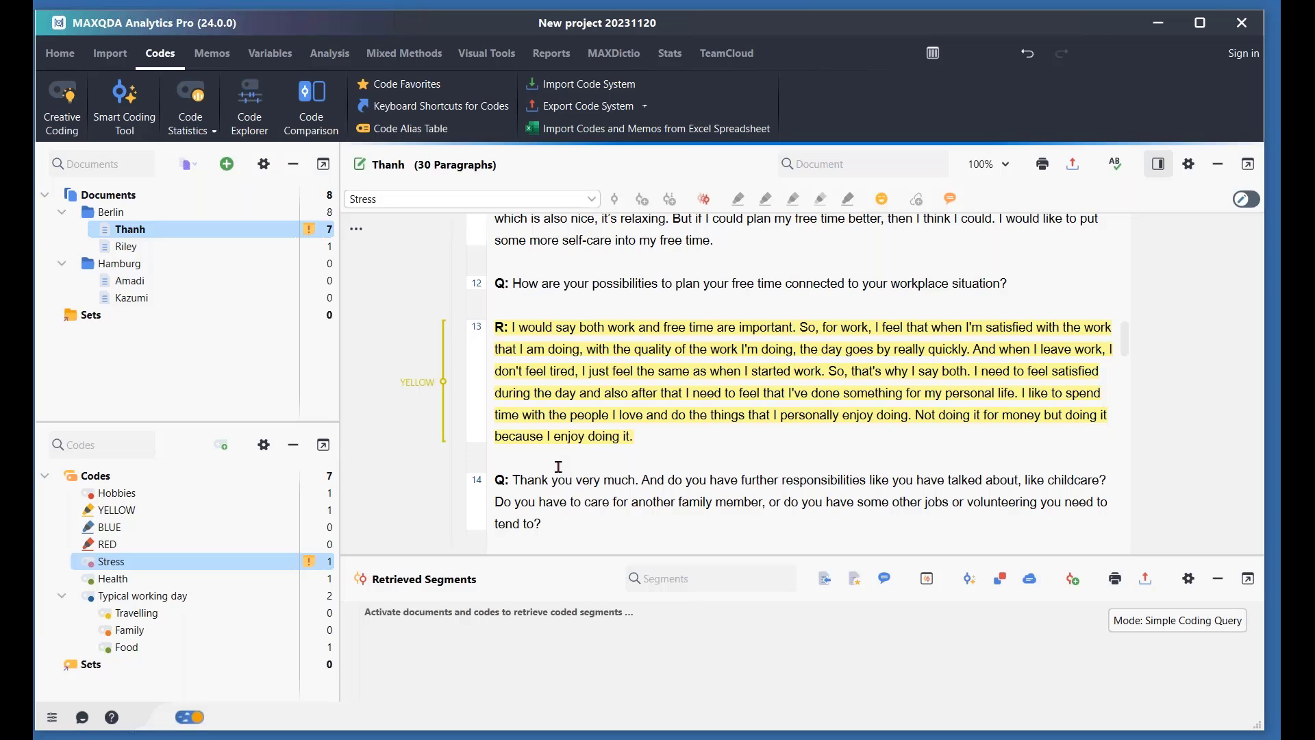
Step: Open the recent project "Work Life Balance webinar working copy 20Nov2023"
click(67, 58)
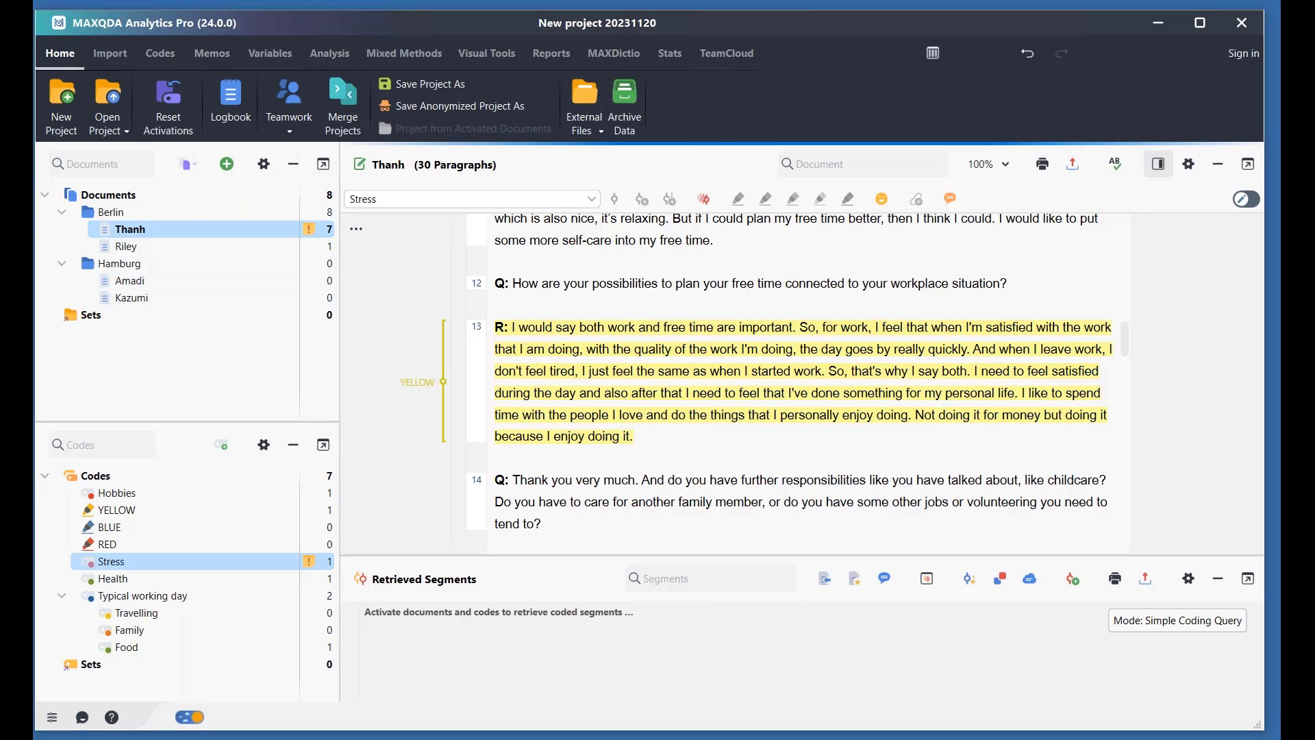
click(113, 135)
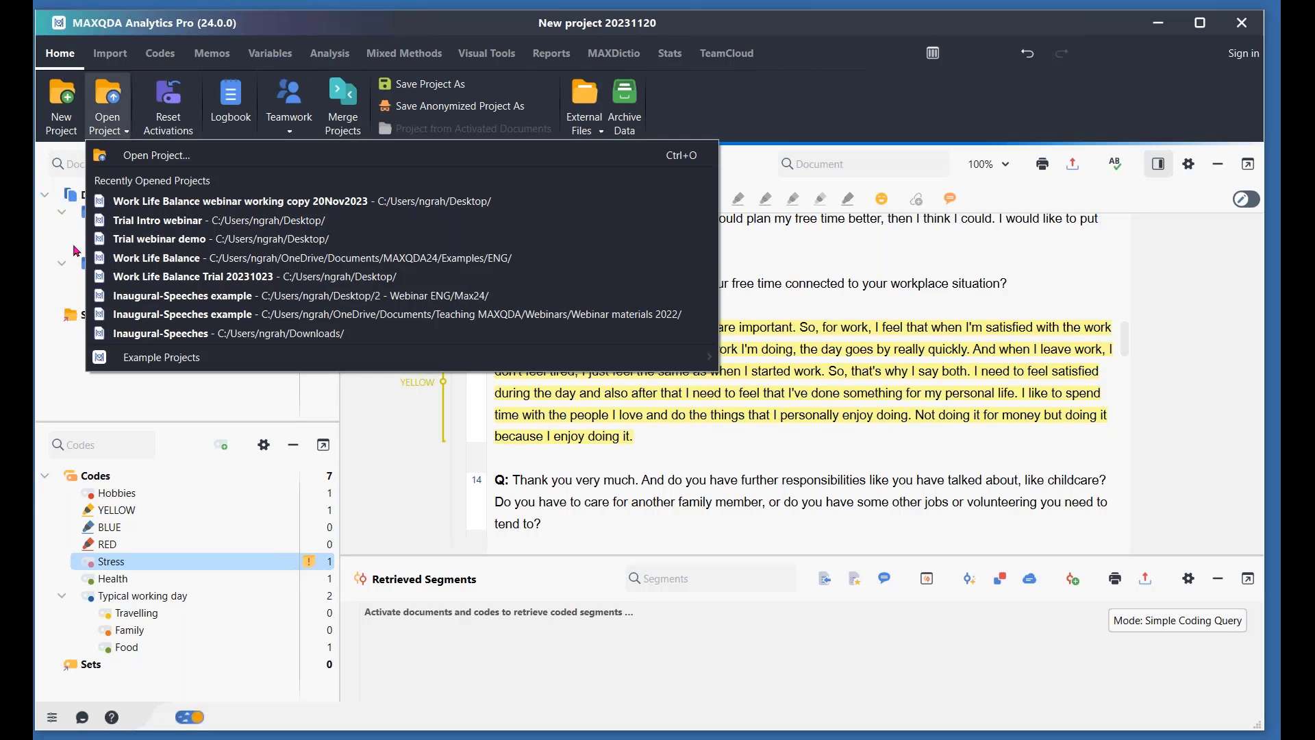
click(274, 201)
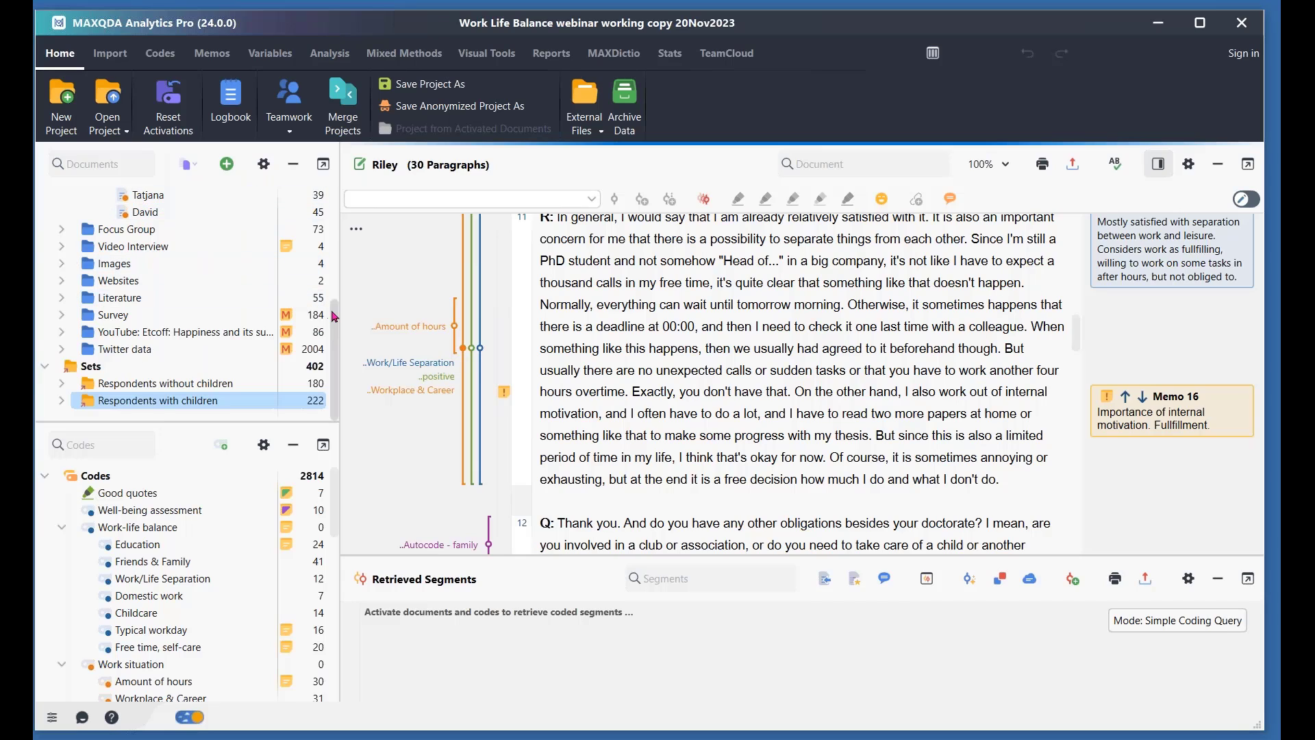
Step: Look through the project's documents and codes and the options for activating documents by variables, color or random, without choosing one
drag(333, 313, 332, 207)
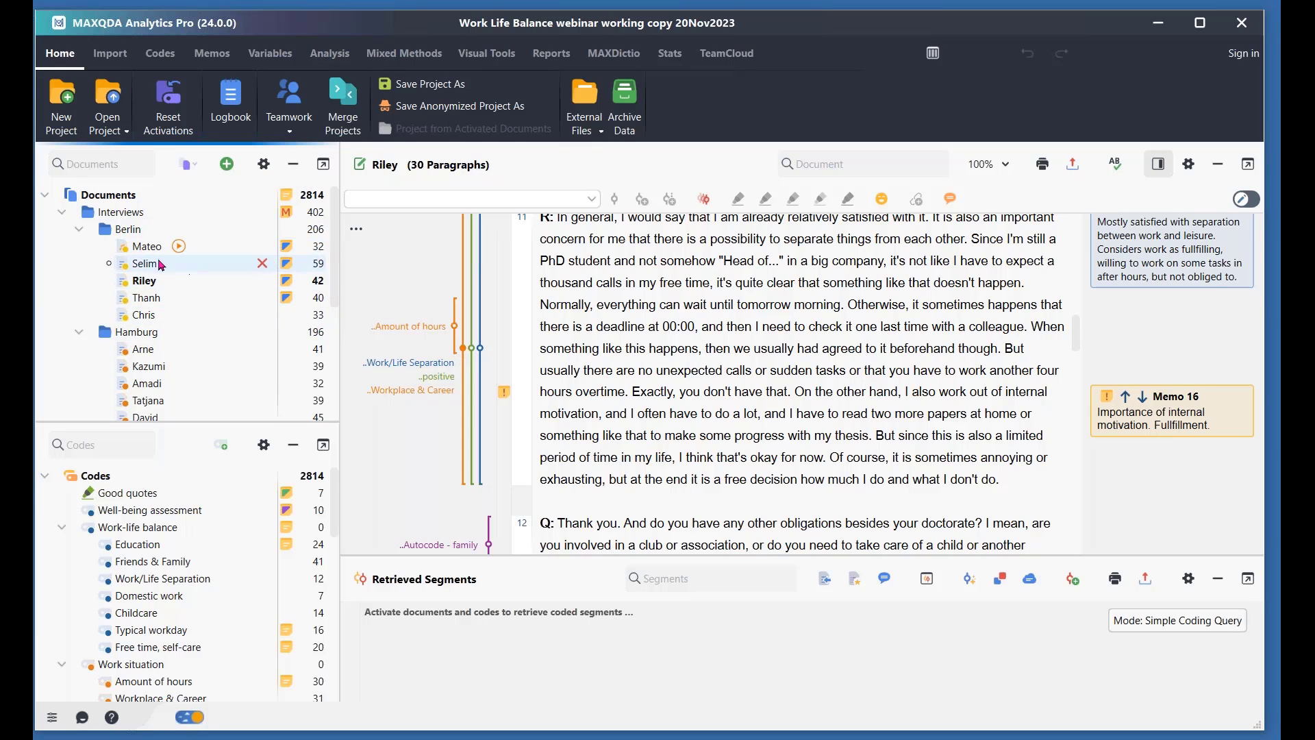
scroll(210, 581, down, 4)
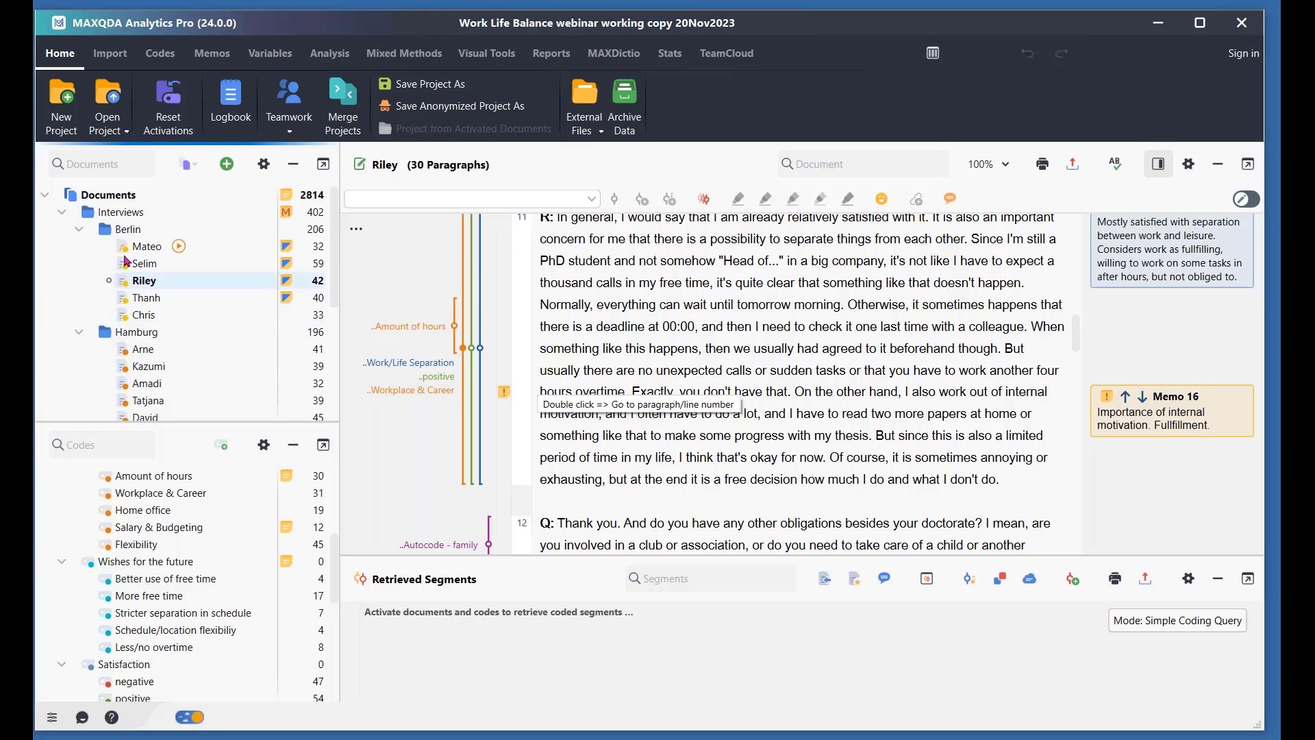
click(192, 165)
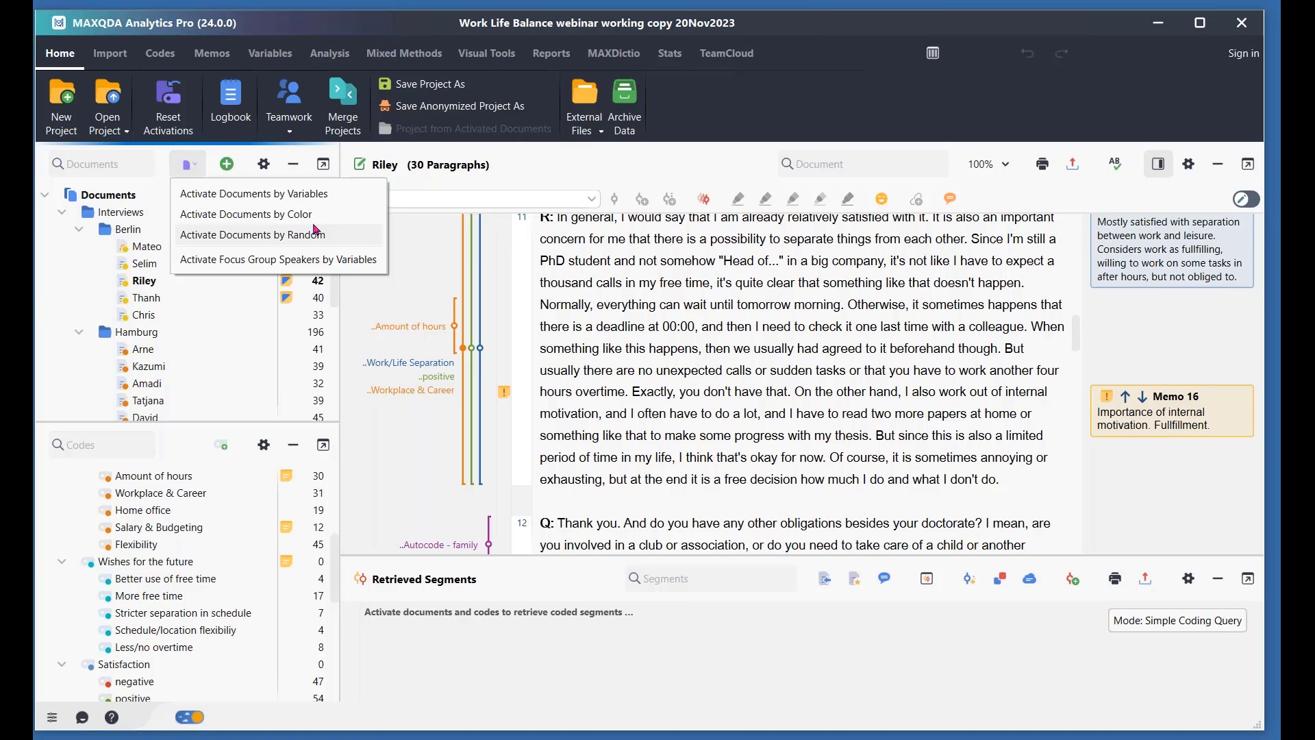
click(529, 275)
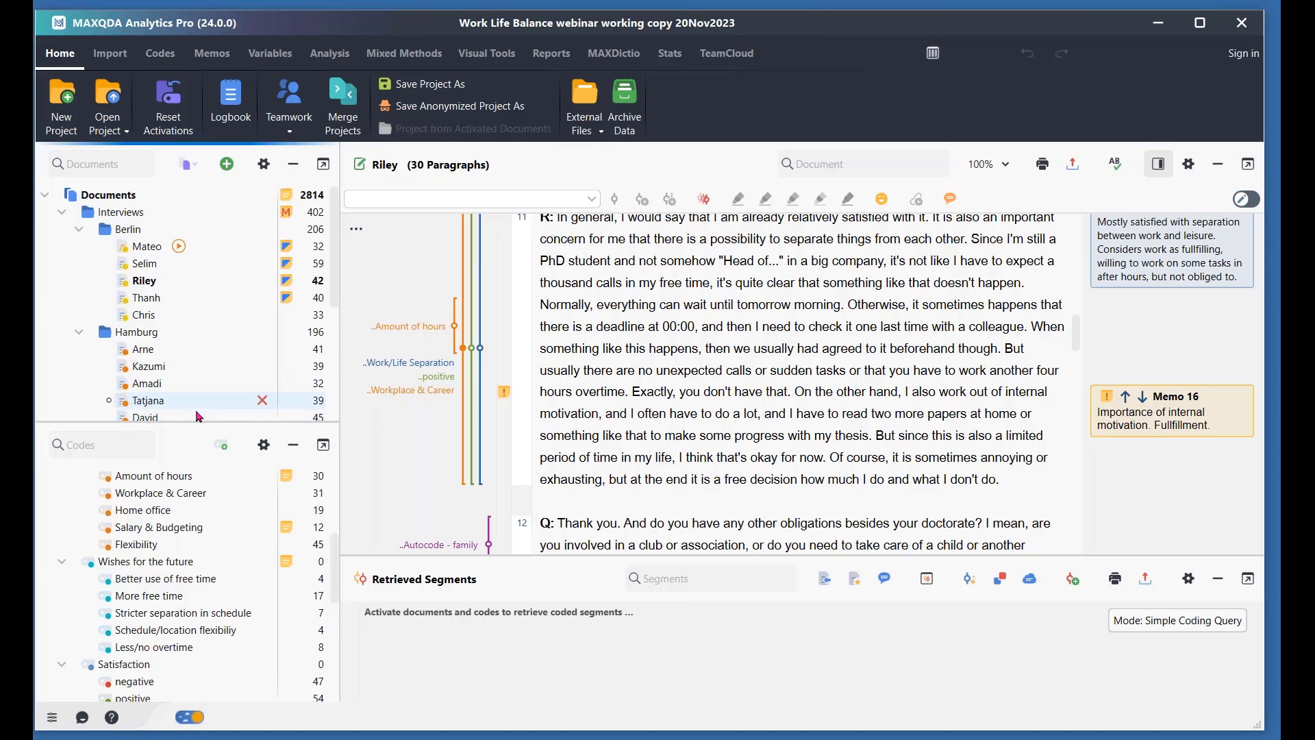
Step: Activate the first, third and fourth interviews in the Hamburg group individually, and reset the document activations
click(125, 354)
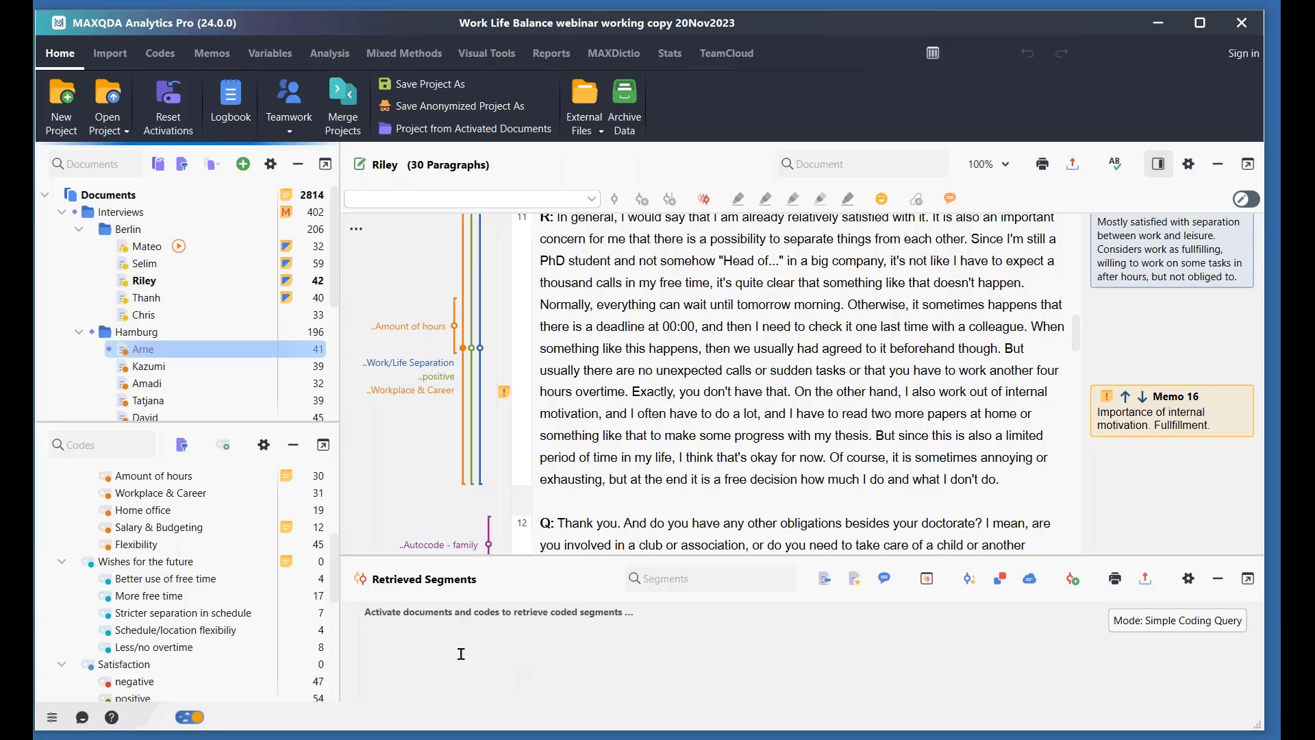
scroll(168, 308, down, 1)
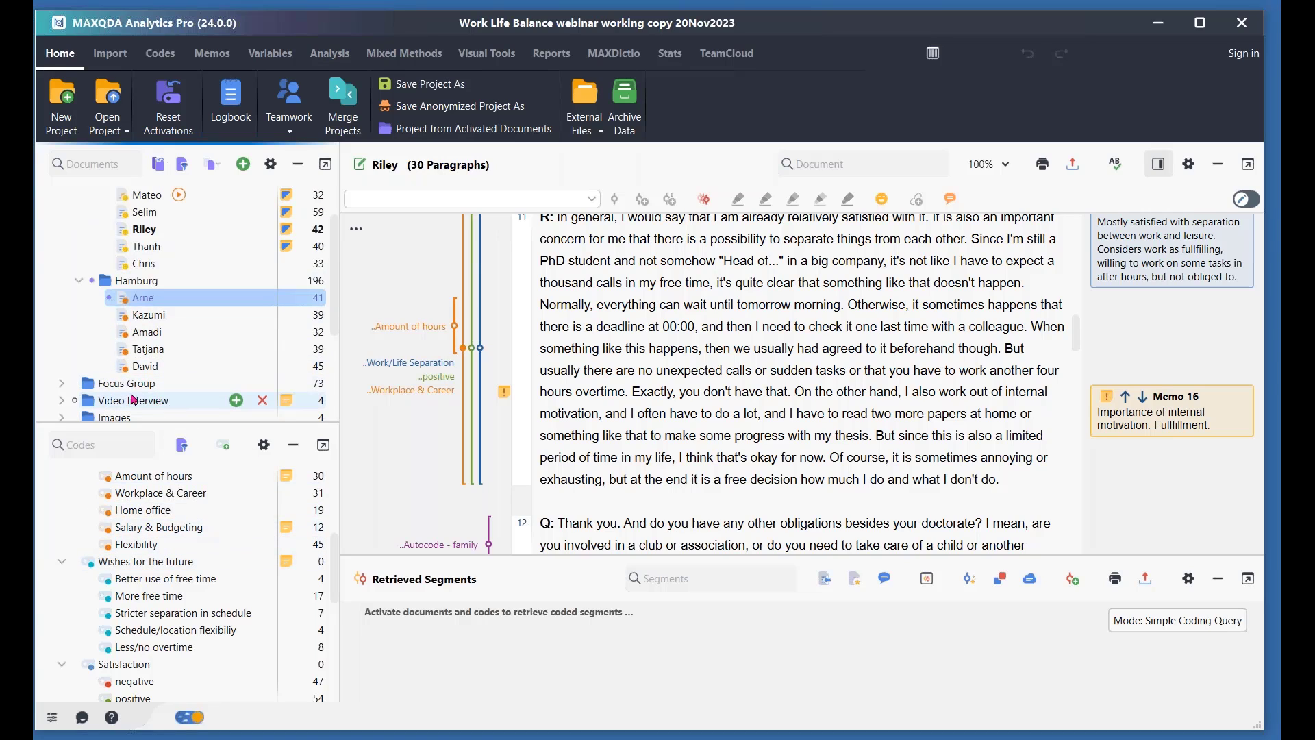
click(109, 332)
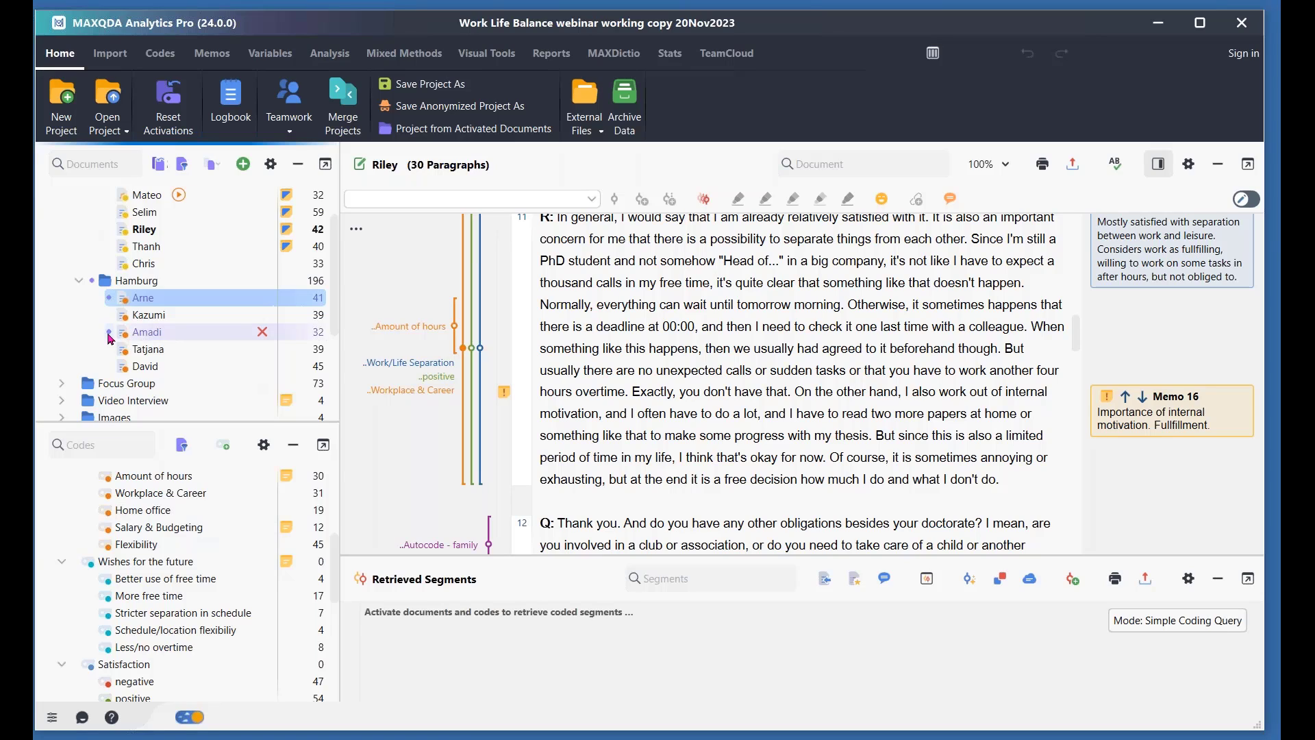
click(187, 354)
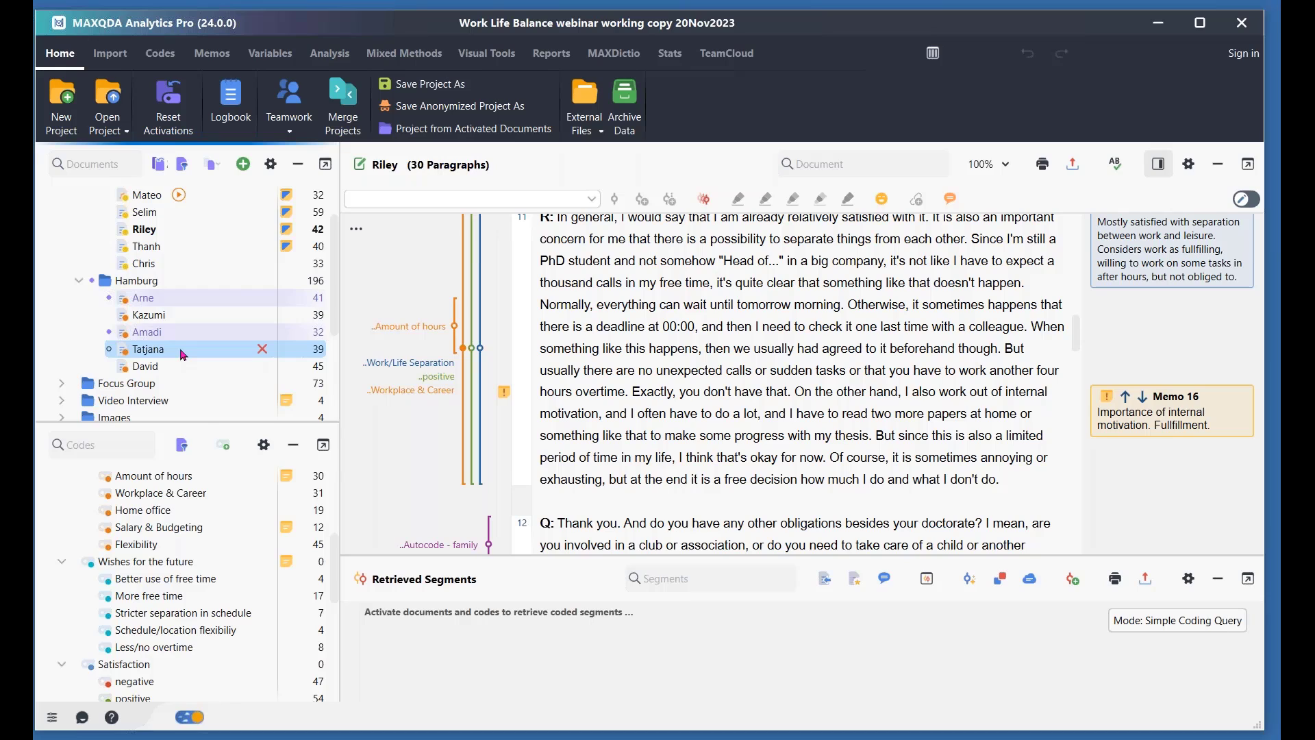
mouse_move(183, 355)
click(109, 350)
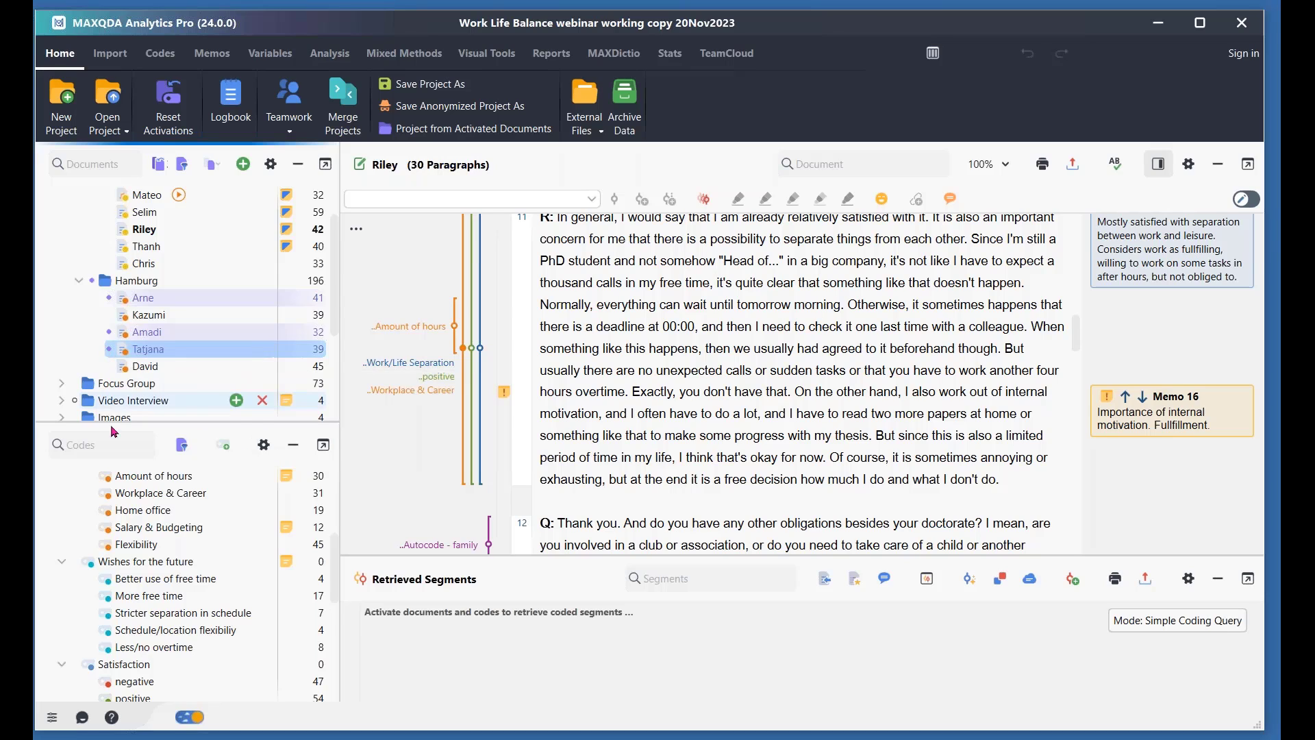
click(159, 167)
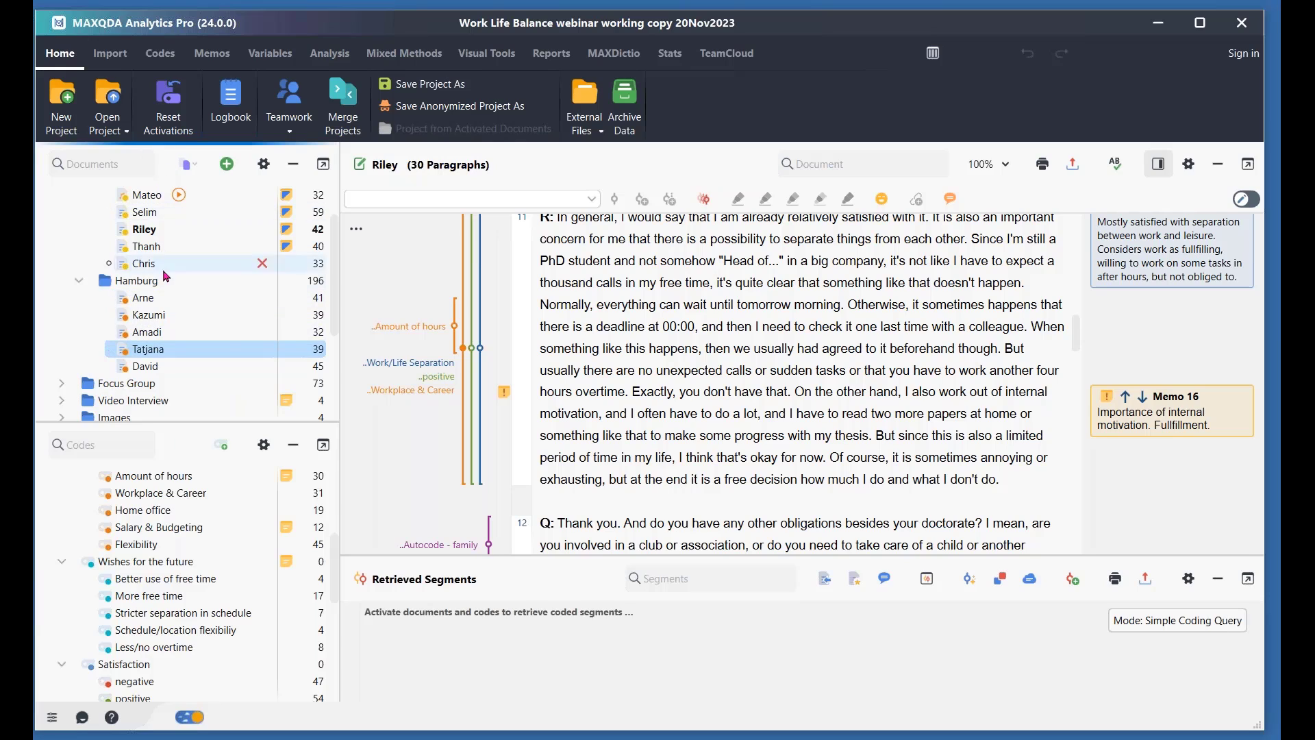
Step: Activate the whole Hamburg document group at once, and reset the document activations
click(92, 281)
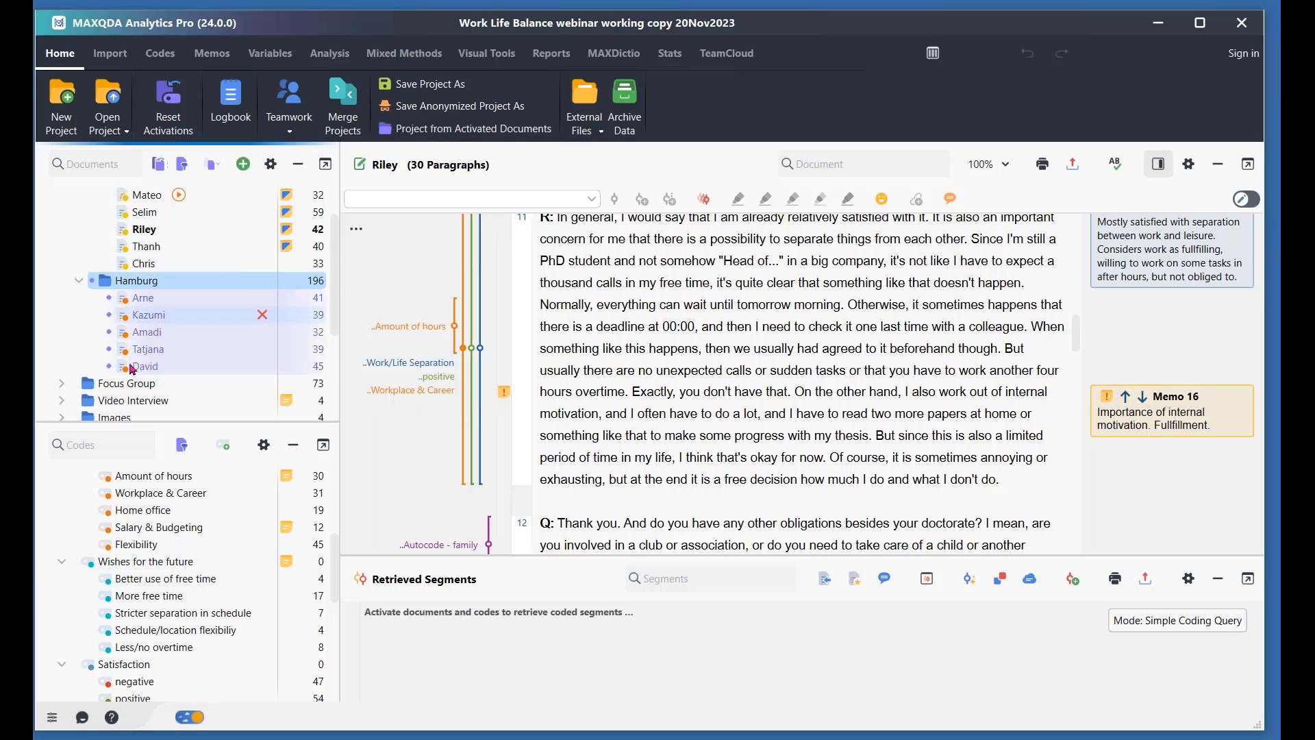
click(160, 171)
Step: Activate the Education and Work/Life Separation subcodes individually, and reset the code activations
scroll(206, 589, up, 4)
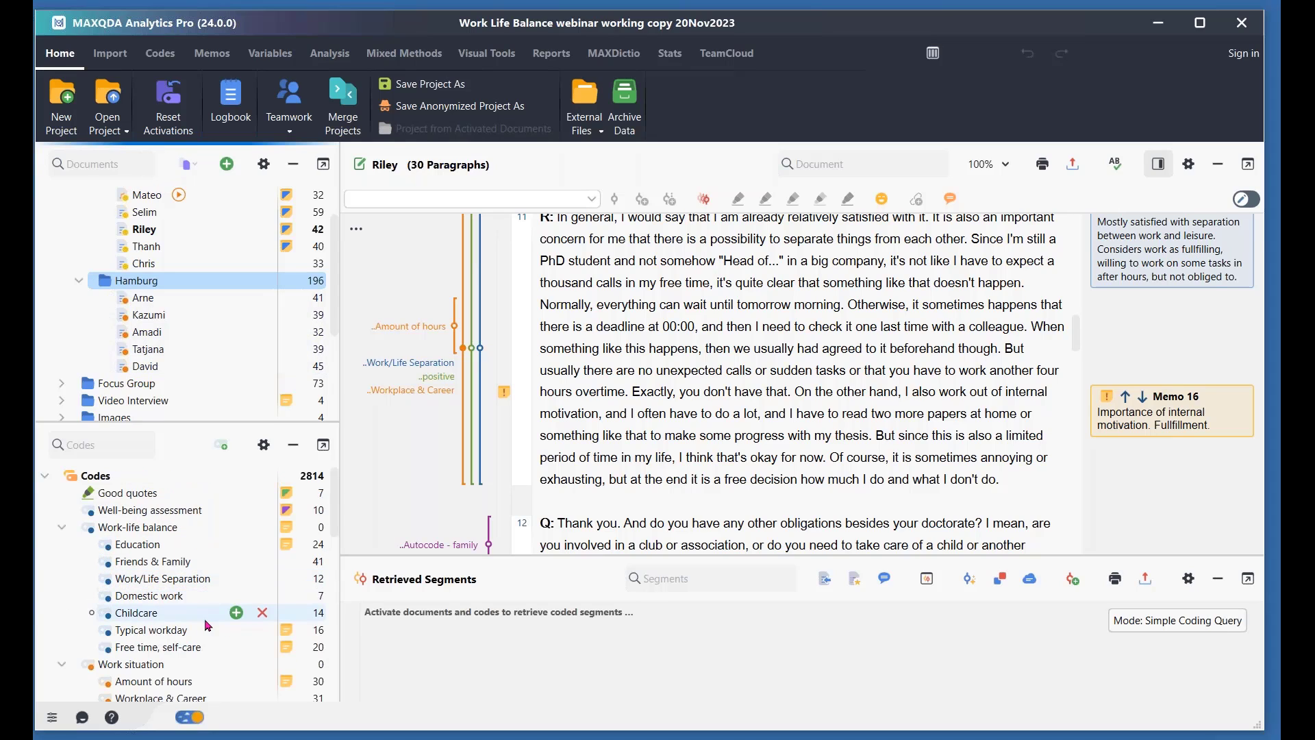
click(106, 549)
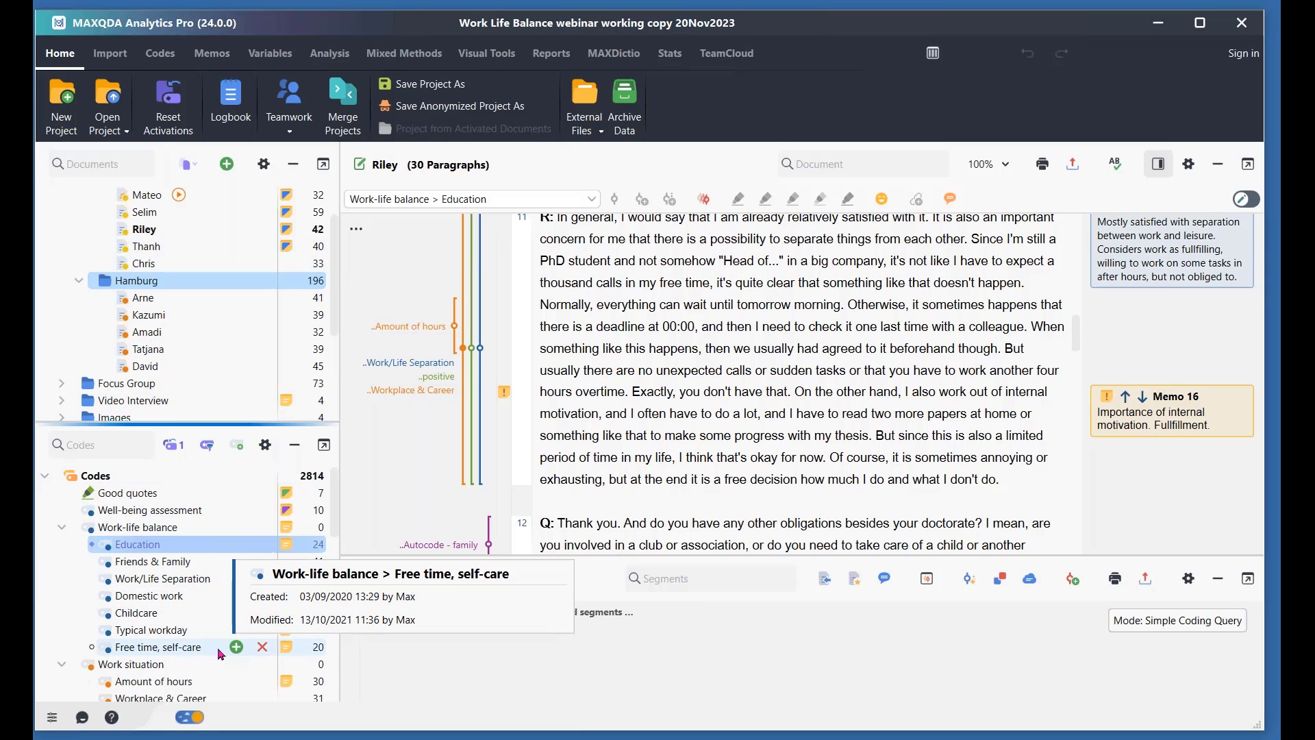
click(92, 582)
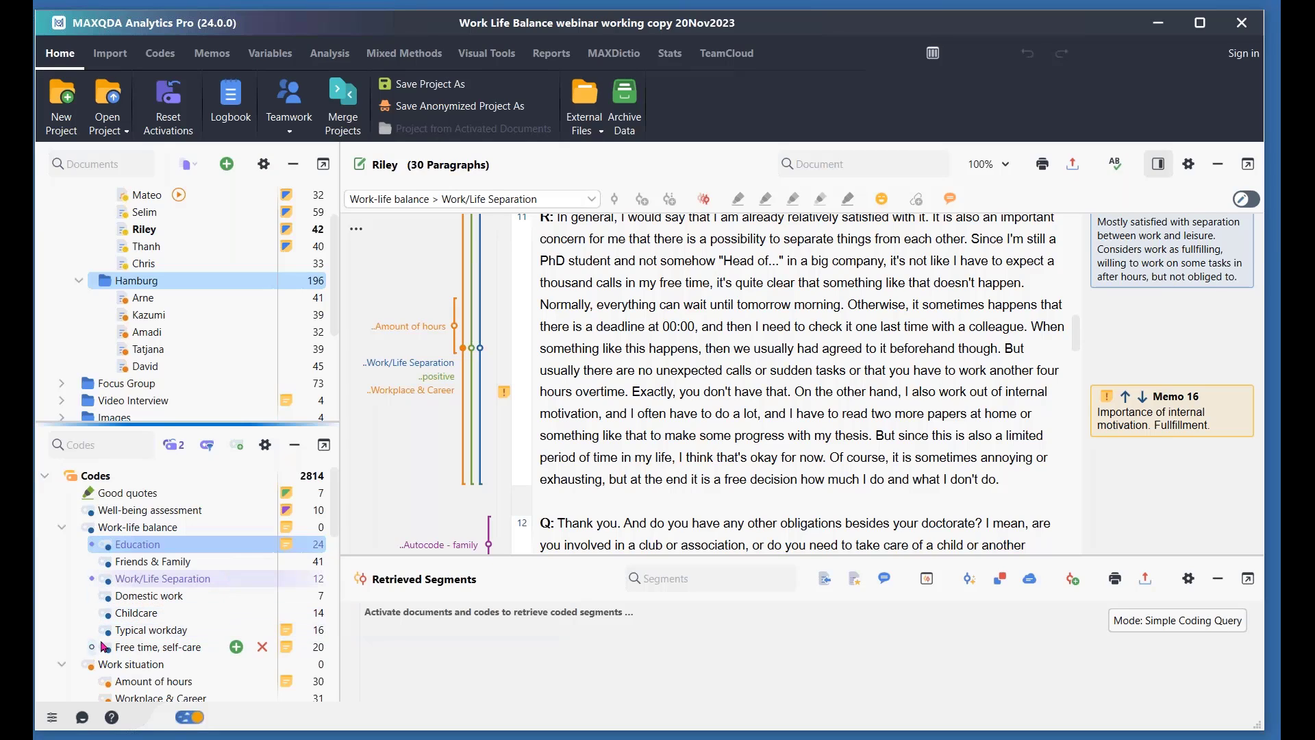
click(158, 616)
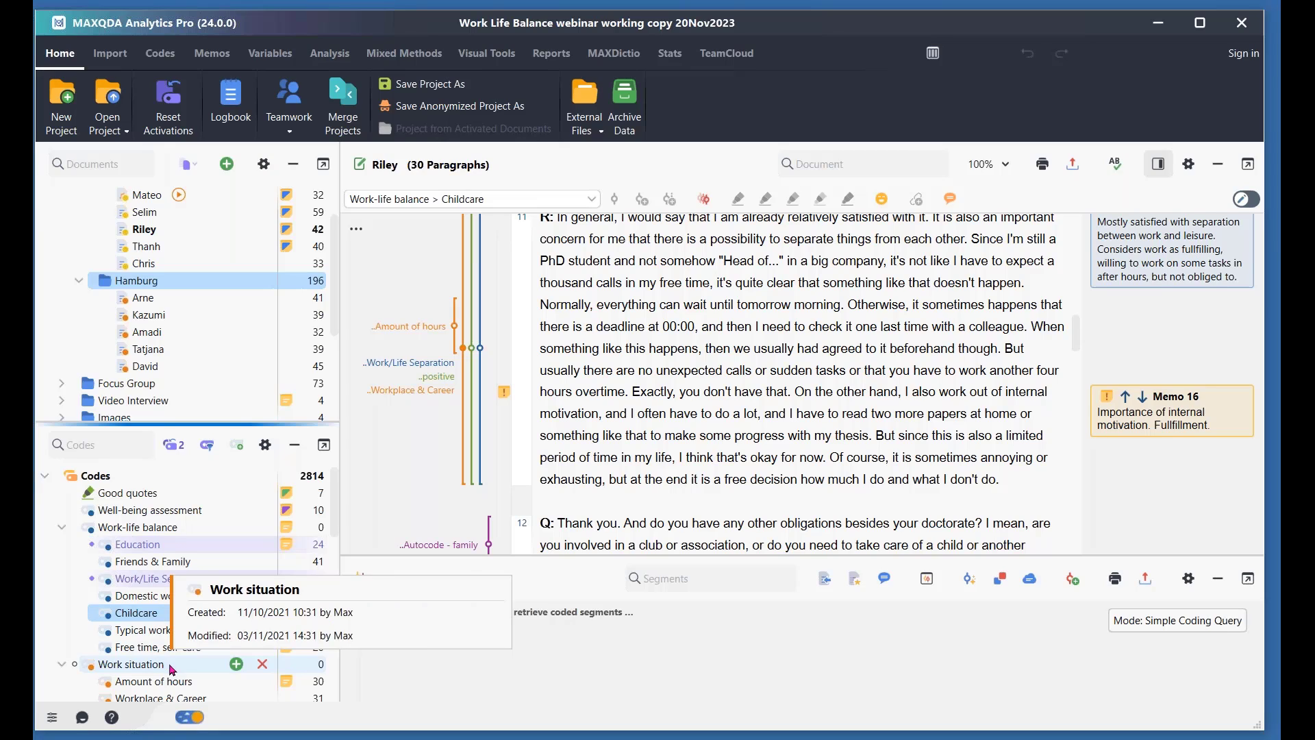
click(174, 448)
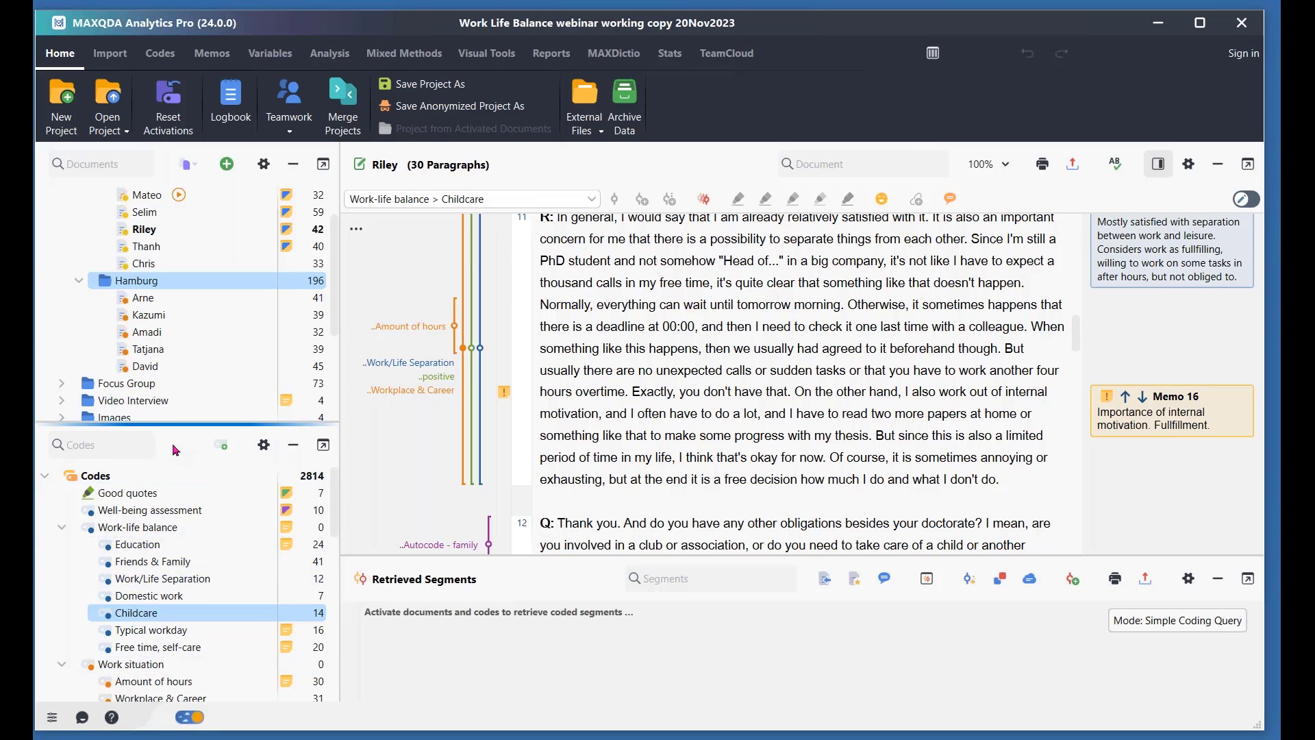
Step: Activate the Work-life balance code together with all its subcodes, and reset the code activations
ctrl+click(90, 530)
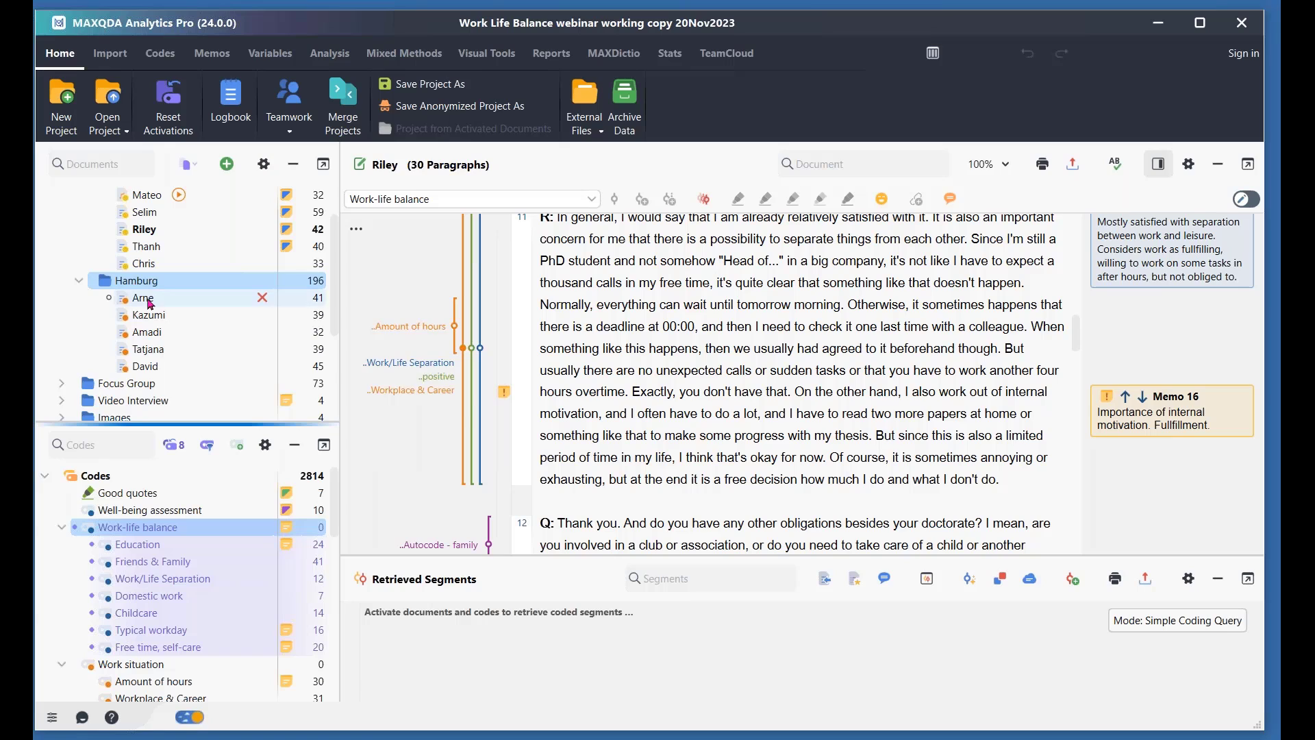
scroll(146, 556, down, 5)
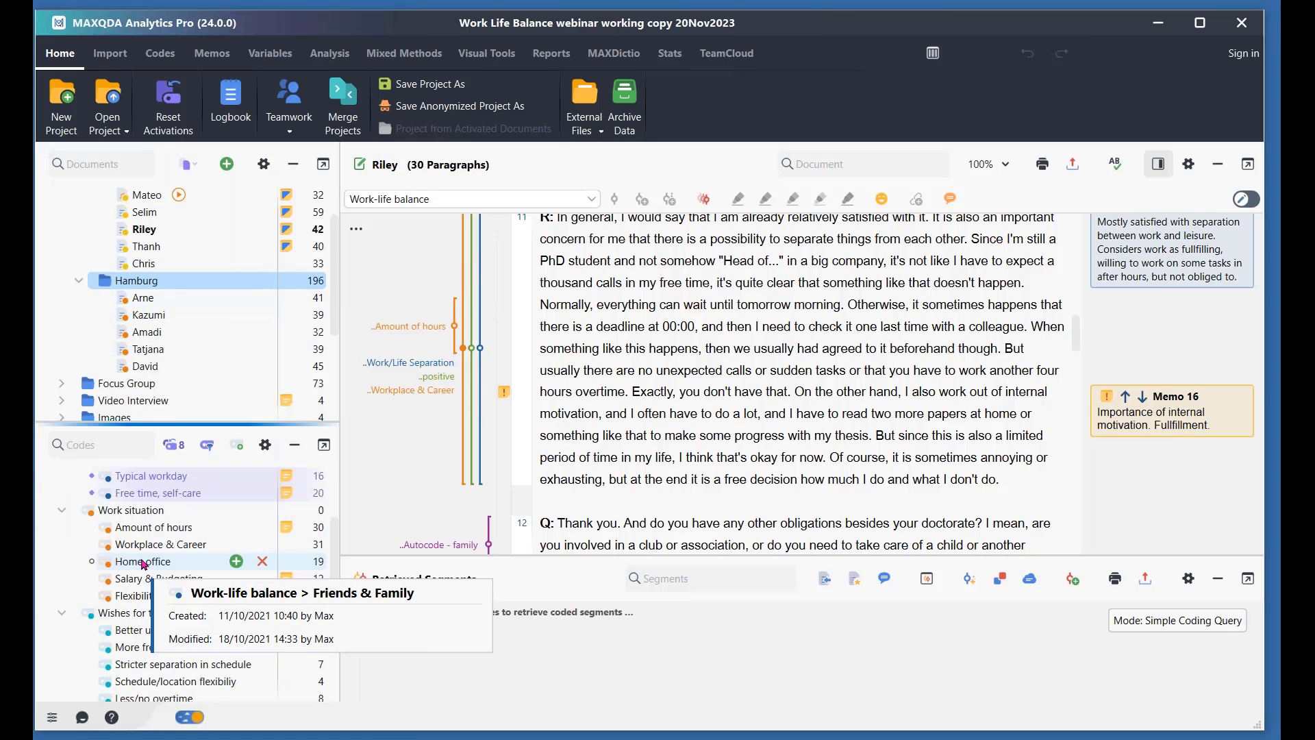
scroll(146, 553, up, 3)
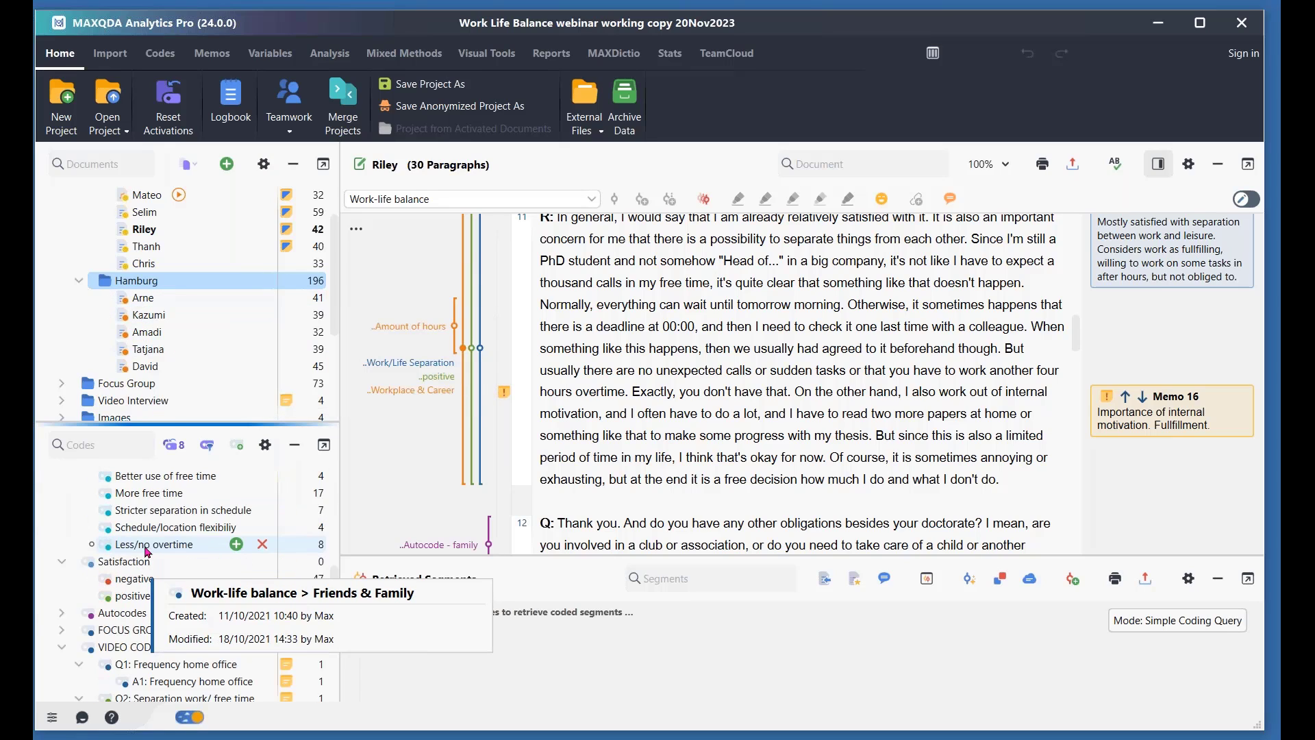
scroll(150, 552, up, 2)
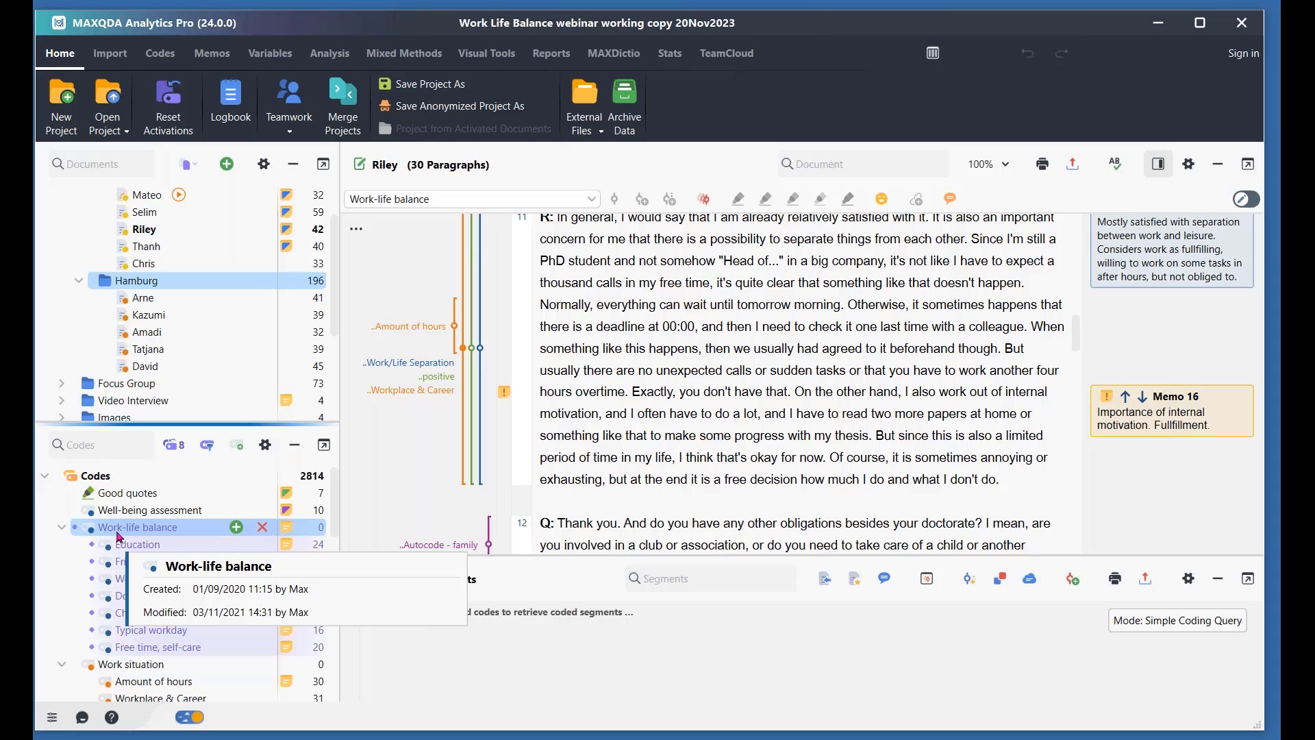
scroll(119, 538, down, 4)
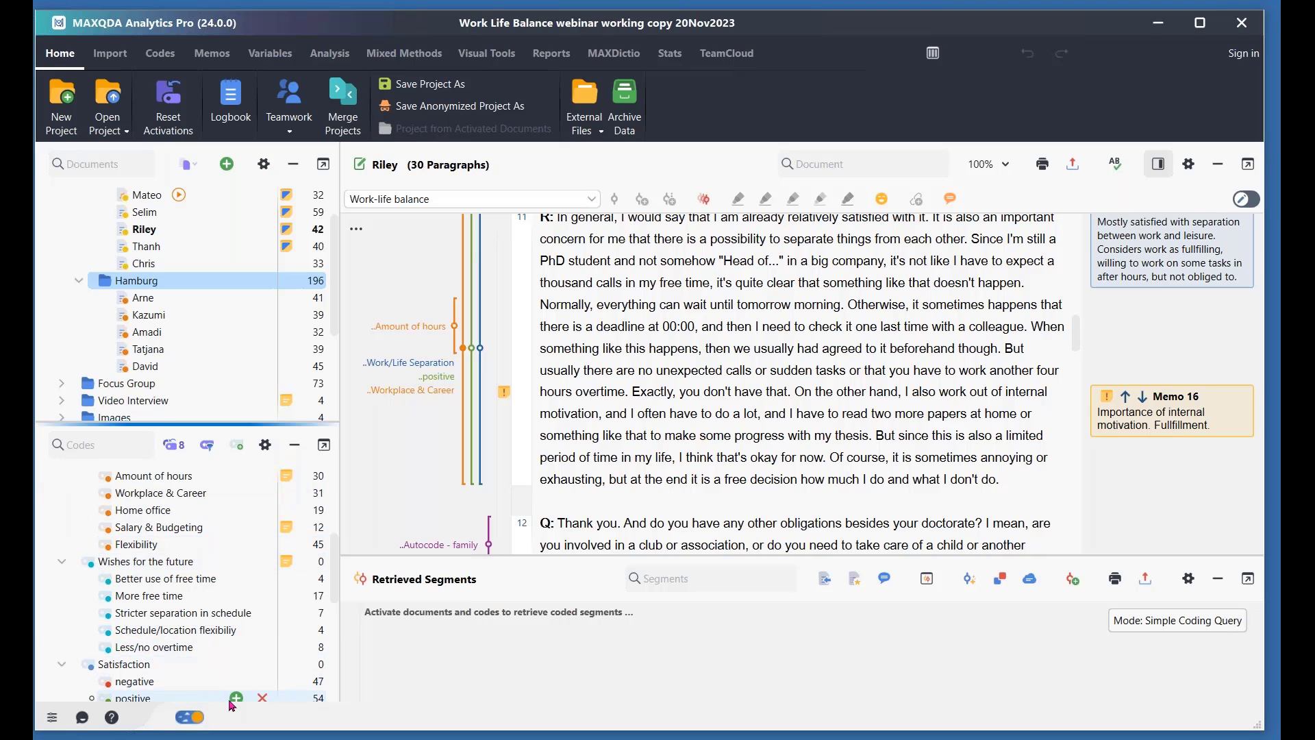
scroll(194, 653, down, 1)
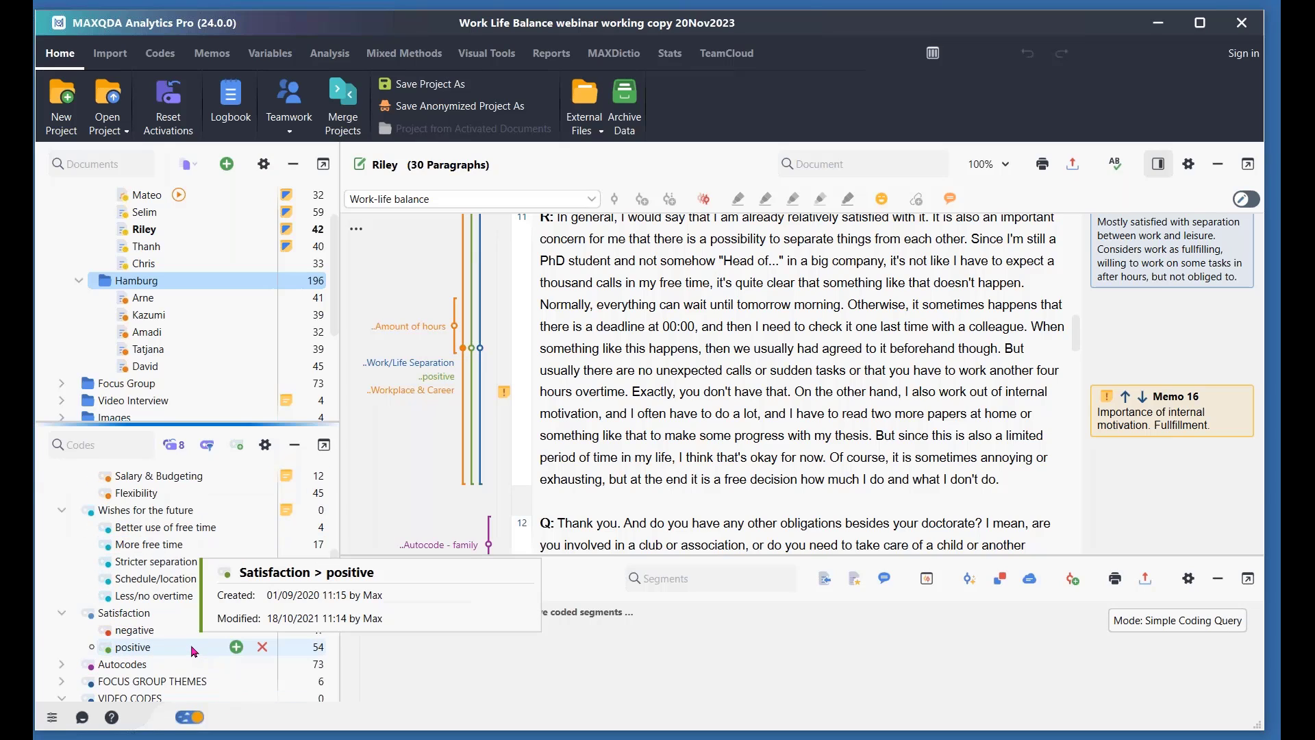
scroll(193, 650, up, 4)
scroll(193, 644, up, 1)
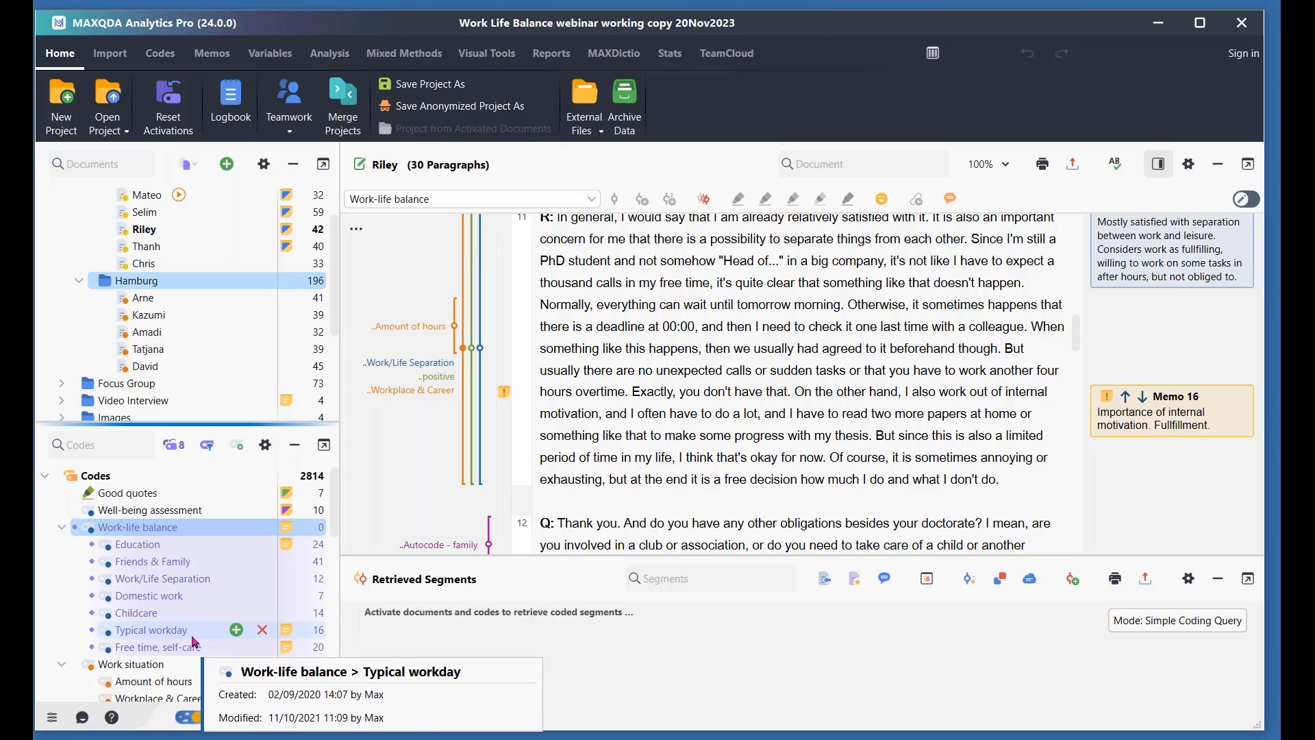
click(173, 445)
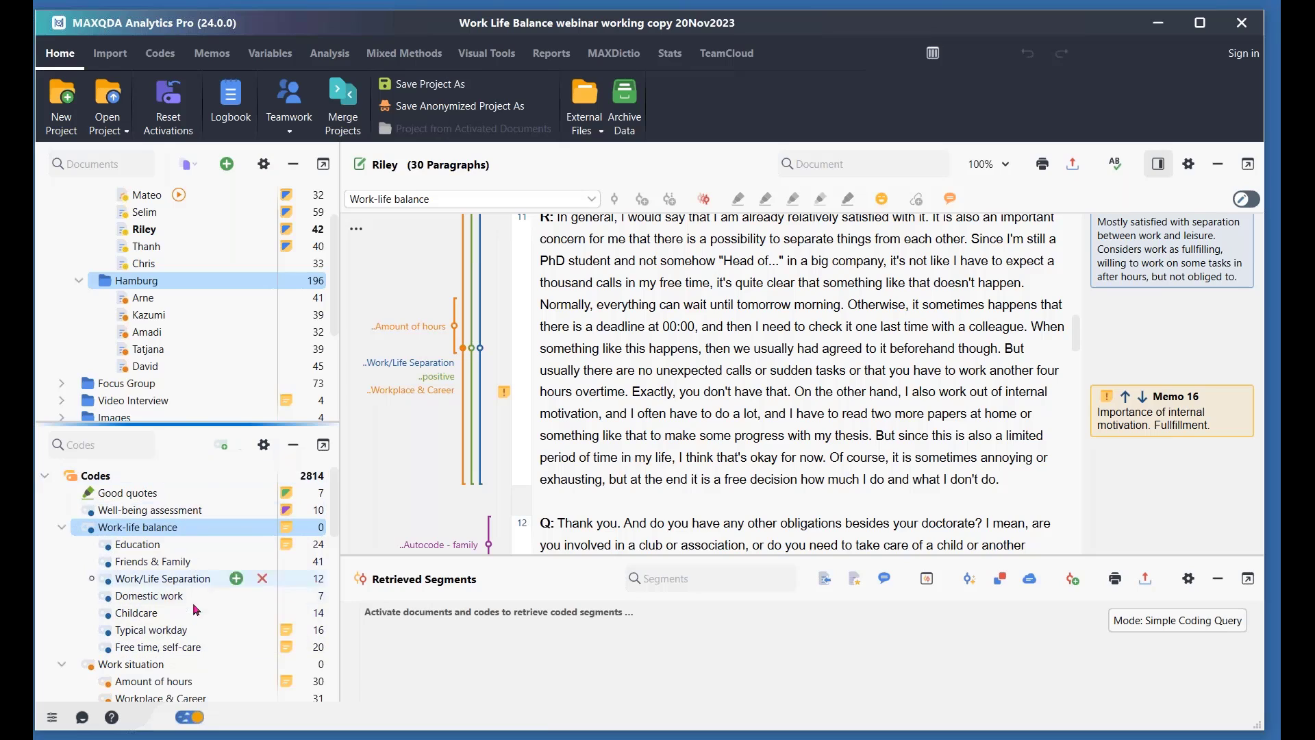
Step: Activate only the Work-life balance code without its subcodes, and reset the code activations
right_click(124, 533)
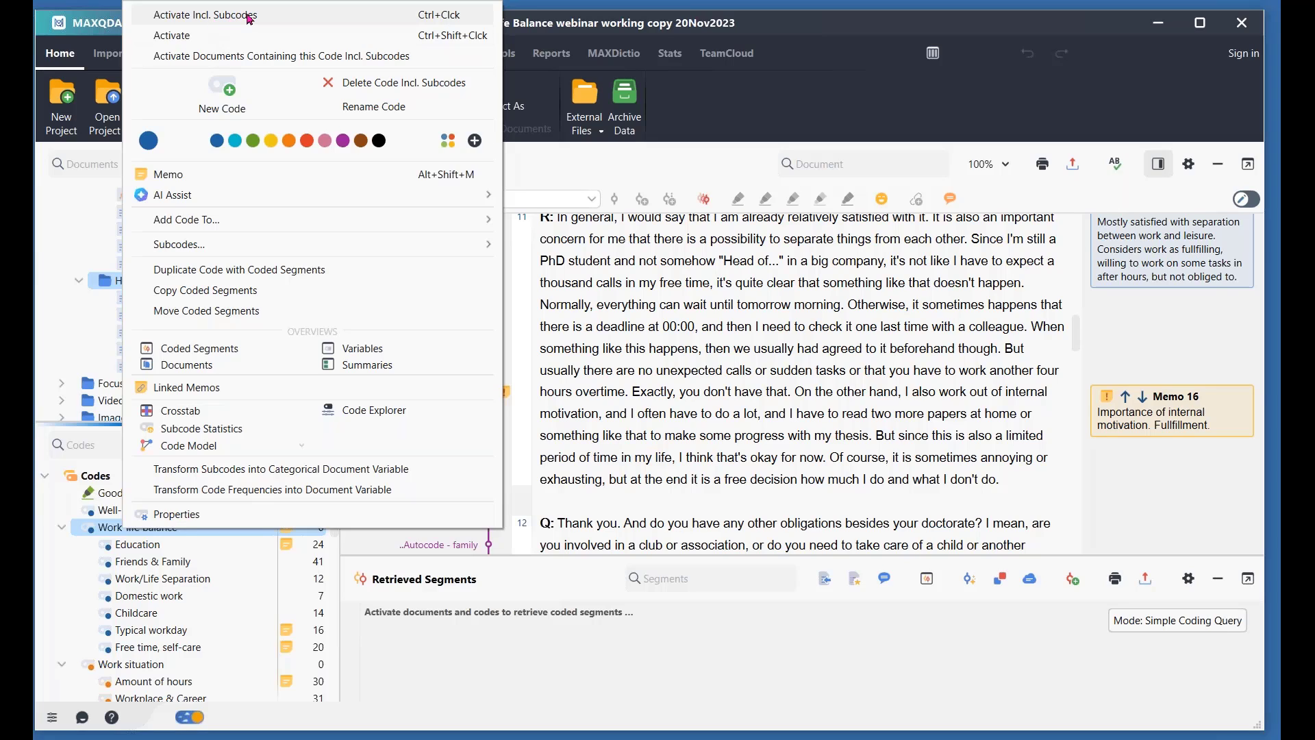
click(185, 38)
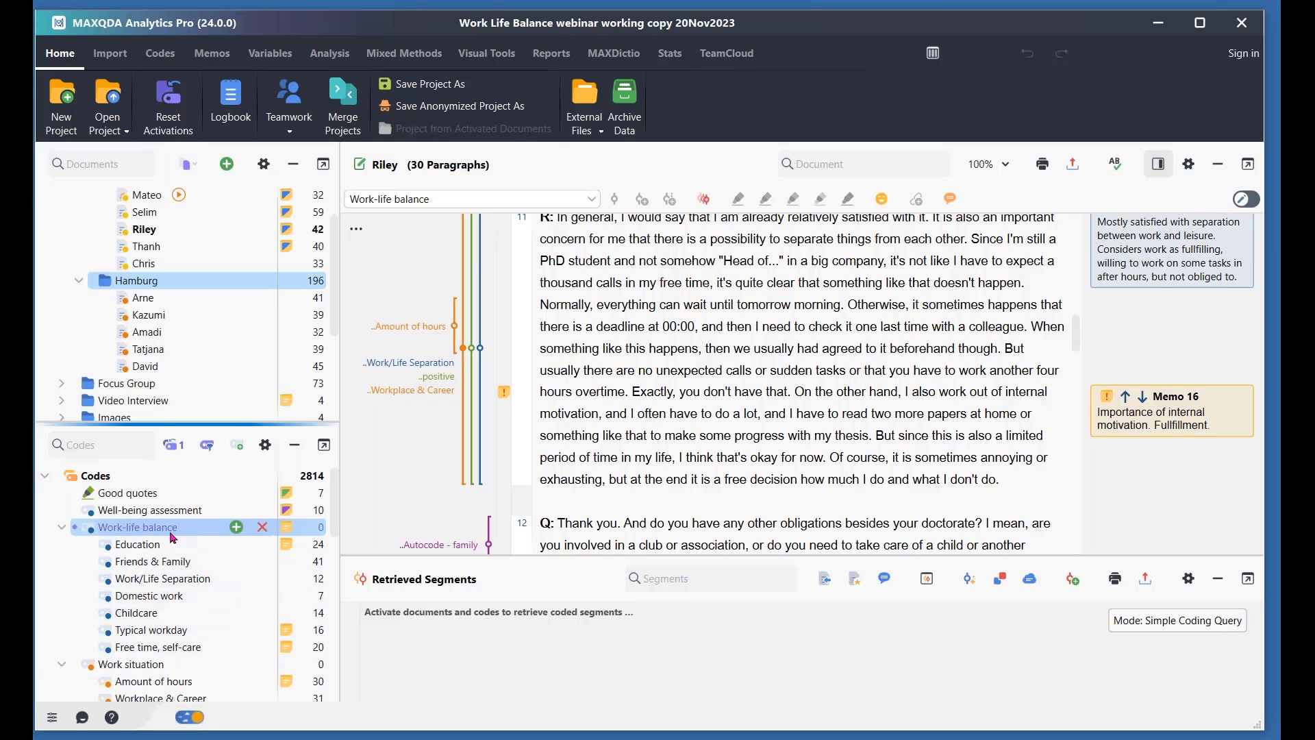
mouse_move(177, 536)
click(173, 445)
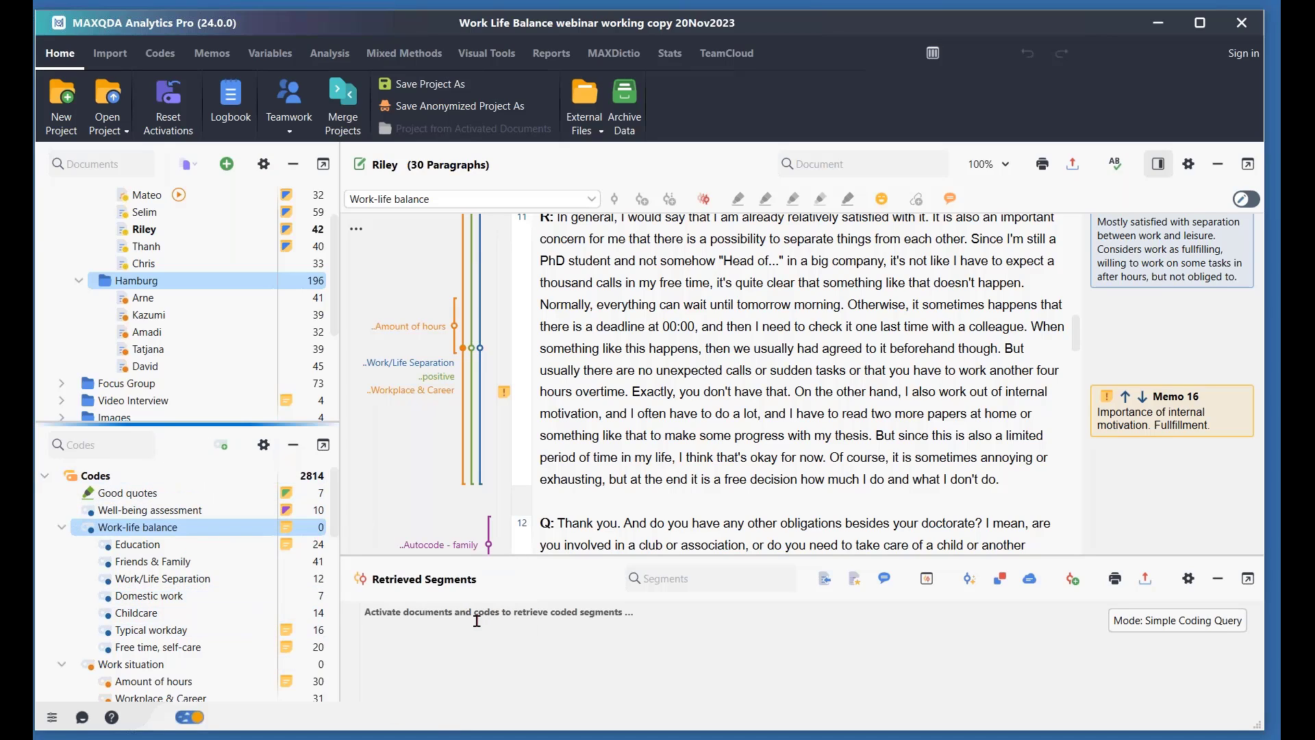
Step: Activate the Hamburg document group with the Education and Friends & Family codes, and enlarge the retrieved segments area
click(105, 283)
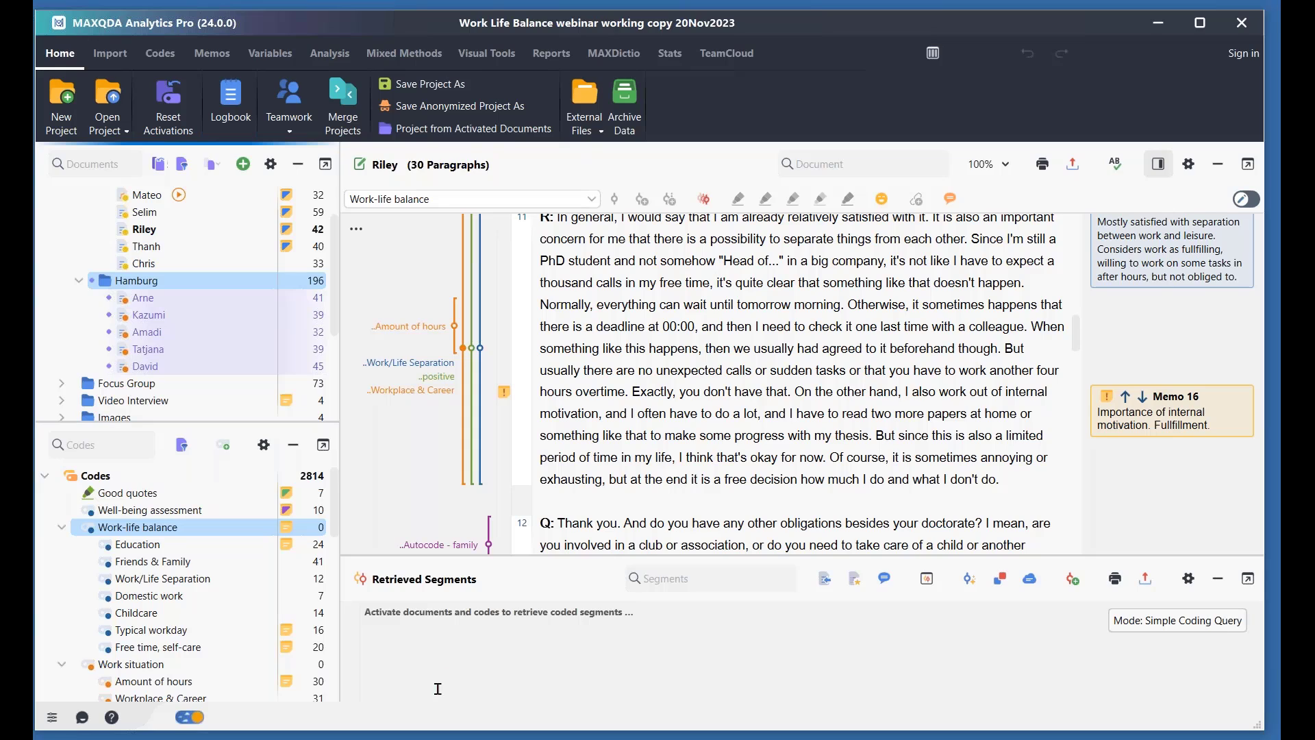
click(101, 548)
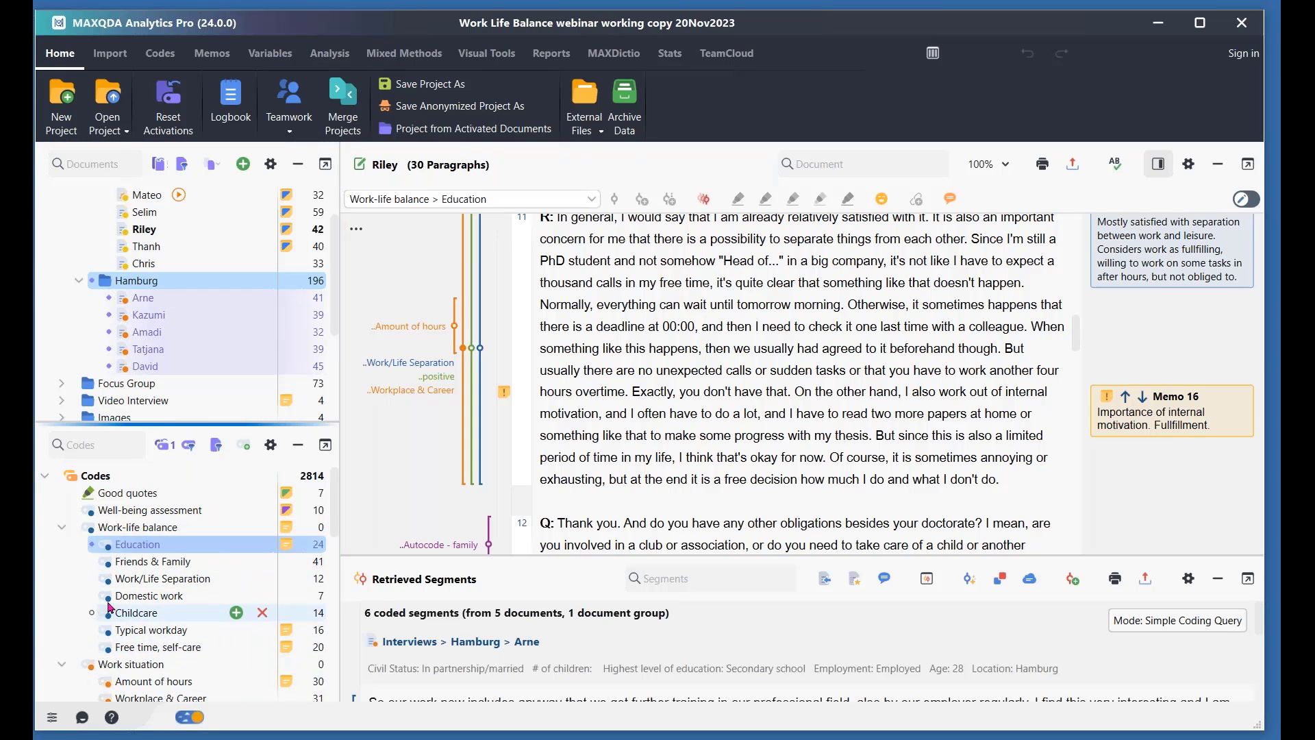
click(106, 566)
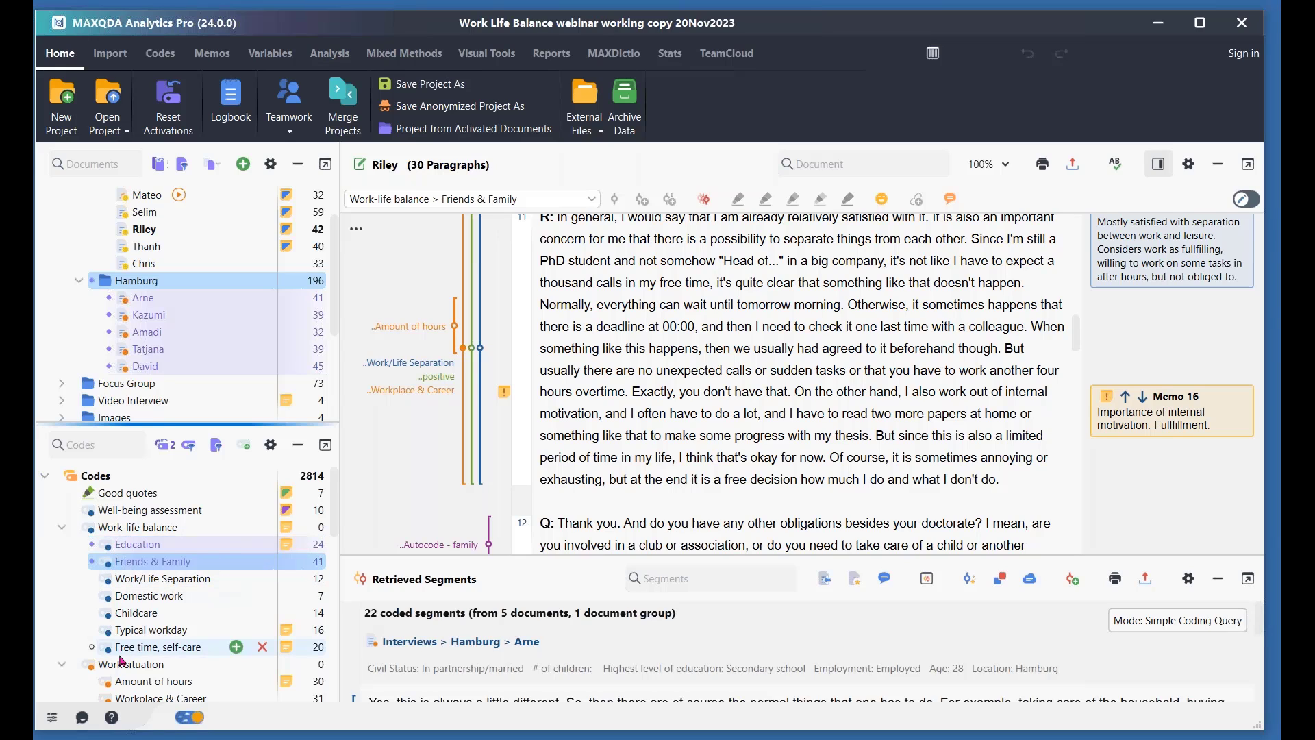
click(174, 613)
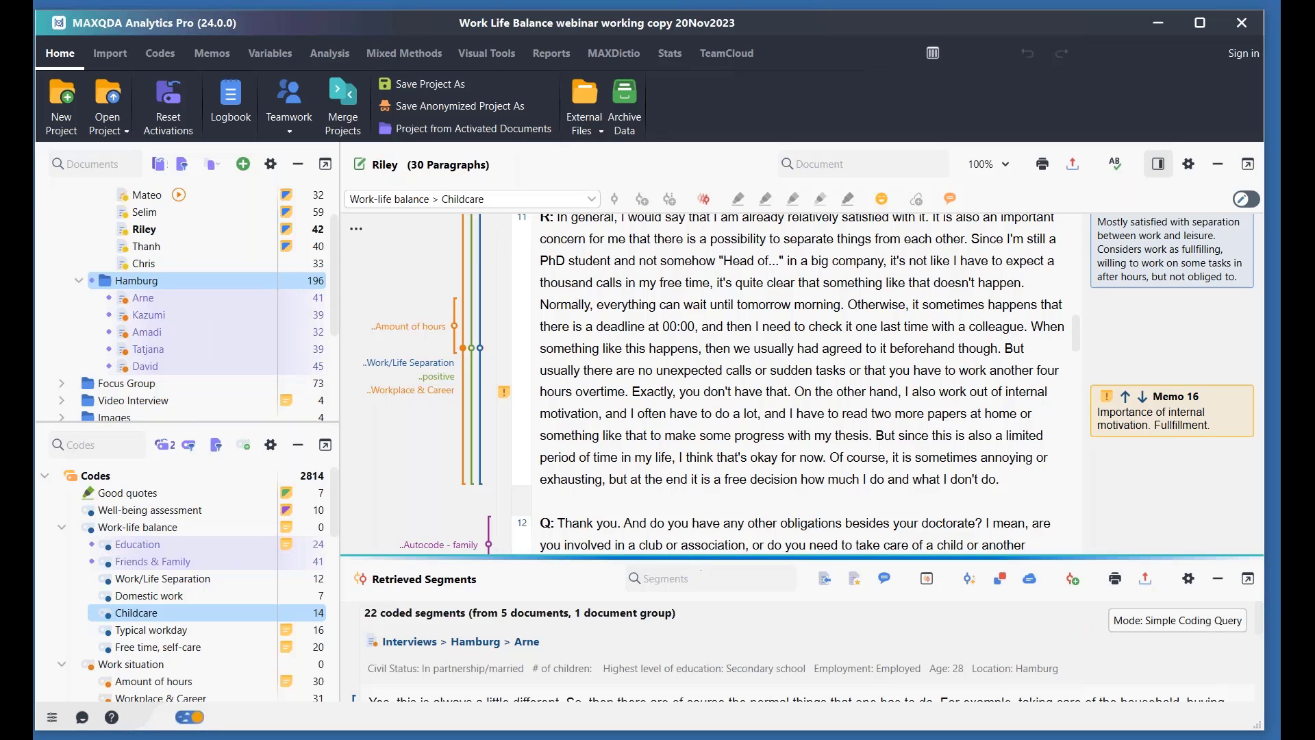
drag(697, 555, 652, 416)
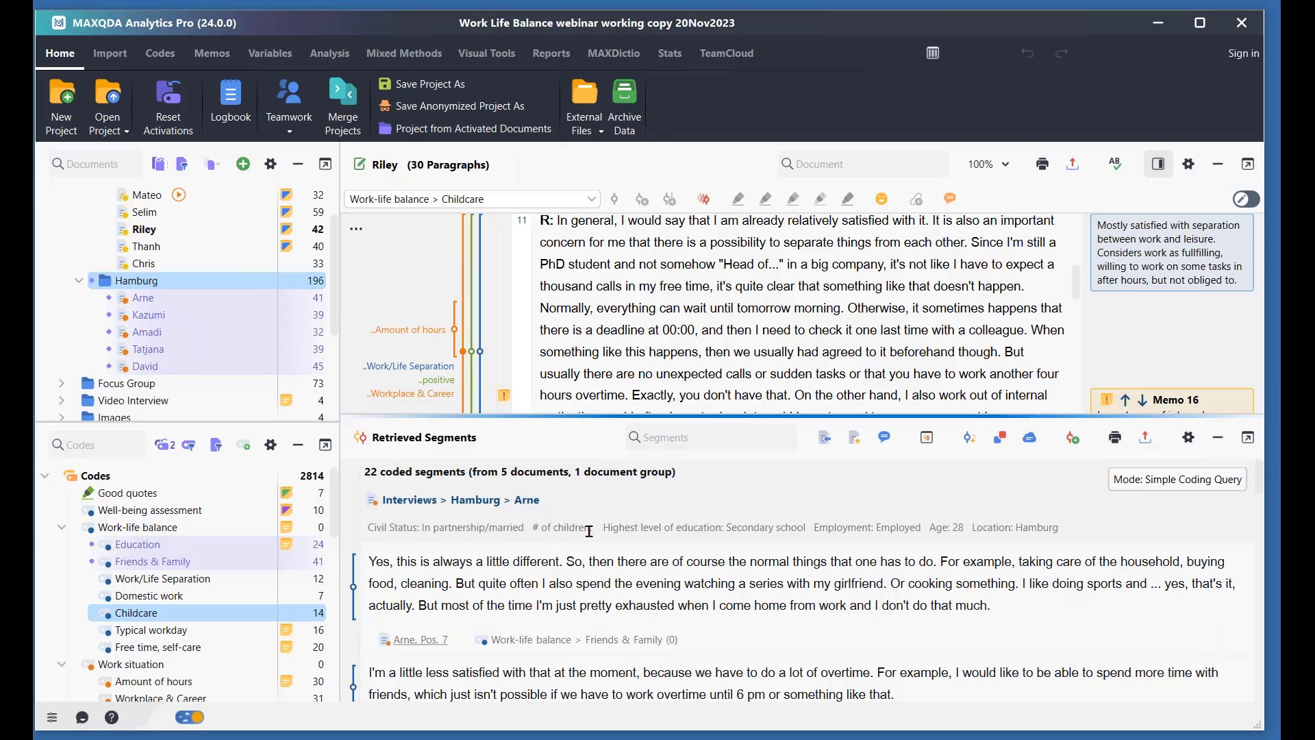
Step: Look through the retrieved segments of the Hamburg interviews, checking each one's source document, variable values, assigned codes and weights
scroll(588, 532, down, 1)
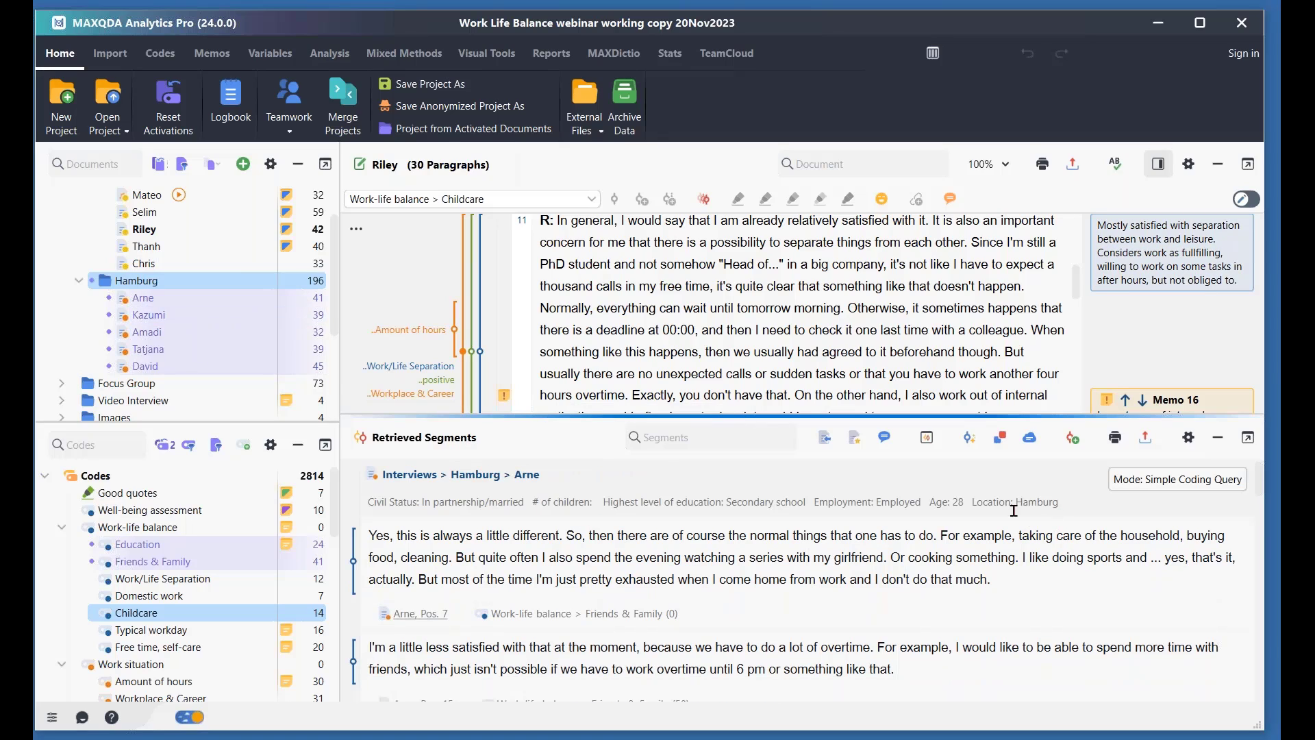
scroll(501, 533, down, 1)
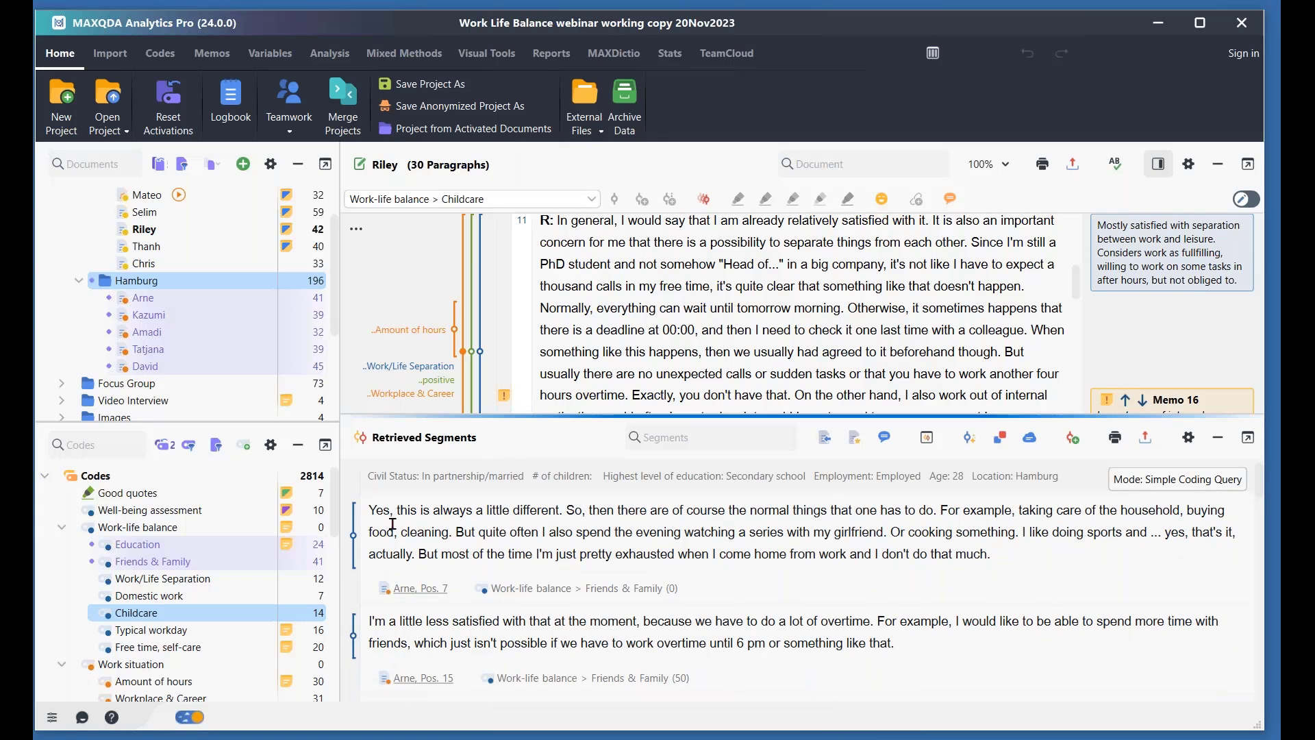
scroll(522, 535, up, 1)
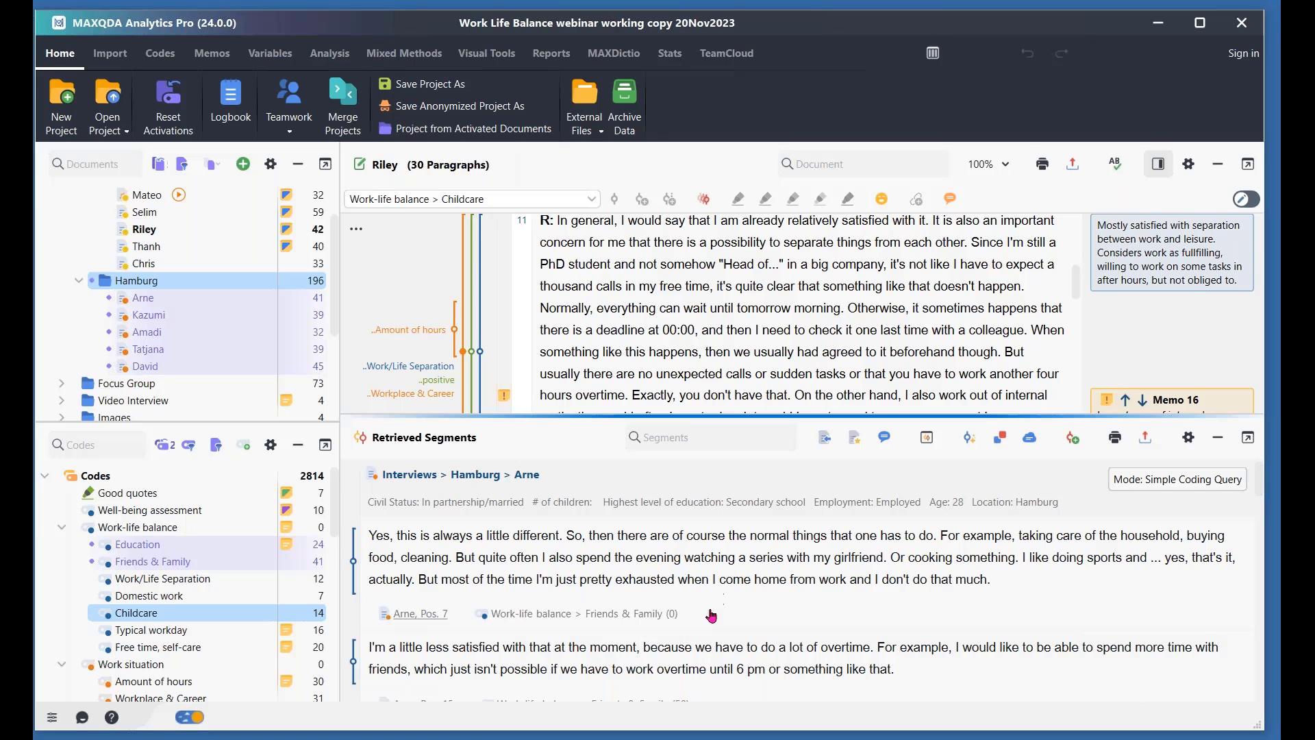
scroll(745, 619, down, 3)
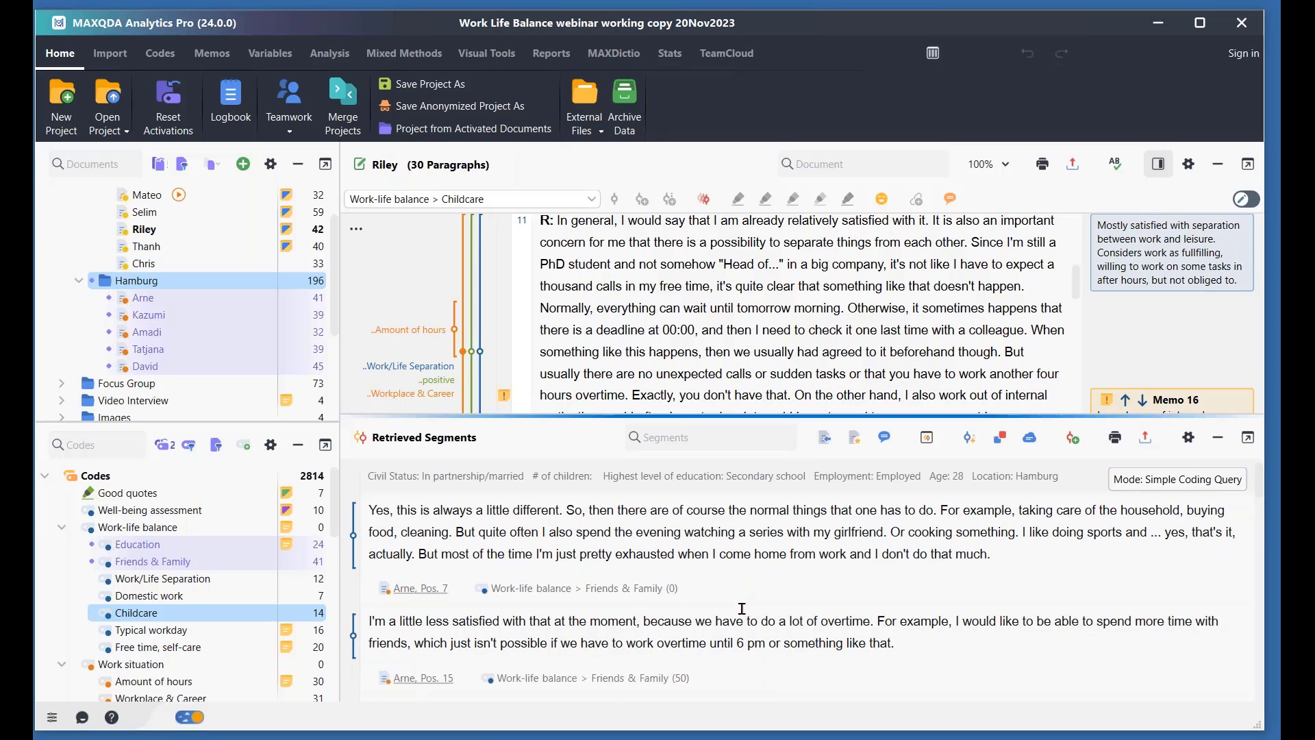
scroll(757, 614, down, 1)
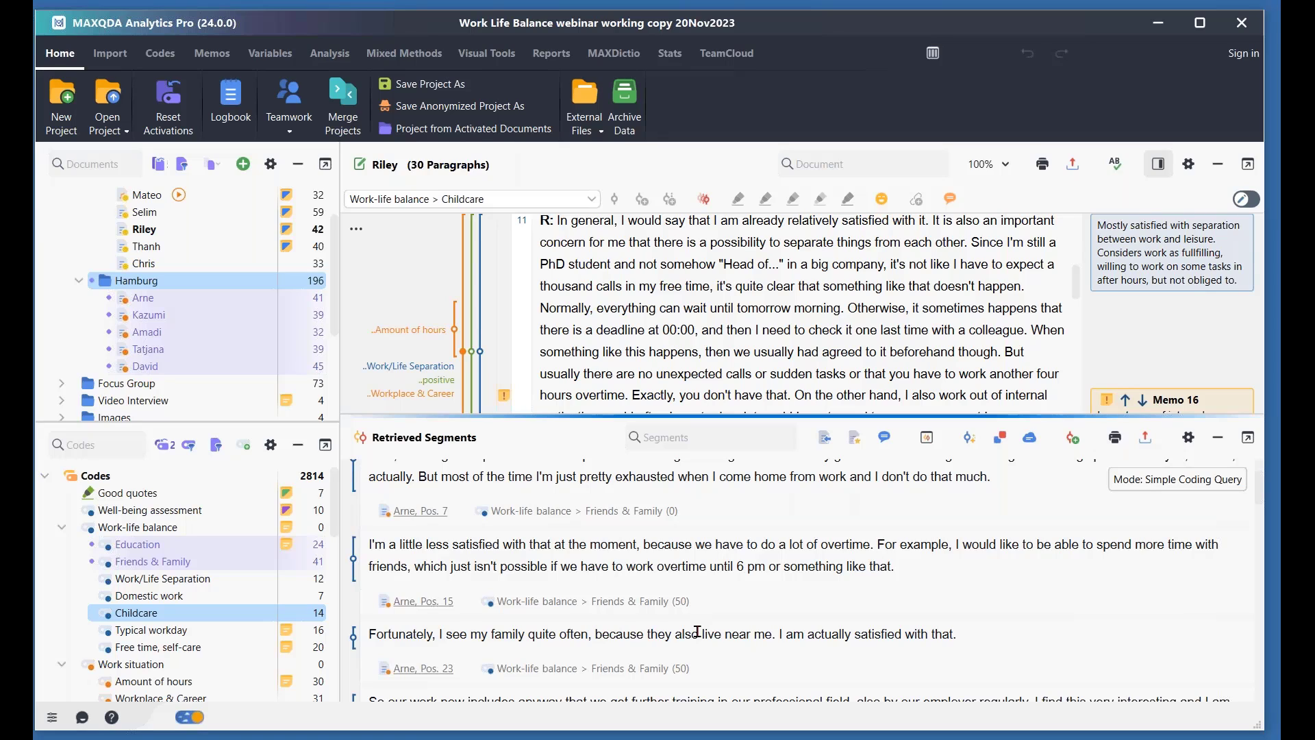
scroll(747, 627, down, 1)
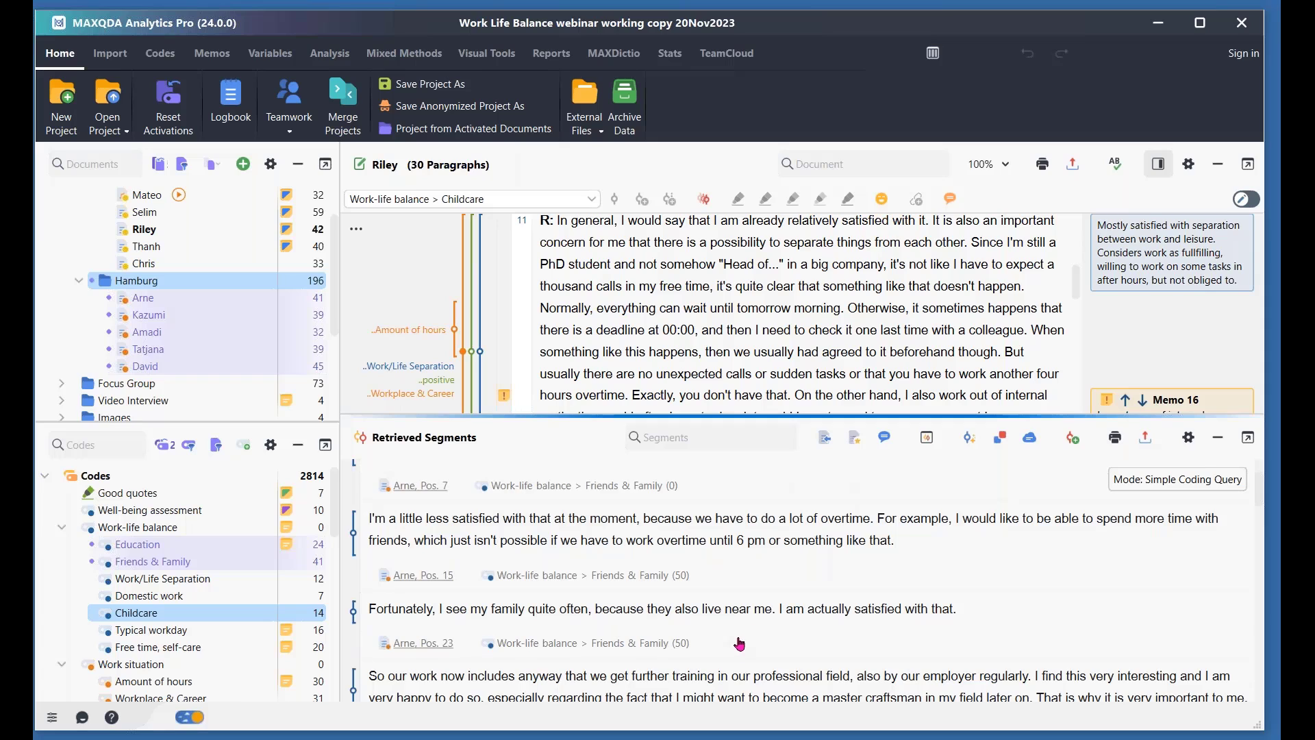
scroll(736, 634, up, 1)
scroll(741, 627, up, 1)
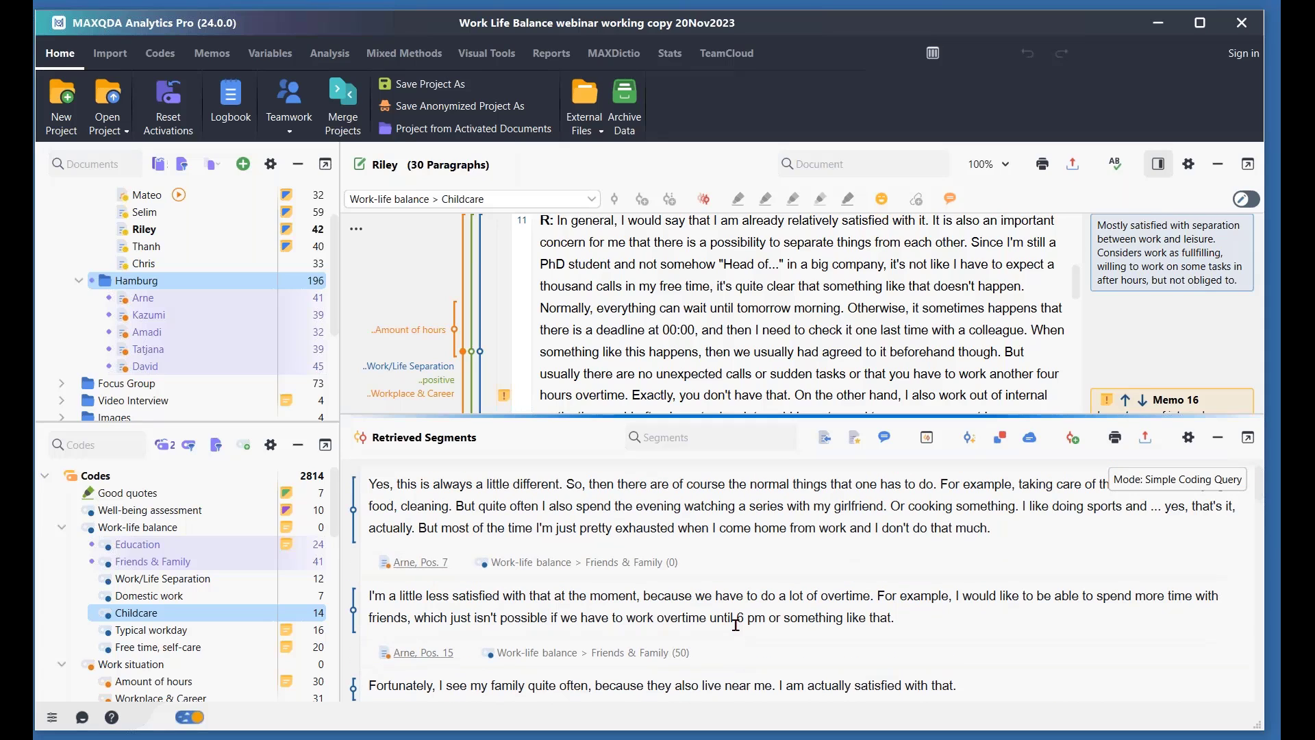
mouse_move(517, 561)
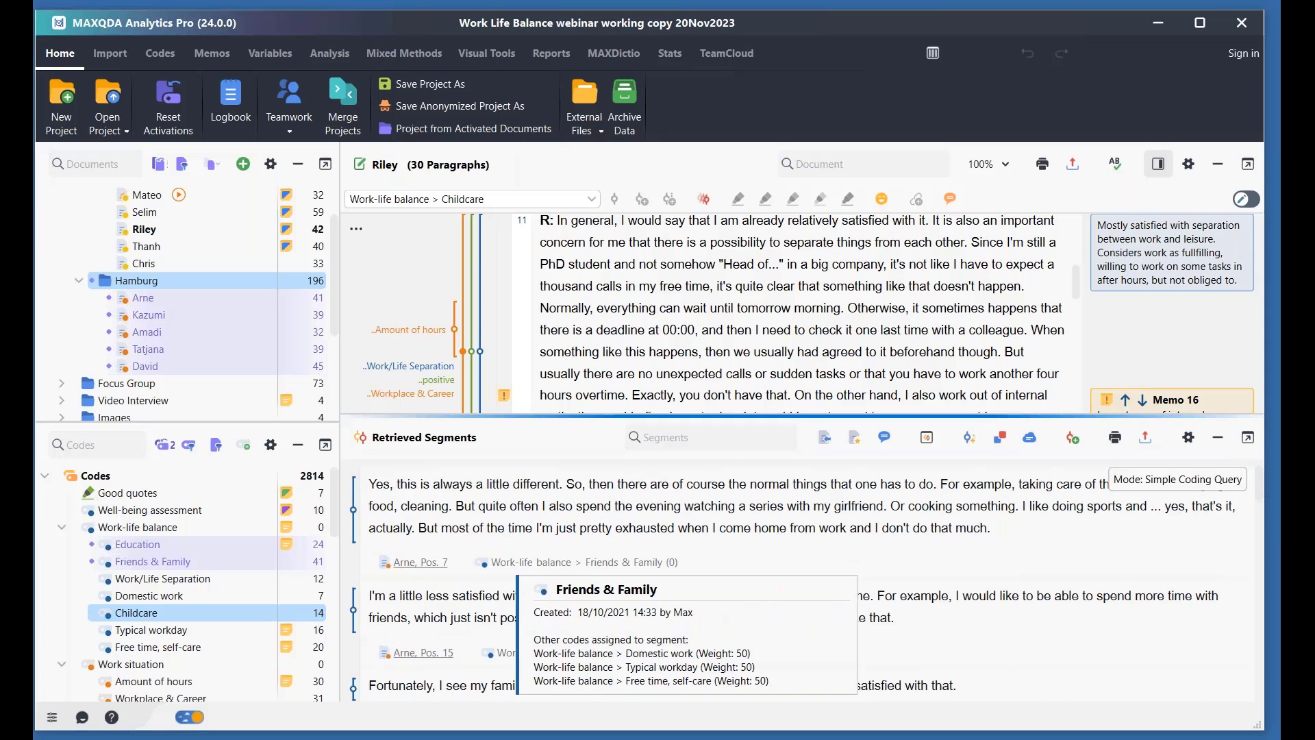
scroll(512, 629, down, 3)
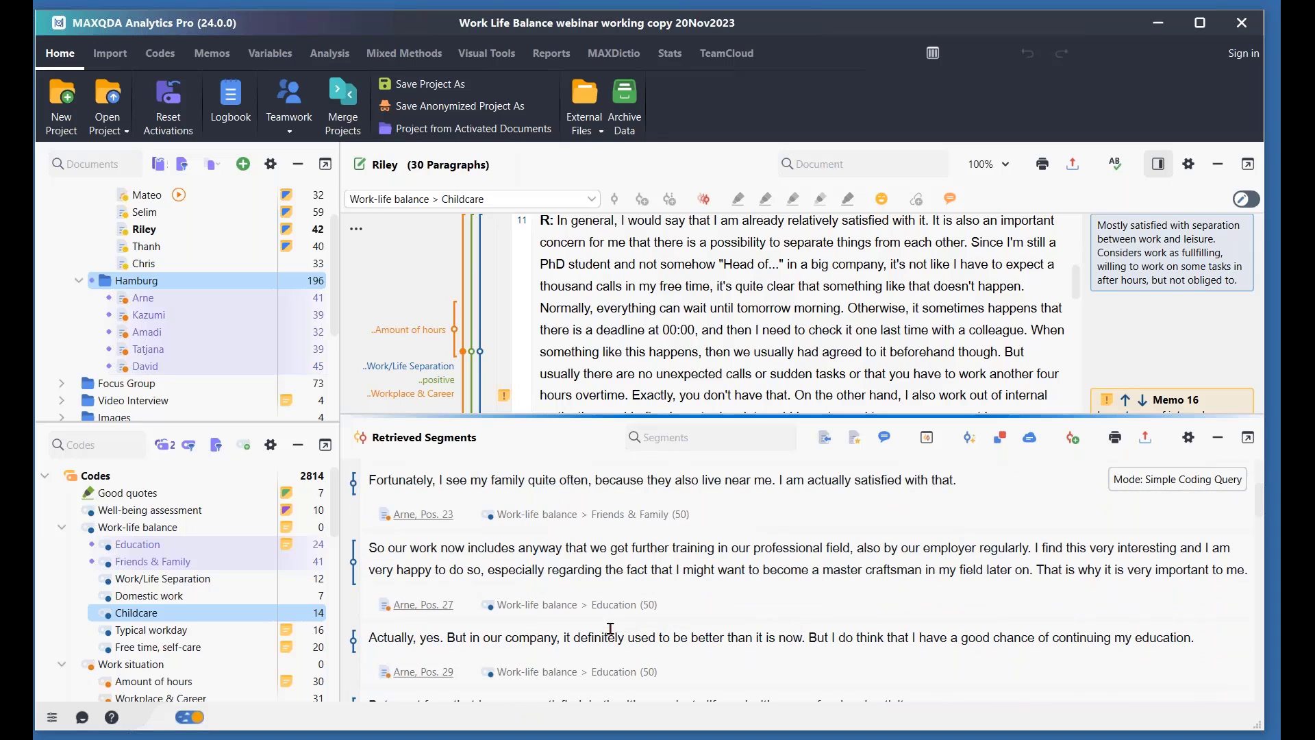
scroll(654, 623, down, 1)
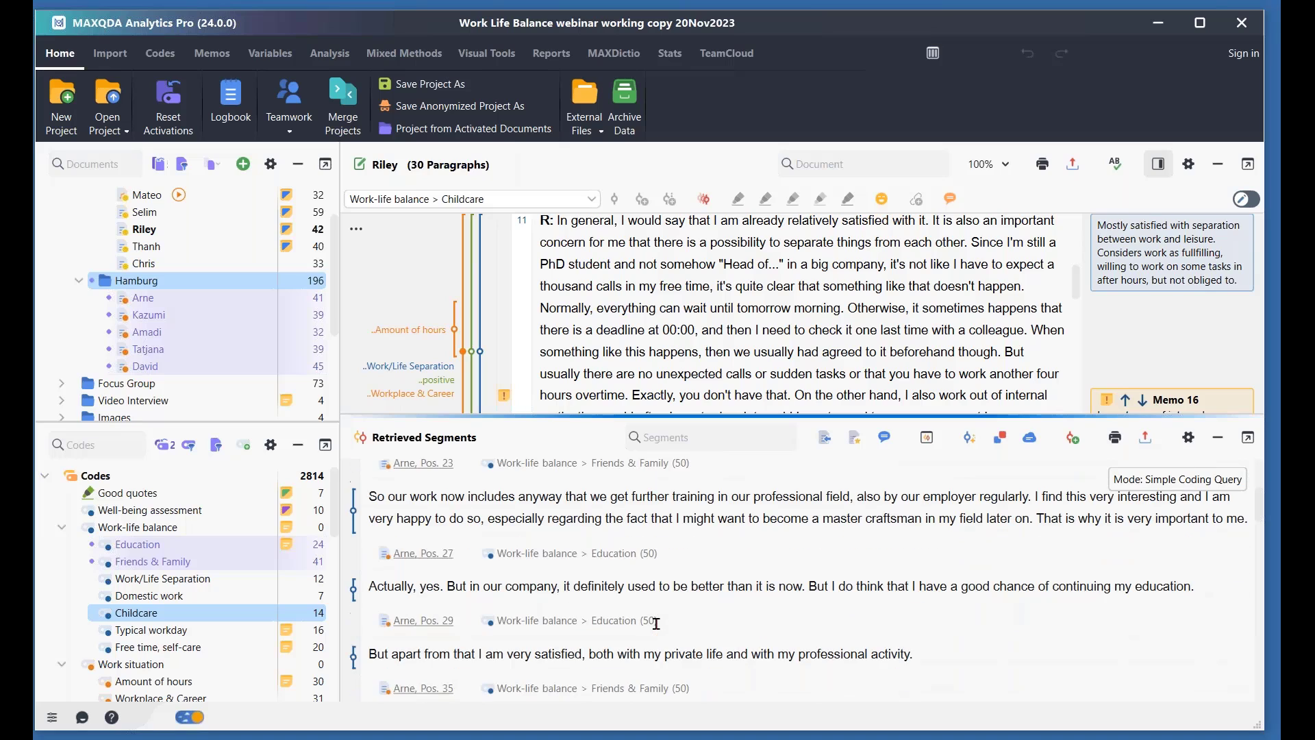
scroll(668, 607, down, 2)
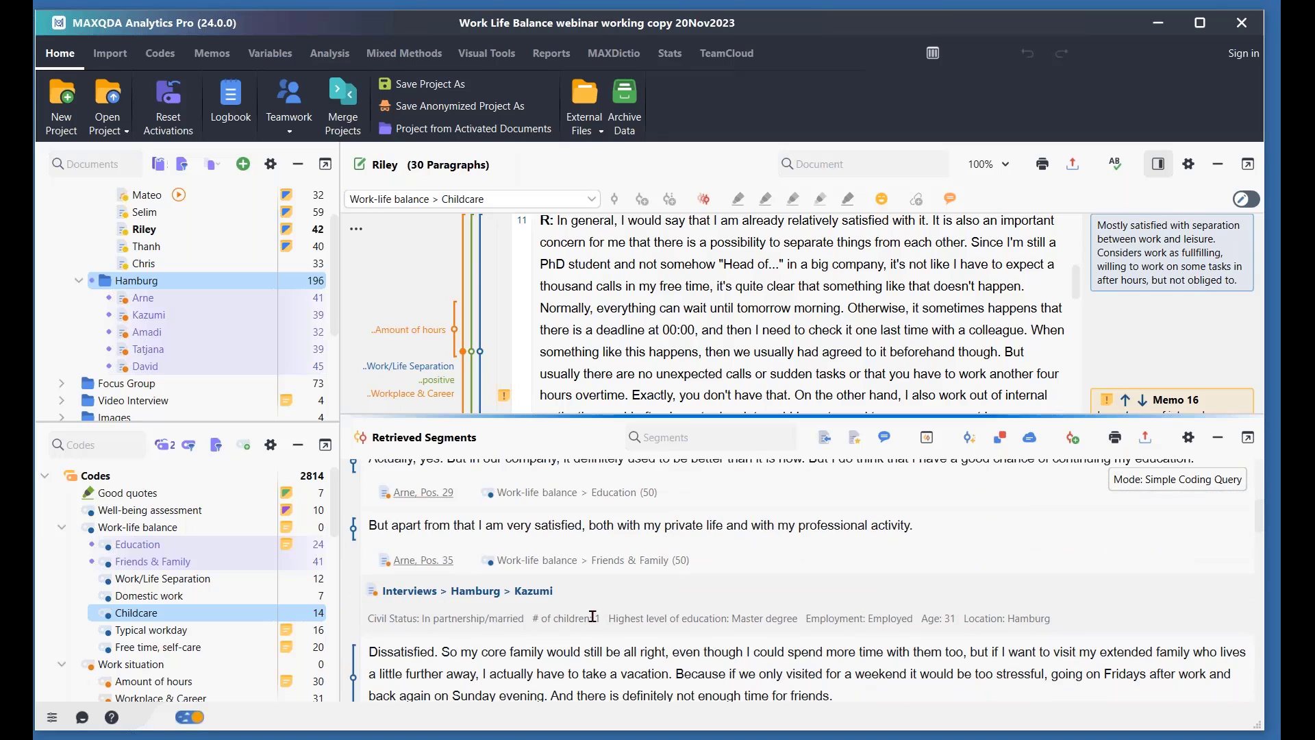
scroll(529, 603, down, 1)
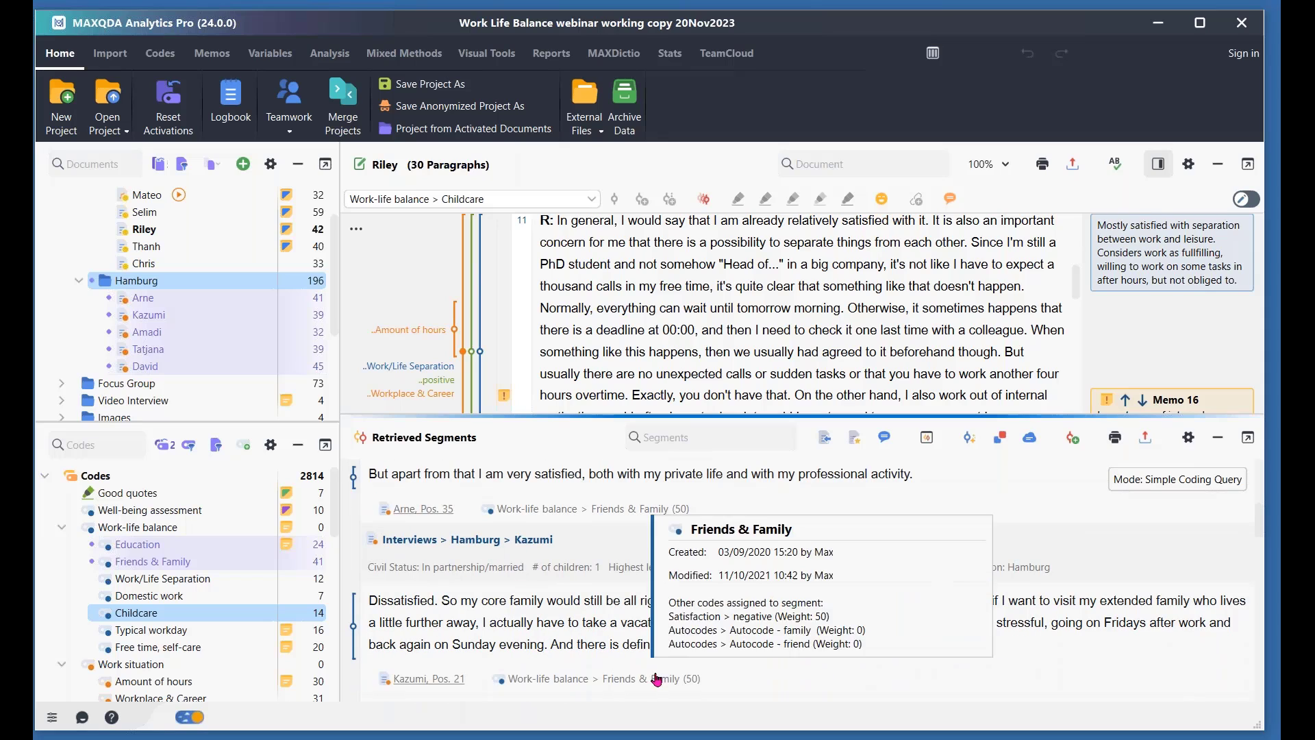
scroll(740, 683, down, 1)
scroll(740, 683, down, 2)
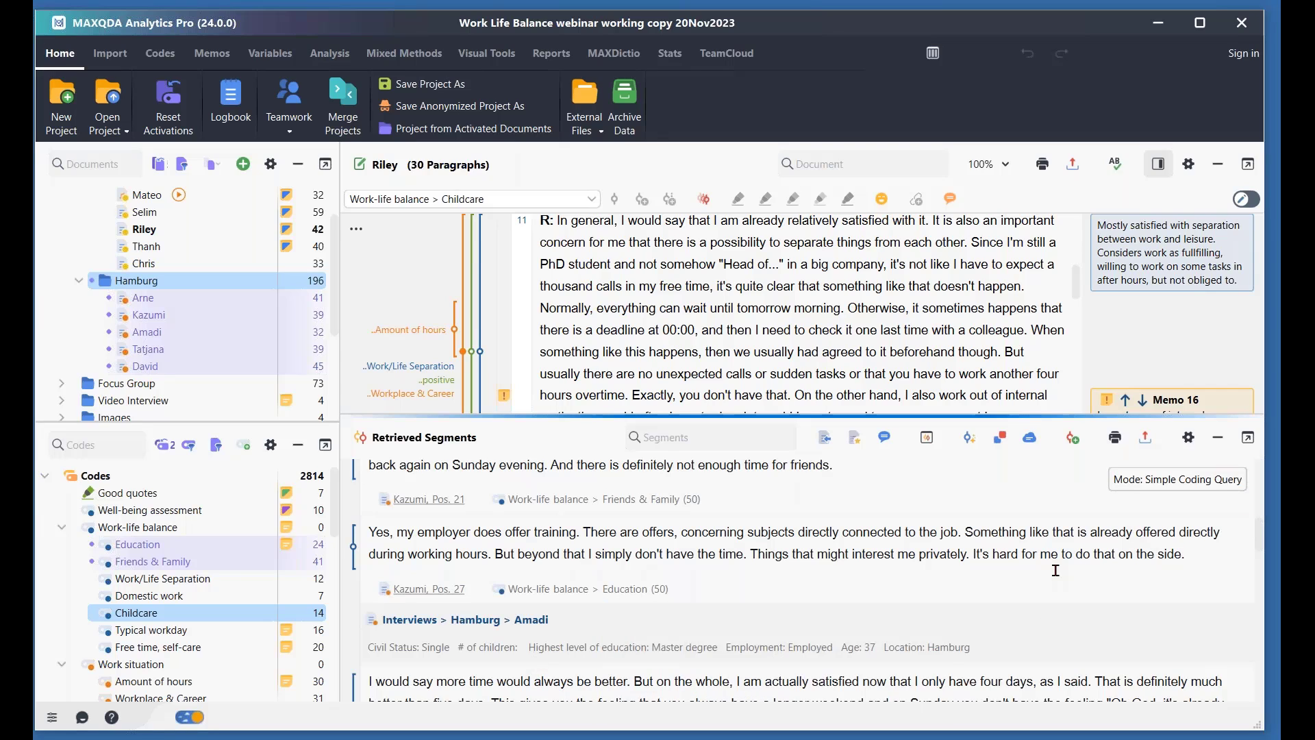
Step: Check the ordering, weight filter and view options for the retrieved segments, leaving them unchanged
click(1190, 440)
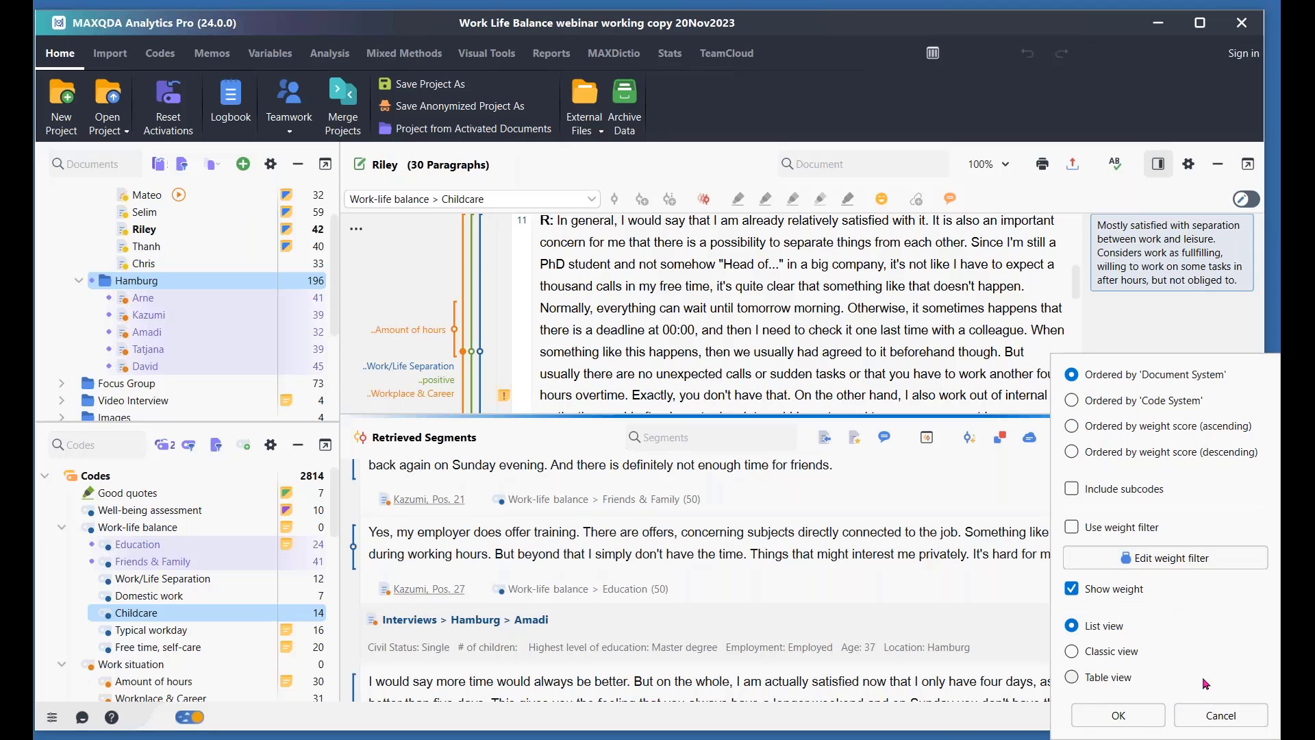
click(1216, 717)
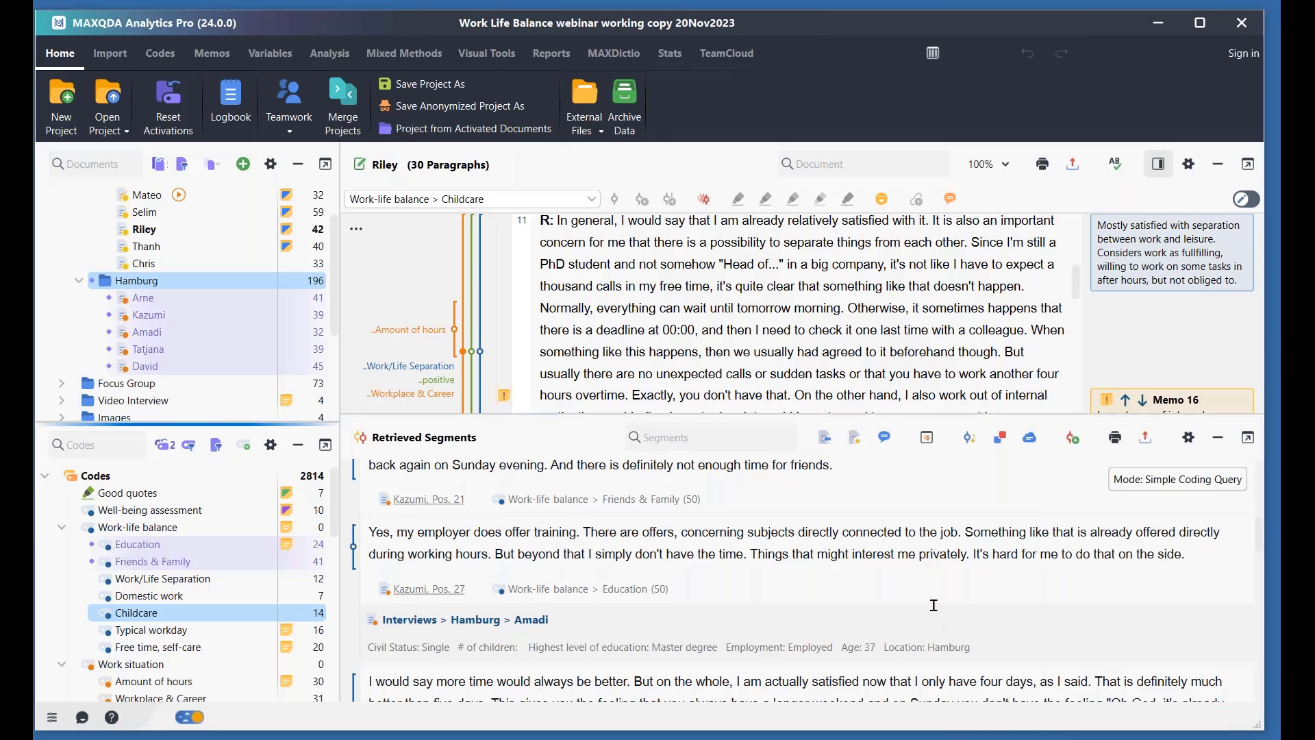
Step: Show the retrieved Education segment about employer training in its original interview, and read the preceding question for context
scroll(929, 598, up, 2)
scroll(930, 598, up, 1)
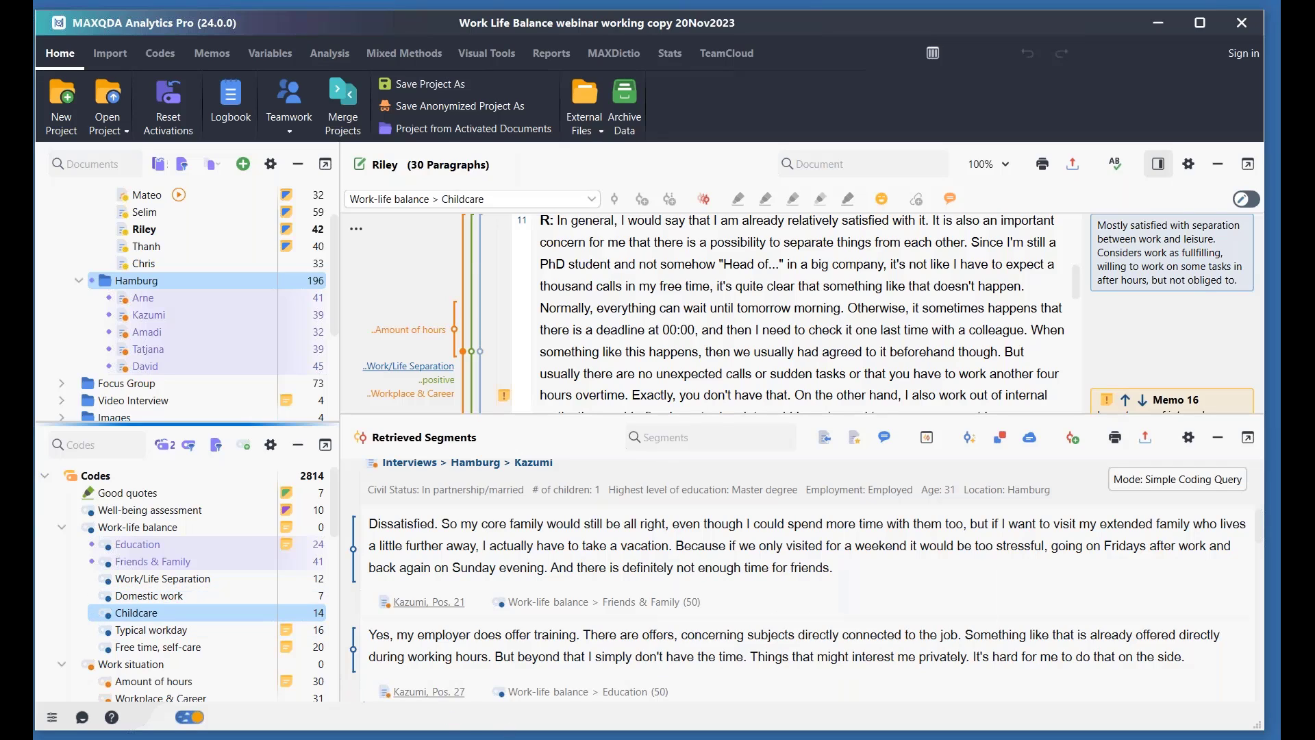
mouse_move(636, 708)
click(354, 650)
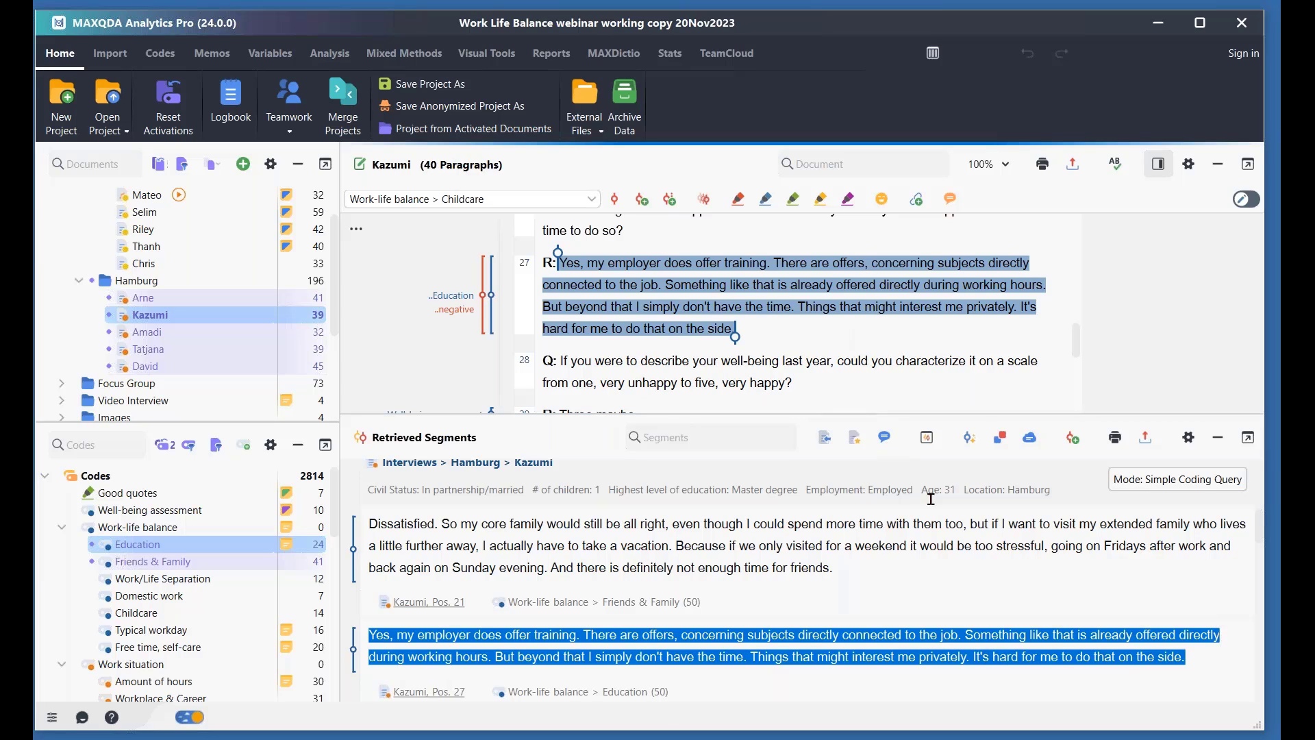
scroll(888, 551, down, 1)
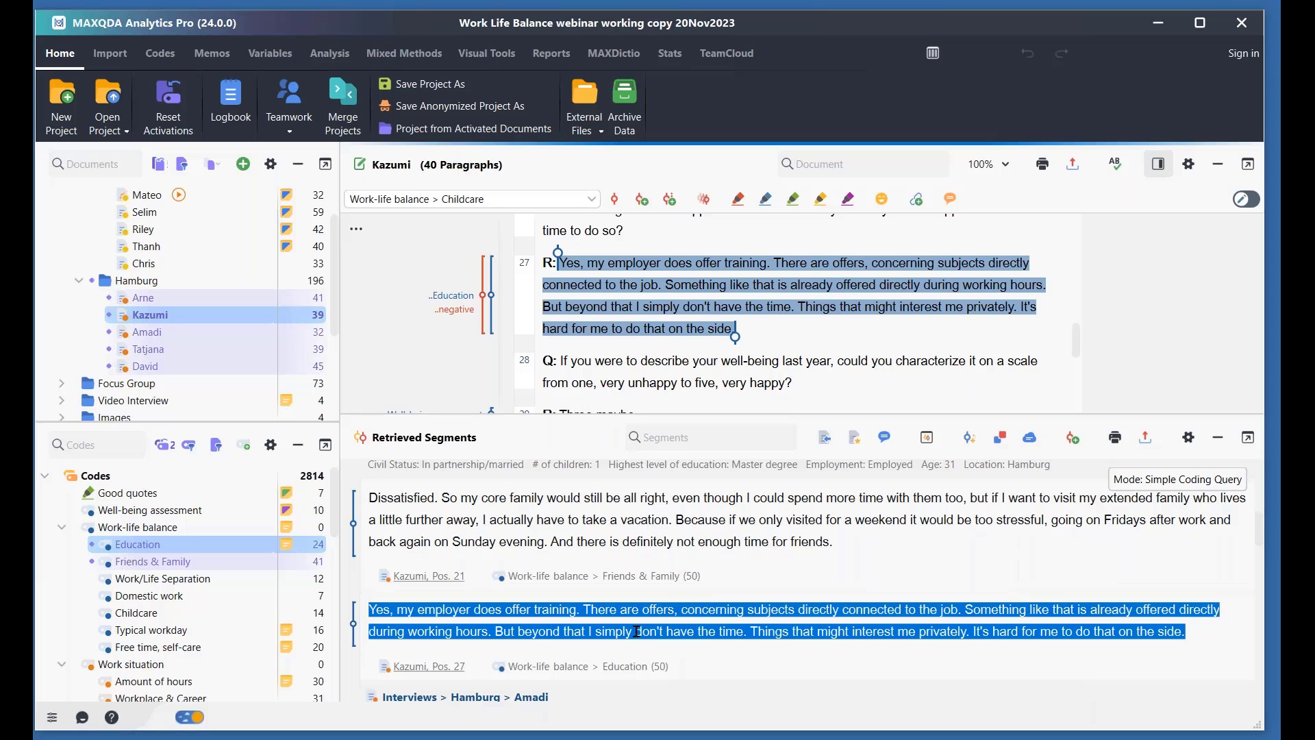
scroll(678, 384, up, 1)
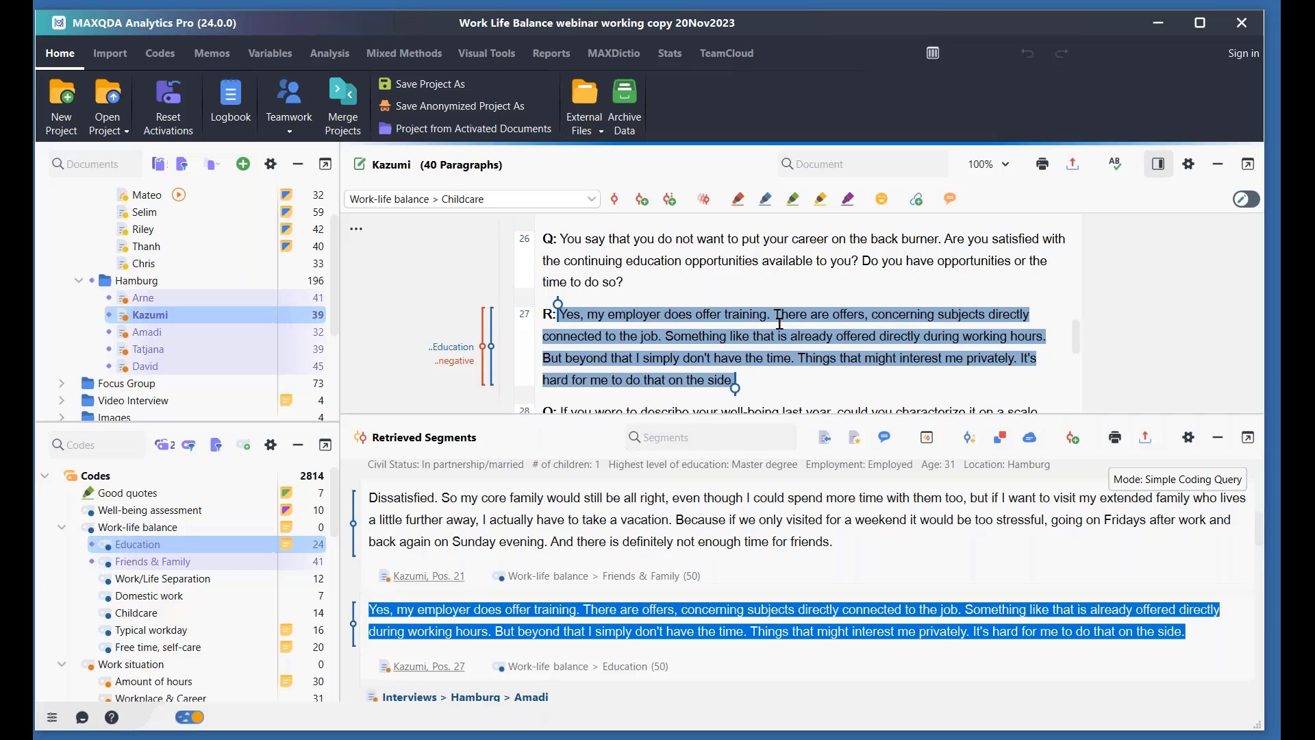
click(1007, 693)
click(842, 260)
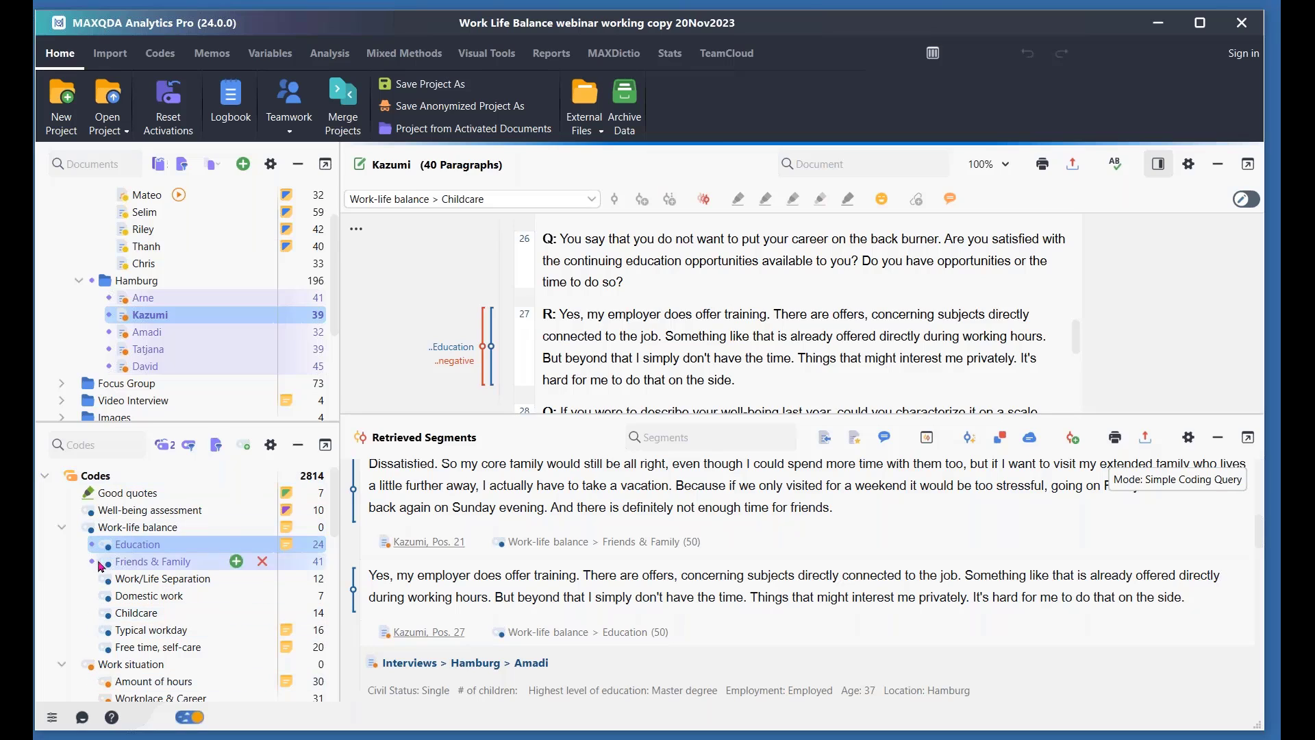
Step: Reset the code activations and activate the Work-life balance code together with all its subcodes
click(163, 445)
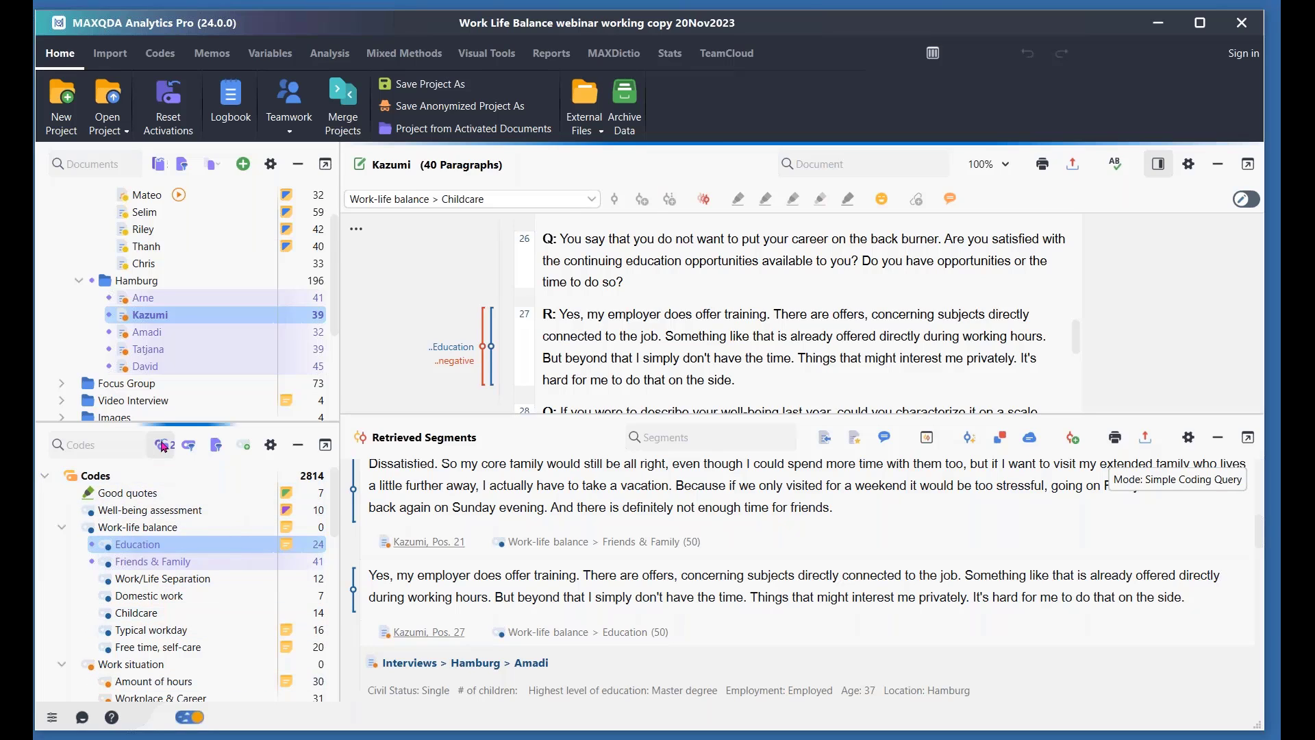
click(90, 532)
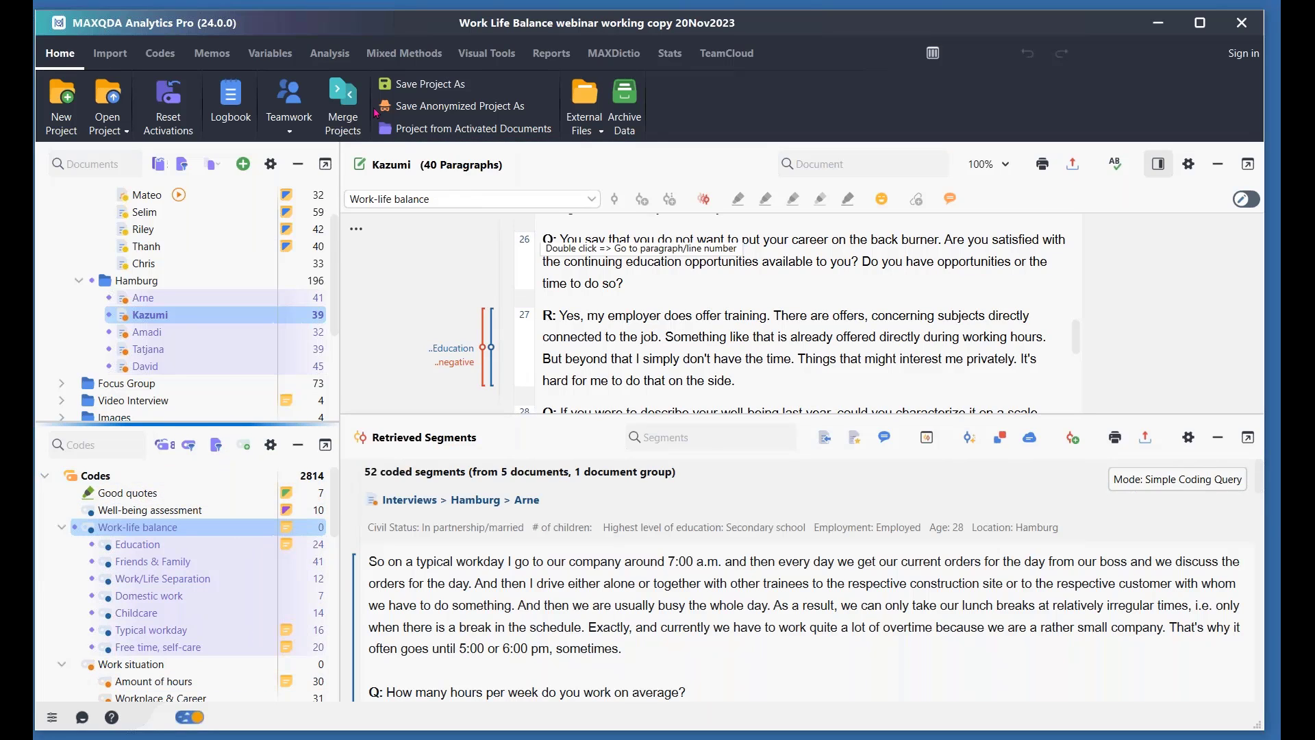
Step: Create a Code Matrix Browser by documents, only for activated documents and codes, and display its nodes as circles
click(494, 65)
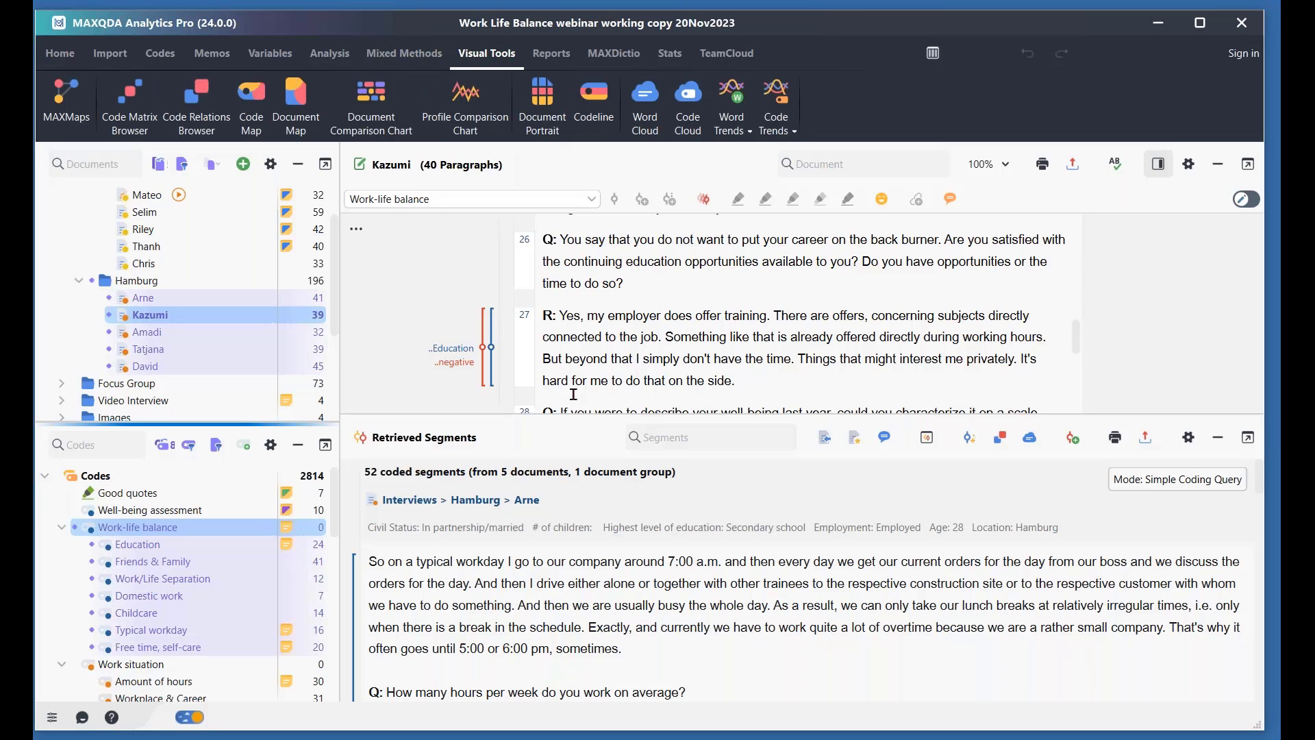
click(132, 98)
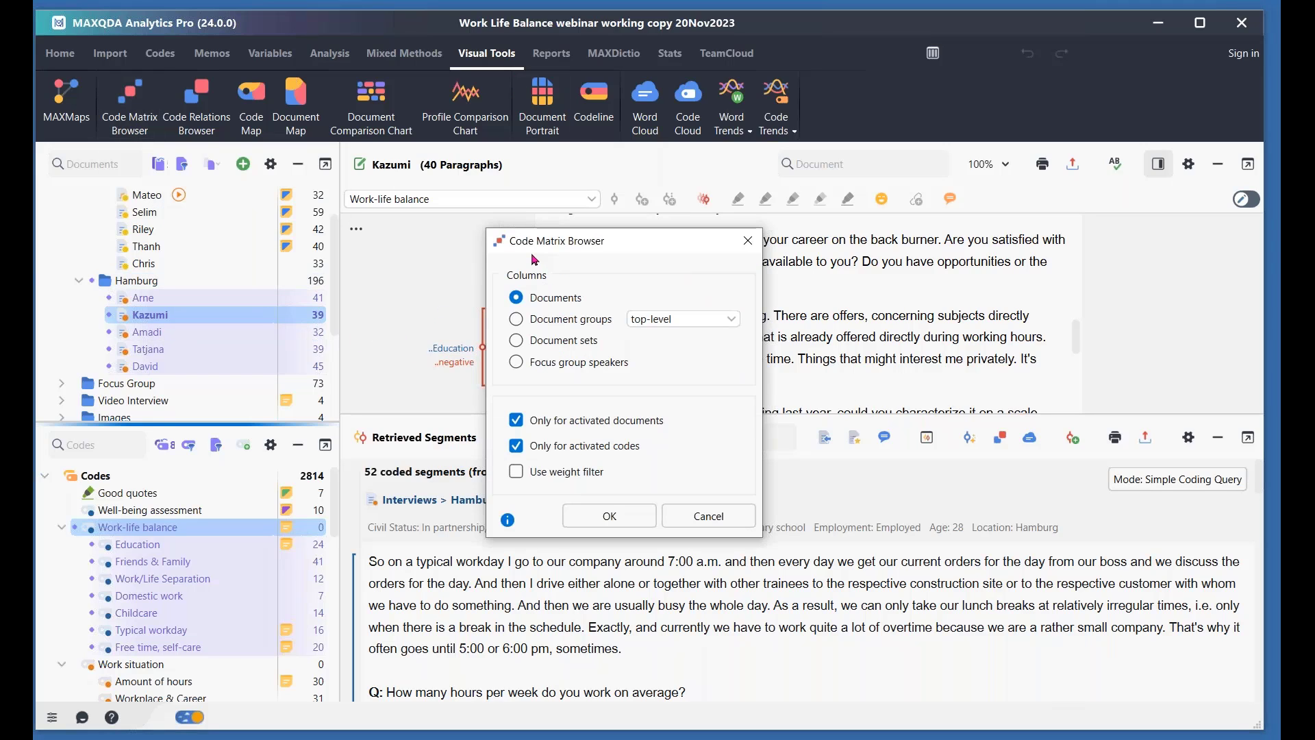
click(604, 525)
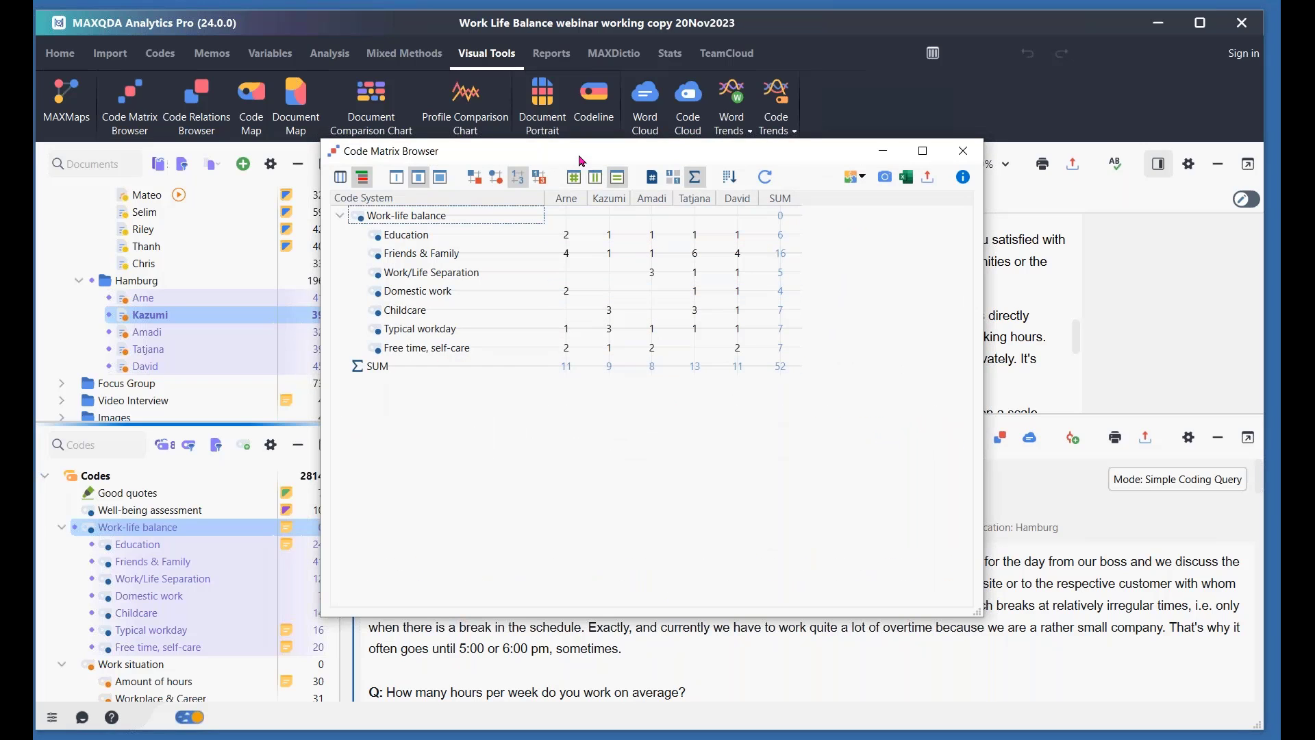
drag(584, 155, 690, 183)
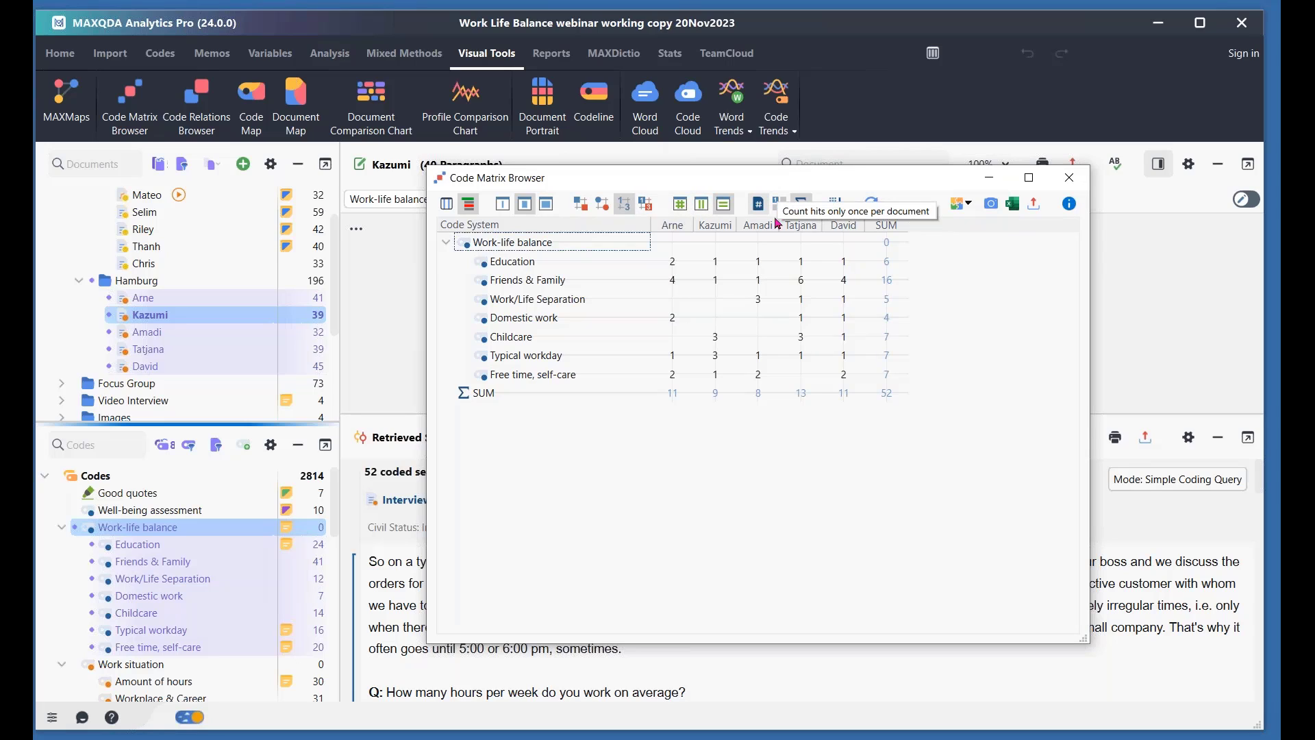
click(602, 204)
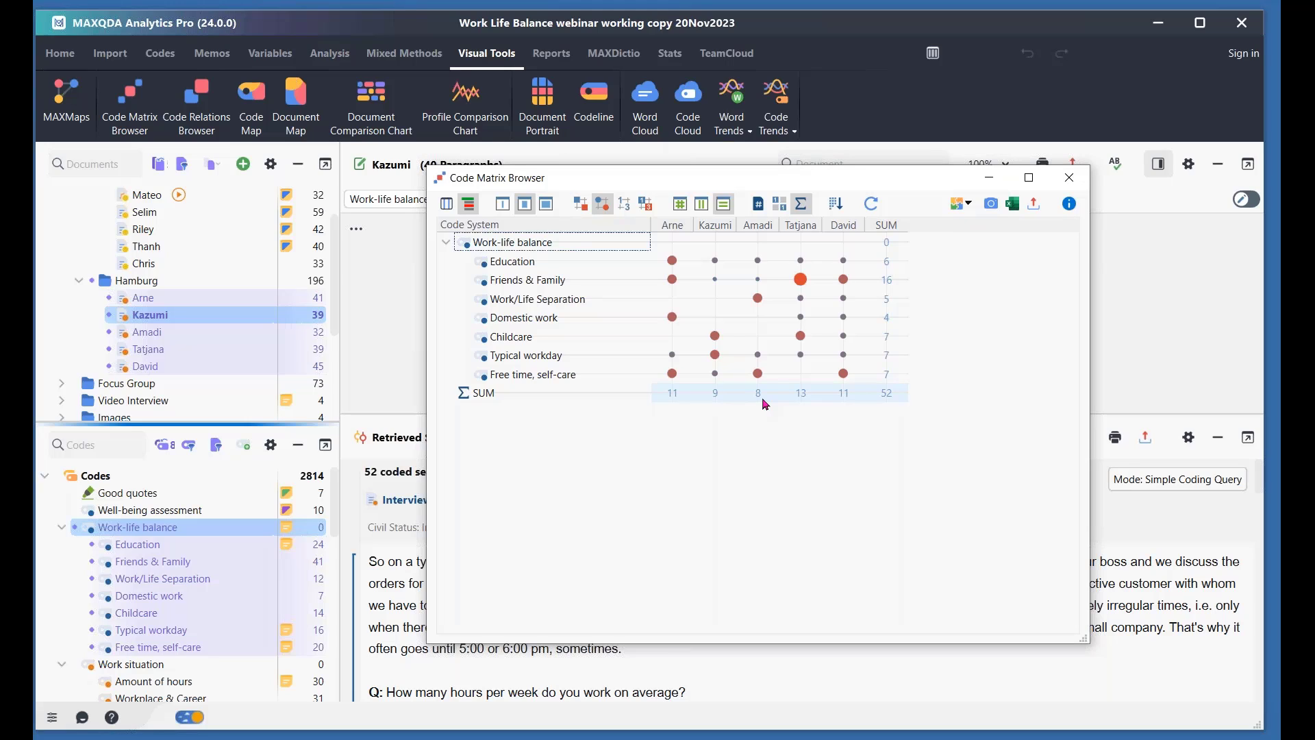
Step: Display the Code Matrix Browser nodes as squares and base their size on each column's coded segments
click(580, 203)
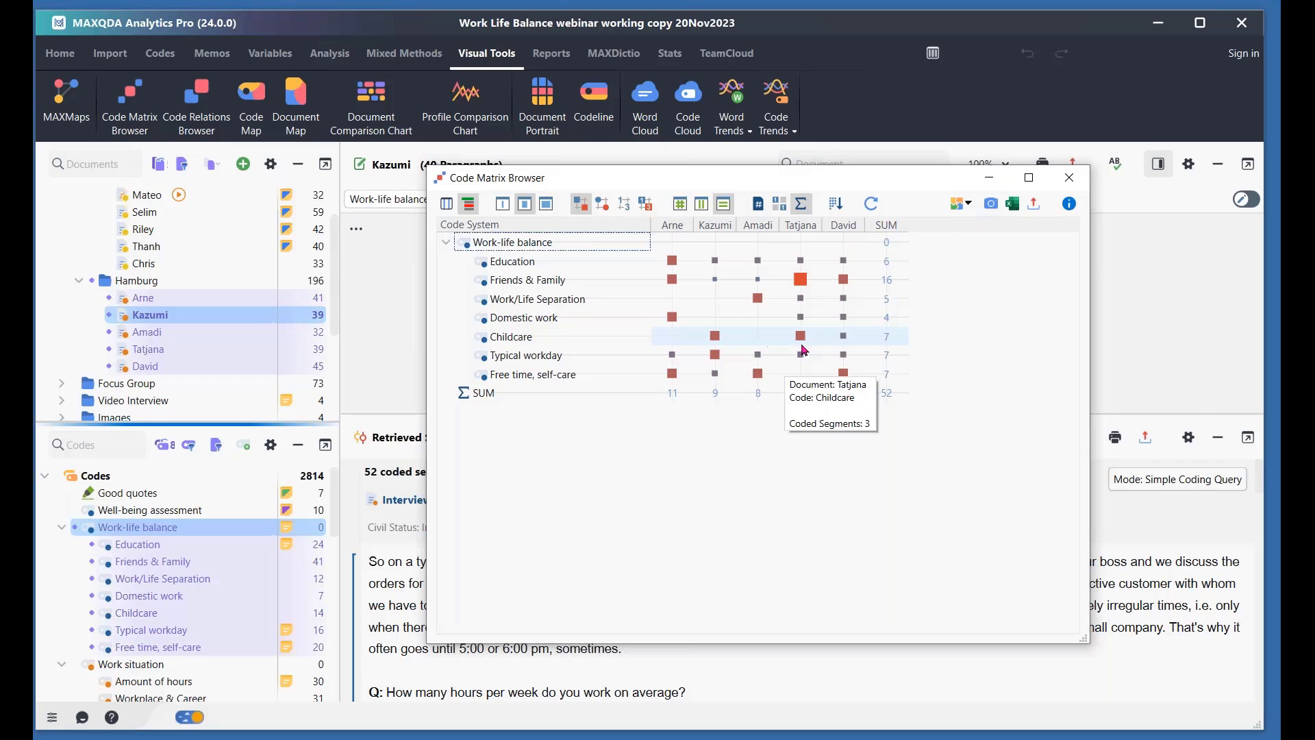
mouse_move(714, 361)
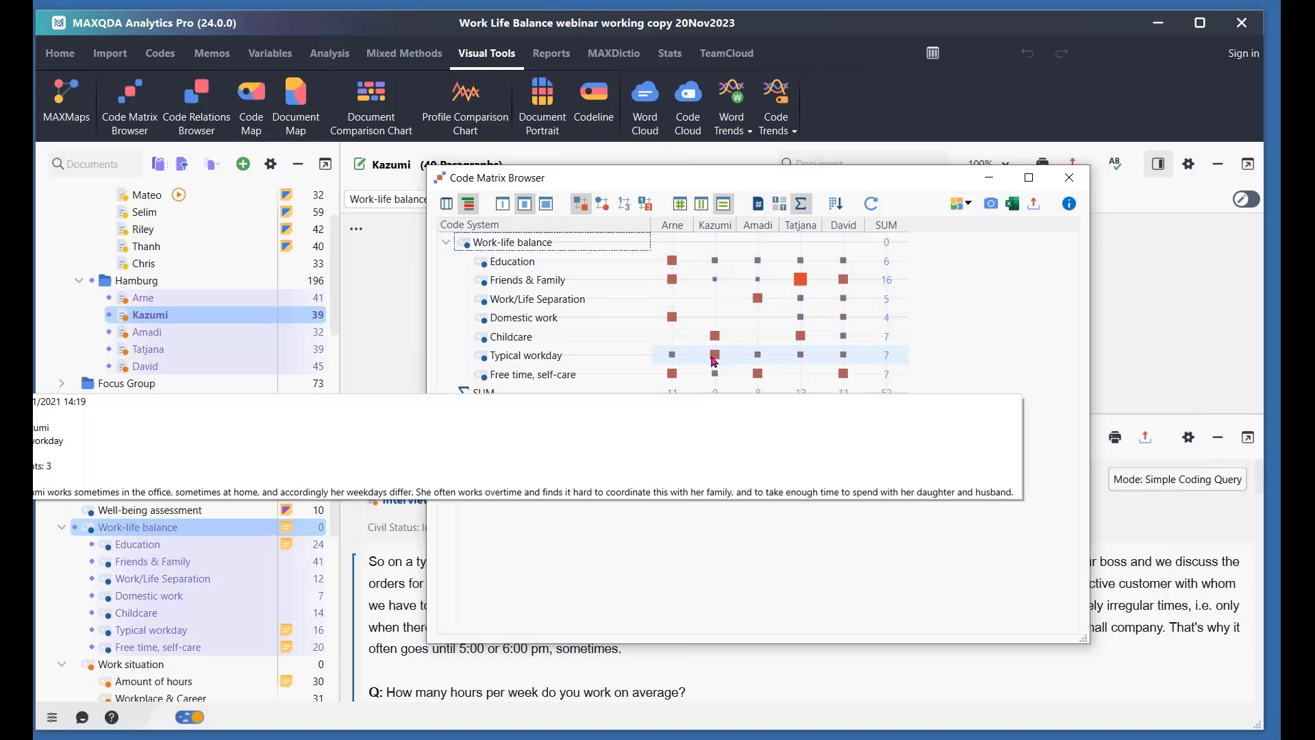
click(681, 203)
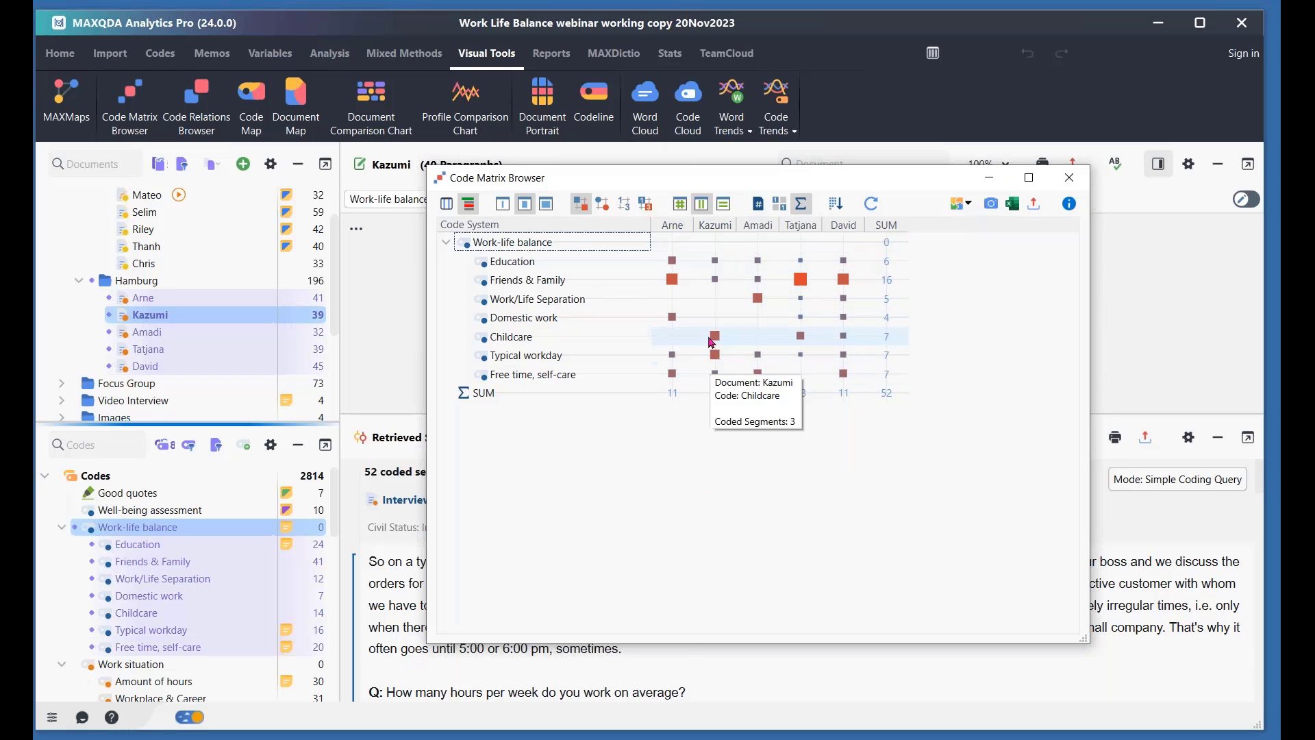
mouse_move(714, 352)
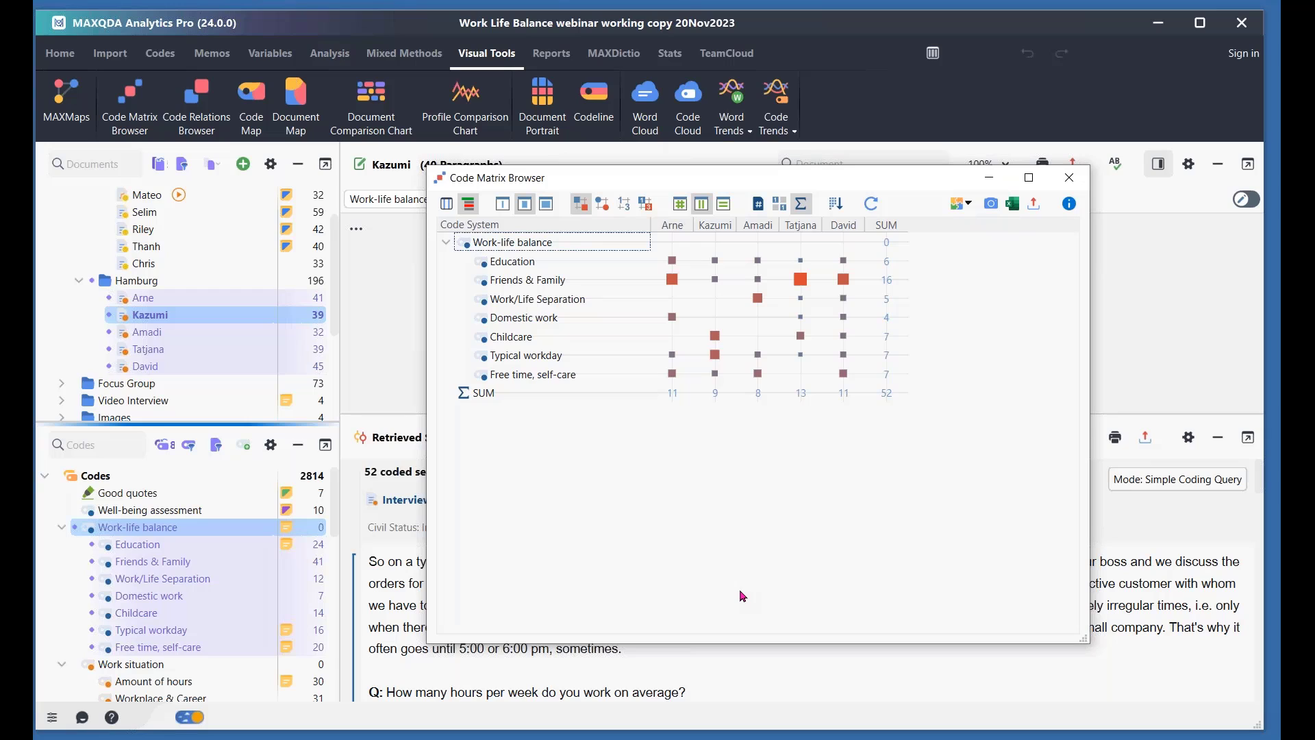
Step: Activate the Work situation code with all its subcodes and list those subcodes as rows in the matrix
scroll(89, 634, down, 1)
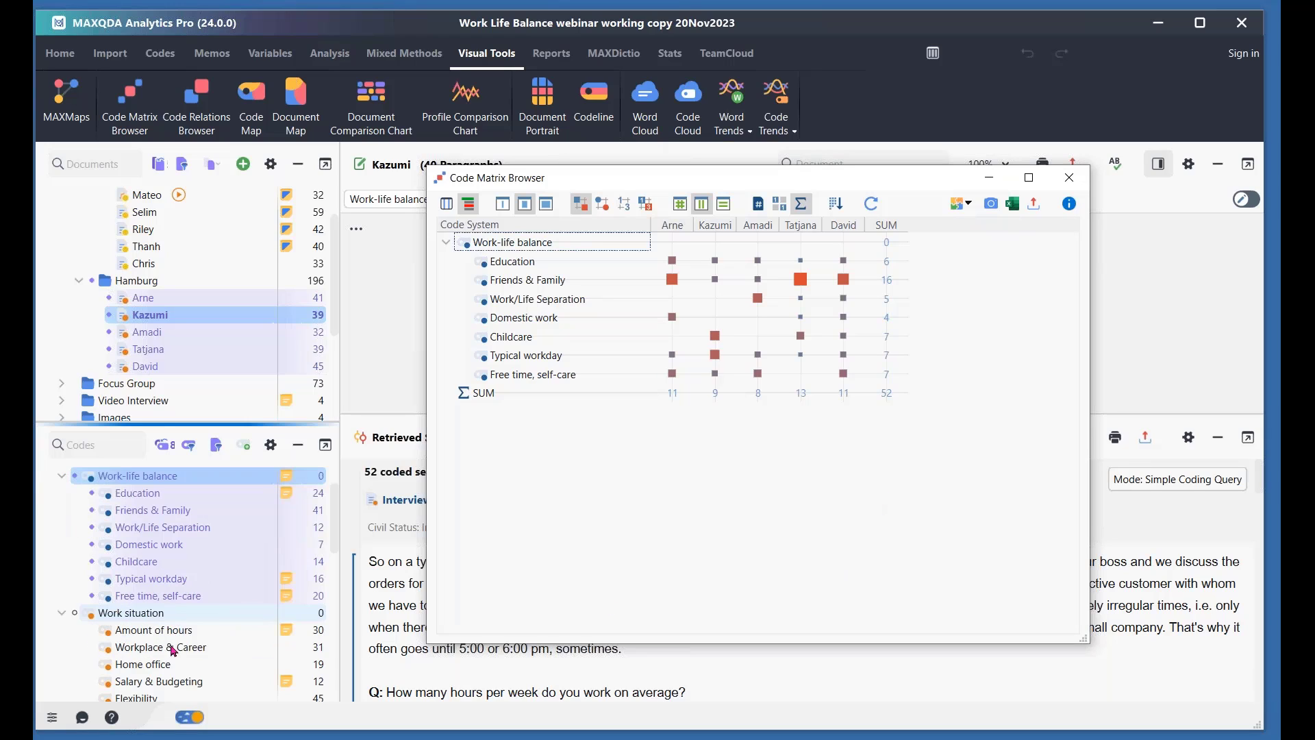
click(75, 612)
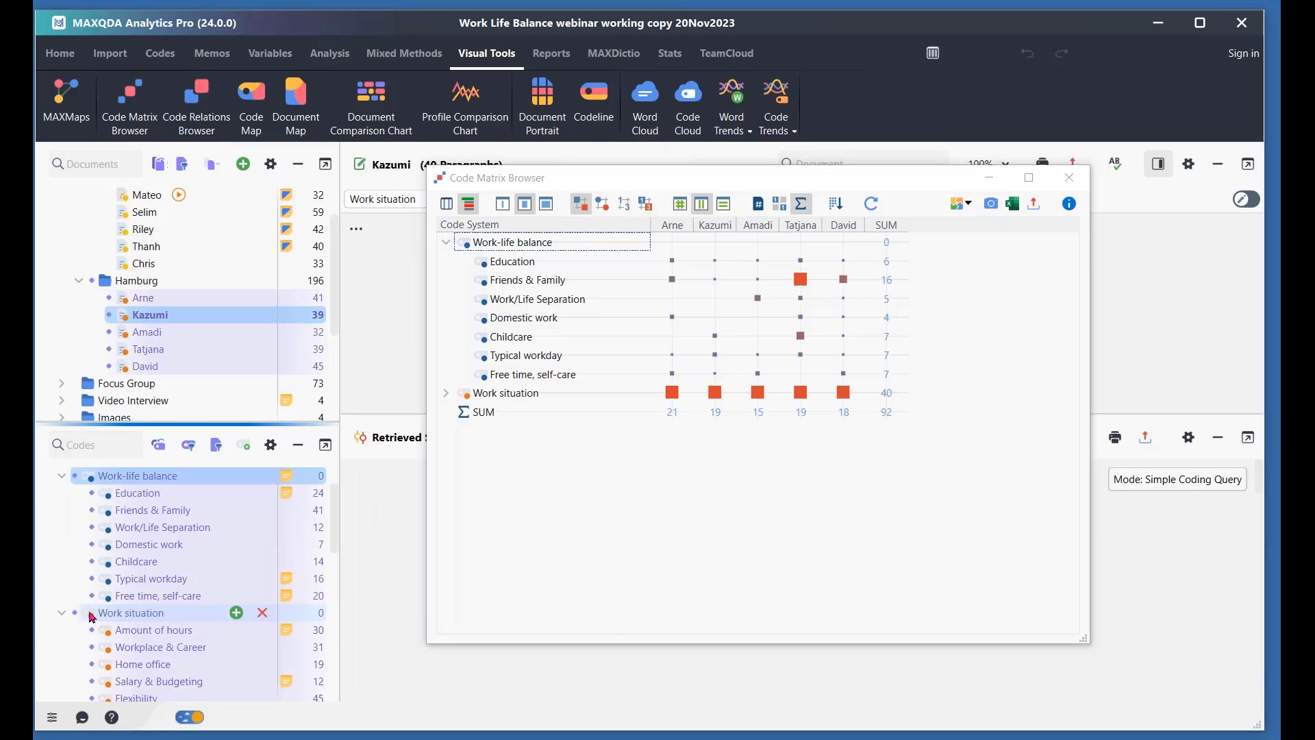
click(871, 203)
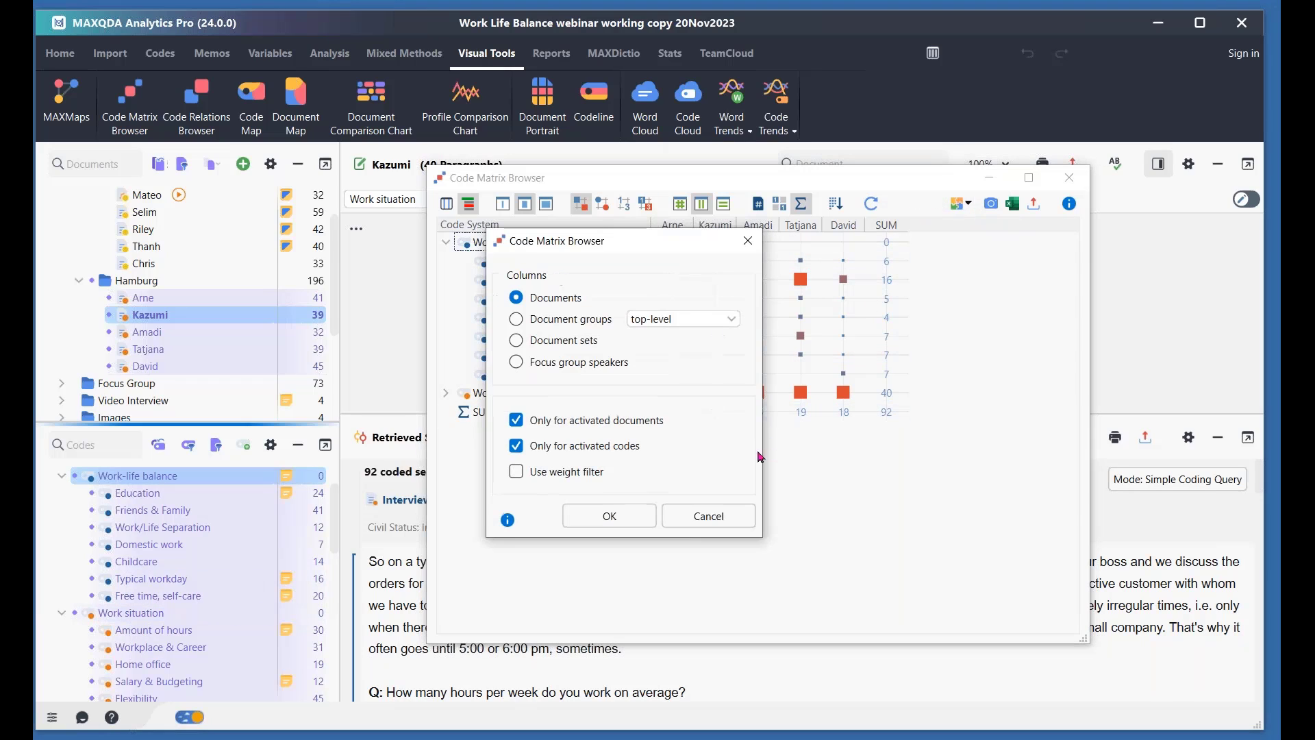
click(682, 524)
click(446, 393)
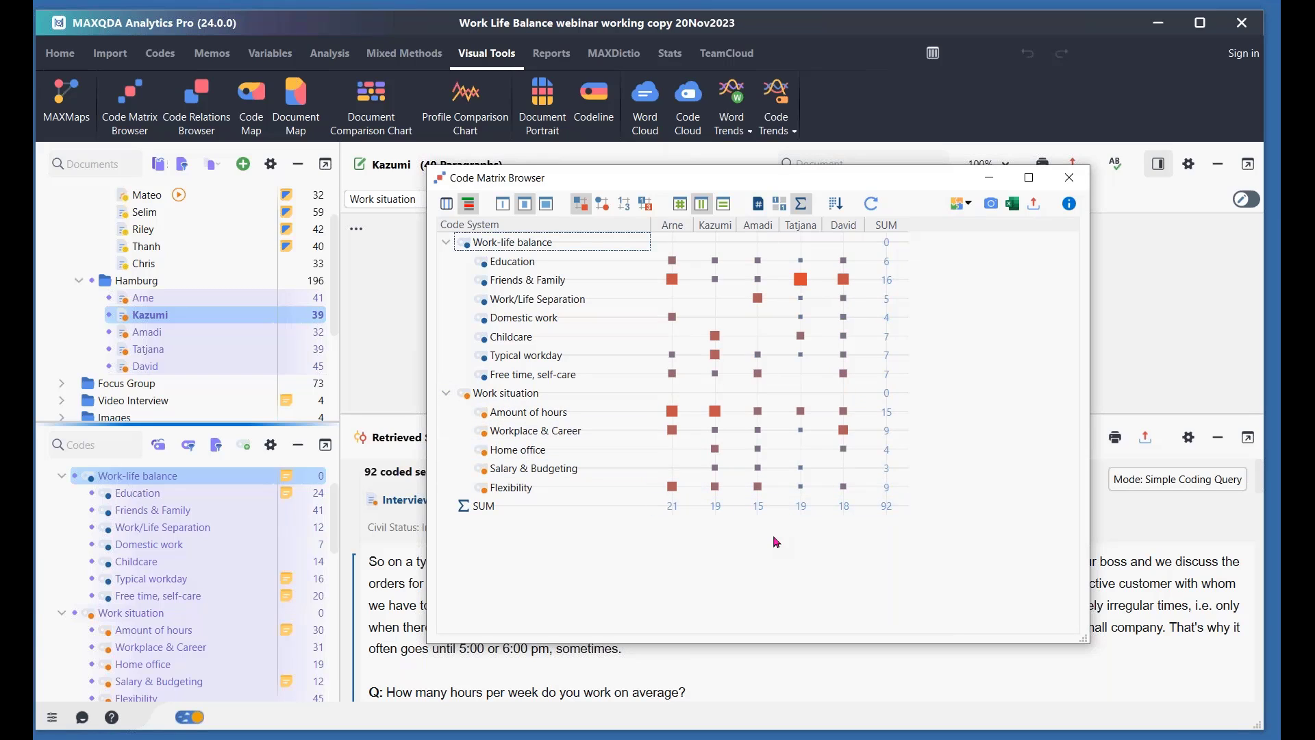
Step: Activate the Berlin interviews, refresh the matrix for activated documents and codes, and widen its window to fit all the columns
scroll(183, 295, up, 1)
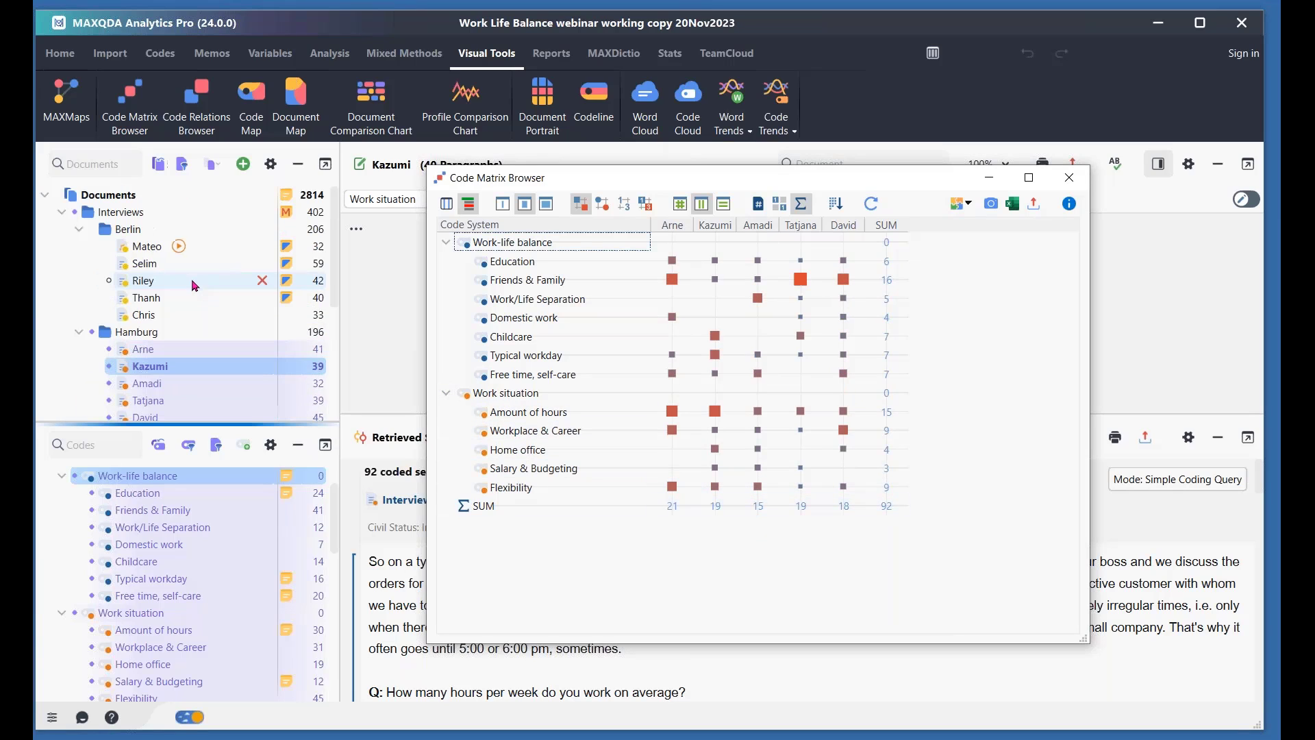
click(93, 228)
click(871, 203)
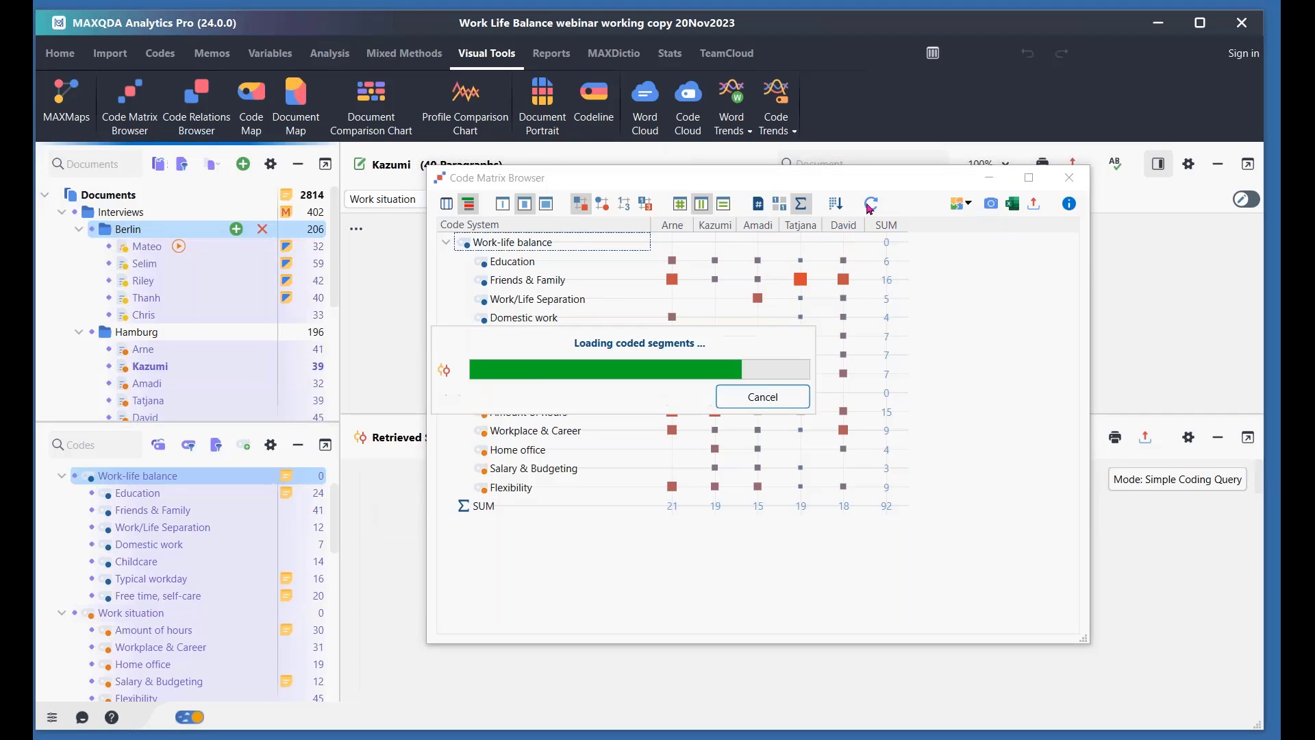
click(871, 203)
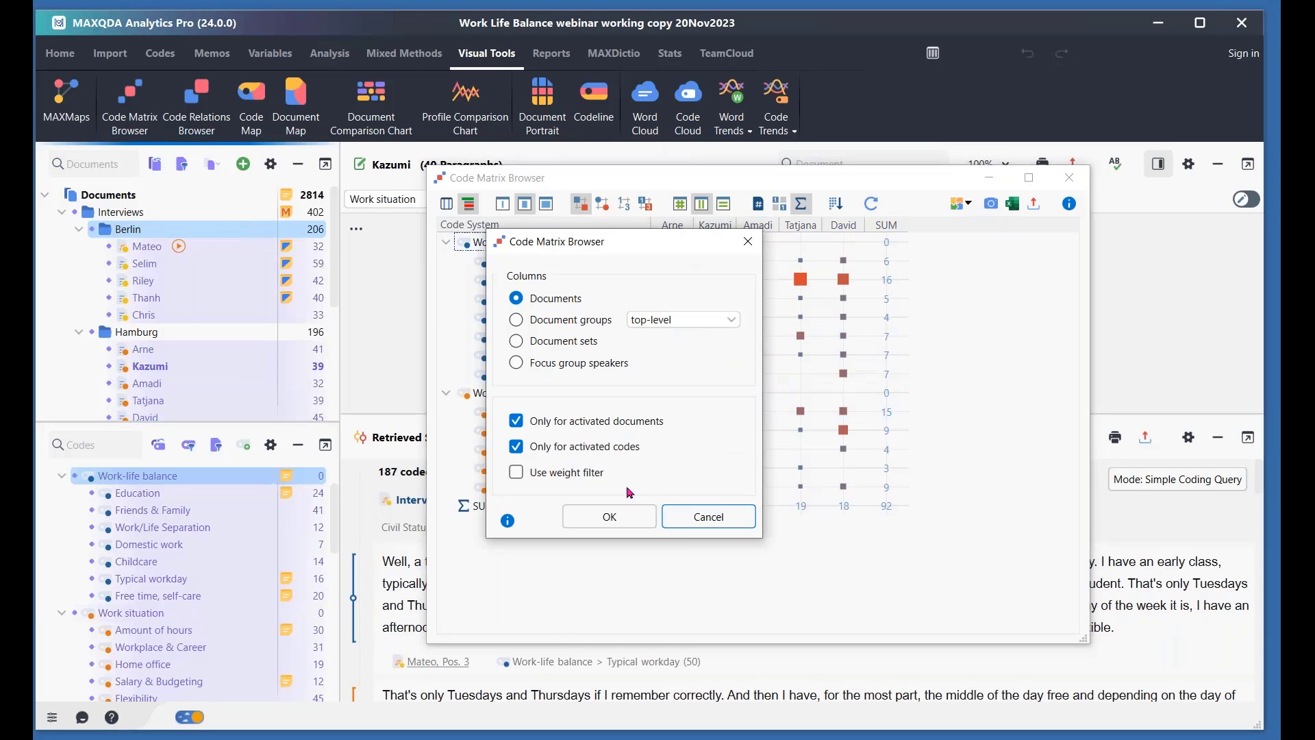
click(615, 518)
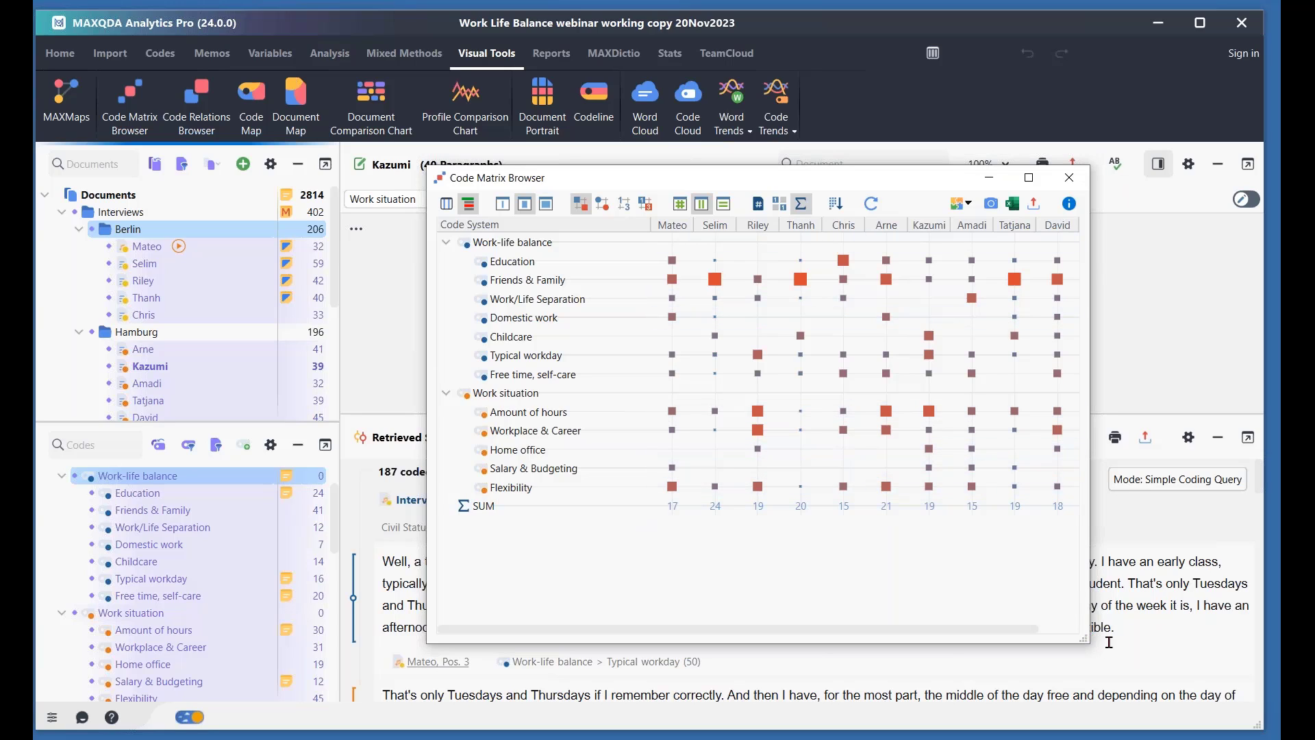
drag(1089, 639, 1190, 638)
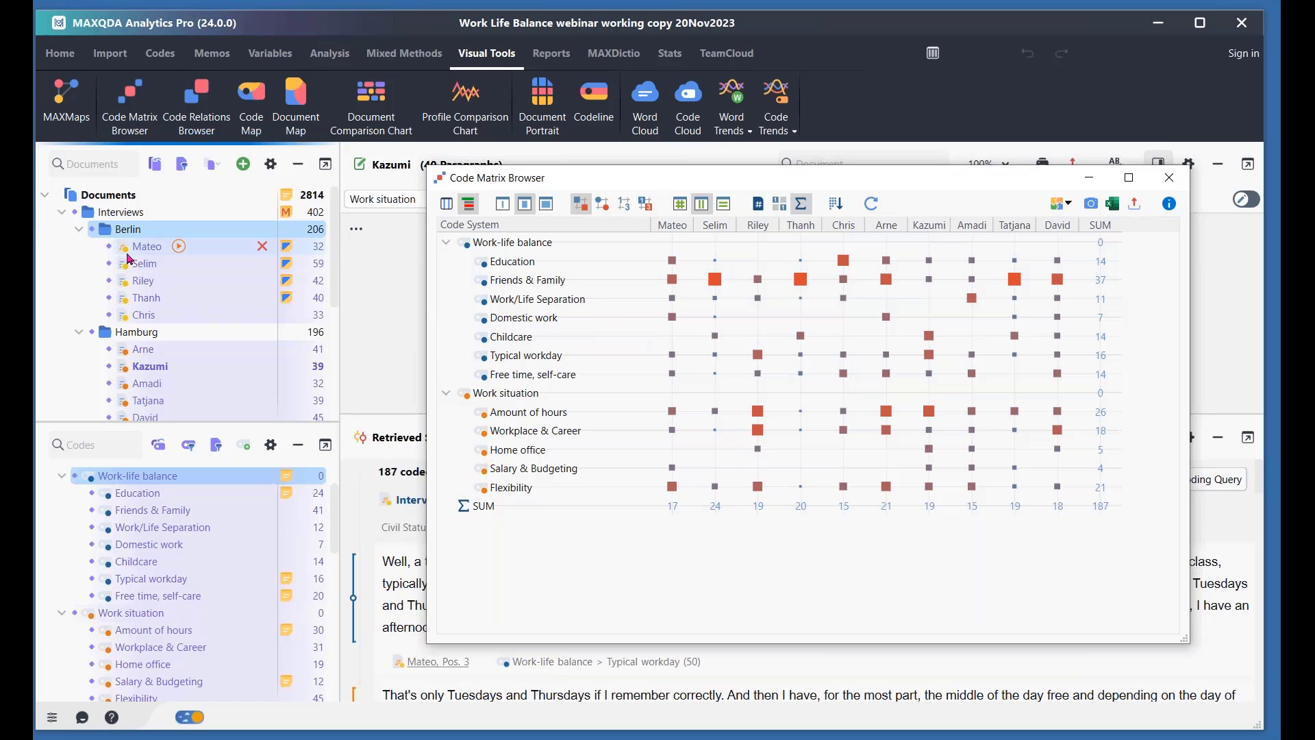
Step: Remove the first Berlin interview and the Flexibility code from the matrix by deactivating them
click(125, 248)
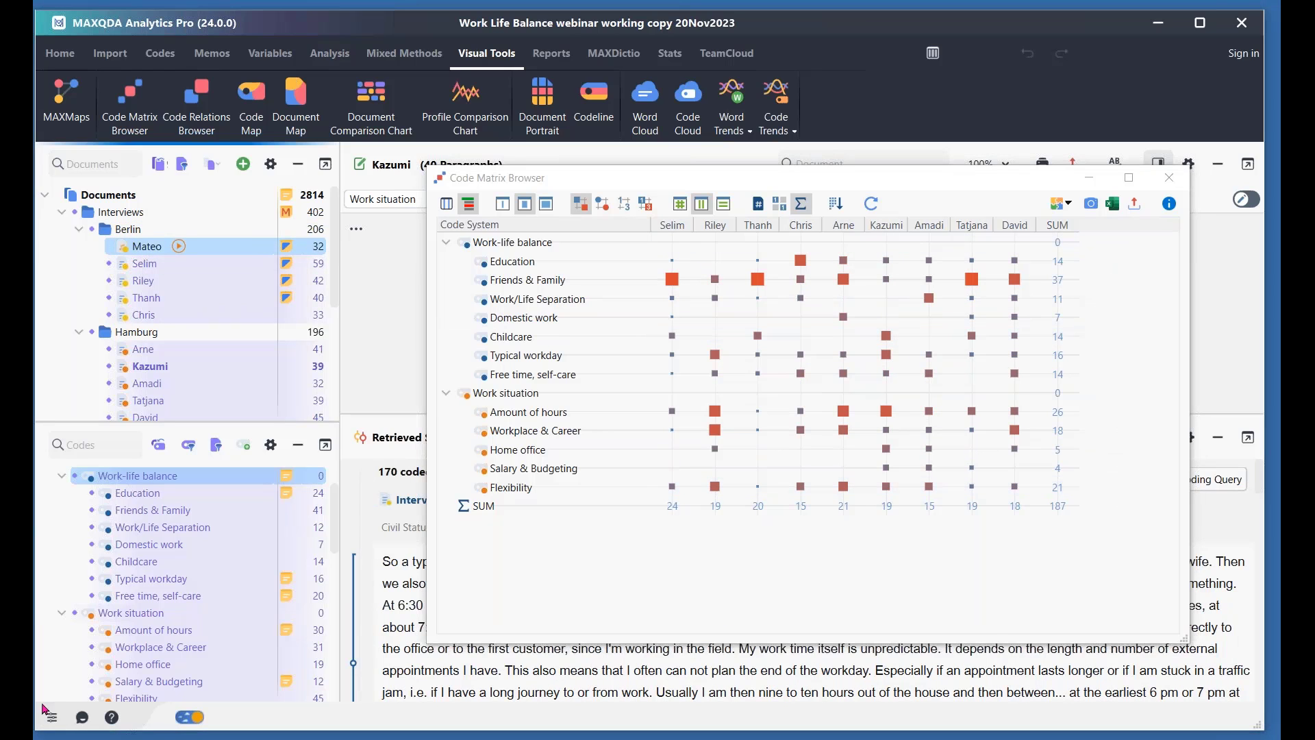
scroll(137, 651, down, 3)
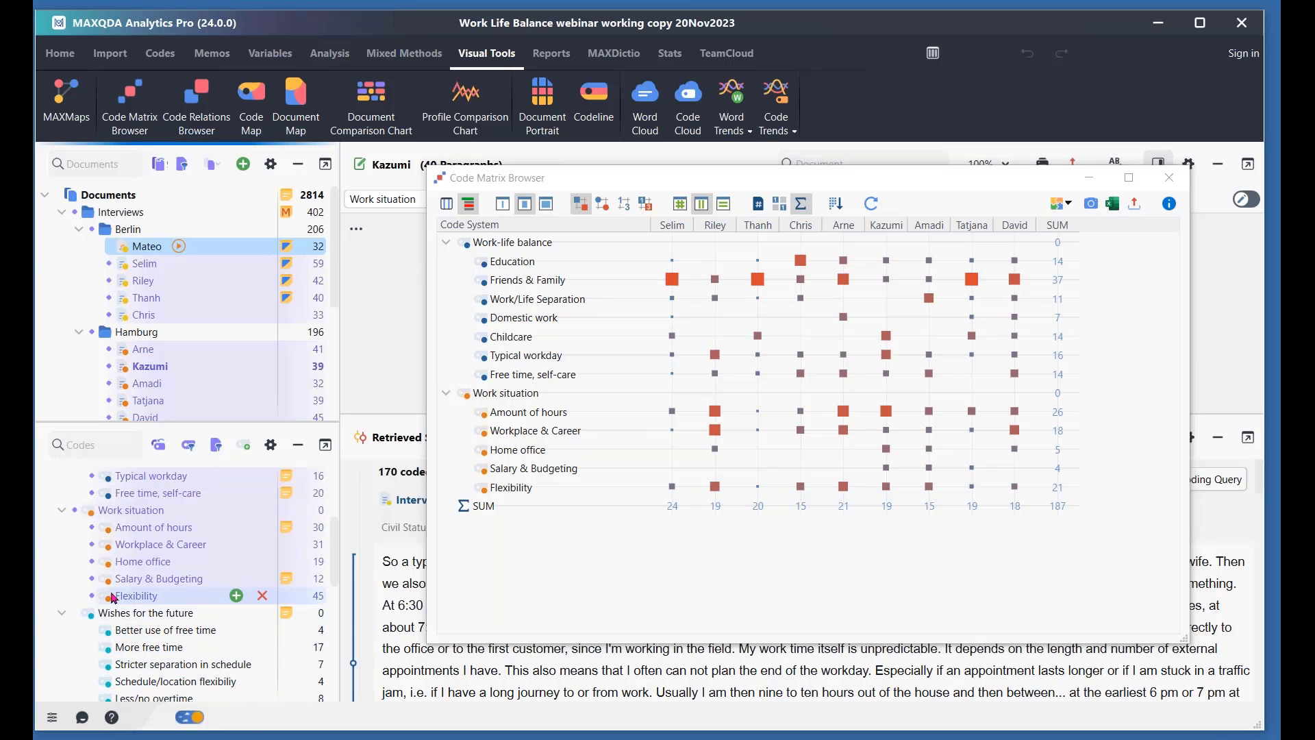
click(108, 600)
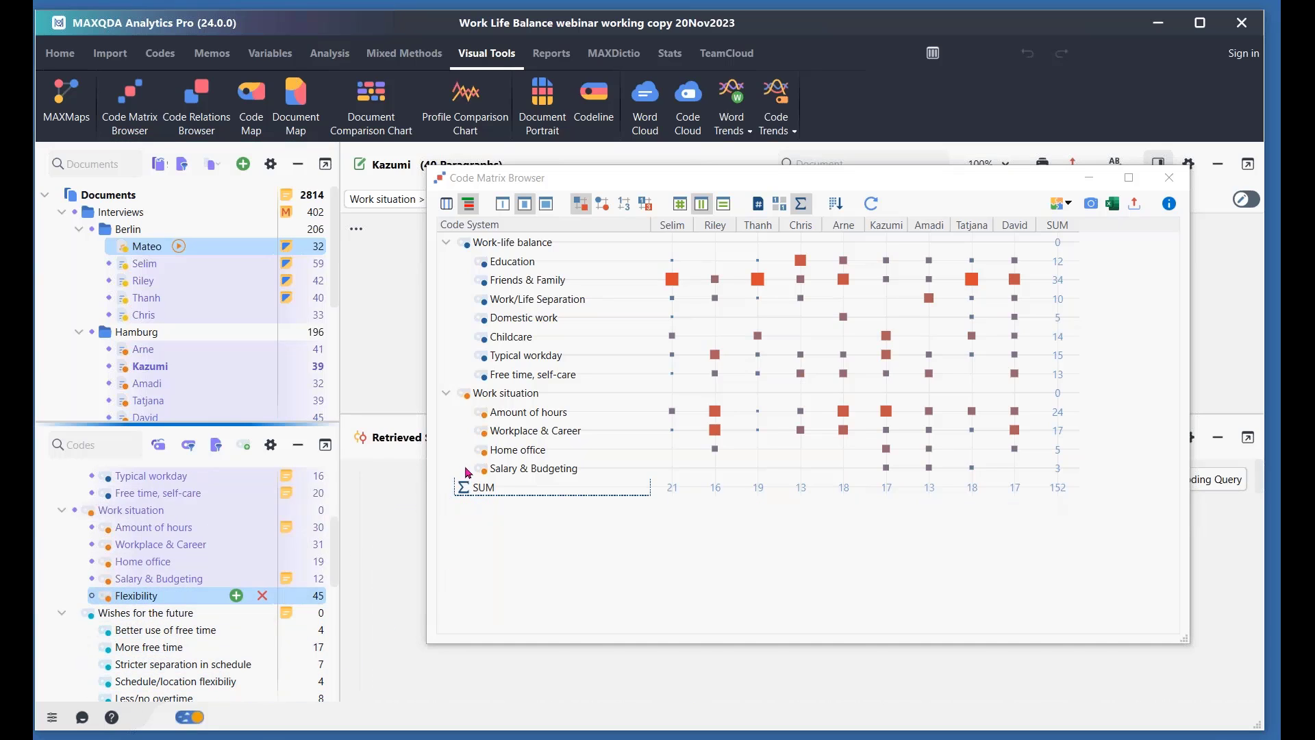
mouse_move(877, 473)
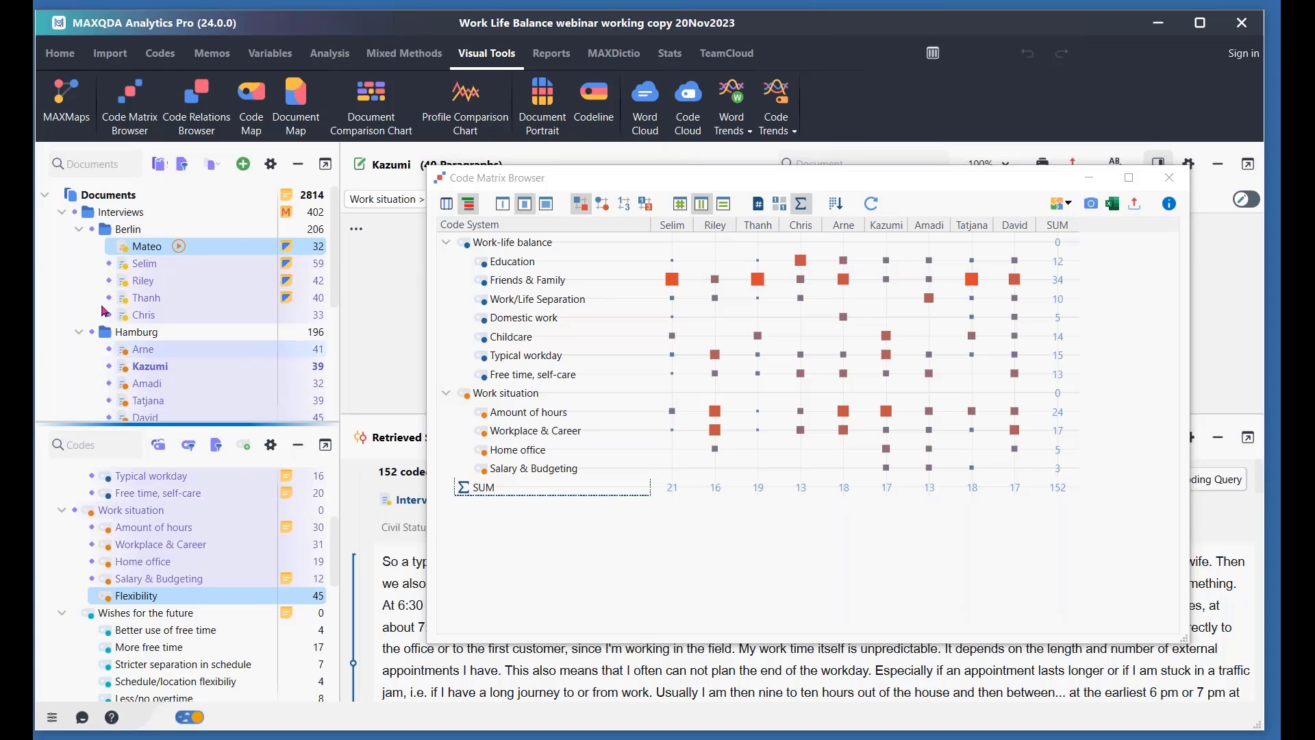
Step: Deactivate the whole Berlin group, refresh the matrix for activated documents and codes, and display its nodes as numeric values
click(107, 237)
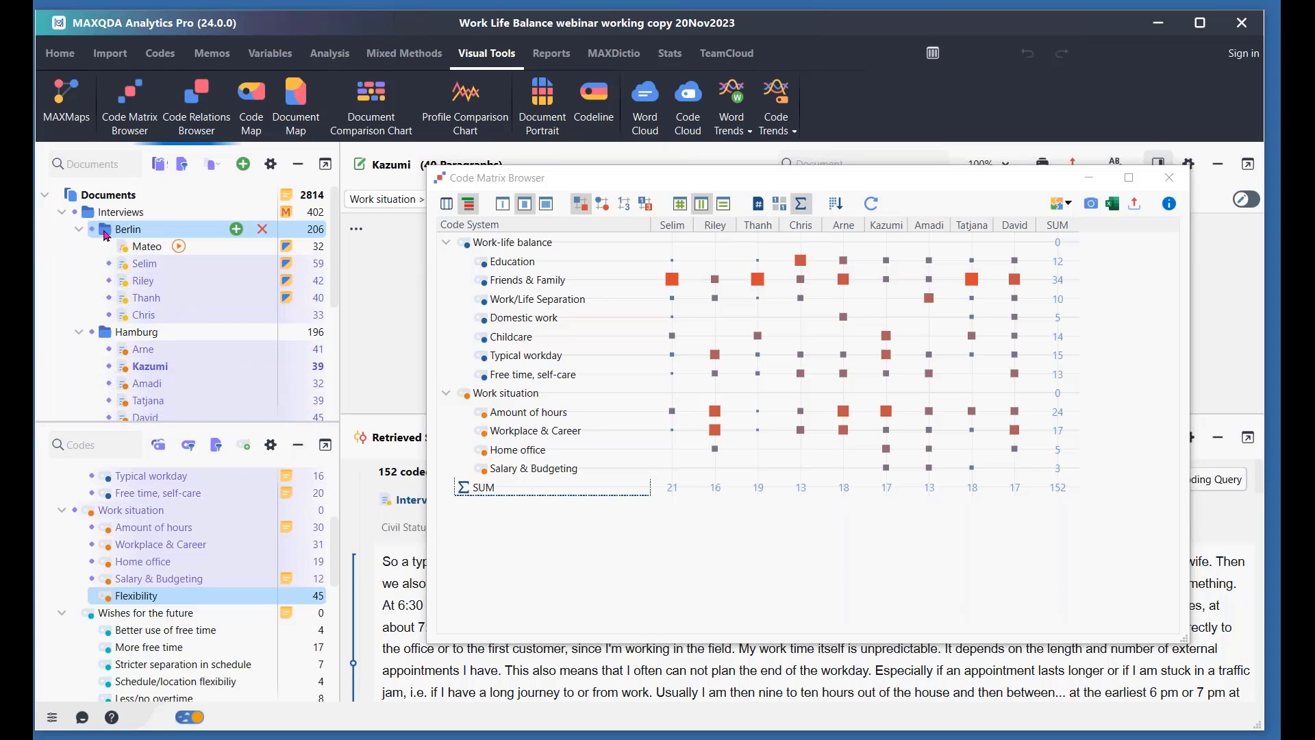
click(871, 205)
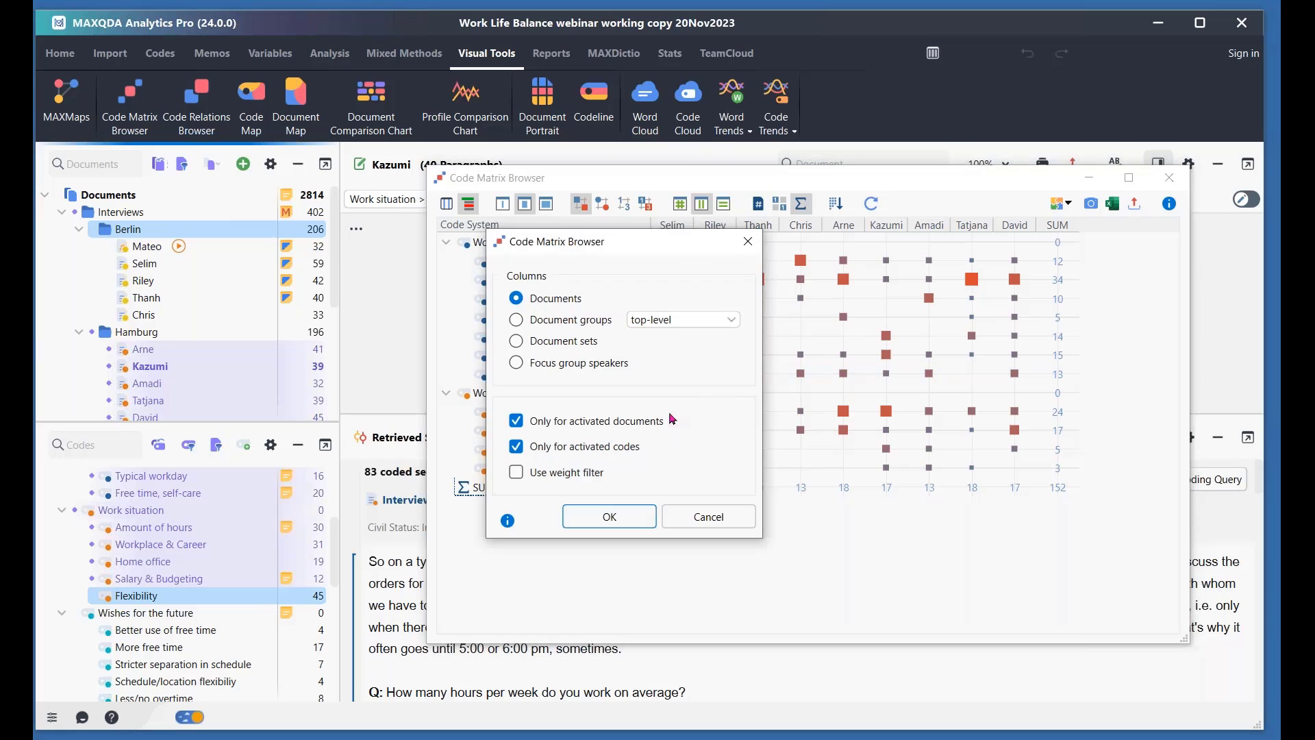
click(616, 516)
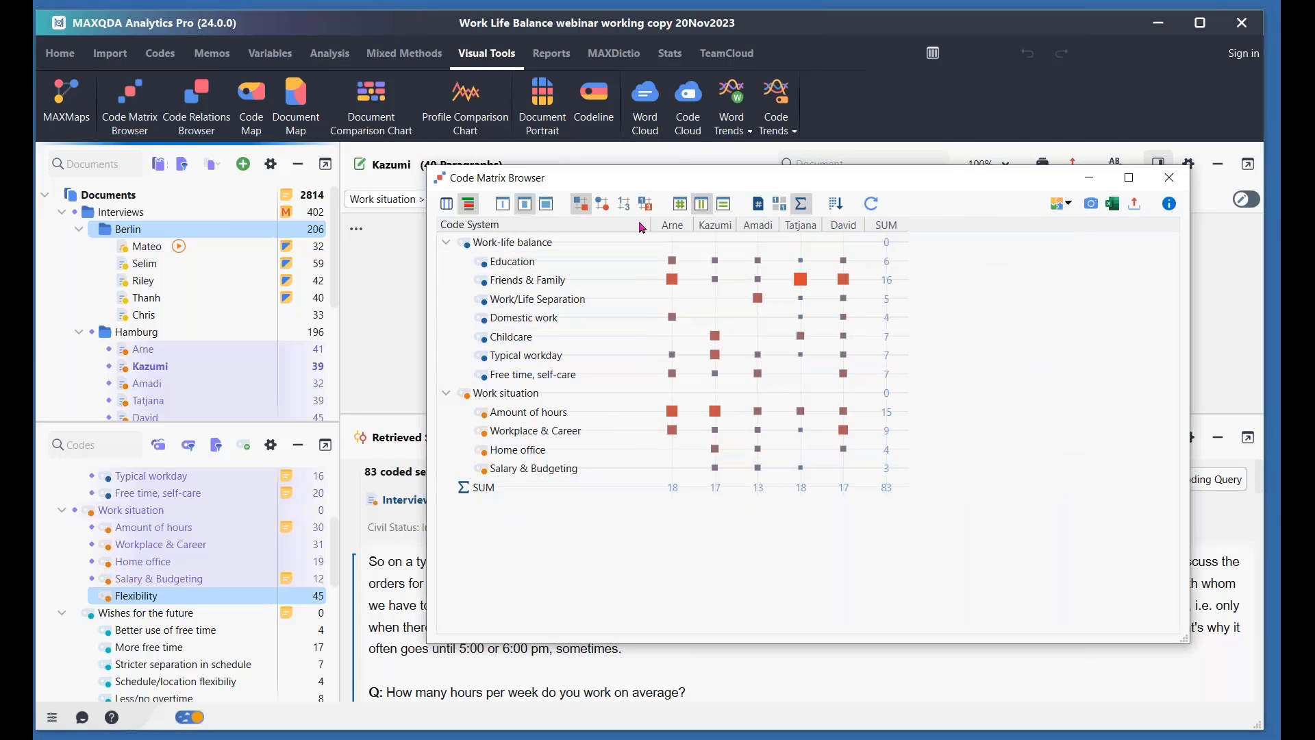
click(622, 204)
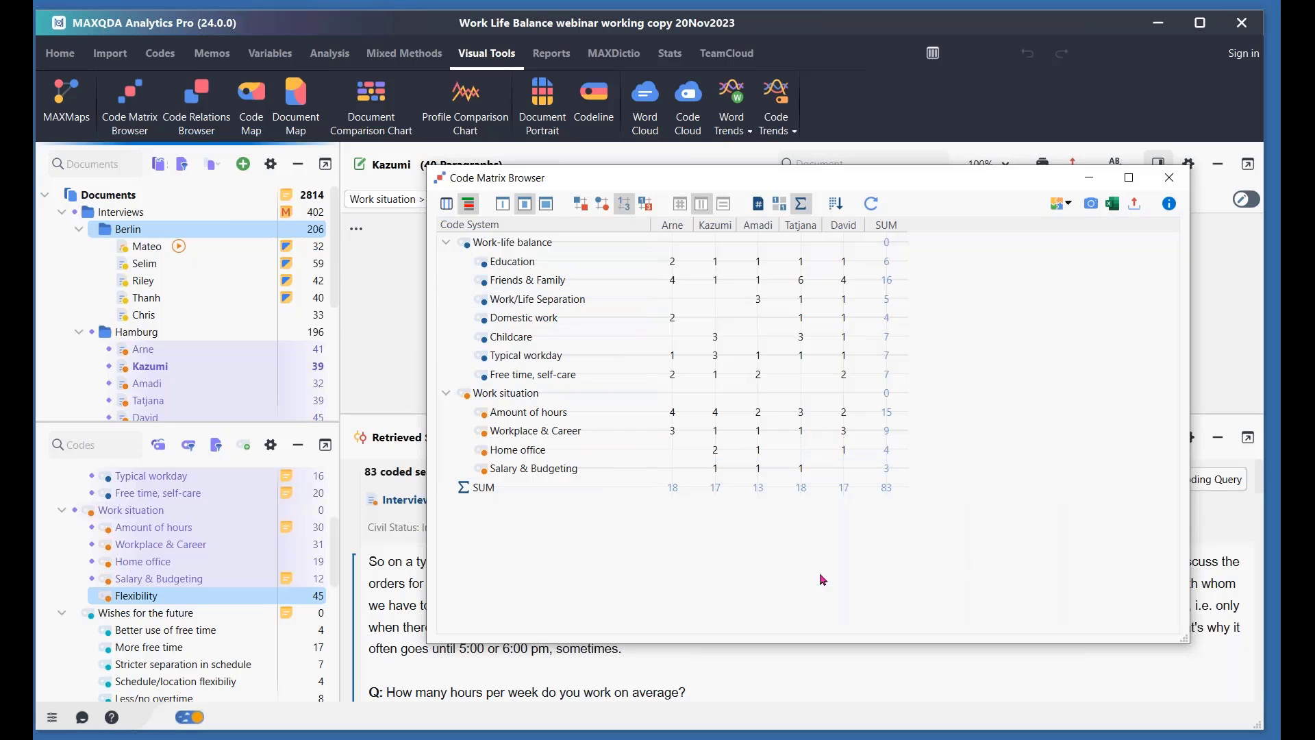
Step: Open the Segment Matrix from the Code Matrix Browser and look across all its interview columns
click(446, 204)
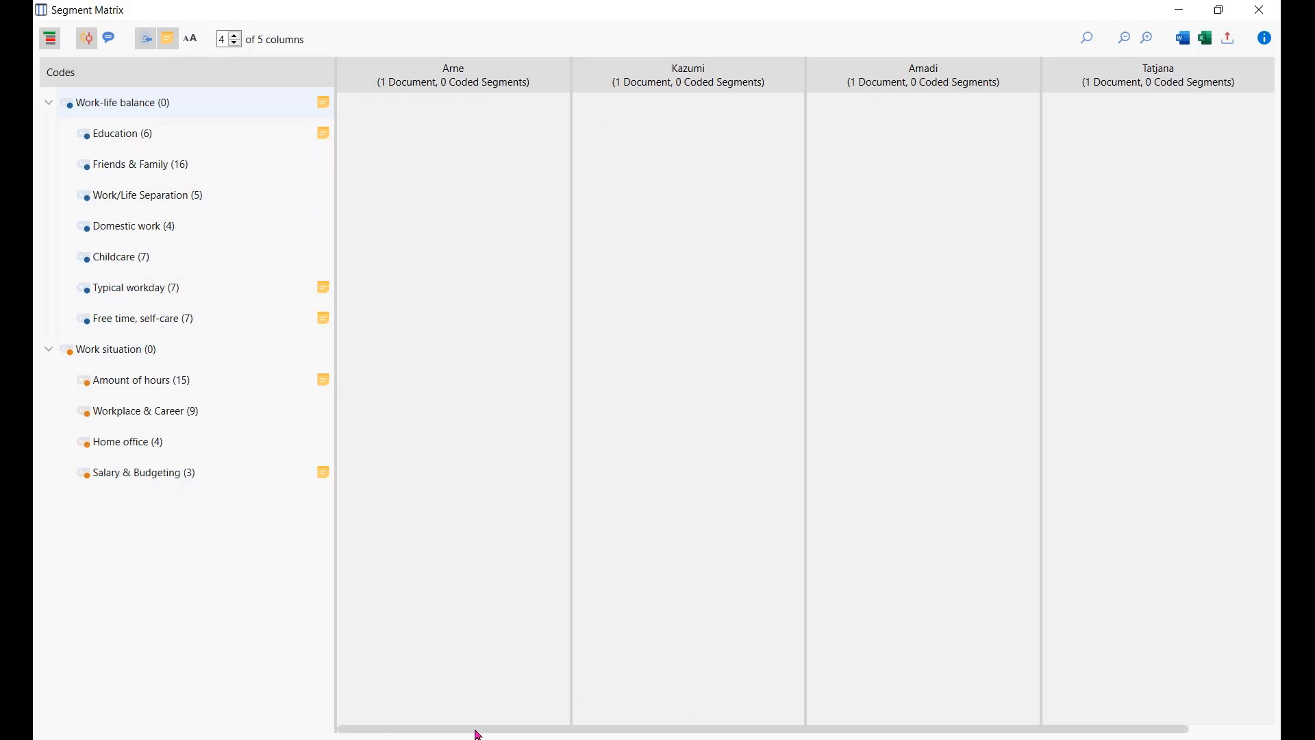
drag(536, 735, 607, 735)
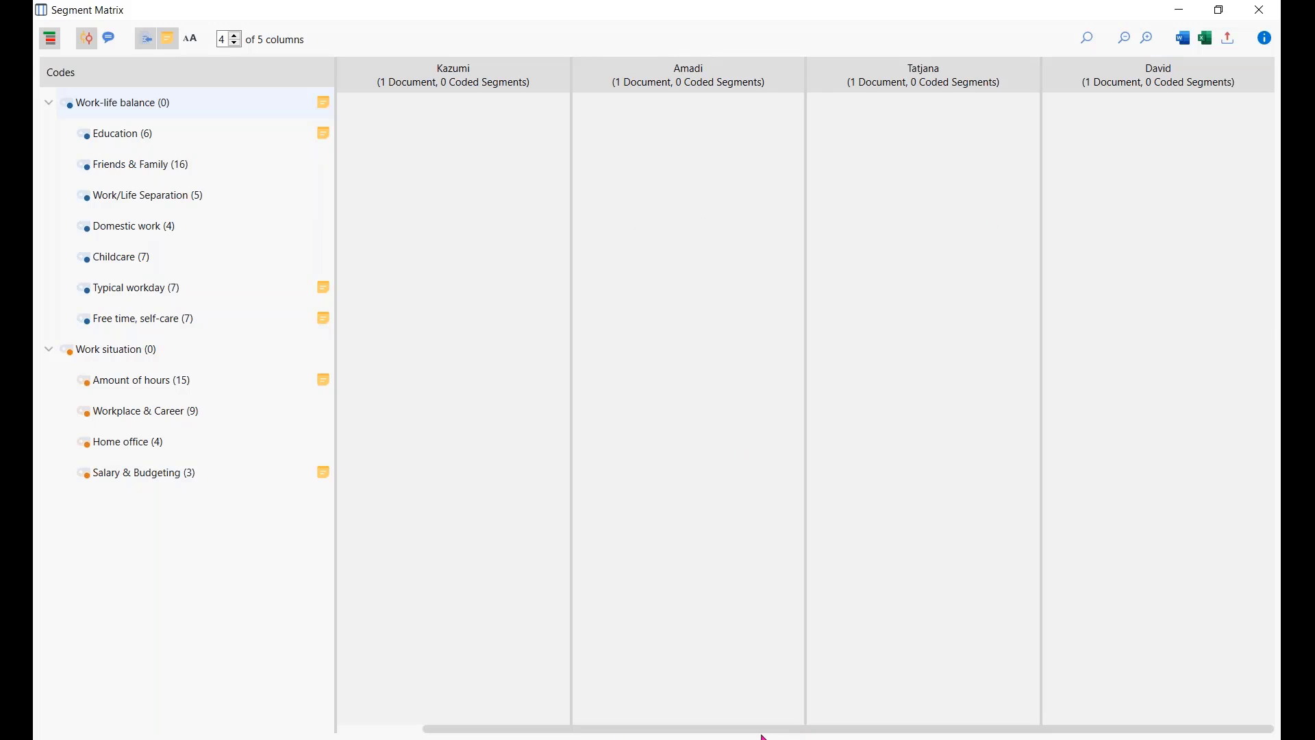
drag(762, 736, 674, 736)
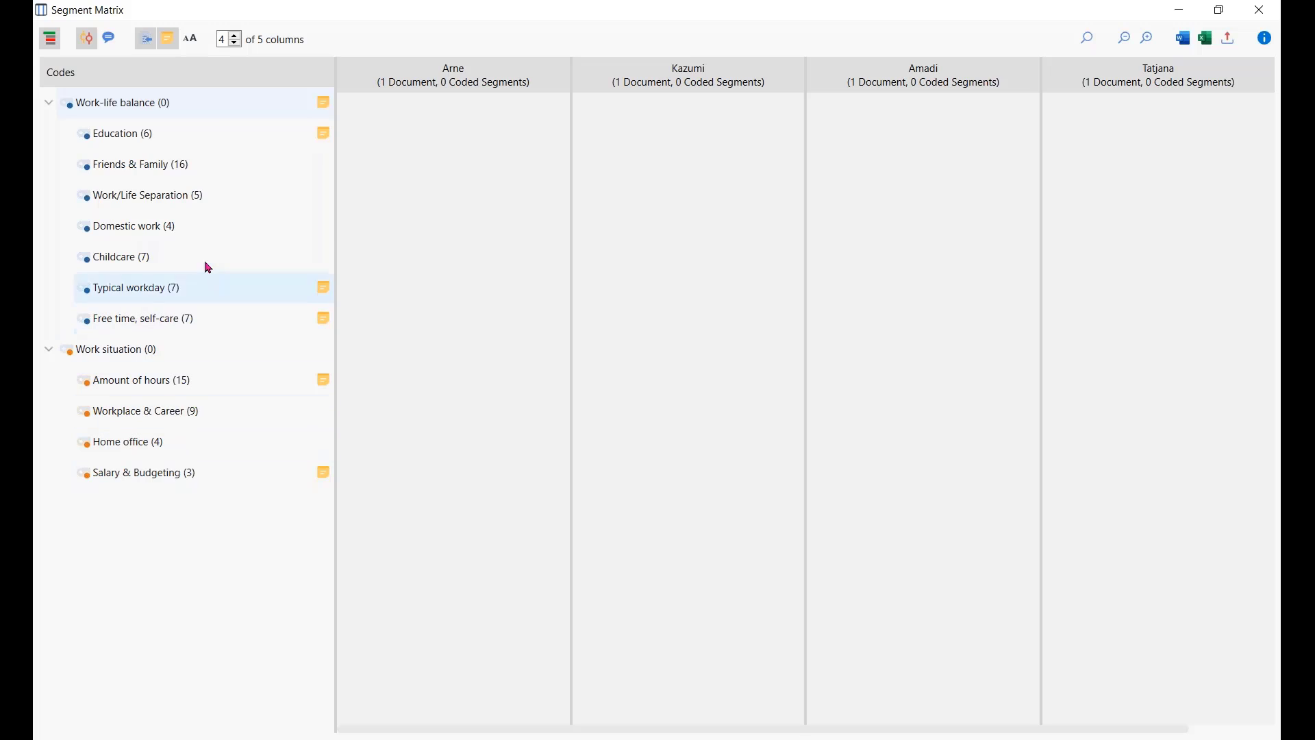
Step: Compare the Friends & Family coded segments across the Hamburg interviews, and close both the Segment Matrix and the Code Matrix Browser
click(127, 168)
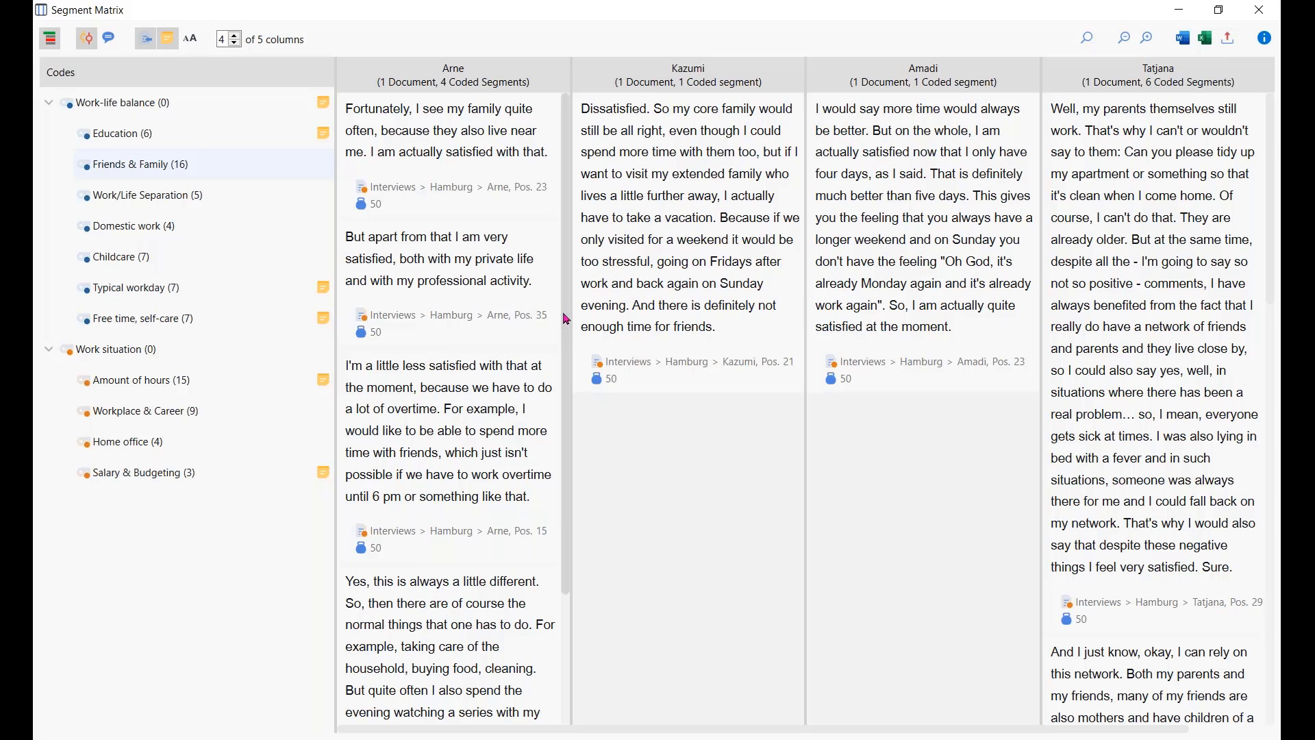
drag(568, 325, 565, 464)
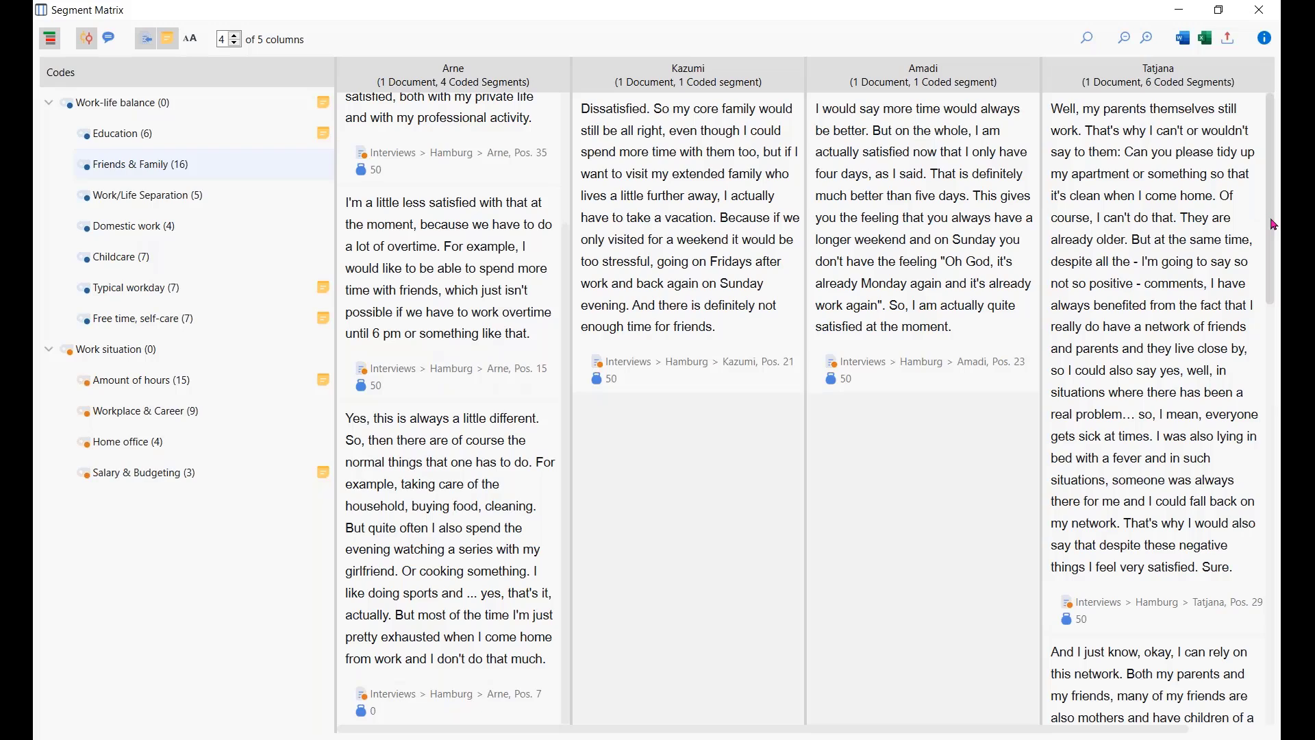
mouse_move(1274, 224)
mouse_down()
mouse_move(1278, 645)
mouse_move(1278, 229)
mouse_up()
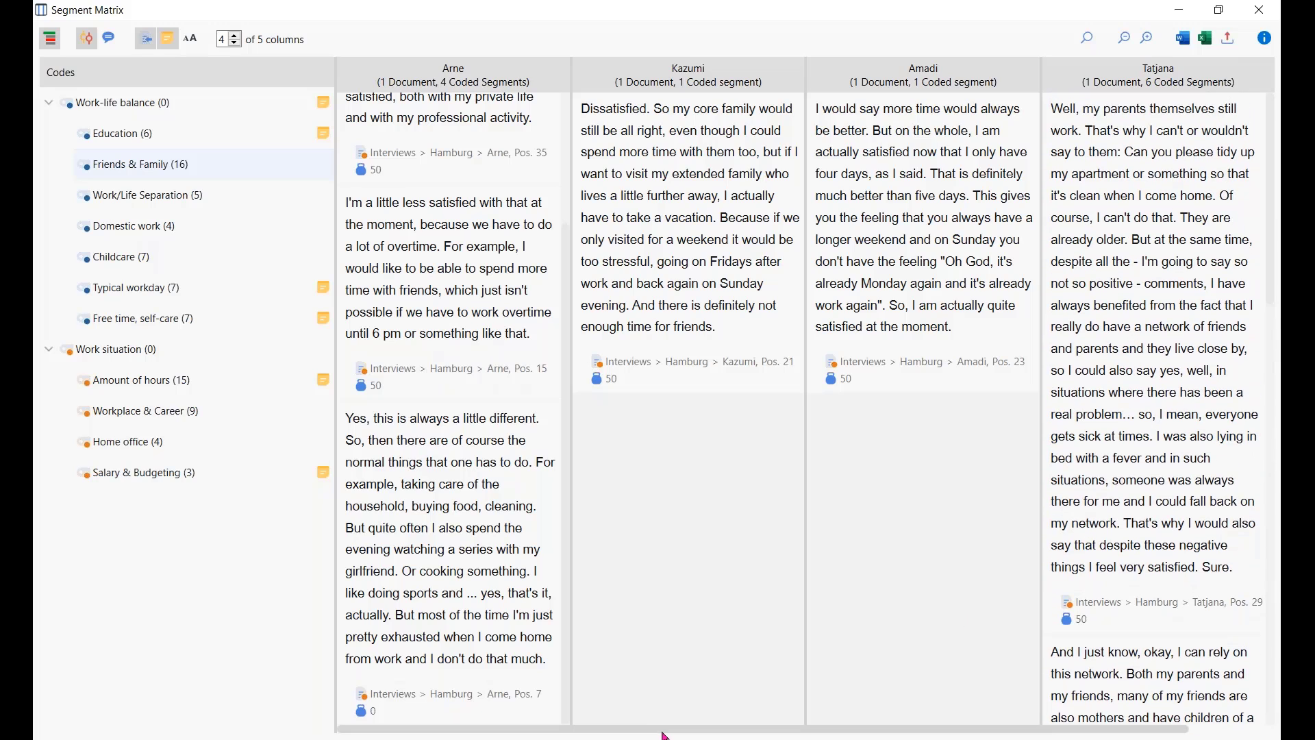
drag(723, 735, 809, 735)
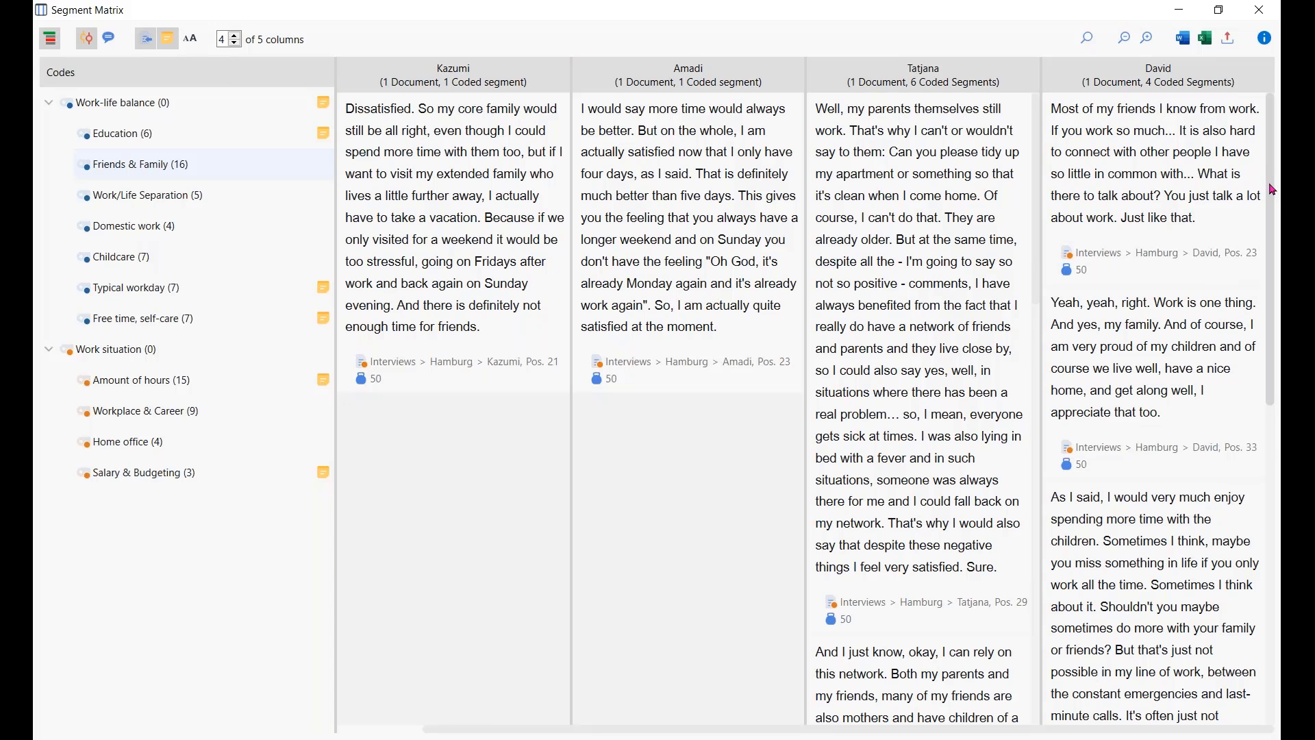
mouse_move(1273, 190)
mouse_down()
mouse_move(1276, 417)
mouse_move(1273, 182)
mouse_up()
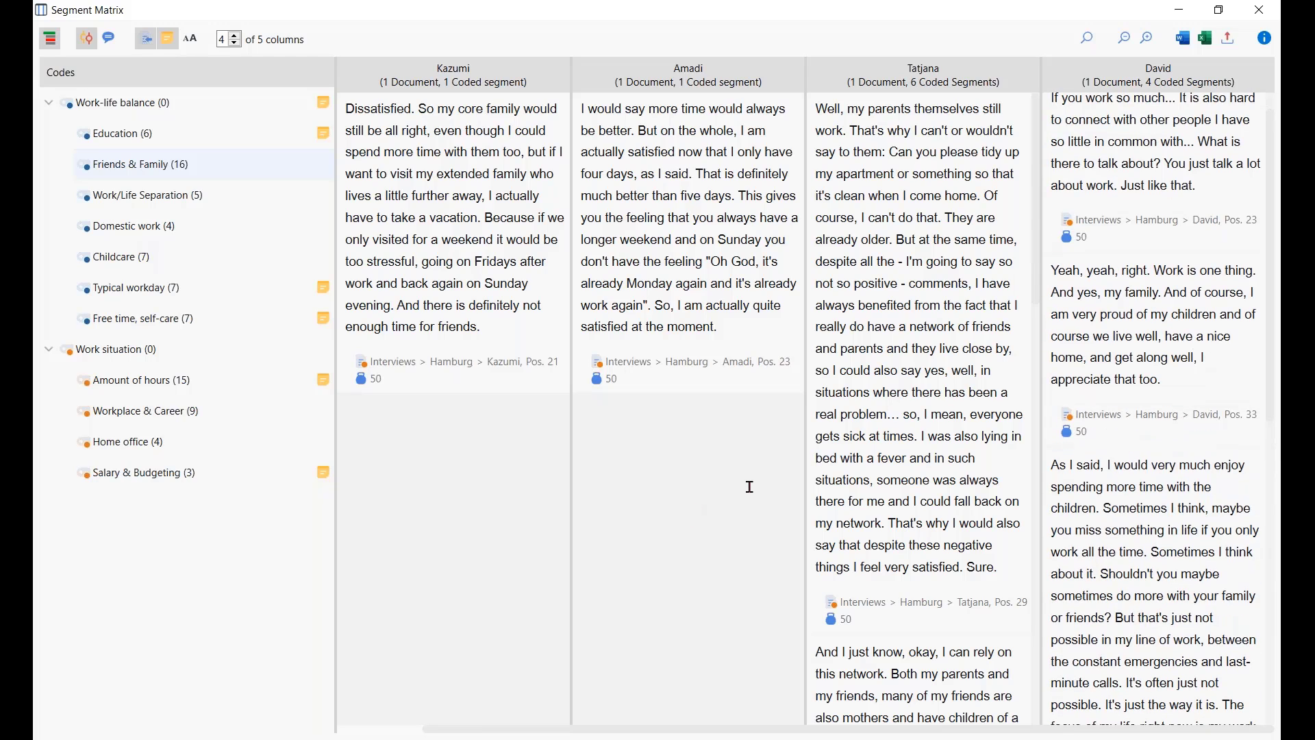
click(1260, 12)
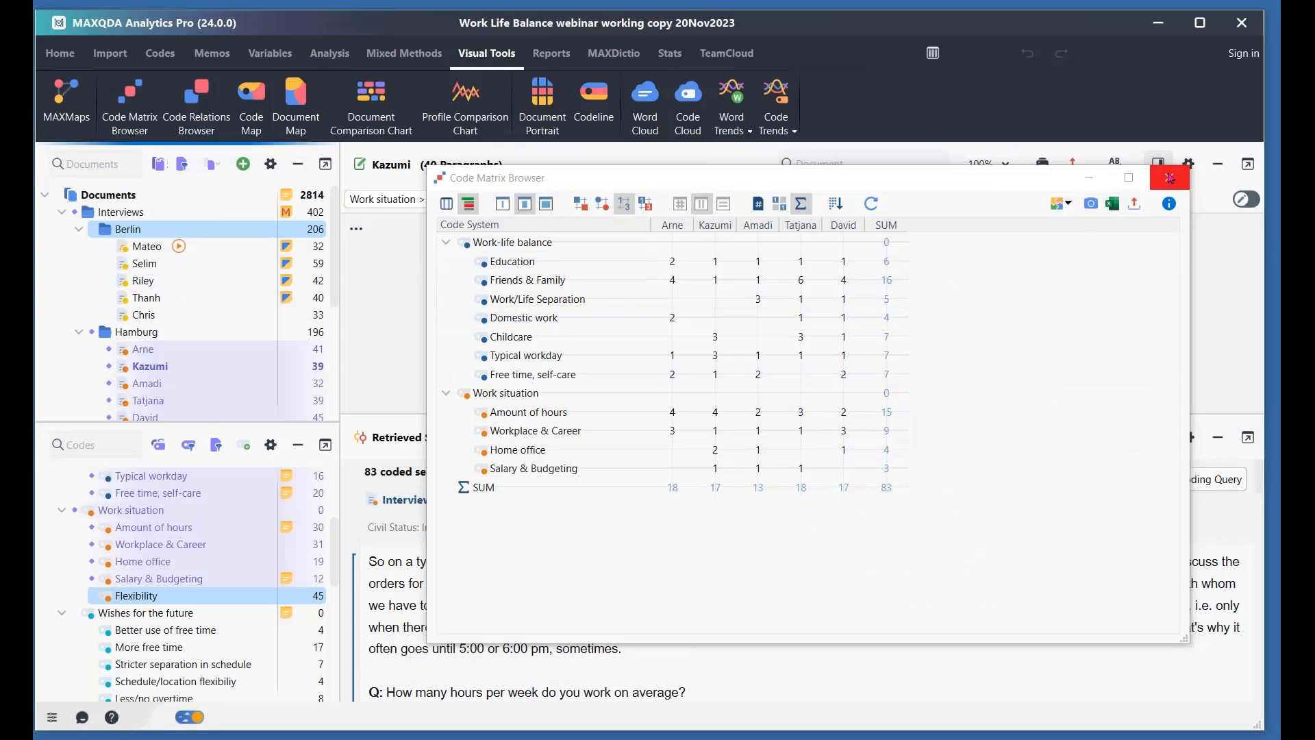
click(1170, 178)
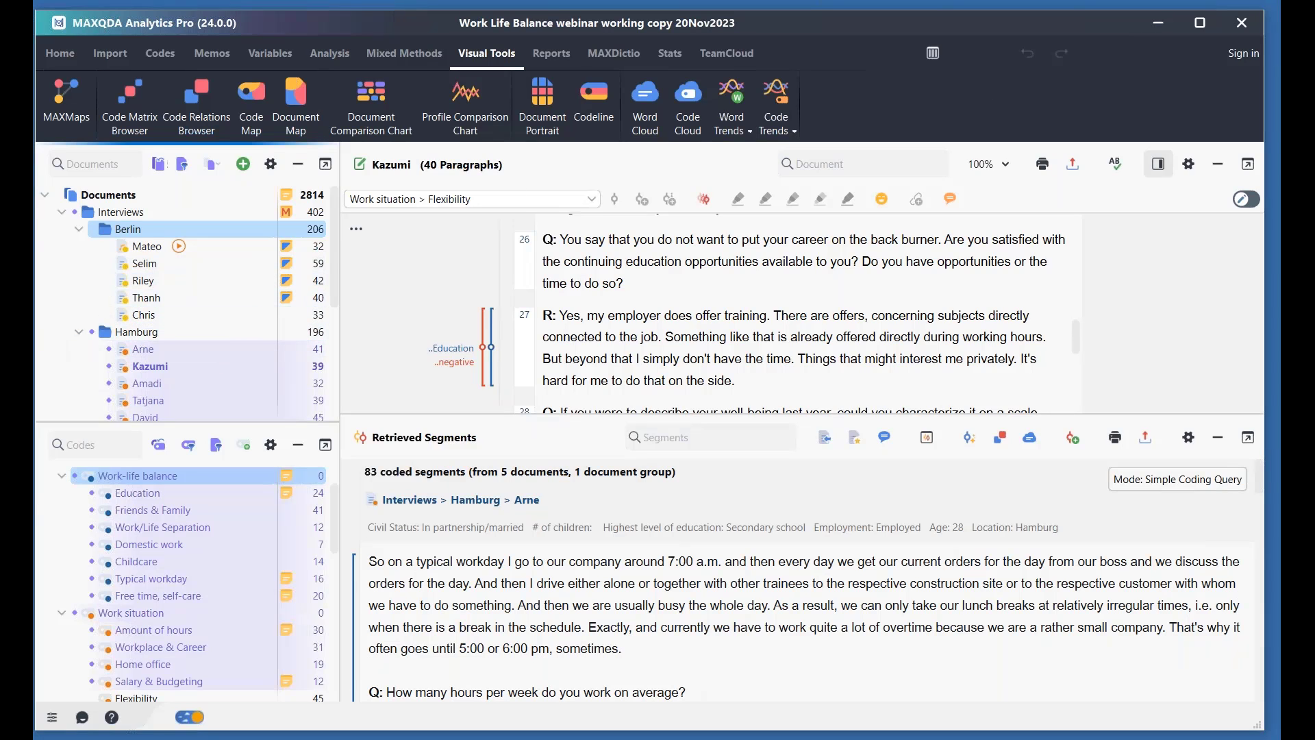
Step: Switch to the presentation in Adobe Acrobat and go to the "Visualize Data and Results" slide on page 9
key(alt+Tab)
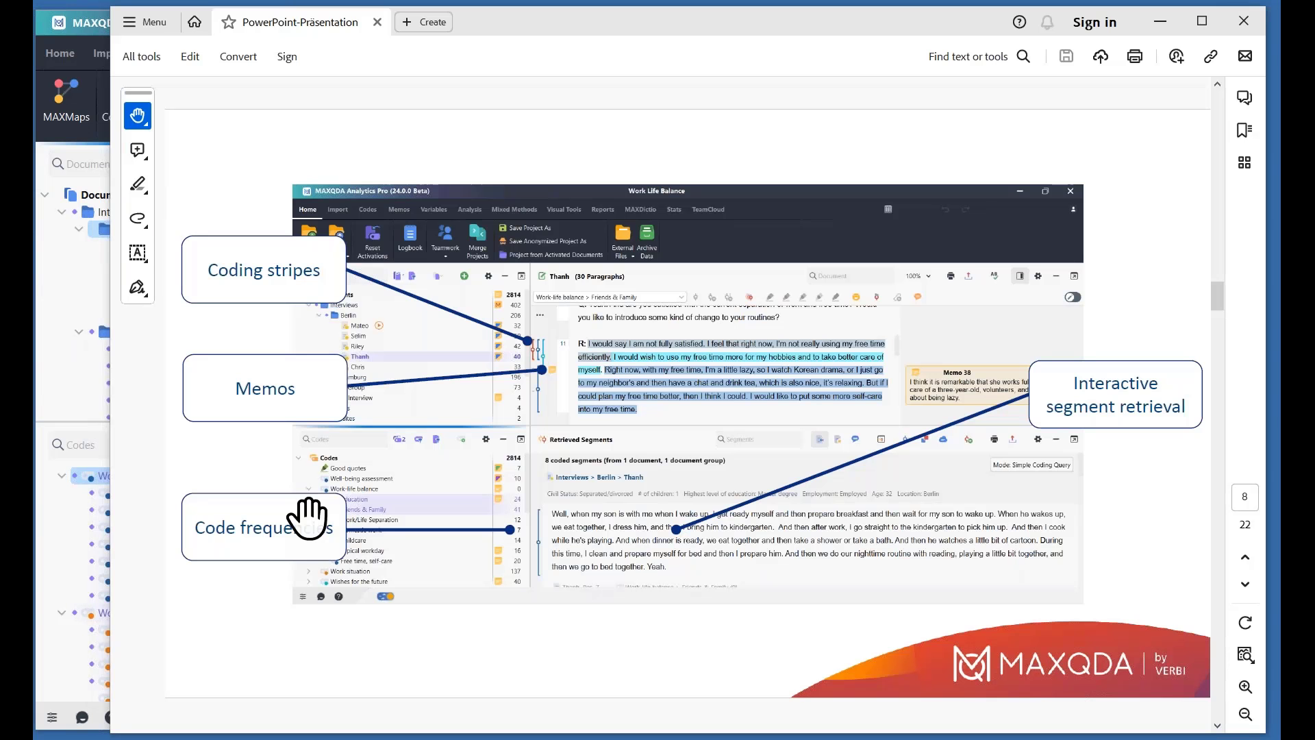
scroll(373, 449, down, 1)
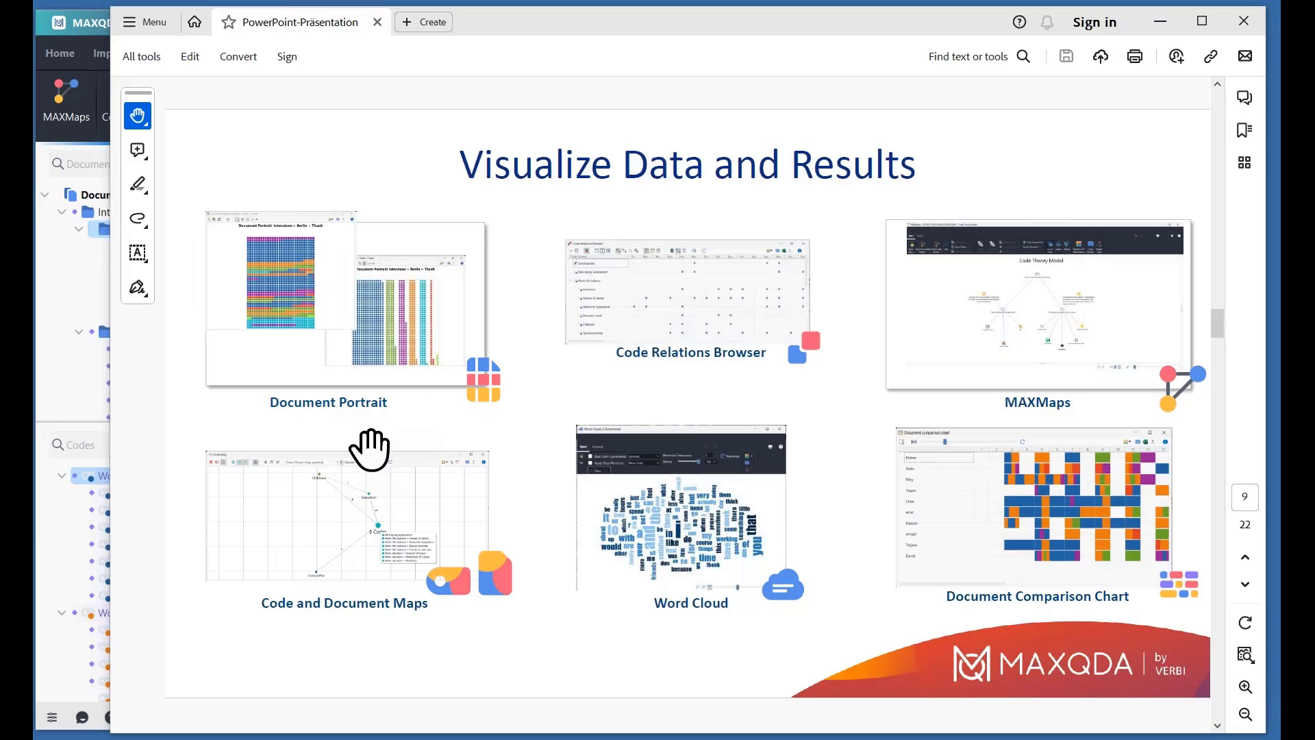